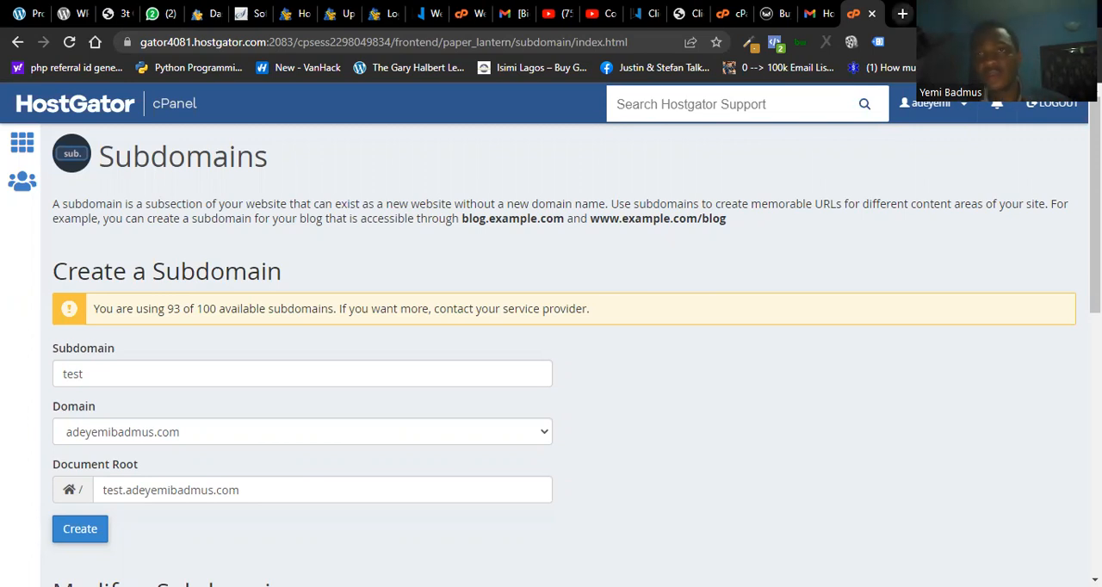
- Open the address example.com/wp-admin in a new browser tab to illustrate the WordPress admin URL pattern
key(ctrl+t)
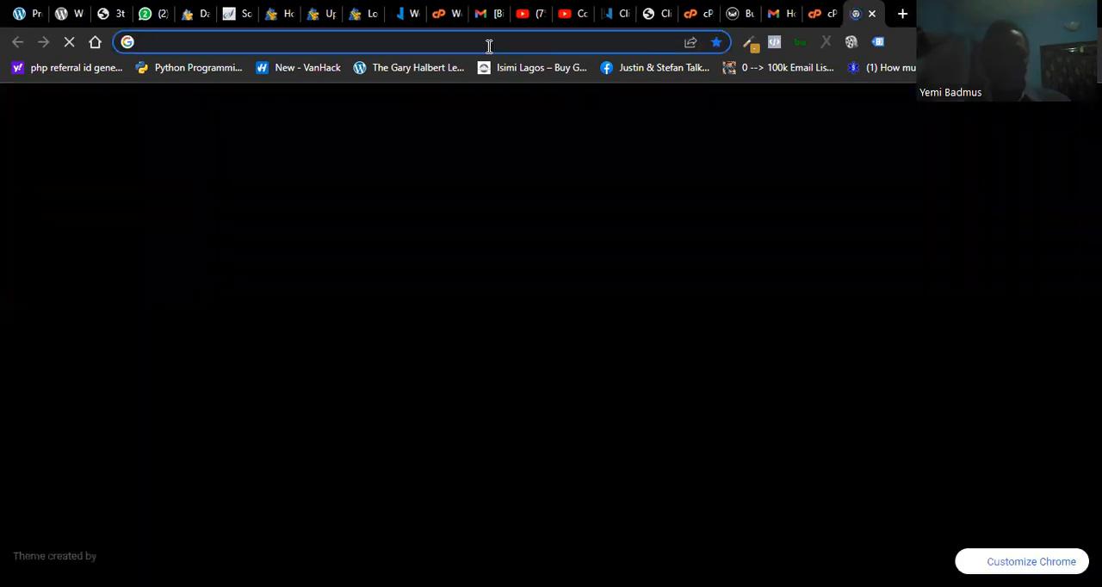
text(adeye)
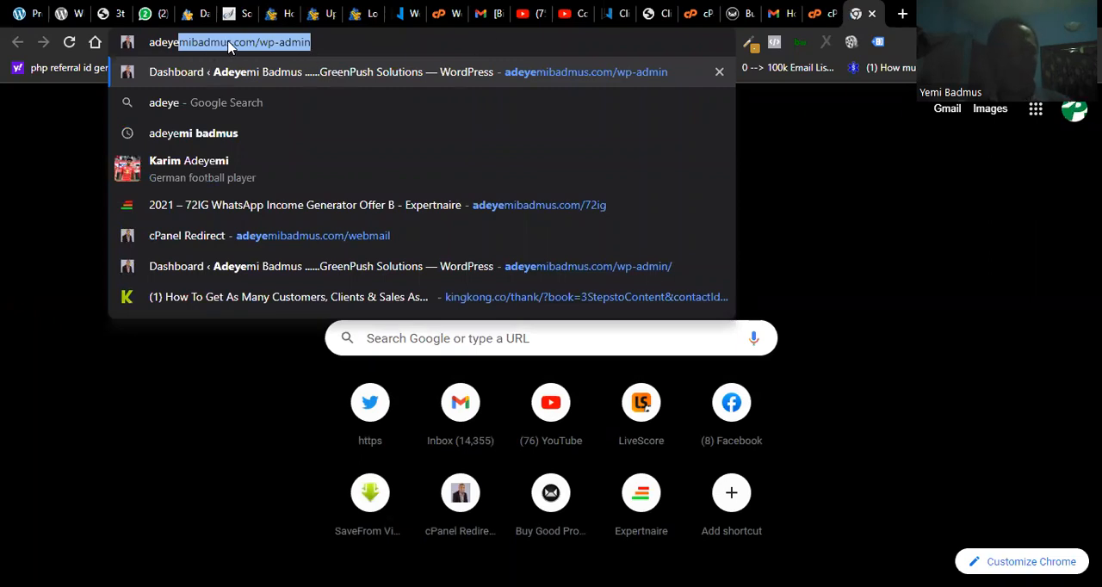
drag(228, 47, 149, 48)
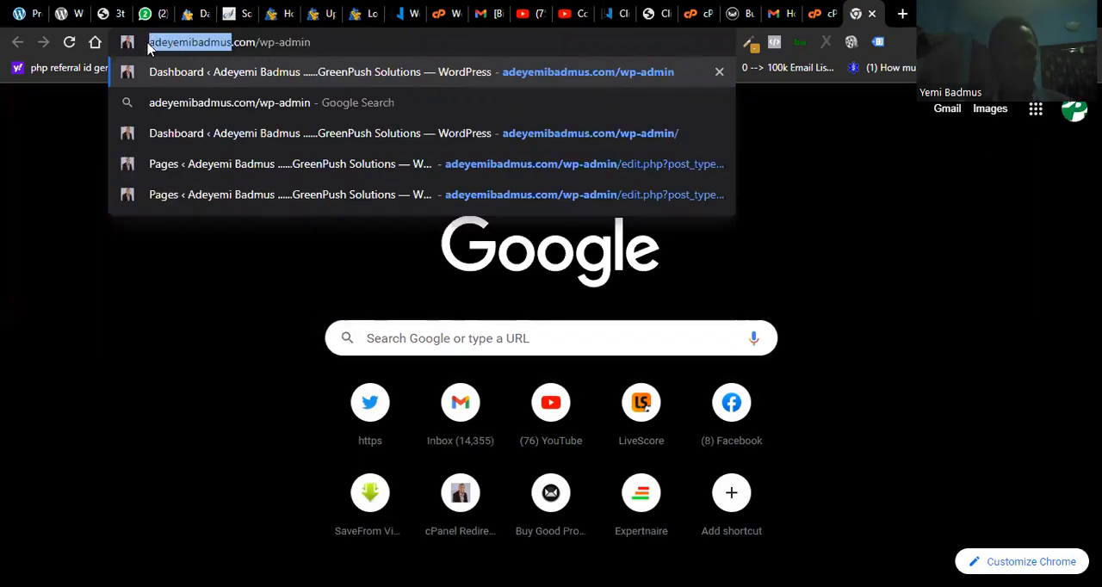
text(example)
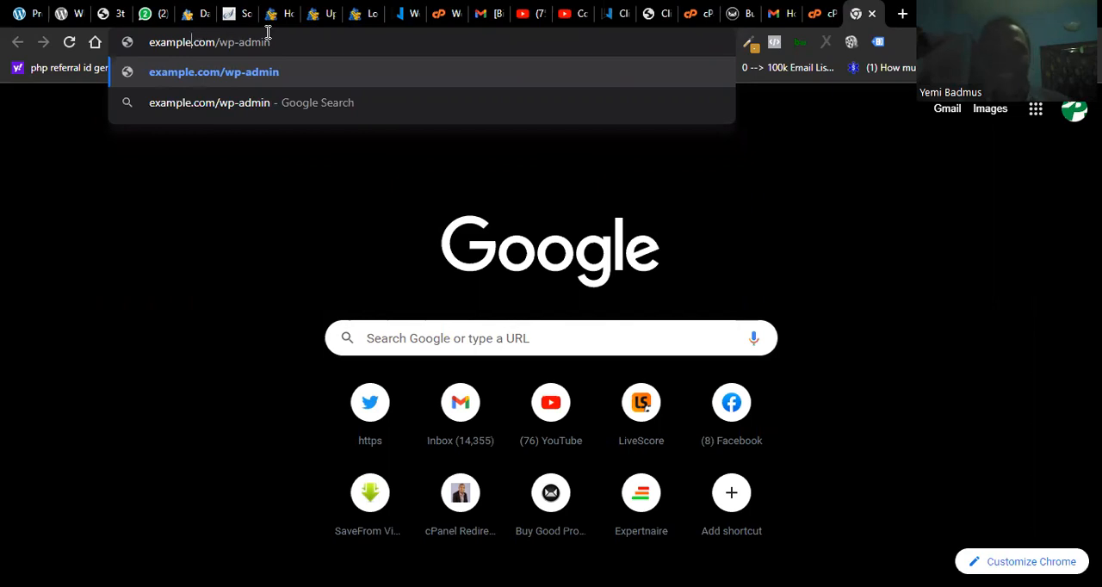
click(242, 76)
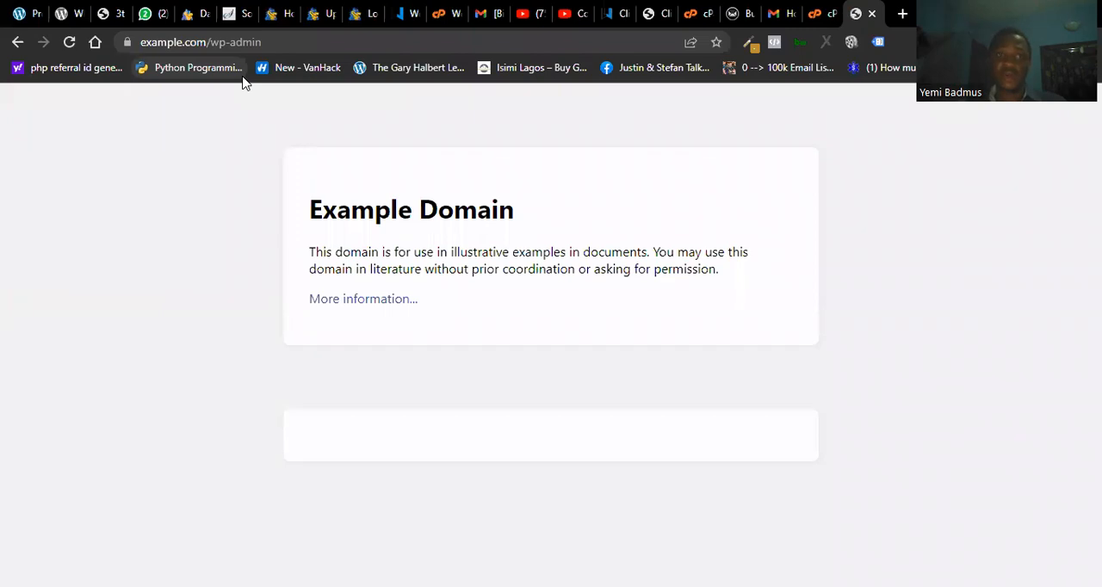
- Load the /wp-admin dashboard of the domain selected for the new subdomain, in place of the example.com page
click(205, 42)
drag(204, 42, 129, 43)
text(adeye)
text(mibadmi)
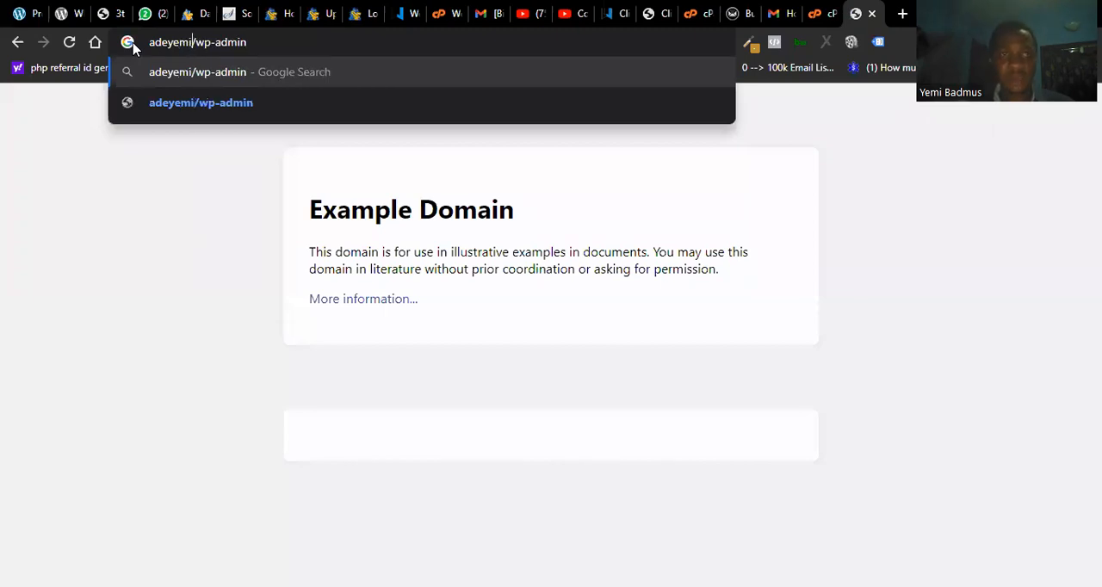
key(BackSpace)
text(us.com)
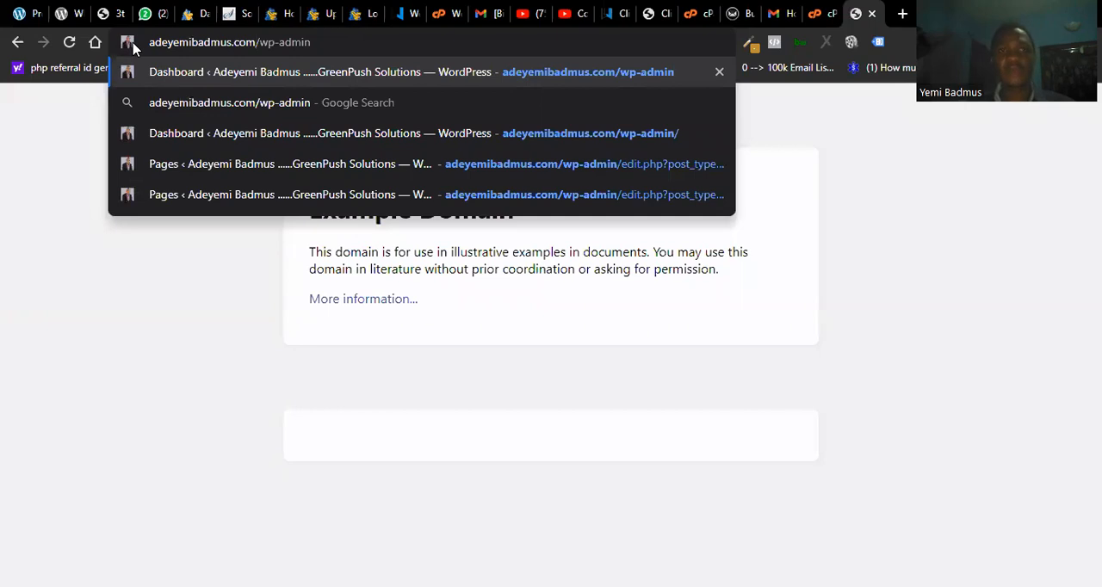
key(Return)
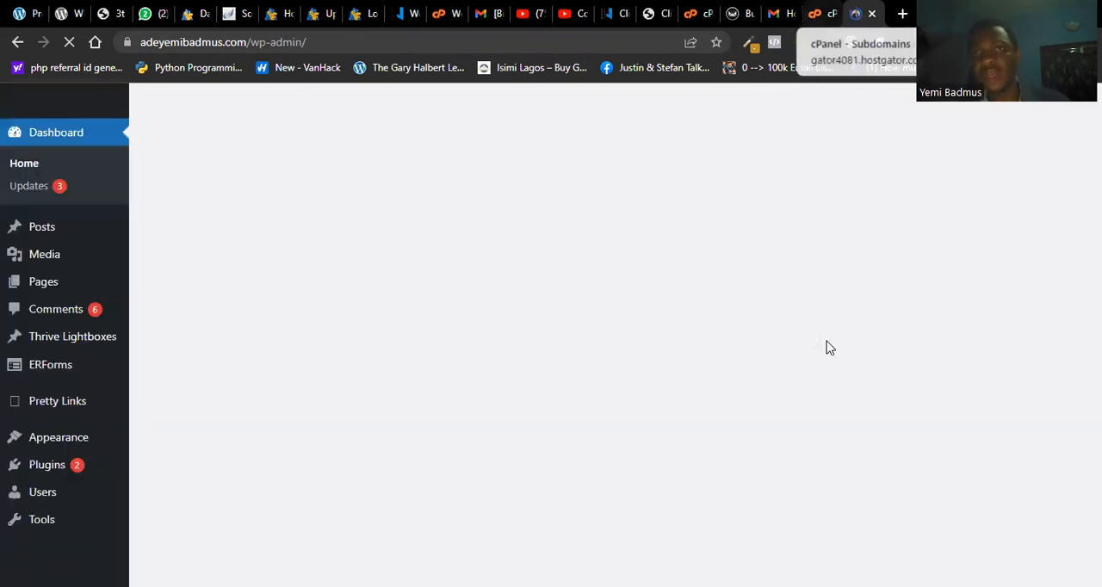
key(ctrl+shift+Tab)
key(ctrl+Tab)
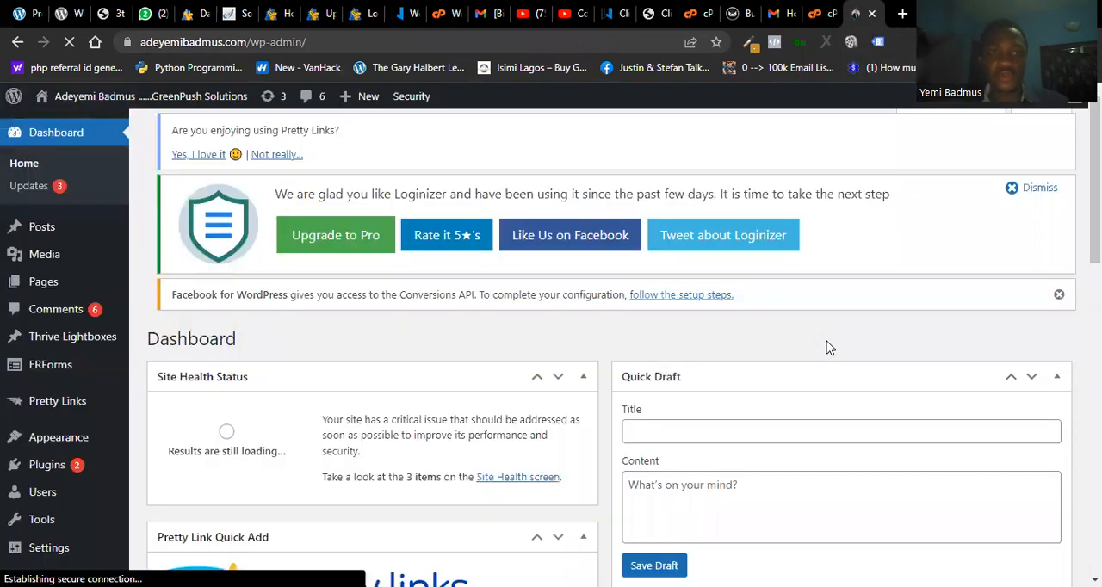
- Return to the cPanel Subdomains page and create the "test" subdomain with the filled-in domain and document root
key(ctrl+shift+Tab)
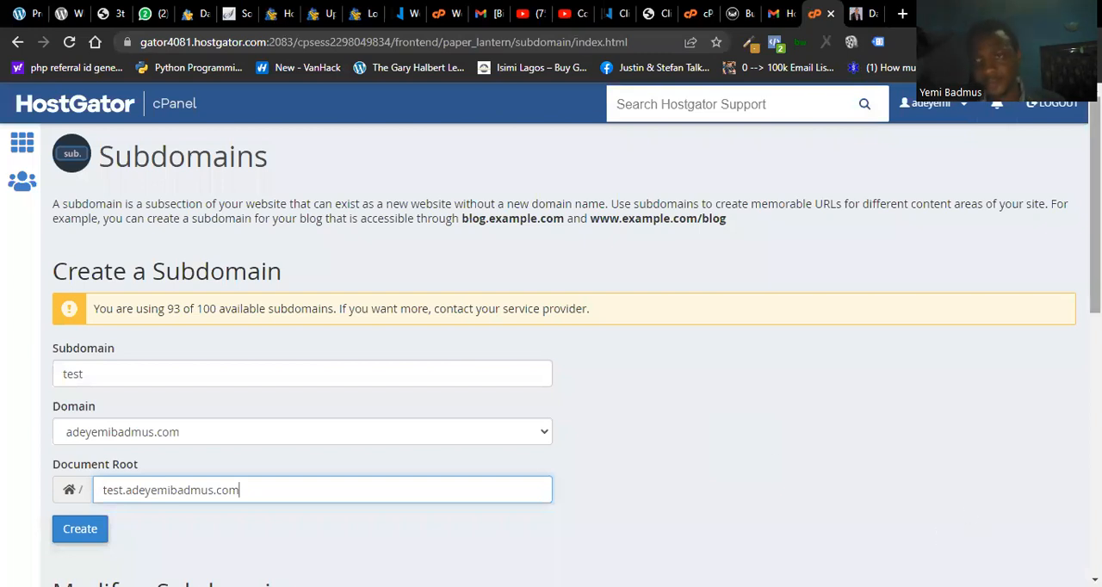
scroll(1093, 215, down, 1)
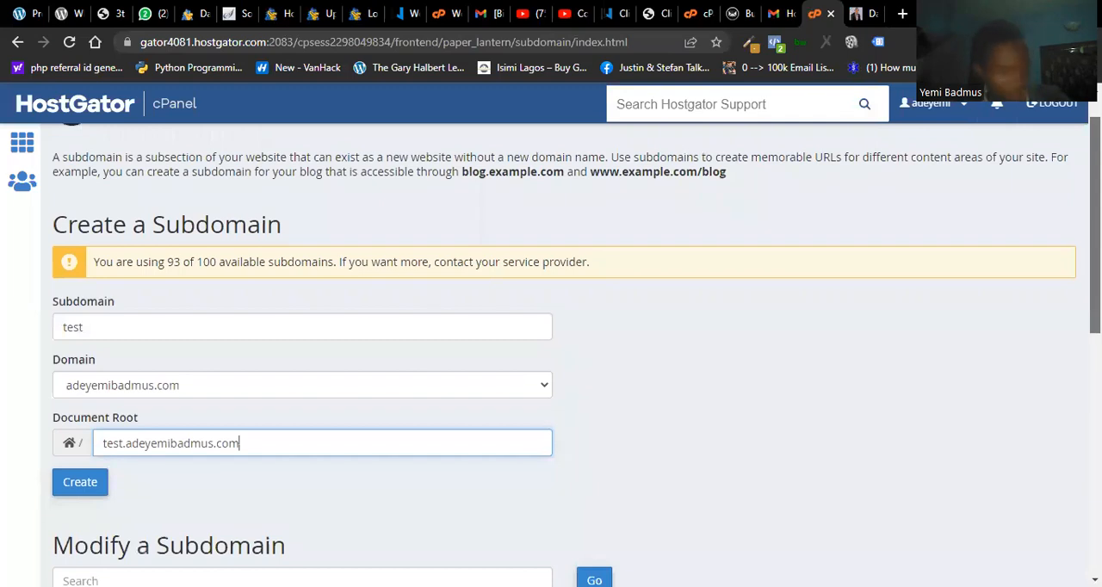
scroll(575, 354, down, 2)
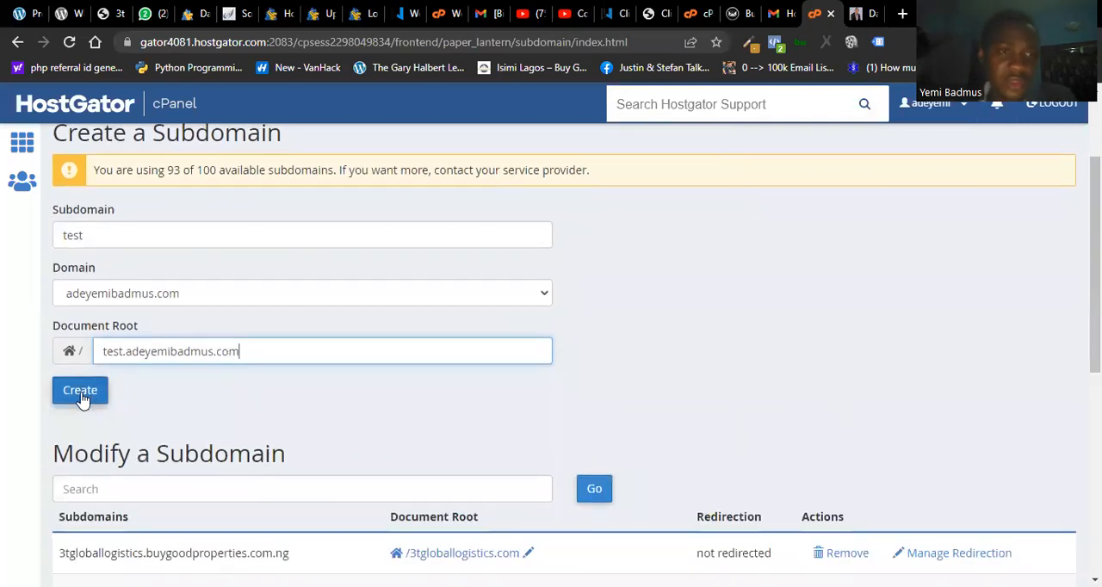
click(82, 394)
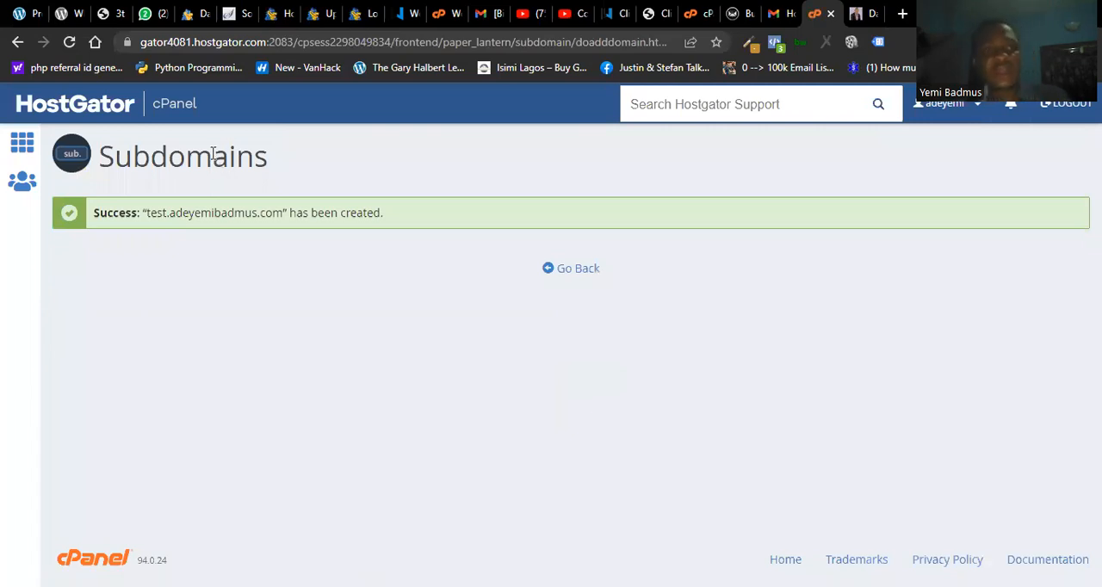
- Go back to the cPanel home page and open QuickInstall from the software section
click(191, 103)
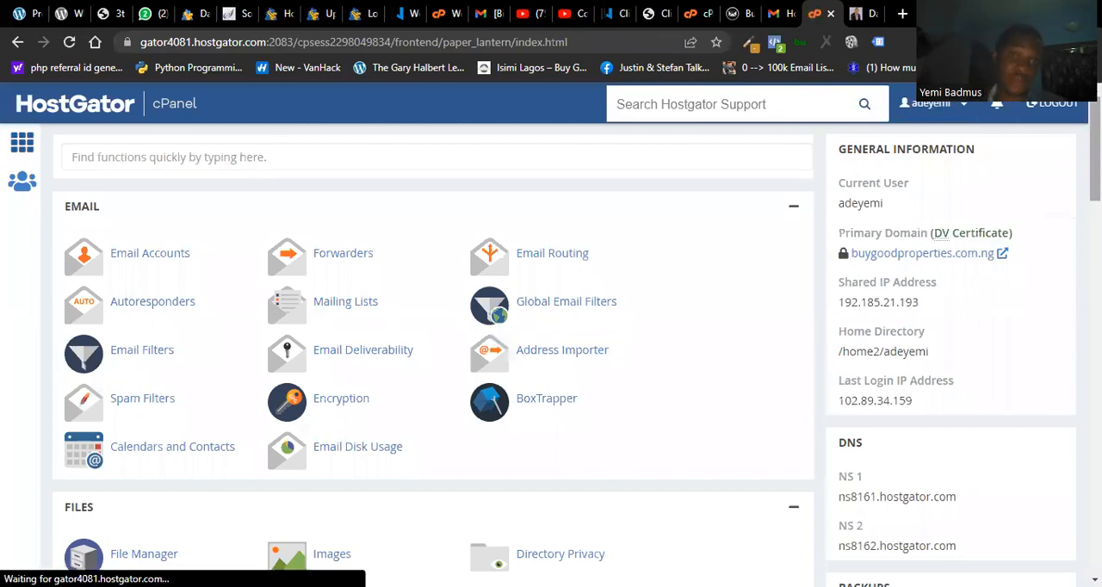
scroll(551, 353, down, 3)
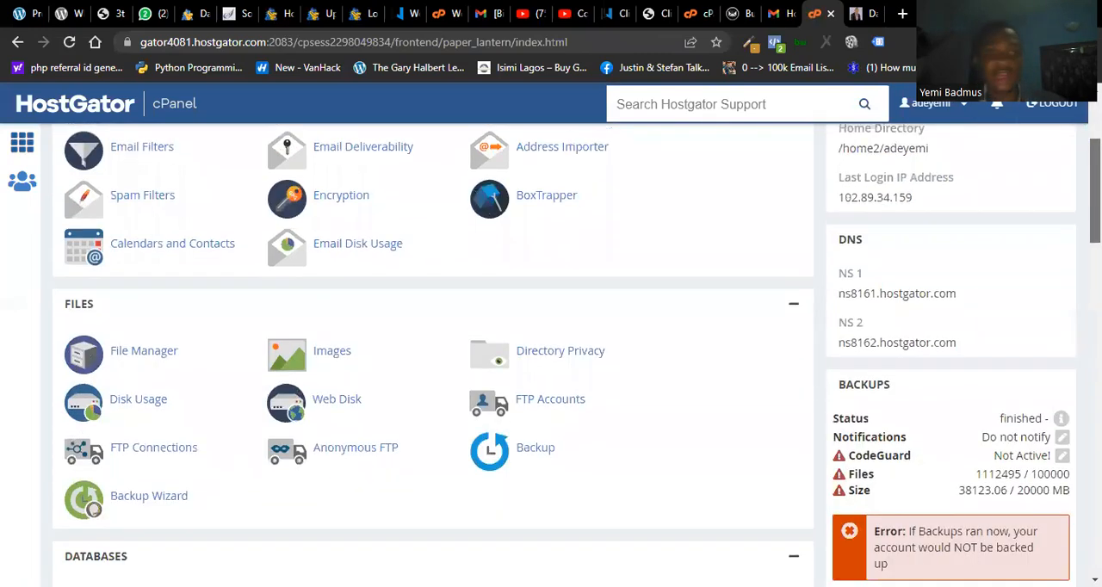
scroll(497, 452, down, 5)
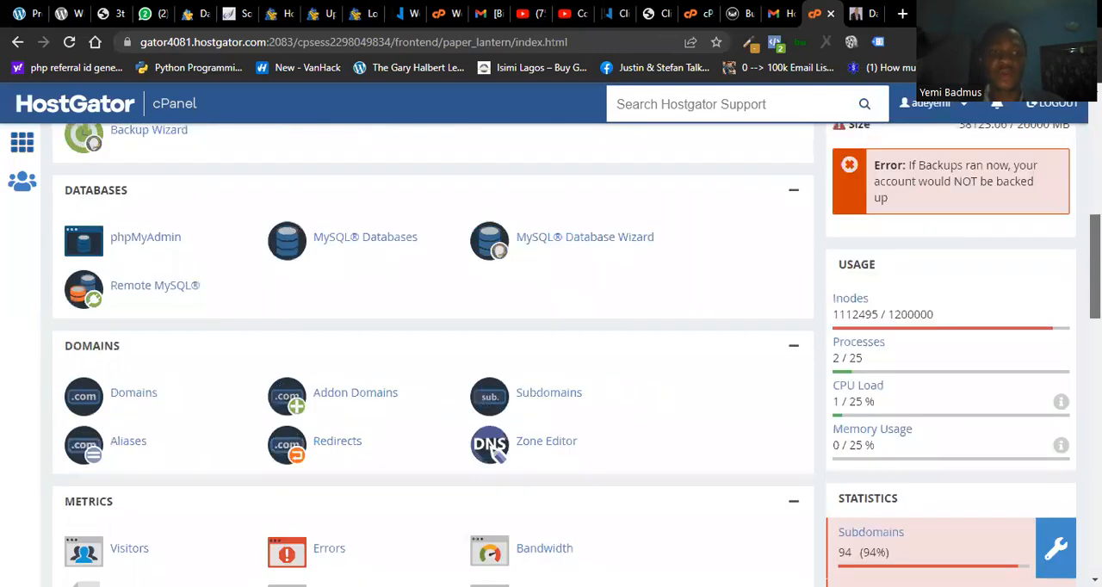
scroll(495, 452, down, 6)
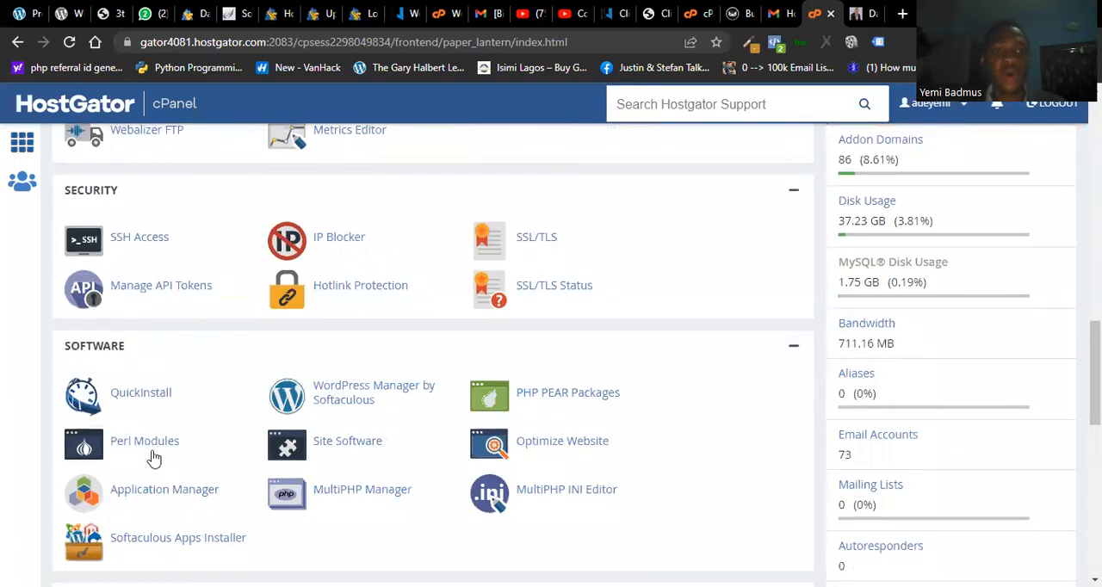
click(131, 398)
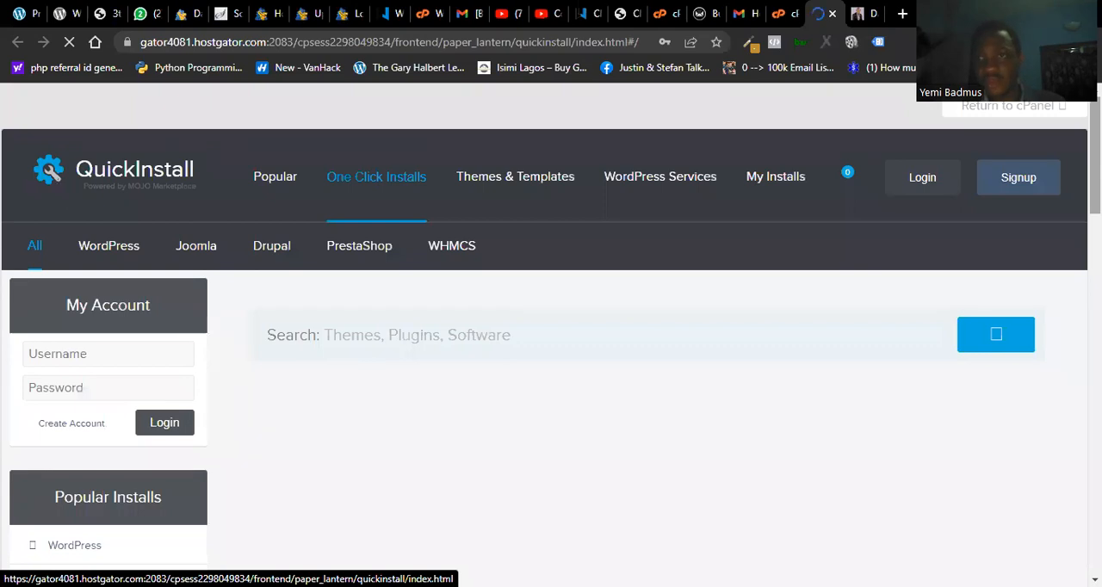
- Choose WordPress among the QuickInstall applications and open the form for its free installation
scroll(1072, 273, down, 2)
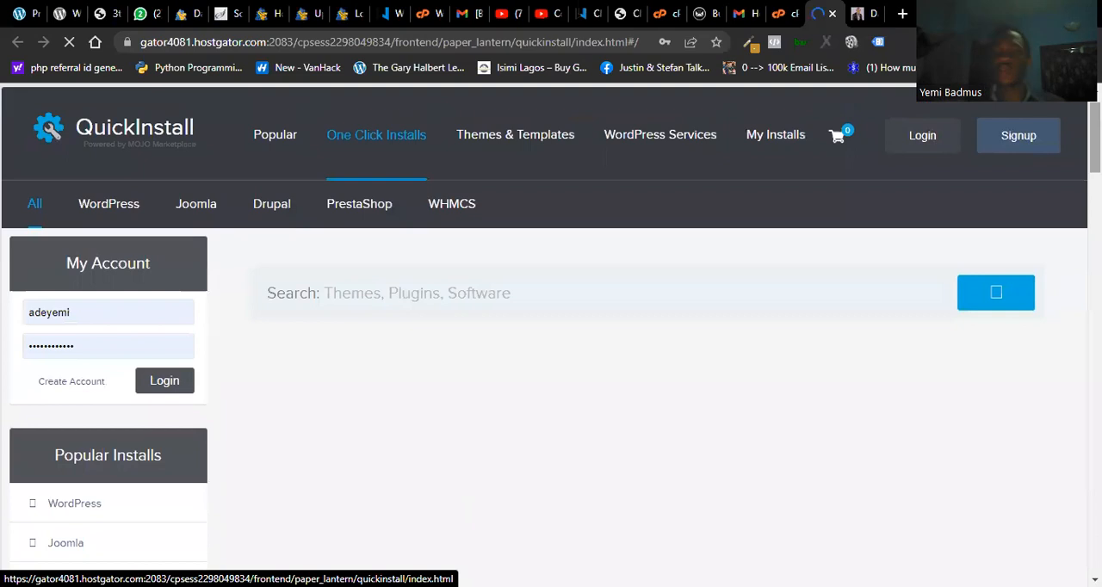
scroll(551, 336, down, 5)
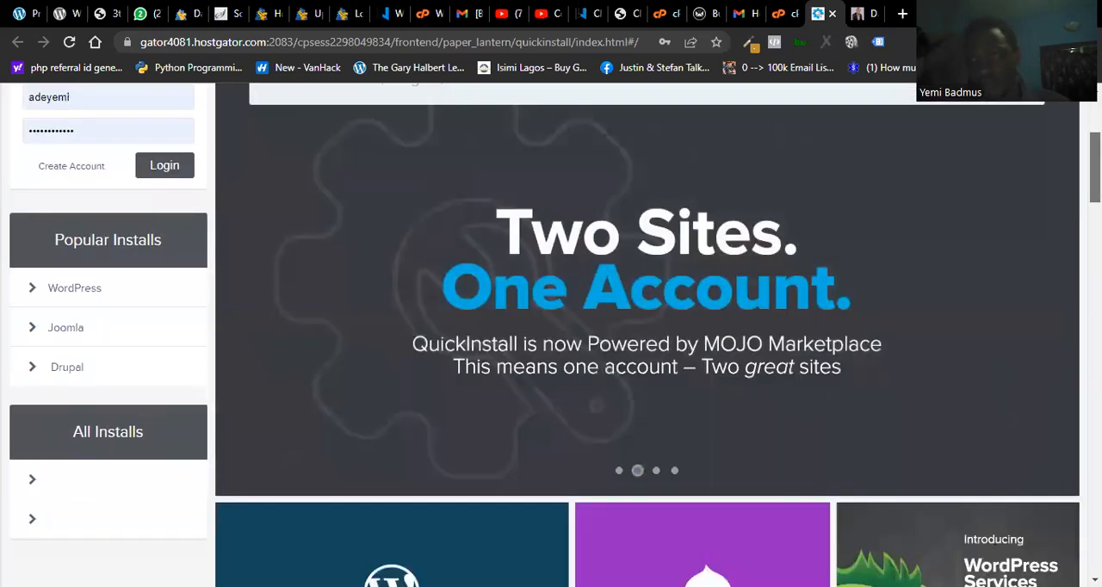
scroll(357, 235, down, 2)
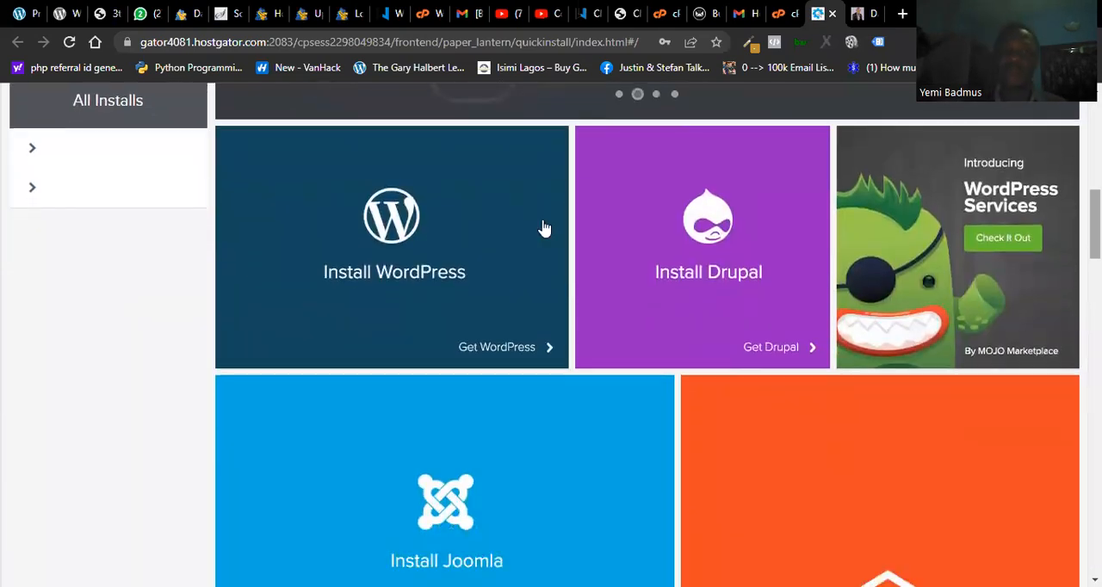
click(368, 232)
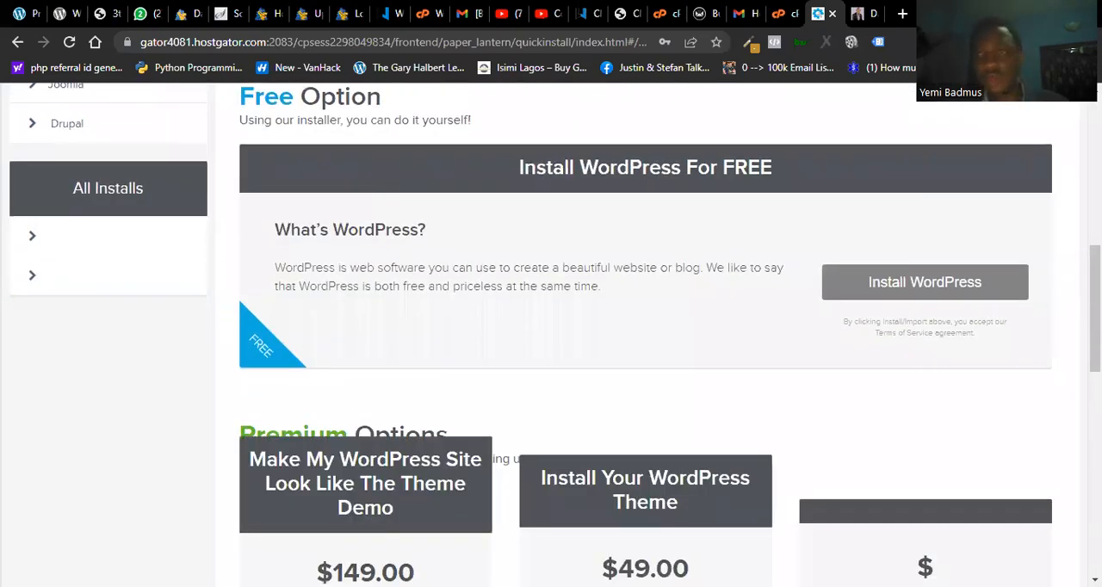
drag(1094, 308, 1094, 359)
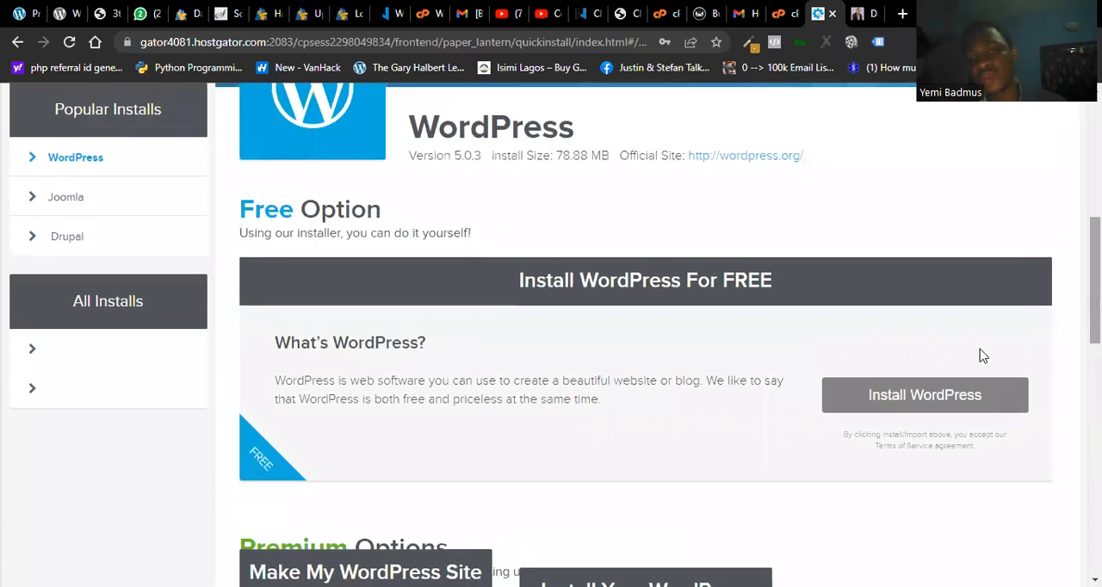
click(923, 394)
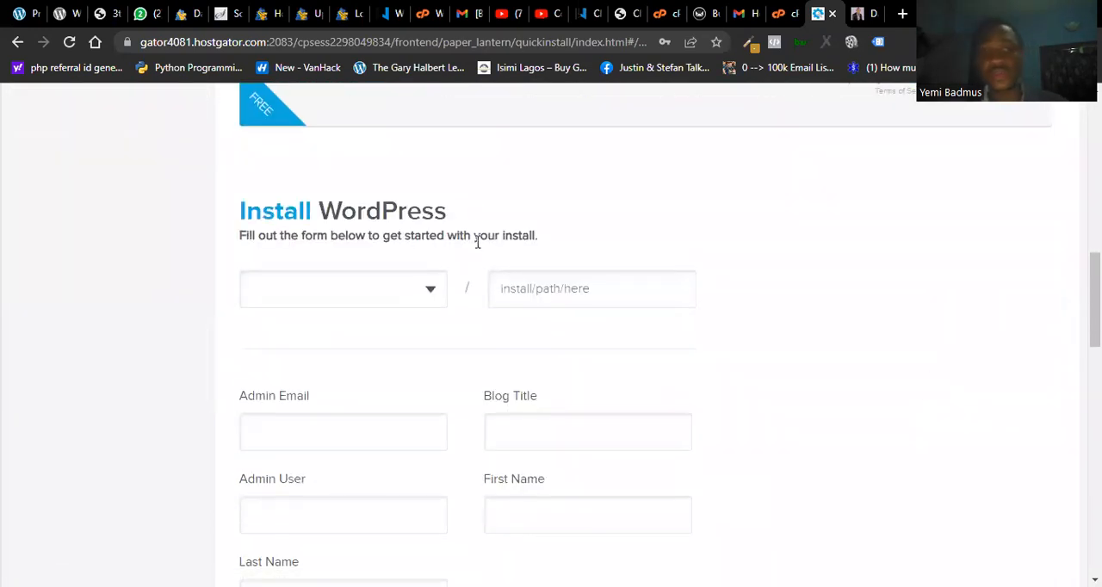
- Set the WordPress installation domain to the newly created "test" subdomain, leaving the install path empty
click(422, 298)
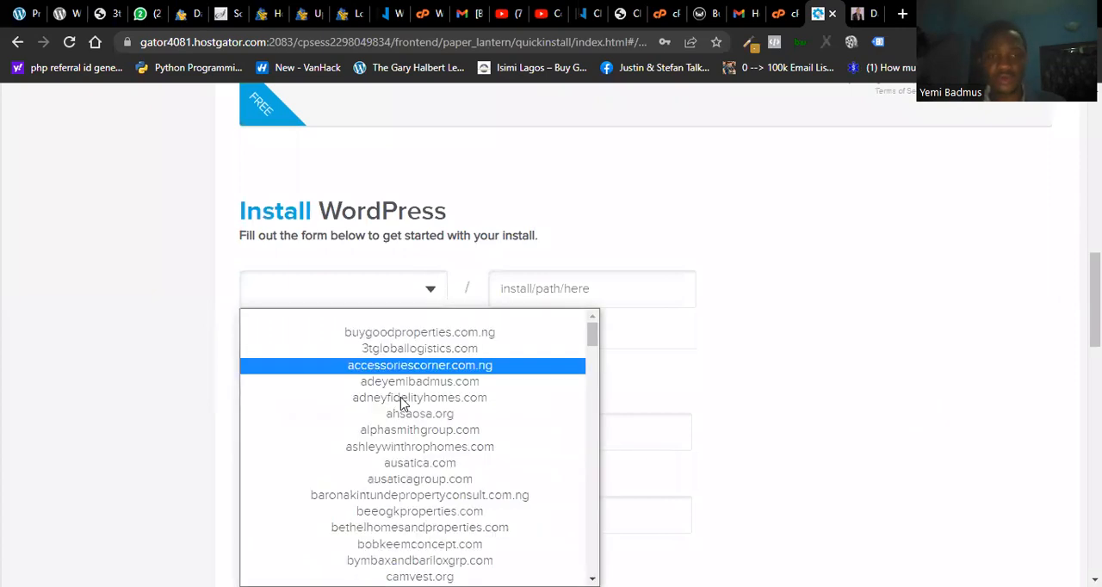
text(test.adeyemibadmus.com)
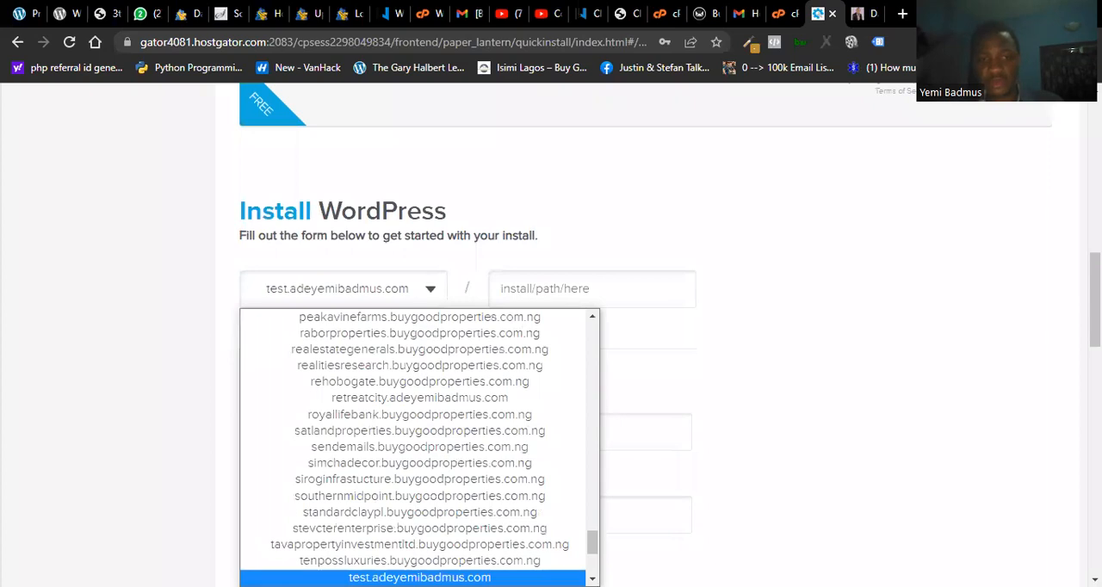
click(801, 500)
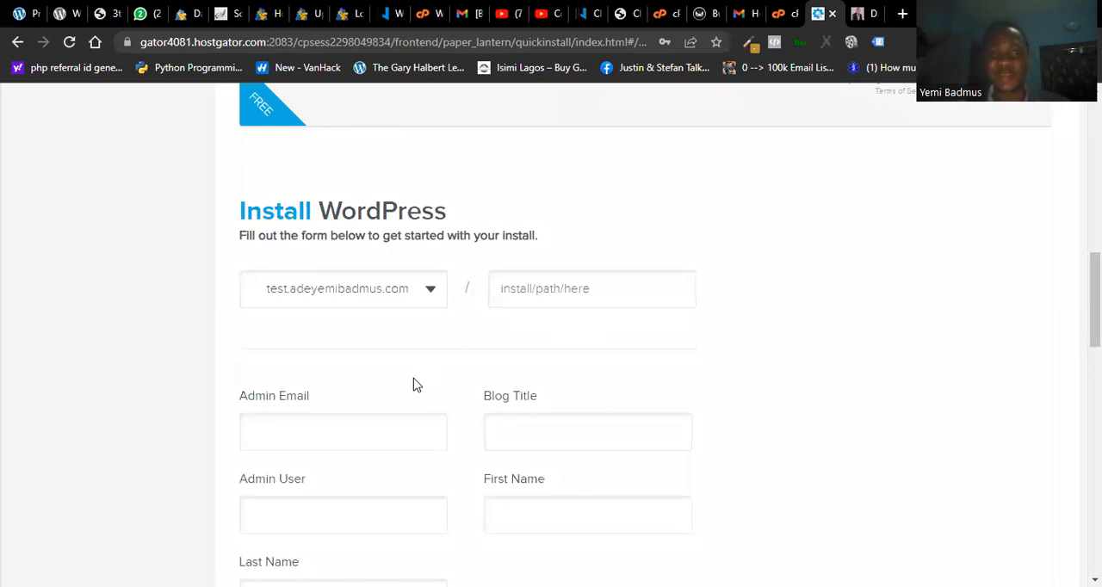
- Enter the administrator's e-mail address in the Admin Email field of the WordPress install form
click(382, 433)
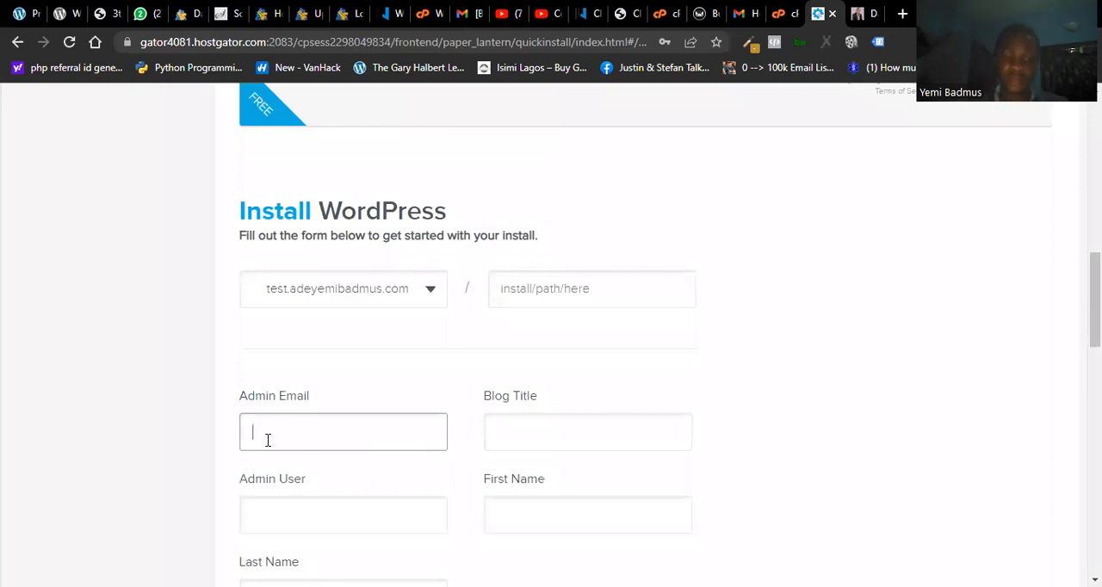
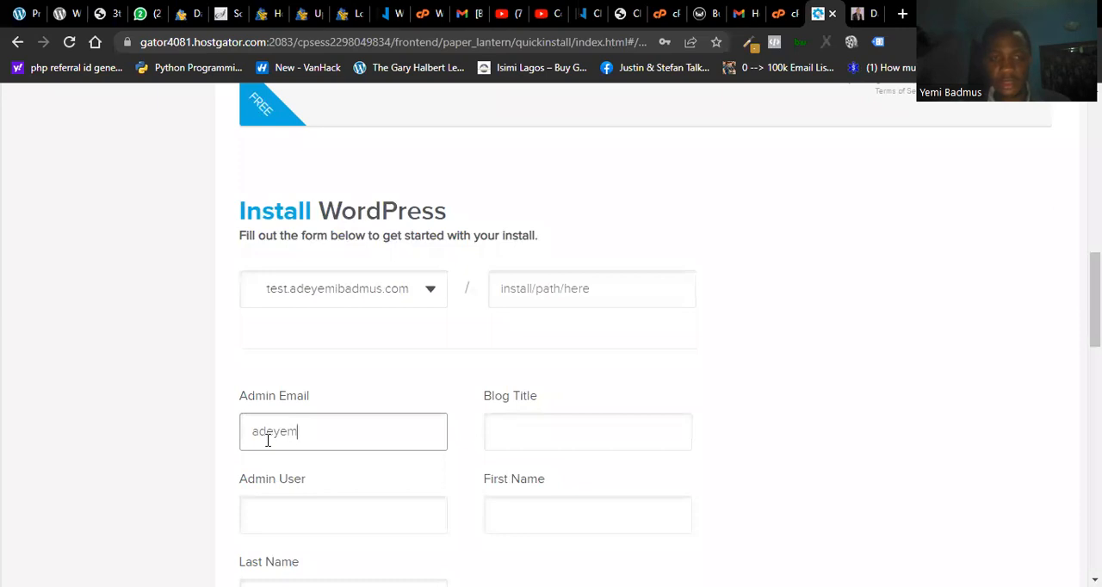
- Set the blog title to "Test" and the admin user to "yemyem" in the WordPress install form
click(509, 436)
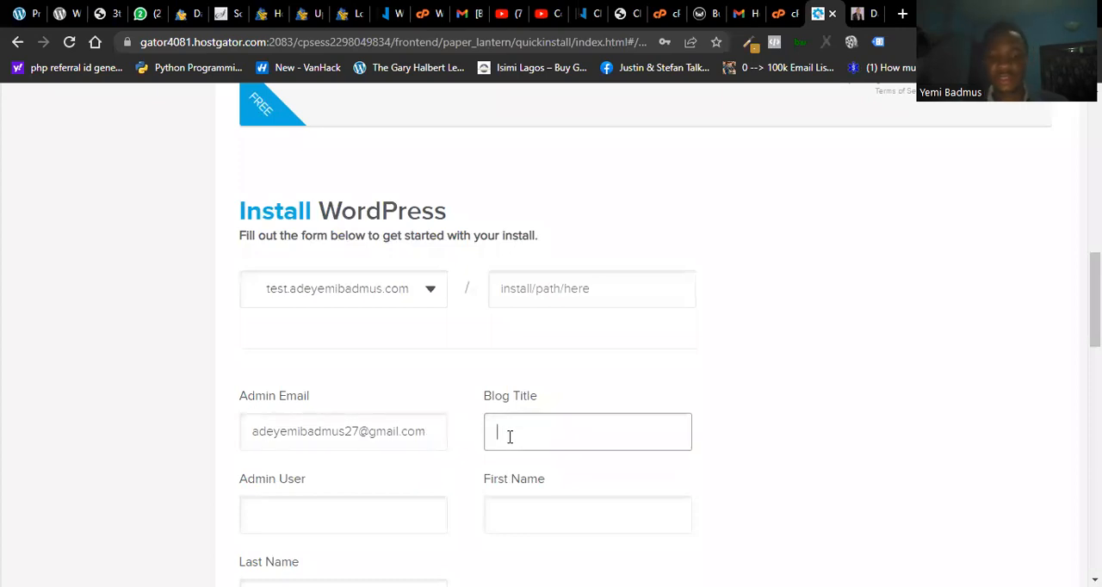
text(Test)
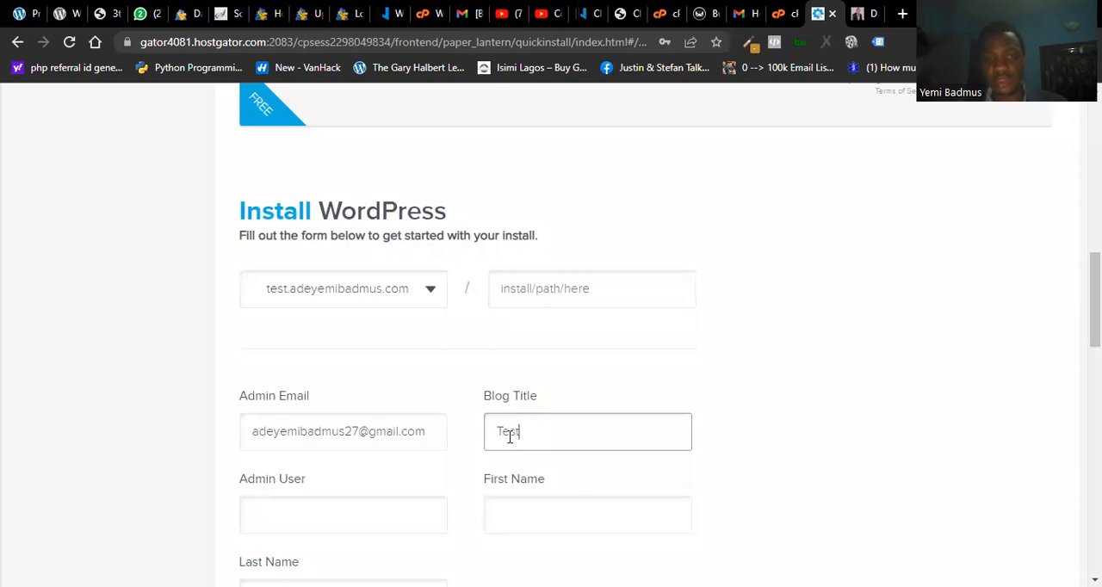
click(277, 525)
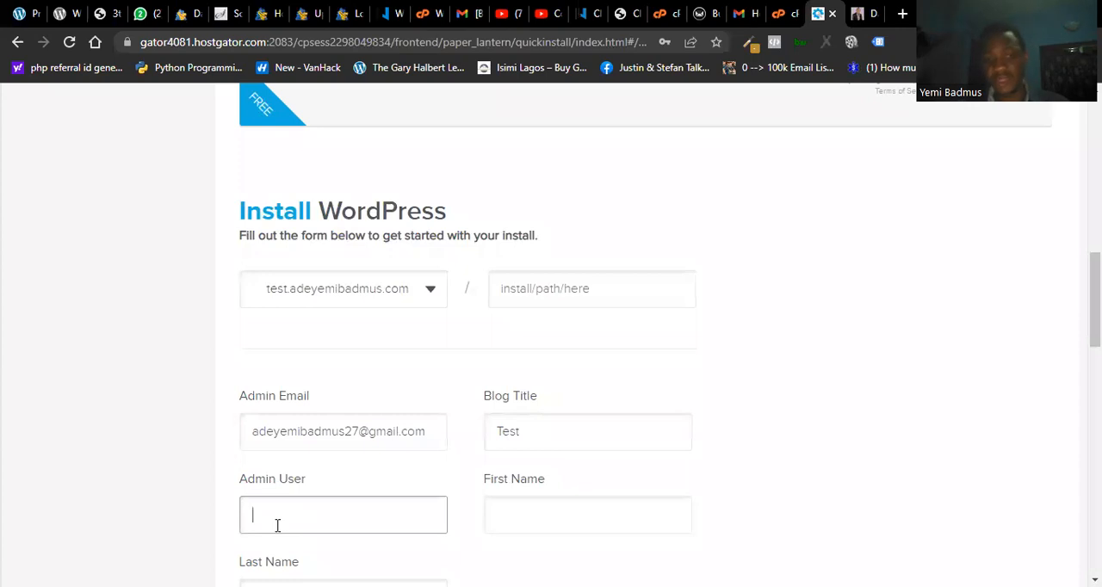
text(y)
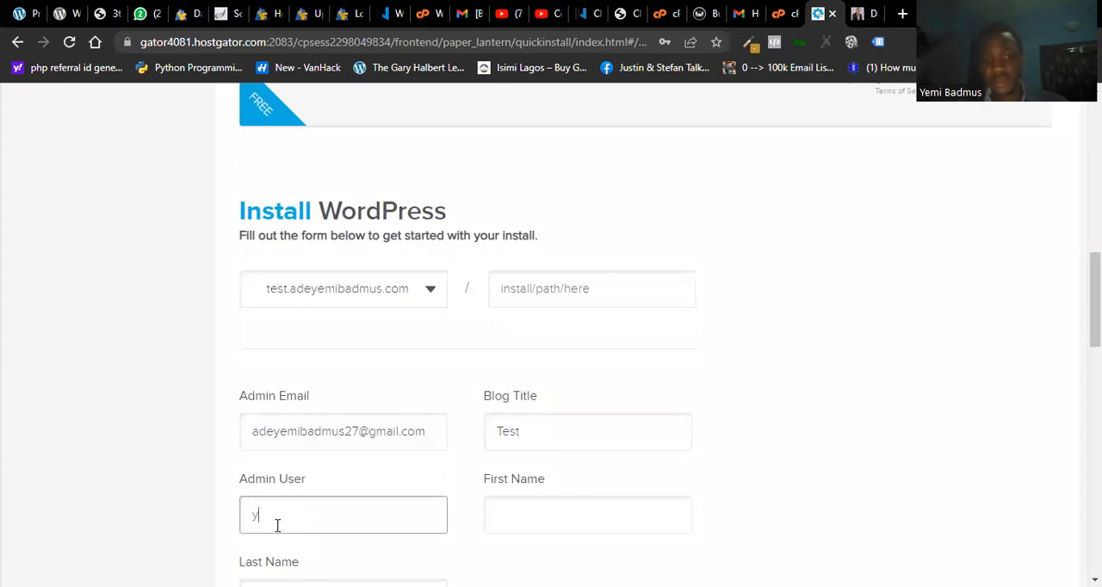
text(emyem)
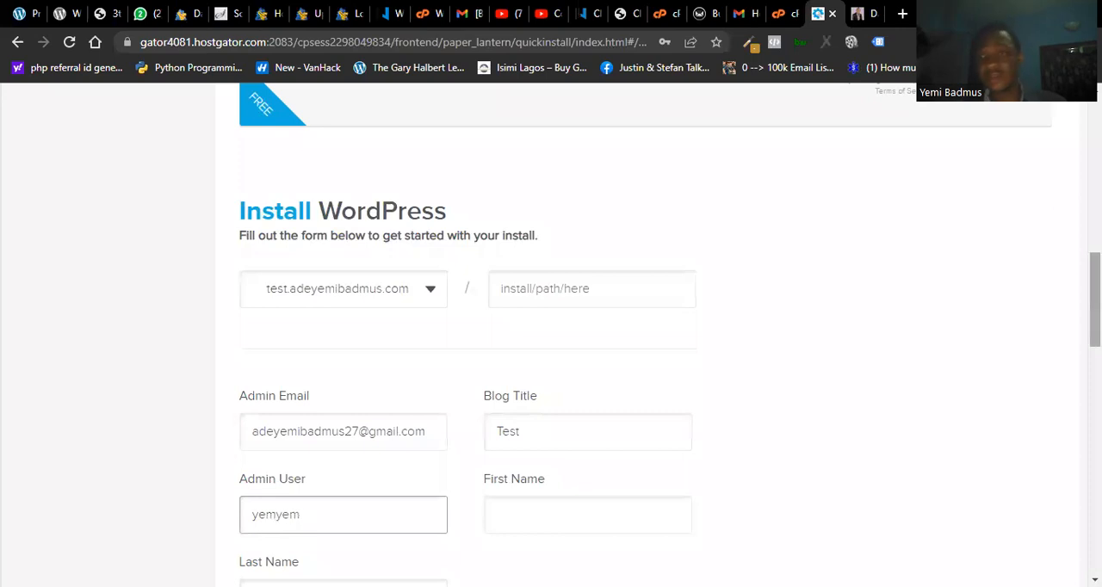
scroll(568, 344, down, 3)
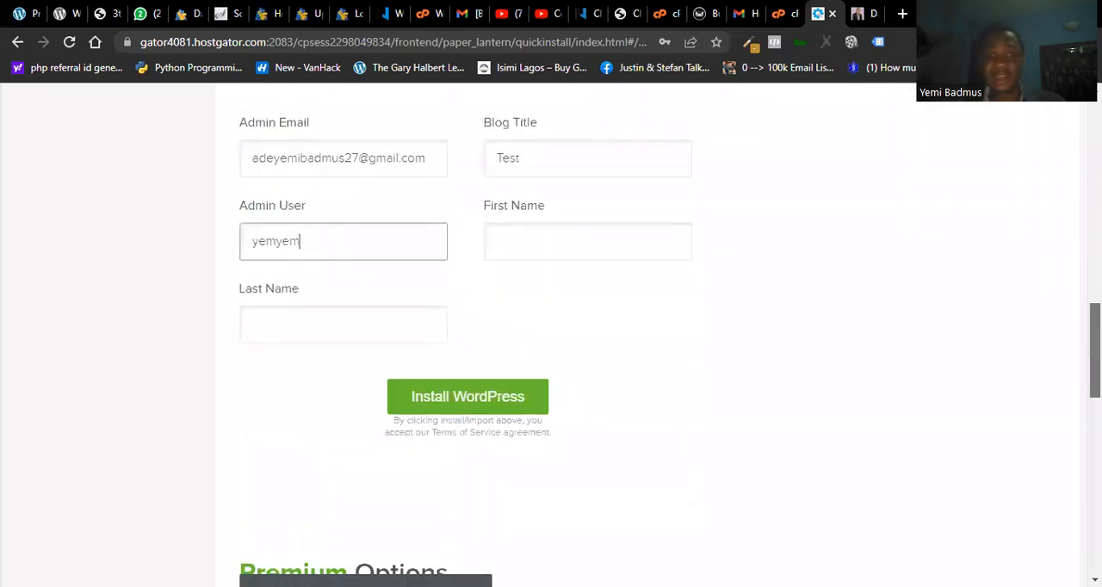
- Enter the administrator's first name and last name in the WordPress install form
click(566, 239)
text(Adeyemi)
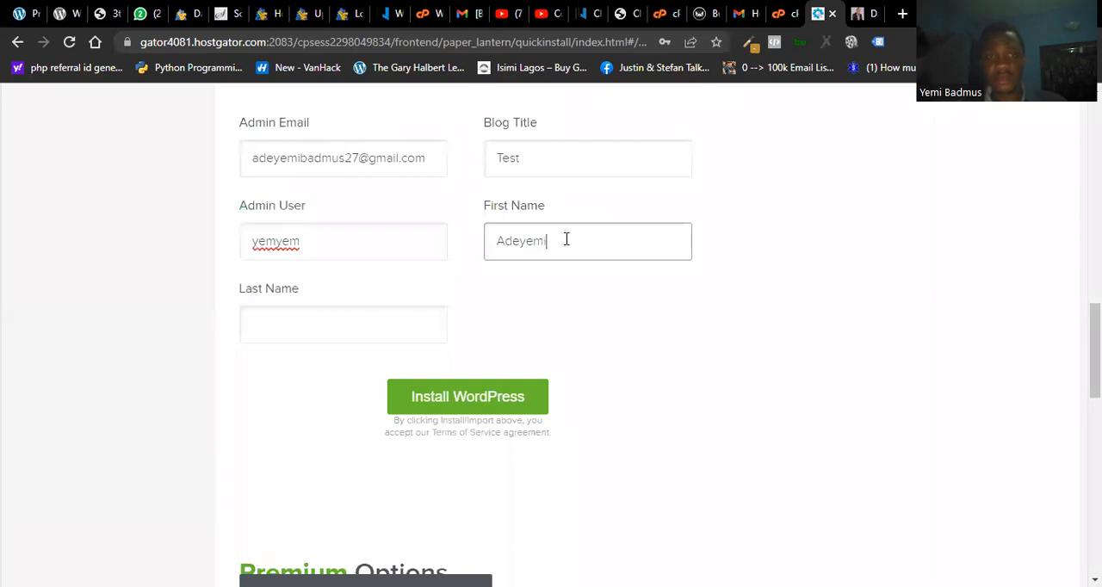
click(361, 334)
text(Badmus)
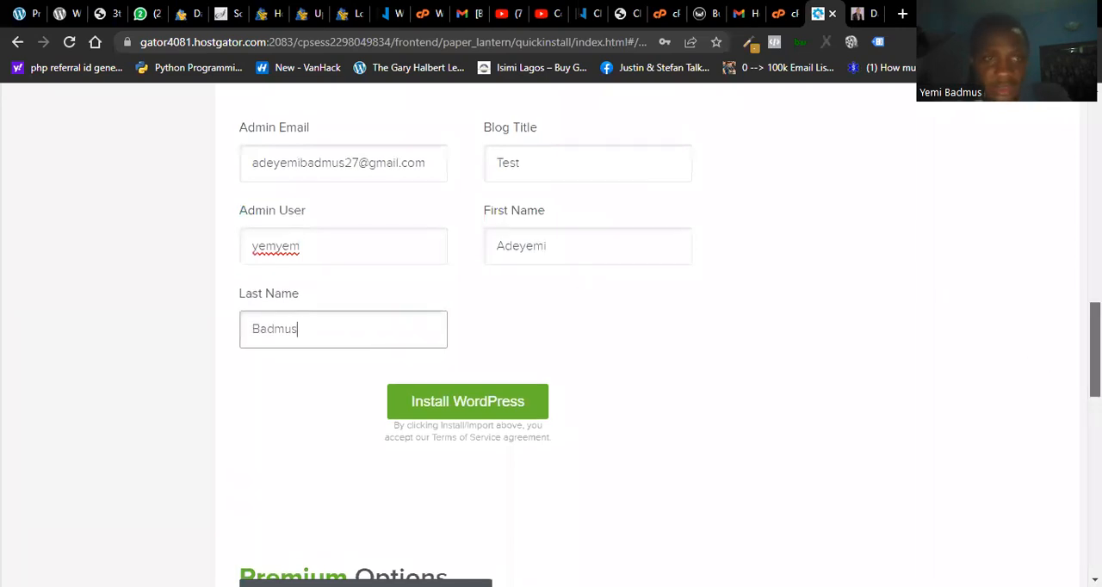
- Change the blog title to "Test Tutorial" in the WordPress install form
scroll(1093, 345, up, 2)
scroll(600, 408, down, 2)
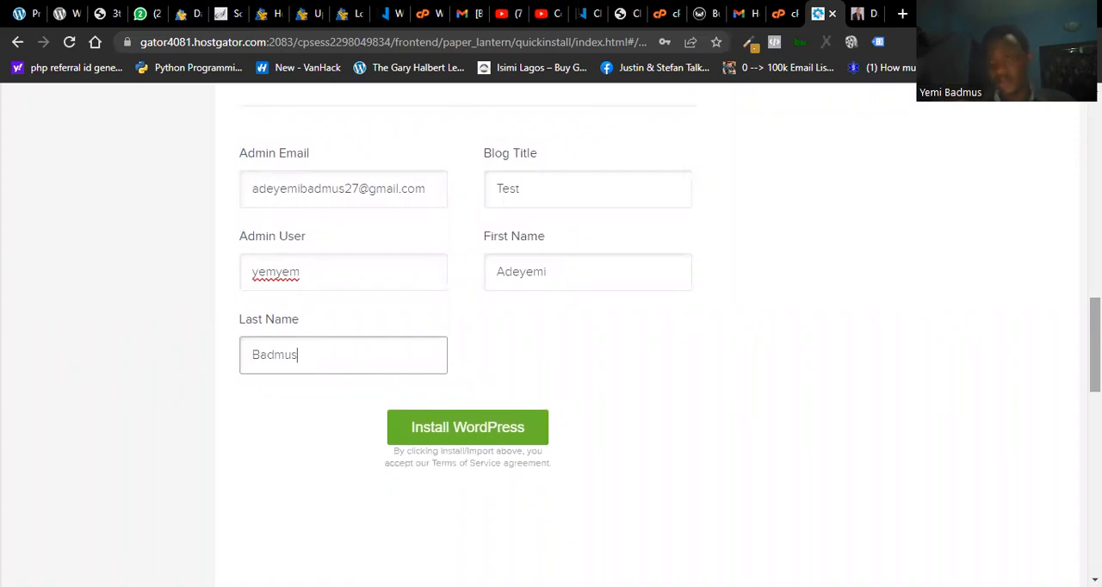
scroll(550, 336, up, 2)
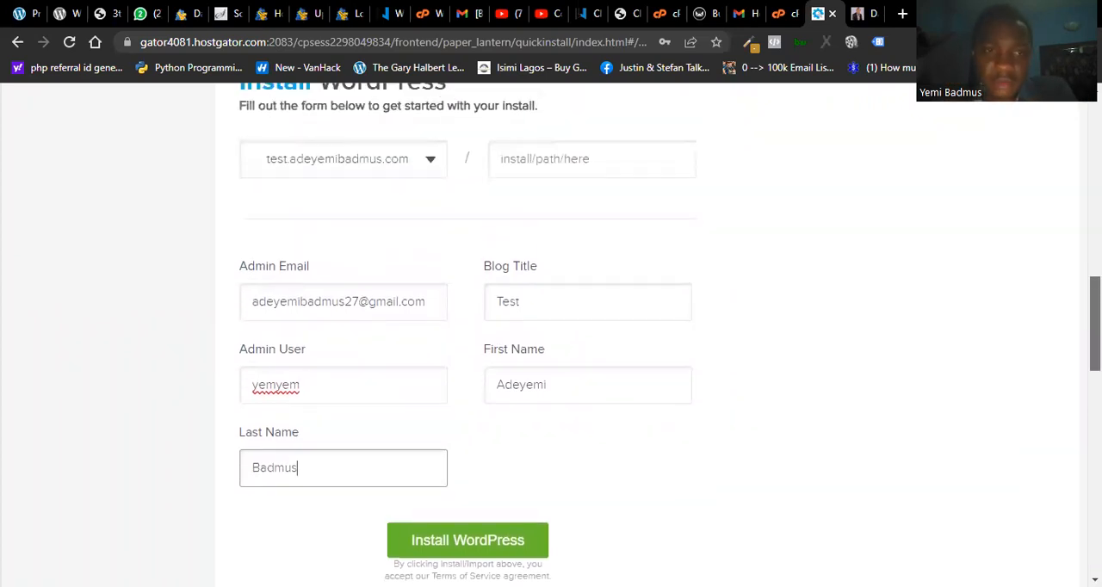
scroll(551, 335, up, 2)
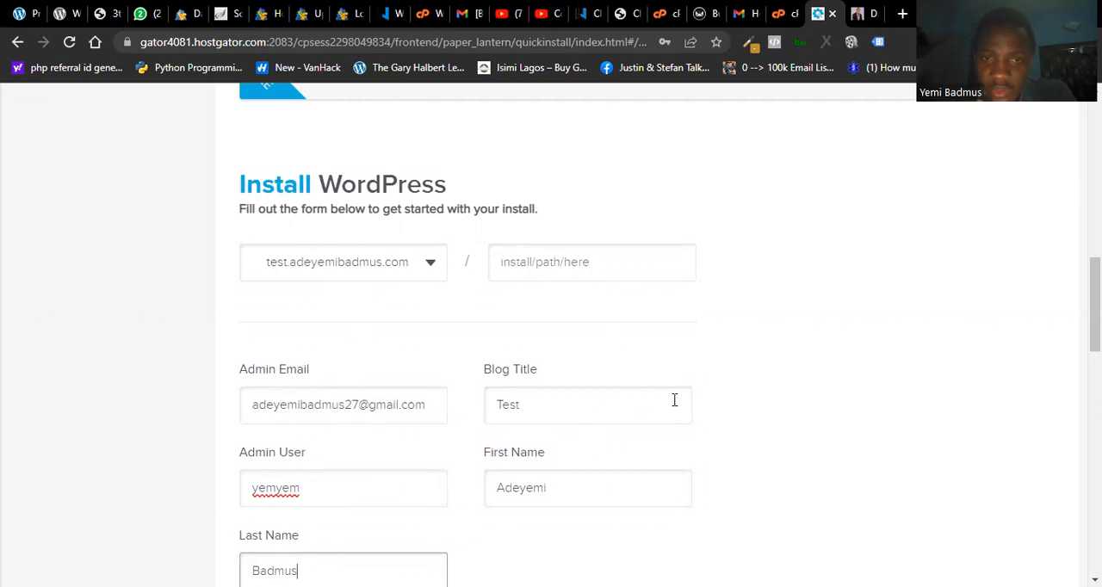
click(540, 403)
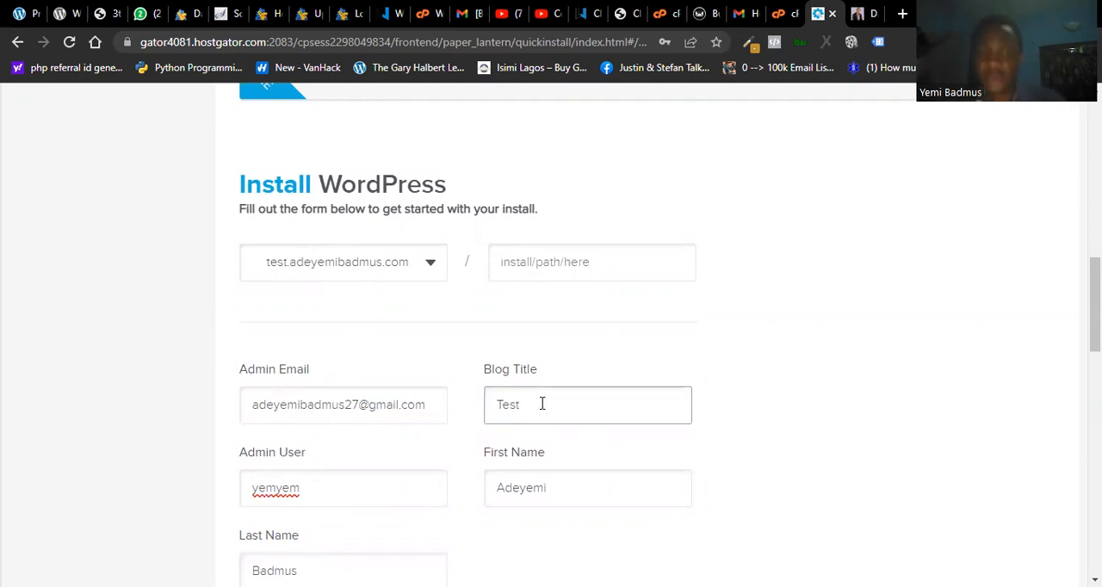
text(Tu)
text(ria)
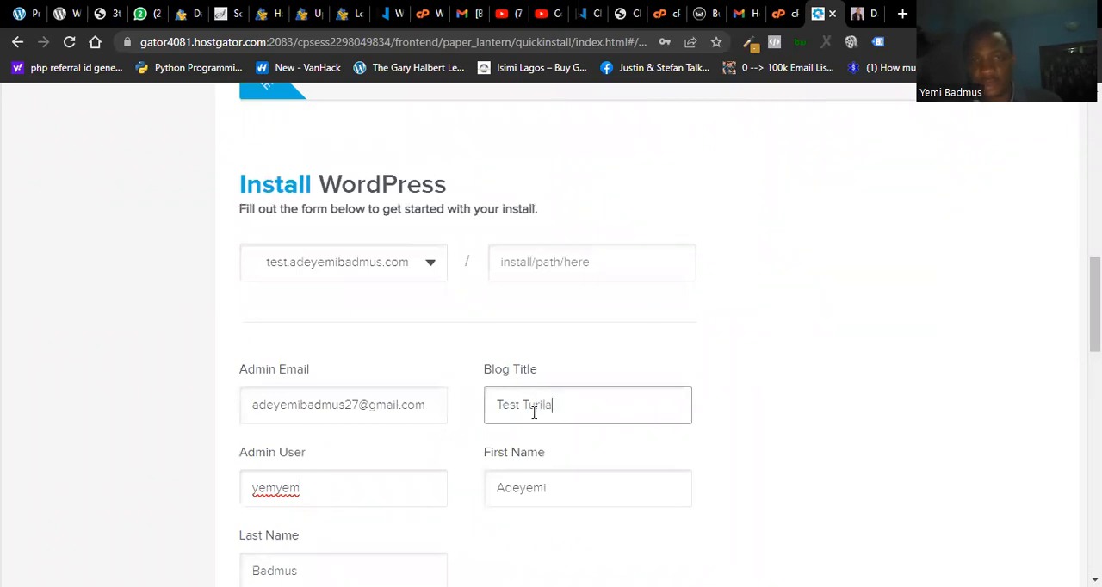
key(BackSpace)
key(BackSpace)
text(torial)
click(793, 457)
- Start the WordPress installation and dismiss the theme upgrade offer
scroll(1094, 327, down, 2)
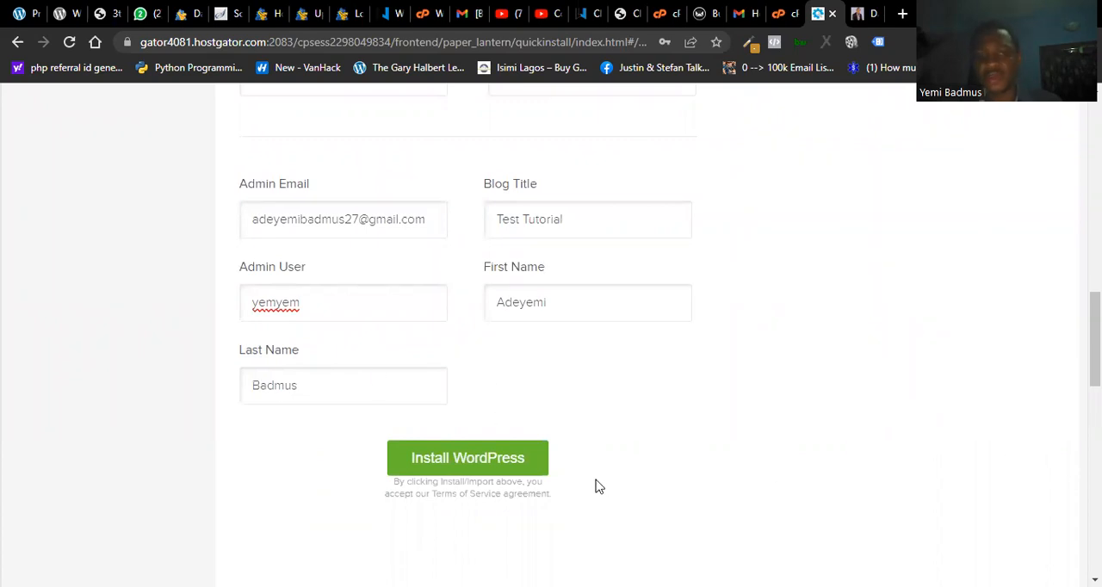
click(506, 471)
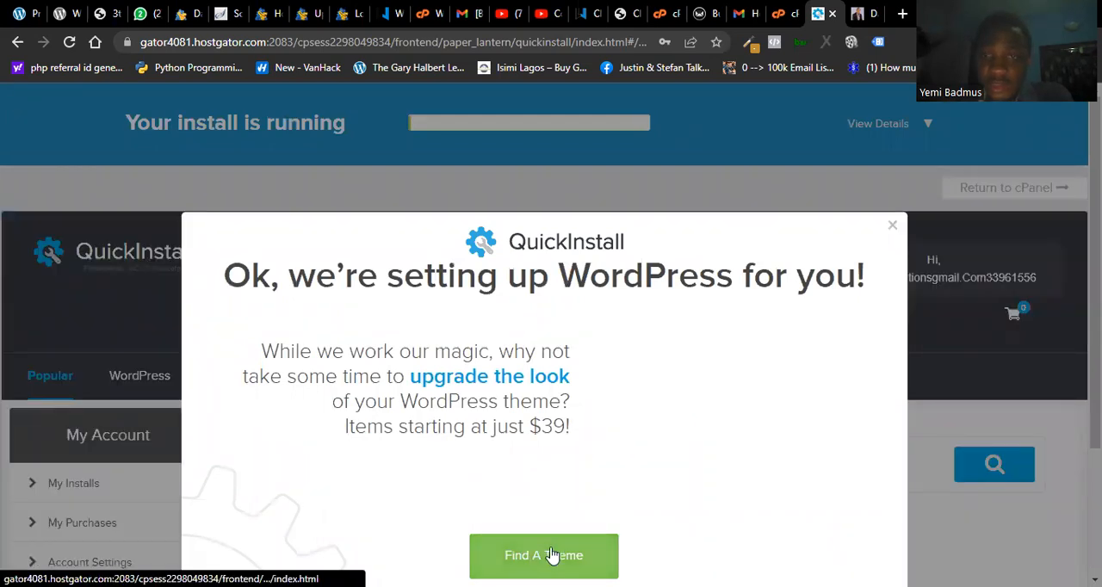
click(893, 229)
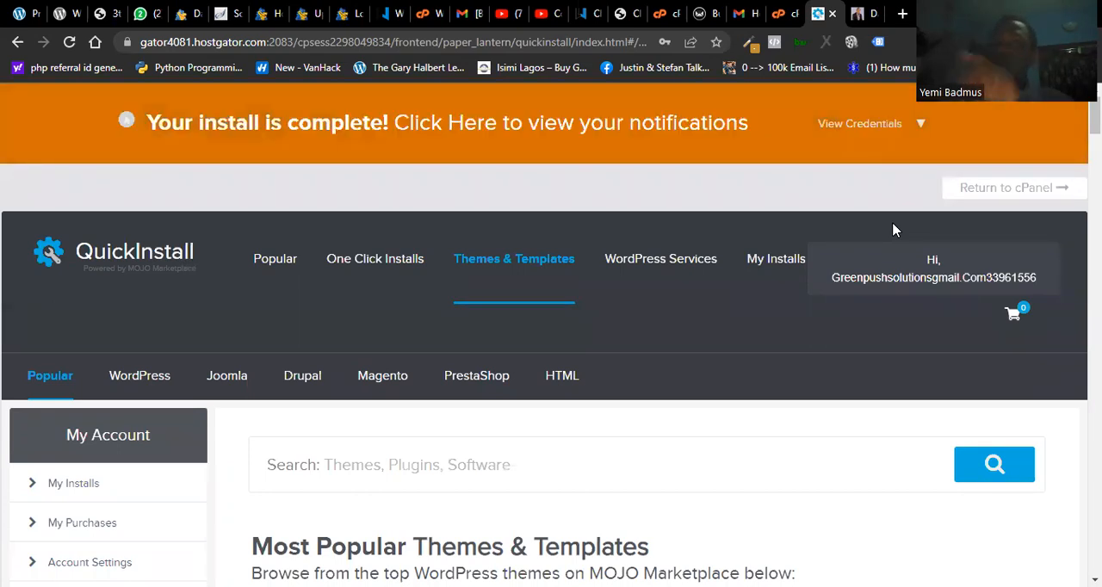
- Show the finished installation's credentials, select the generated admin password, and open the test site's admin area
click(839, 125)
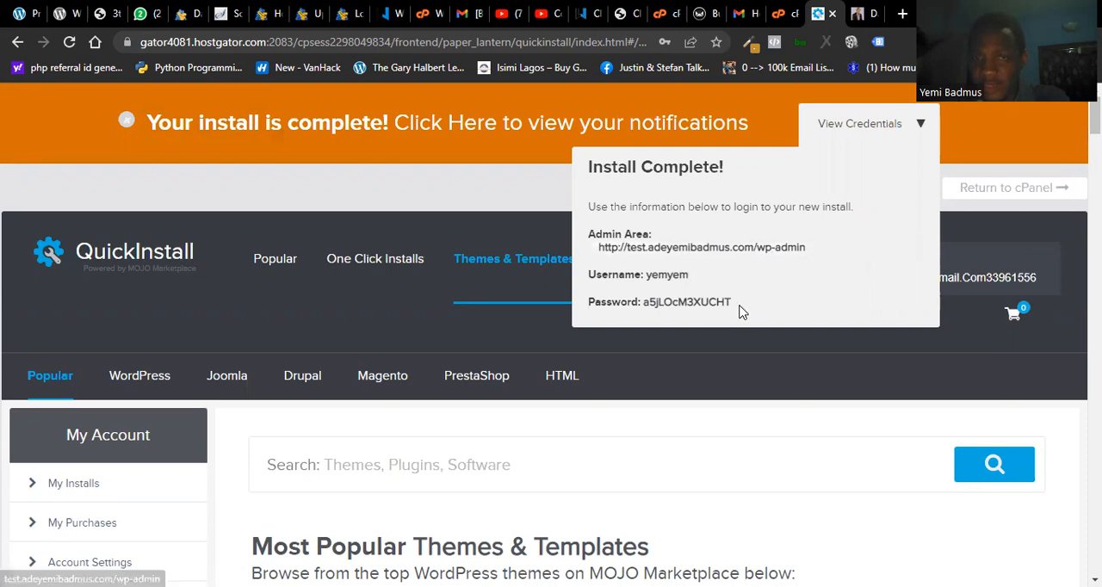
drag(734, 305, 644, 307)
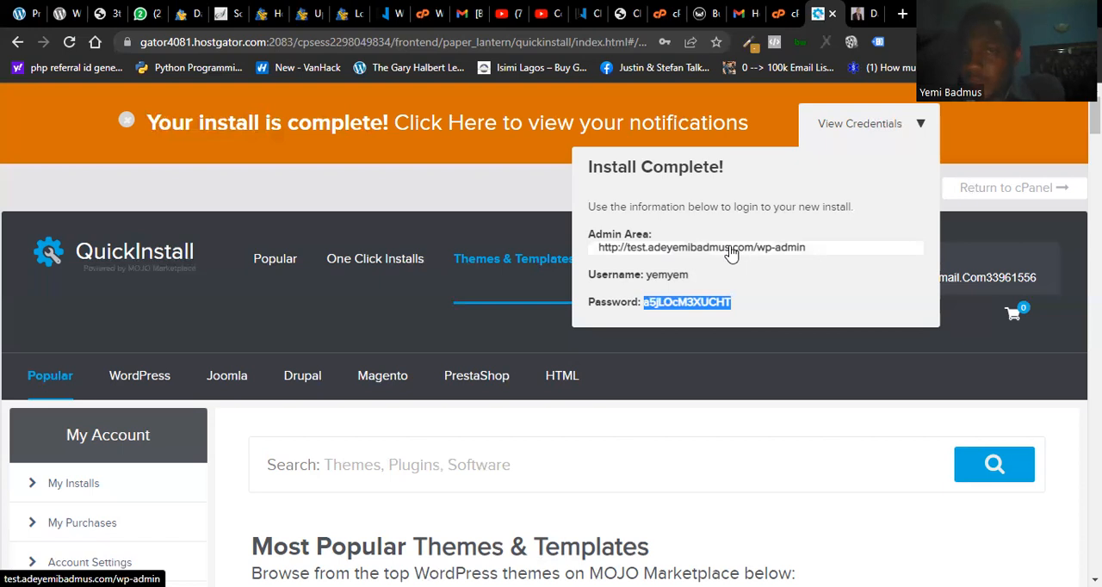
click(638, 256)
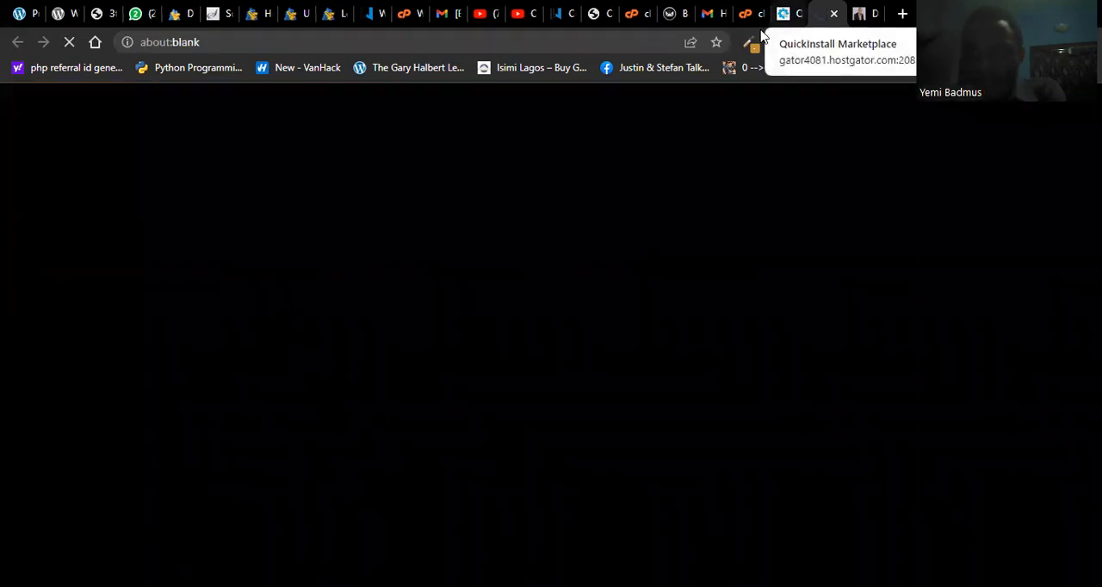
click(789, 14)
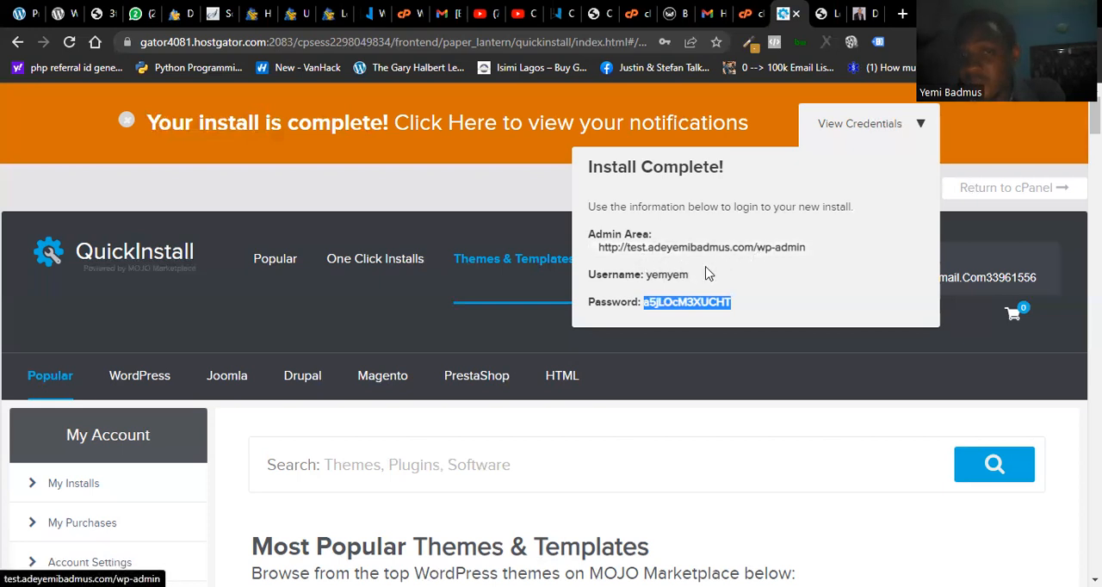
click(726, 247)
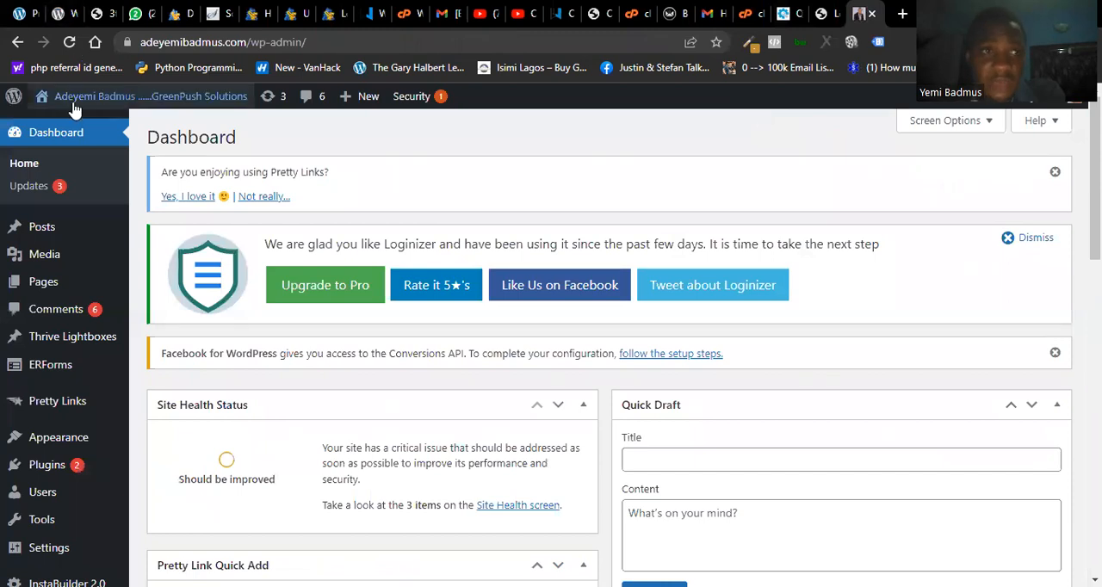
- Look through the main domain's live home page, including its sign-up form and embedded video
mouse_move(75, 99)
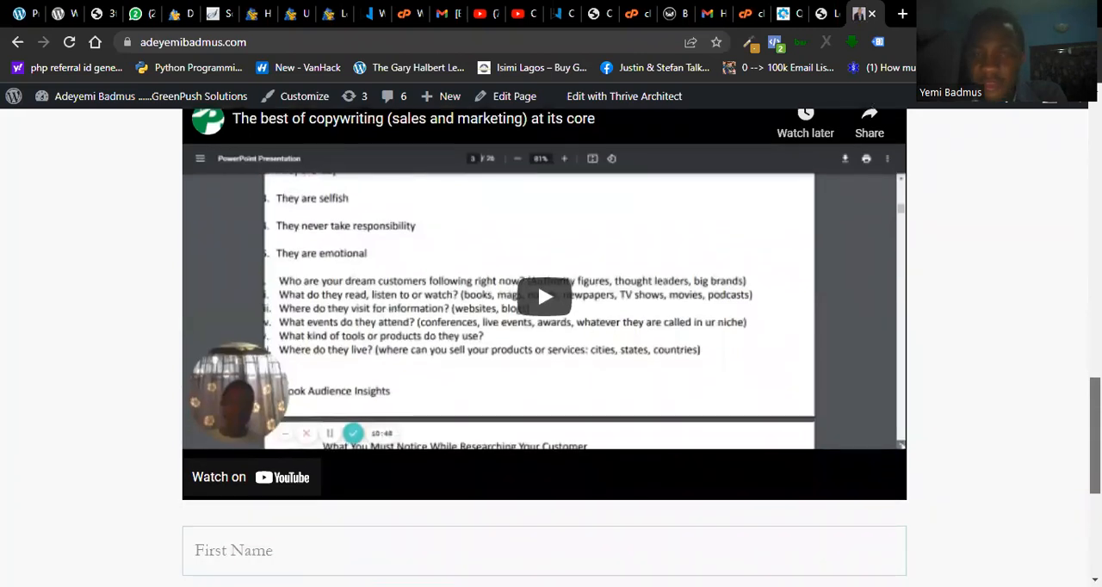
scroll(544, 344, up, 1)
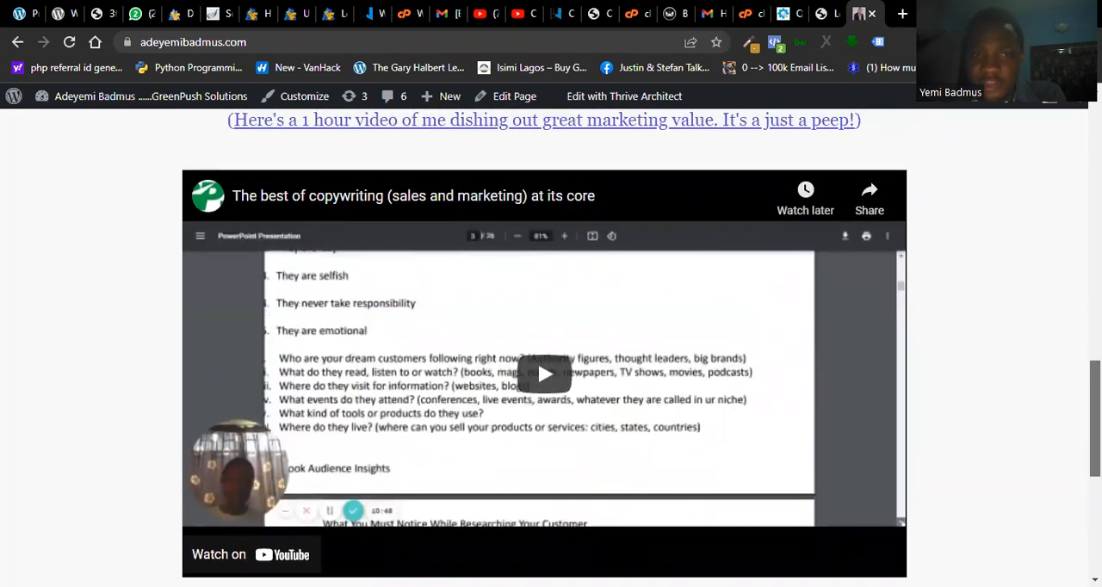
scroll(544, 362, up, 2)
scroll(551, 344, up, 1)
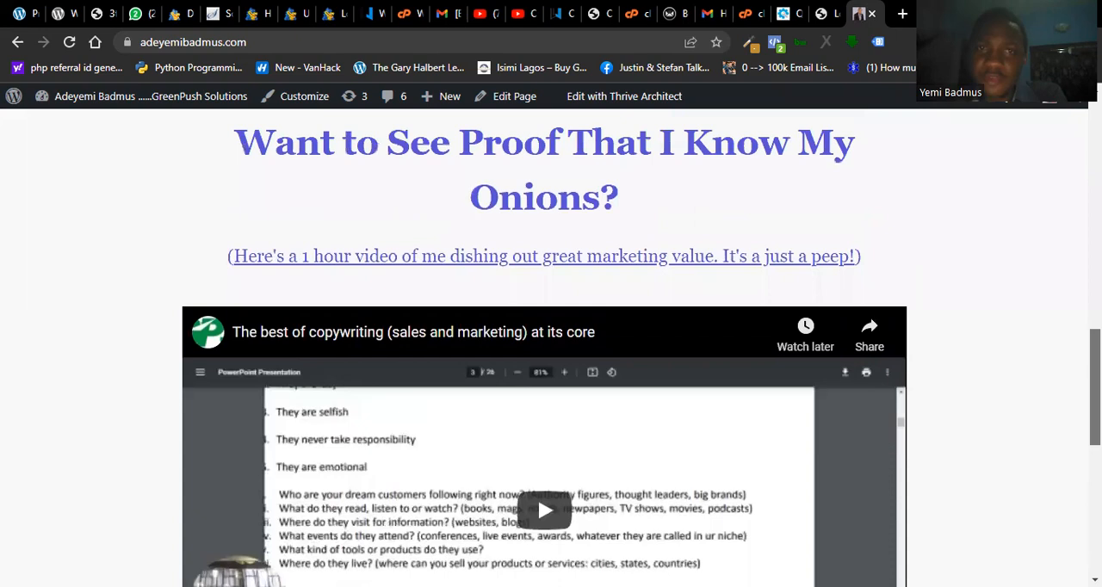
scroll(551, 344, up, 5)
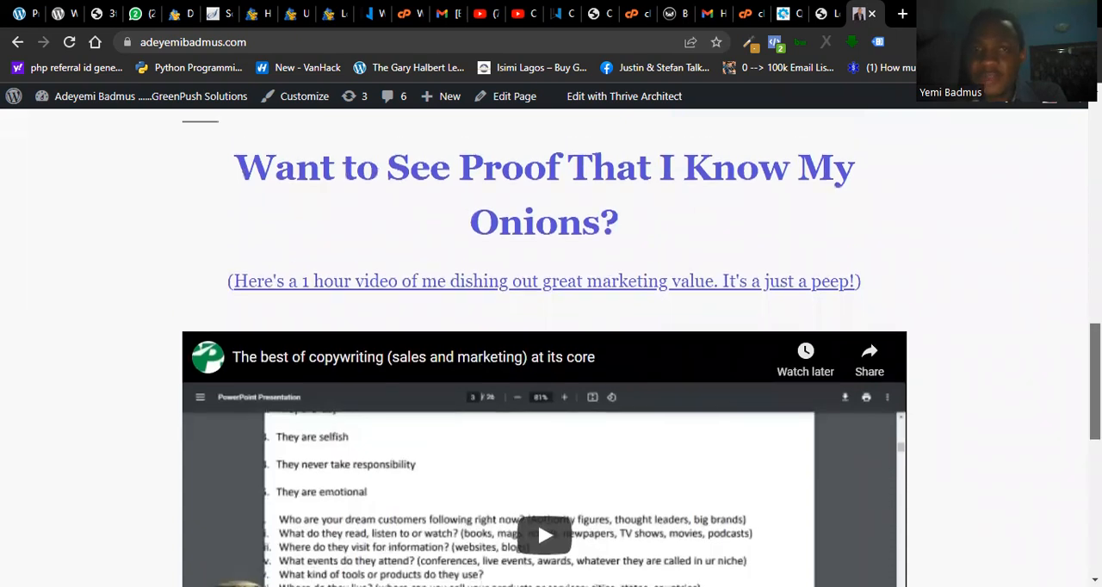
scroll(551, 344, up, 5)
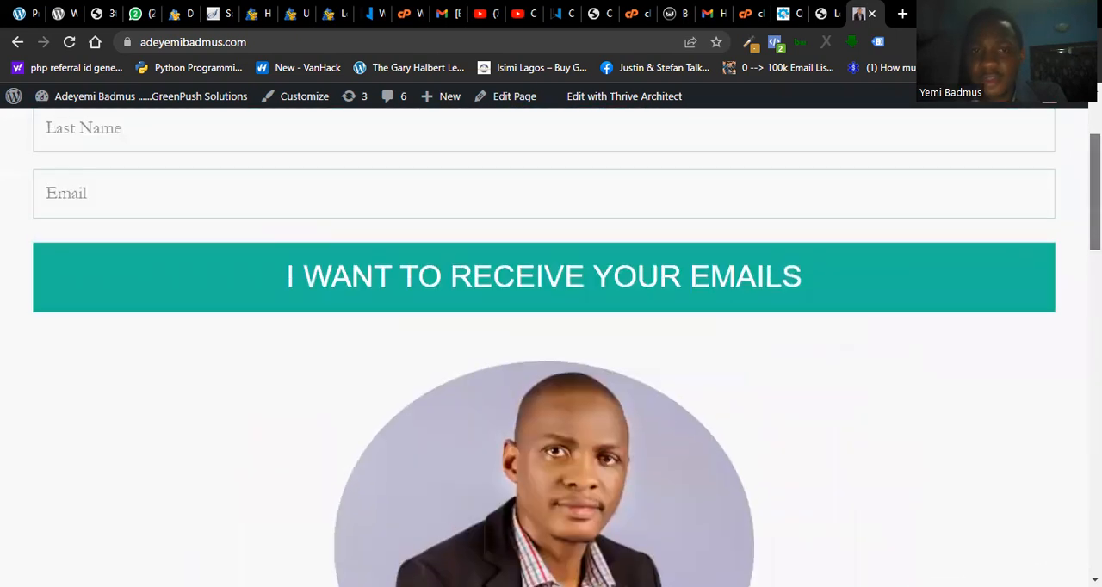
scroll(551, 344, down, 1)
scroll(551, 344, up, 2)
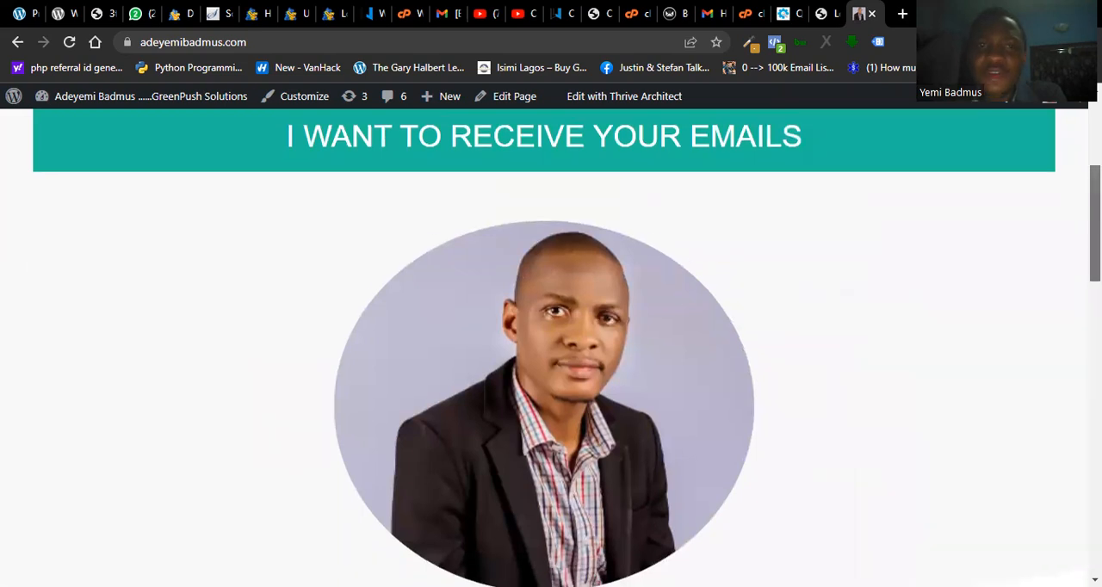
scroll(550, 345, up, 1)
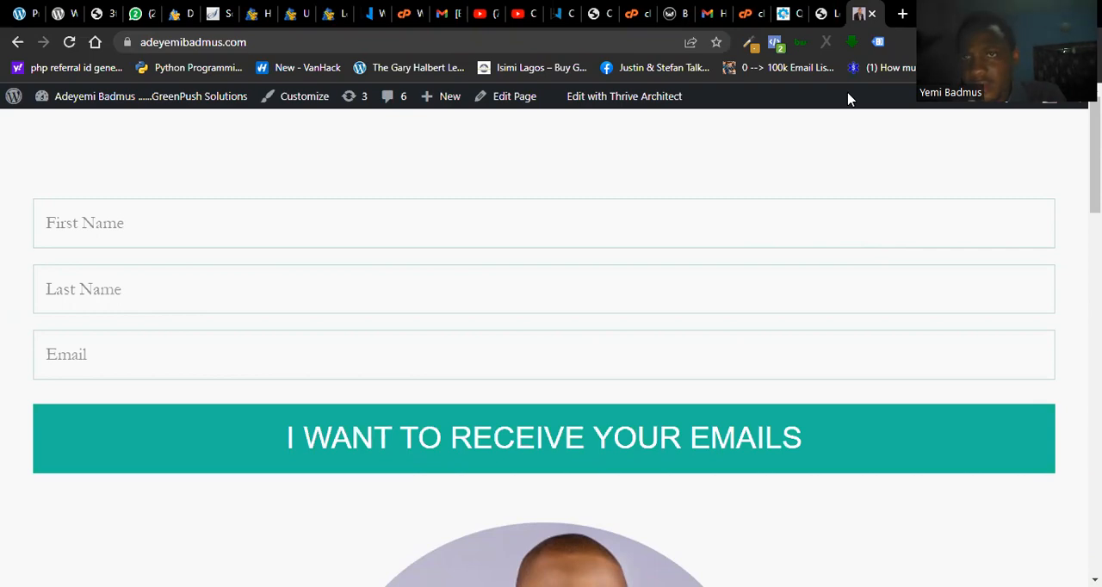
- Log in to the test site's WordPress admin as "yemyem" with the generated password and Remember Me enabled
key(ctrl+shift+Tab)
key(ctrl+shift+Tab)
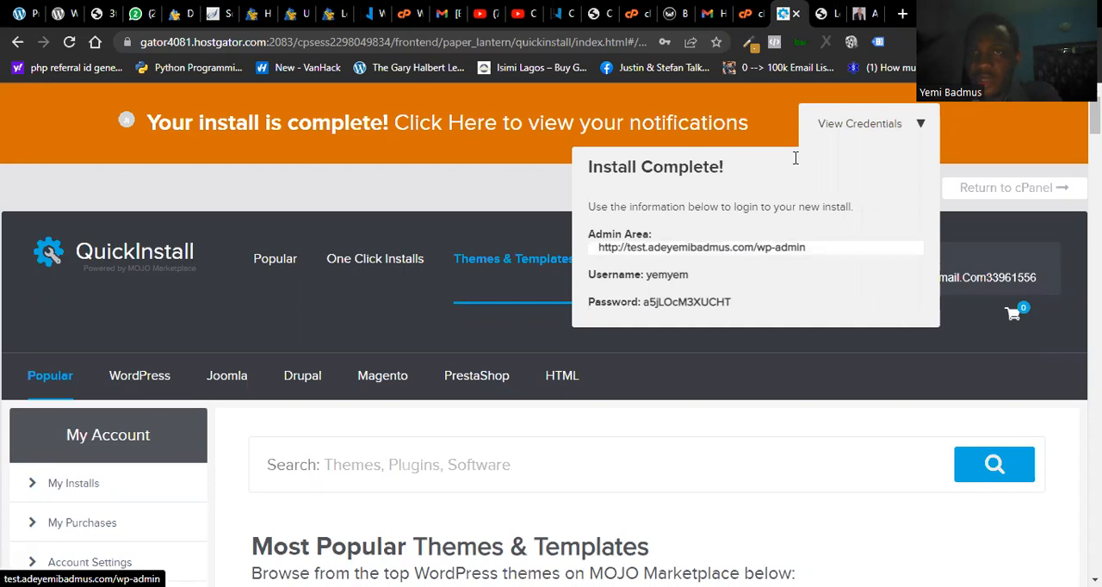
key(ctrl+Tab)
click(532, 318)
click(560, 379)
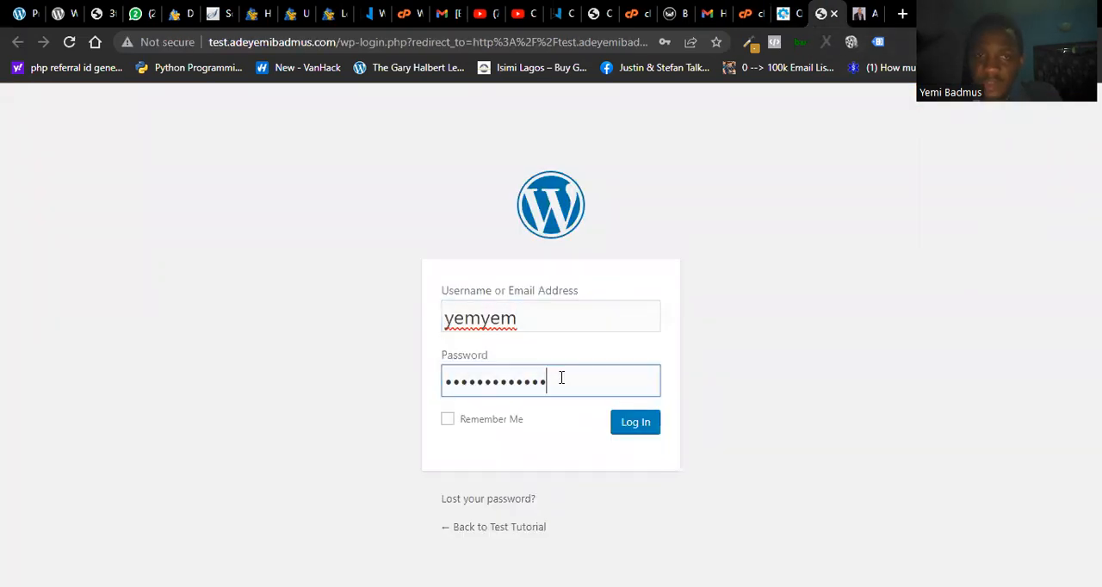
click(826, 366)
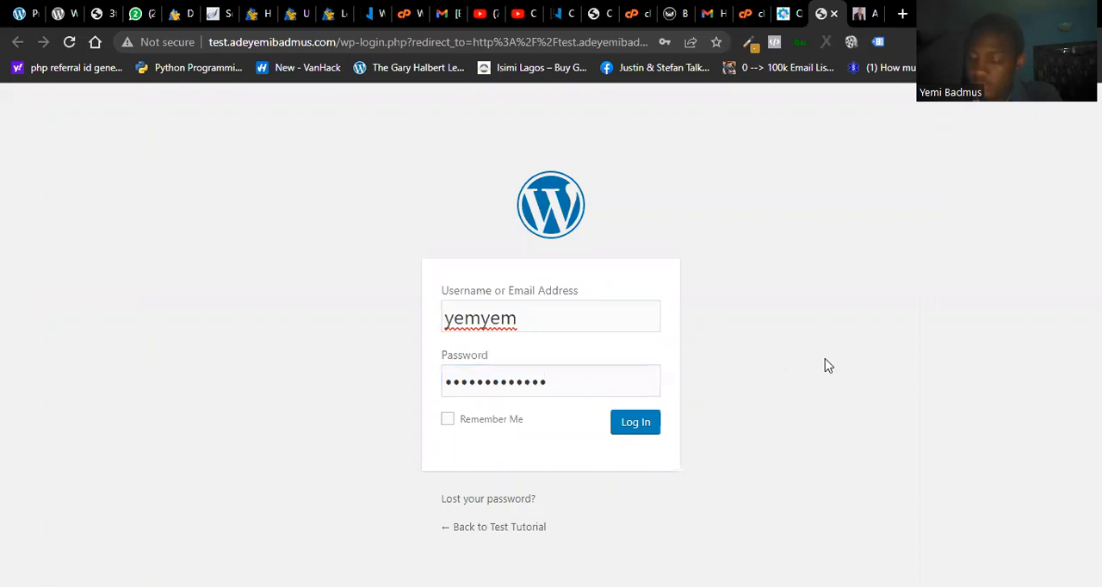
click(447, 420)
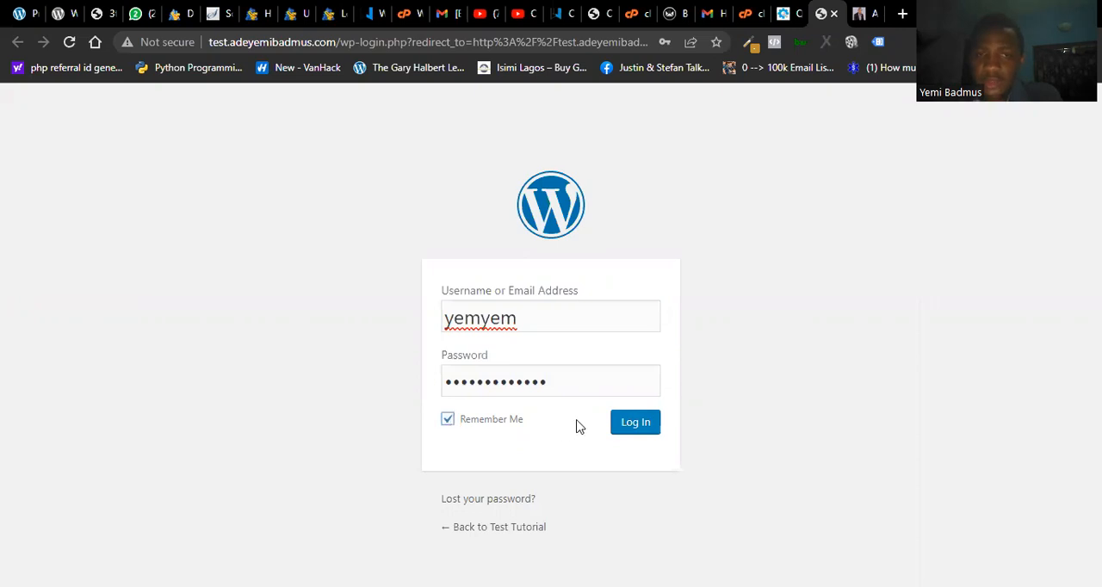
click(634, 423)
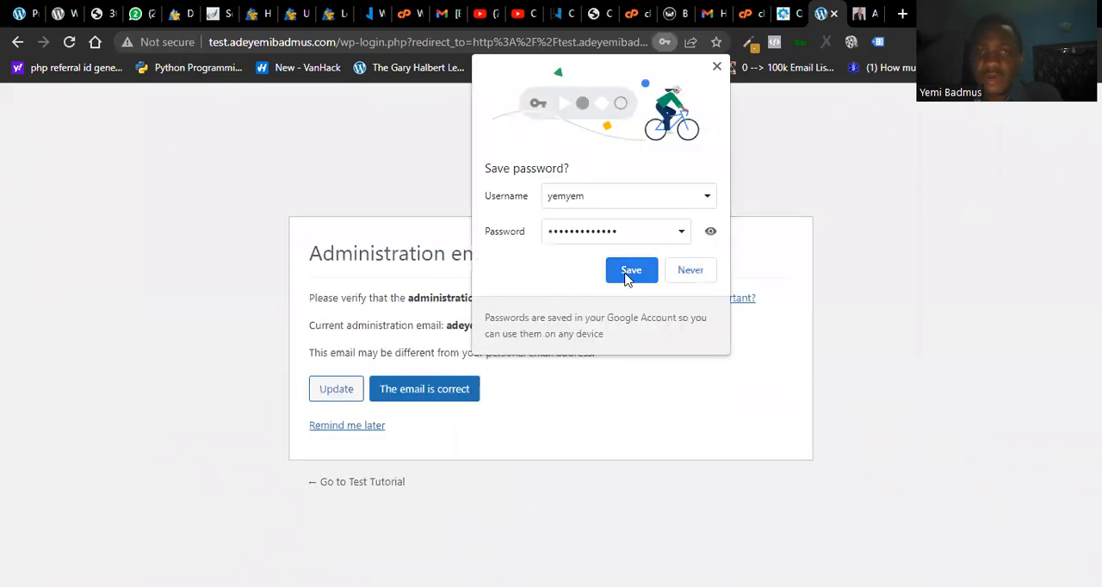
- Save the test site's login in the browser and postpone the administration email verification
click(626, 277)
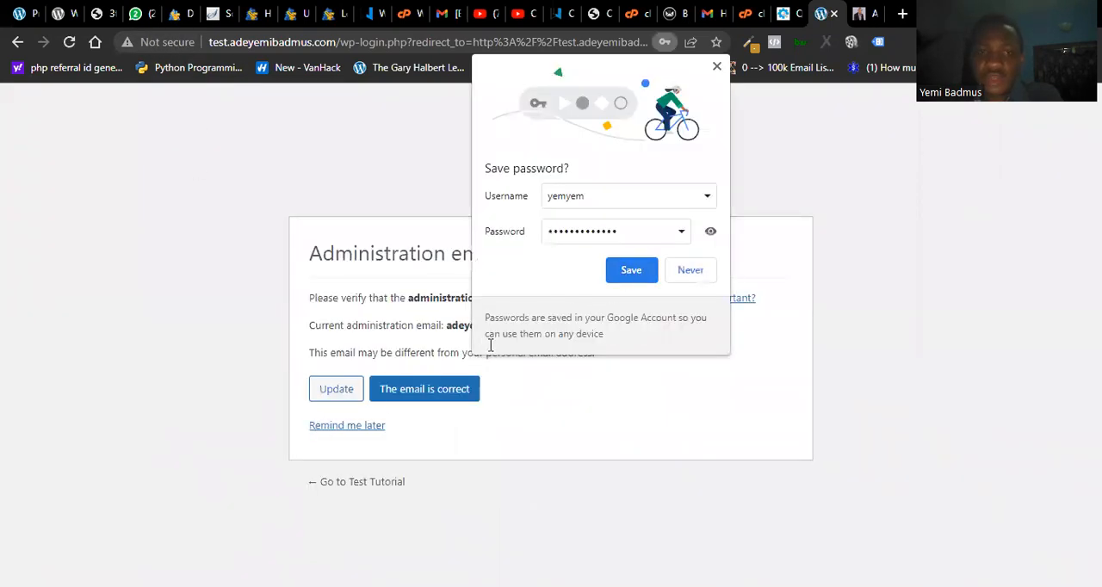
click(348, 425)
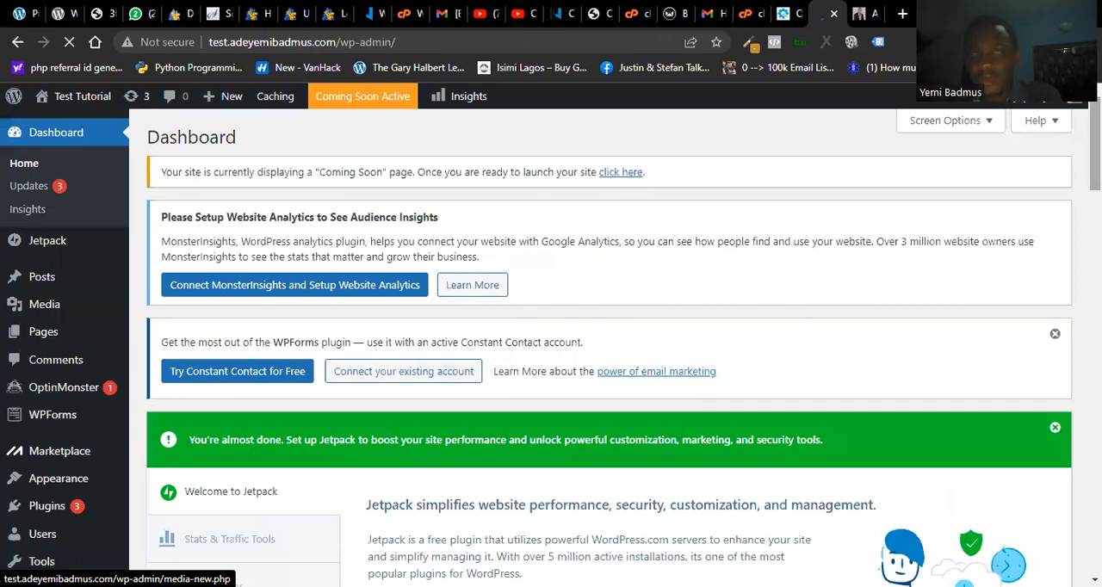
- Open the list of installed plugins on the test site
drag(1094, 142, 1094, 239)
mouse_move(67, 423)
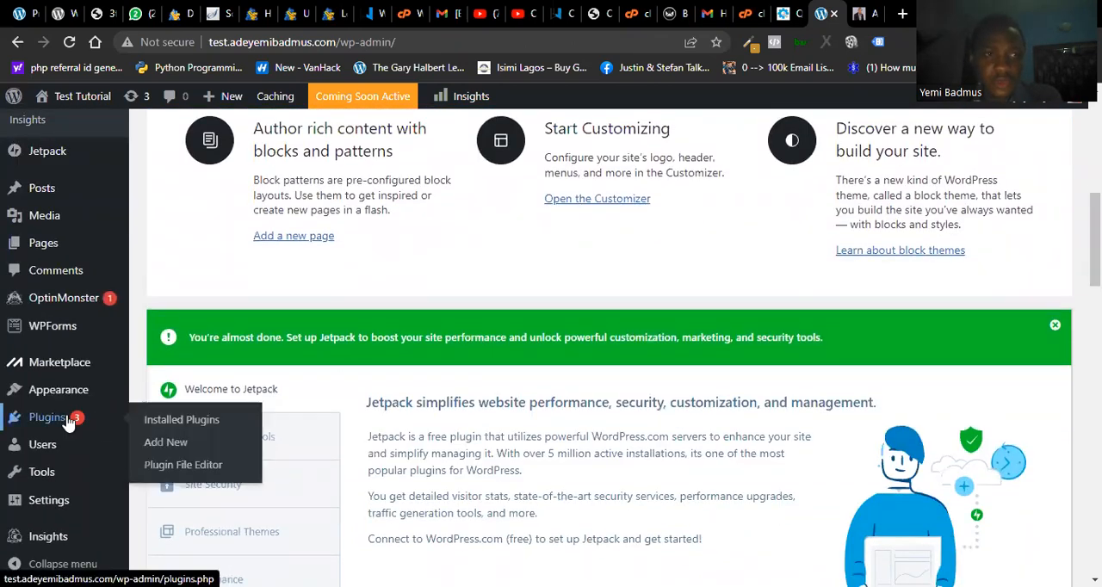
click(69, 424)
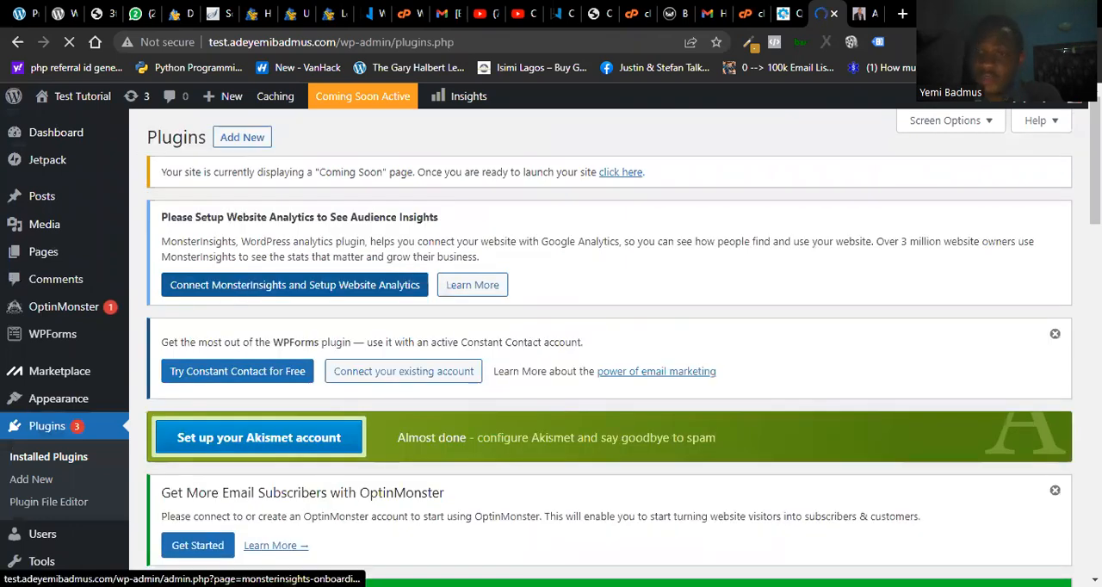
- Bulk-deactivate the Akismet Anti-Spam, Hello Dolly, Jetpack, MOJO Marketplace, OptinMonster and WPForms Lite plugins
scroll(416, 269, down, 10)
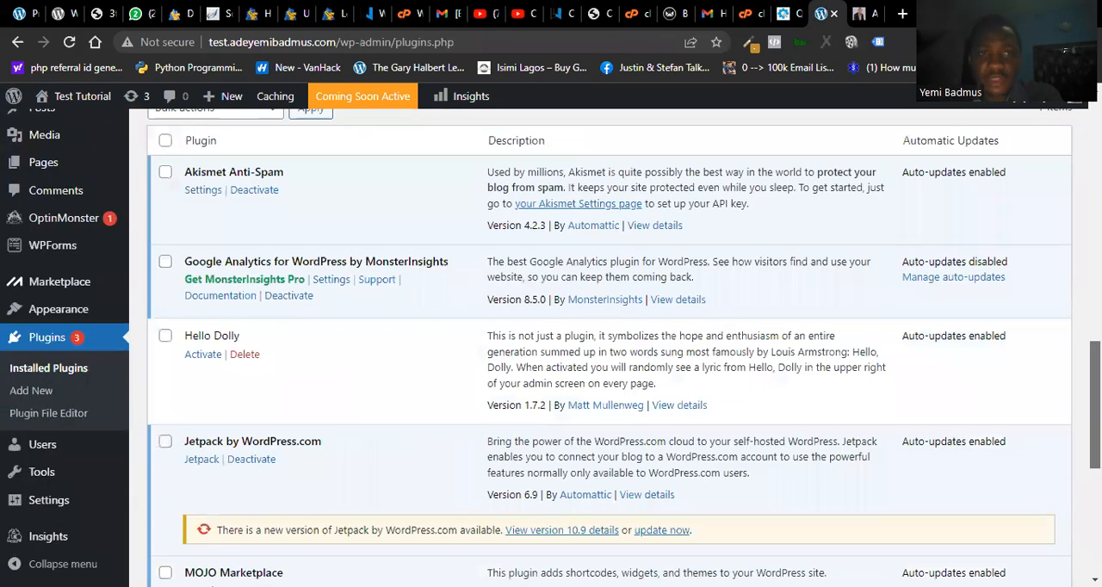
scroll(608, 347, down, 5)
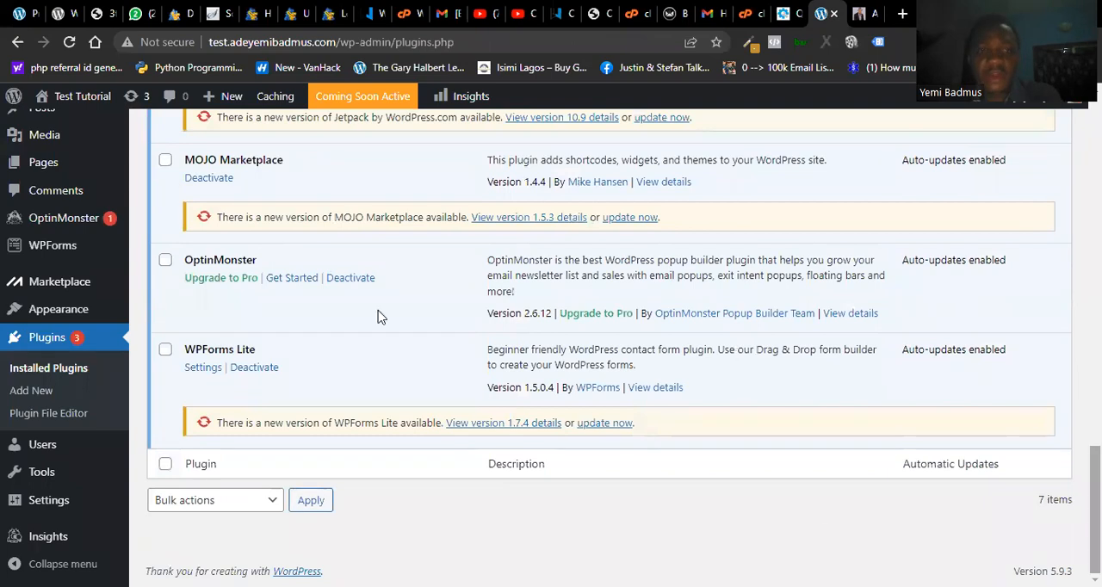
click(165, 350)
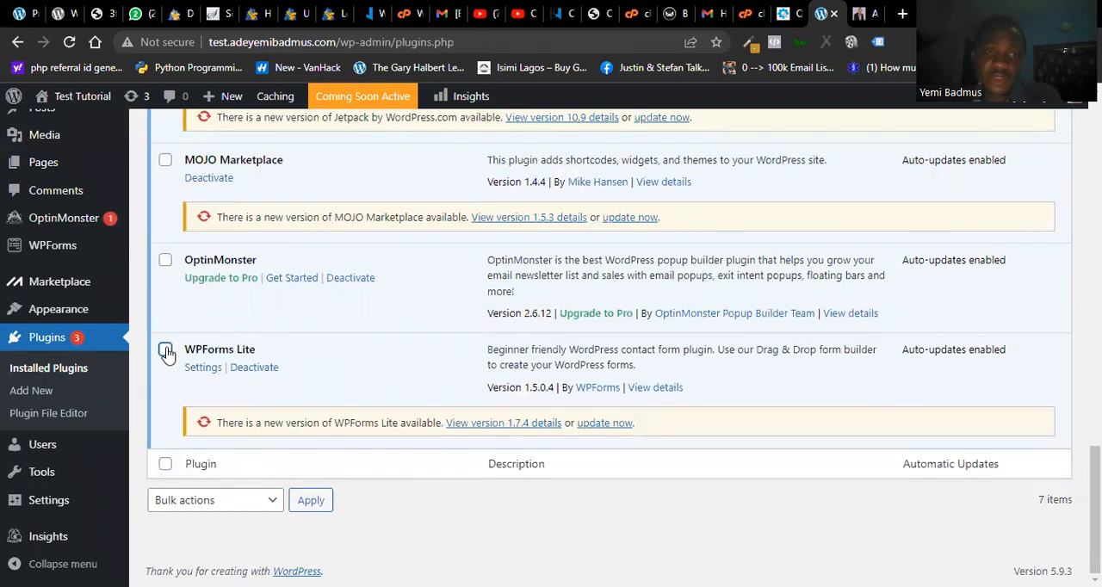
click(166, 260)
click(165, 160)
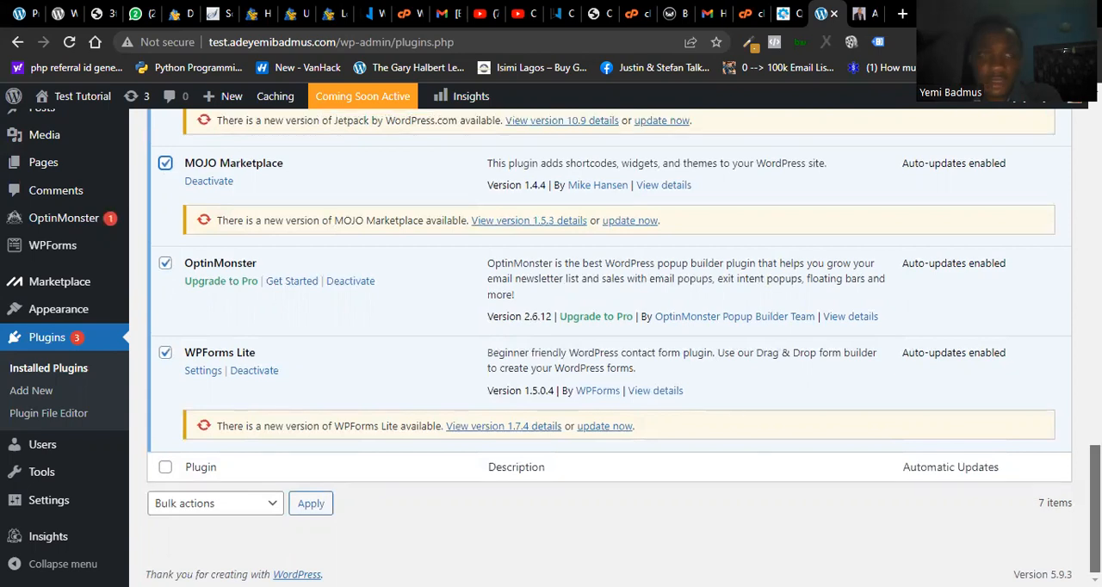
scroll(289, 411, up, 3)
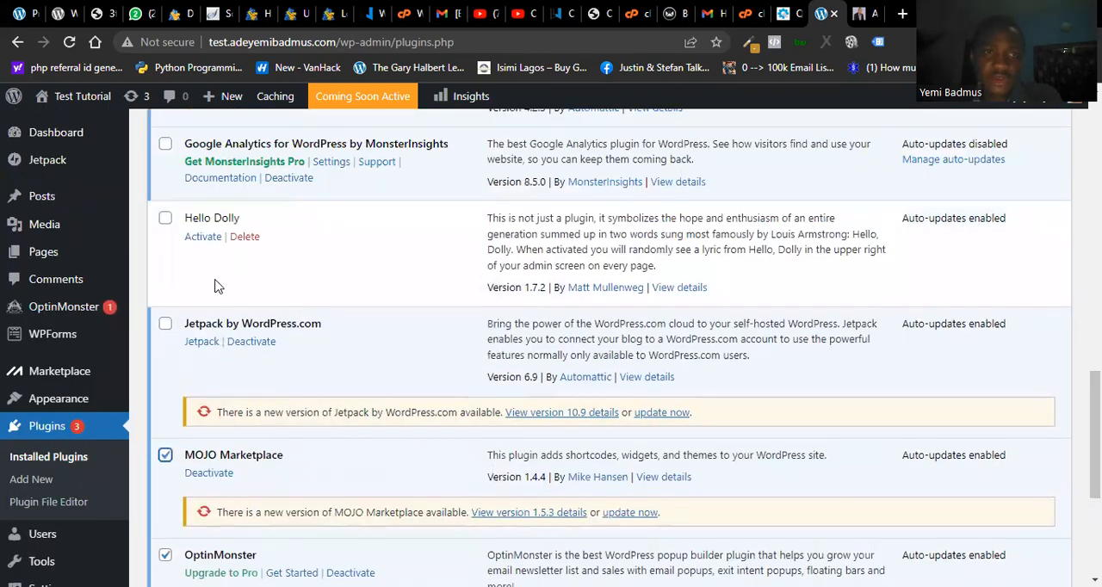
click(165, 324)
click(165, 221)
scroll(895, 357, up, 2)
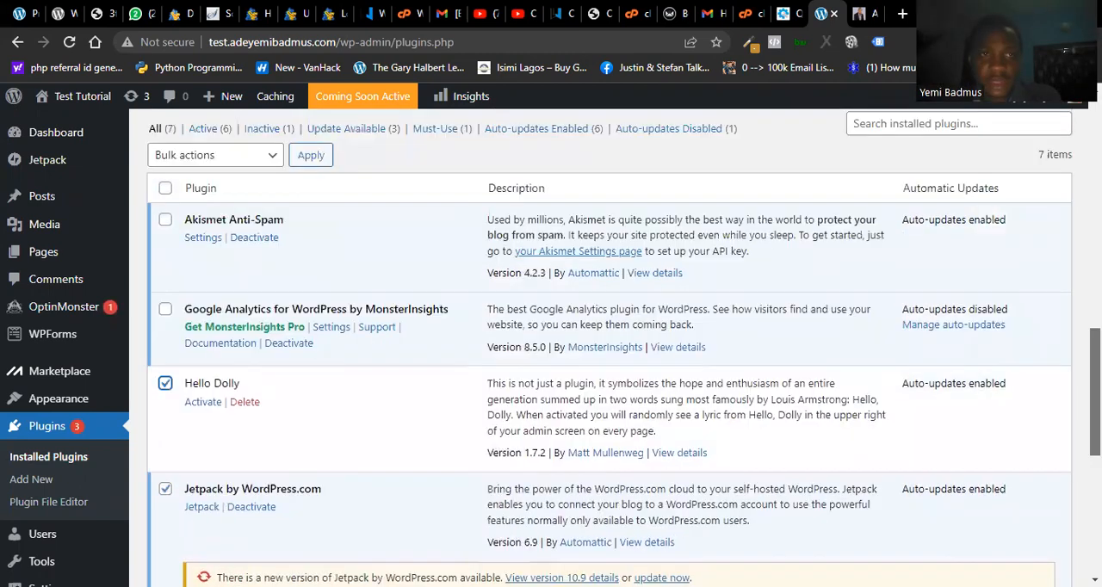
drag(1095, 388, 1095, 376)
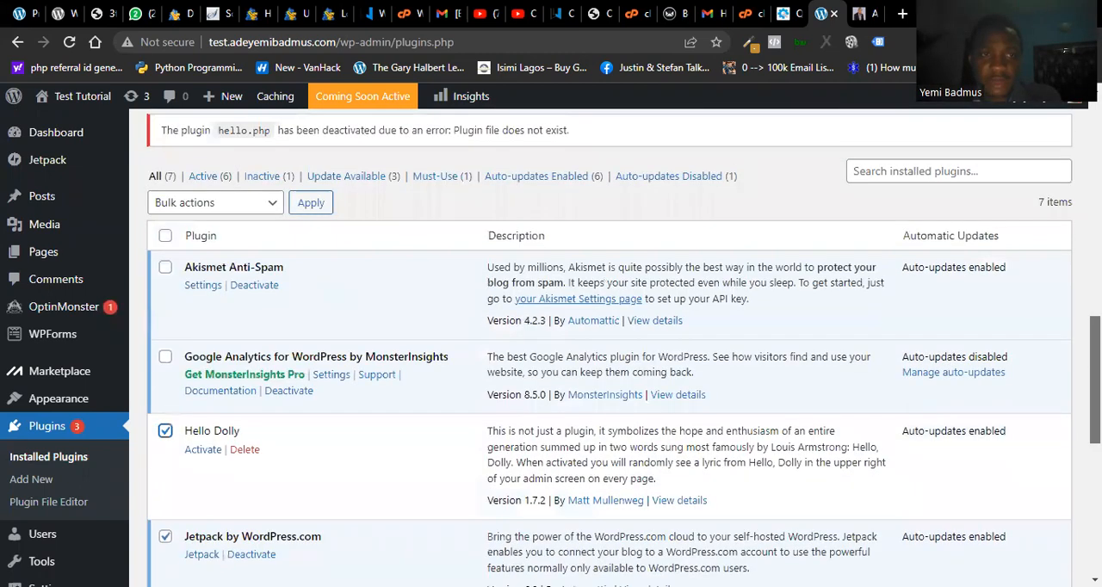
click(167, 270)
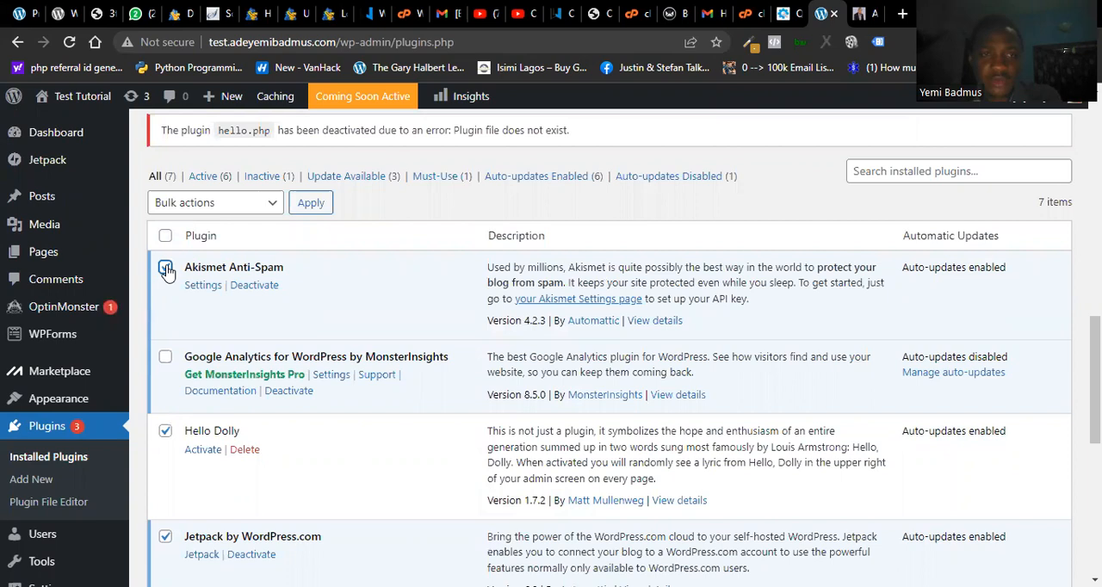
click(268, 205)
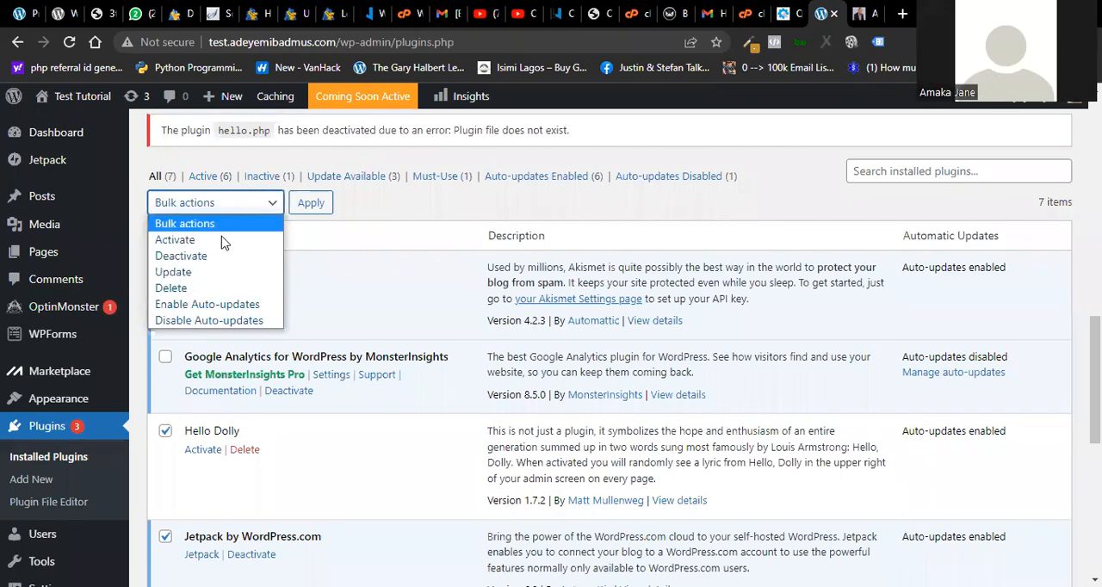
click(181, 256)
click(309, 204)
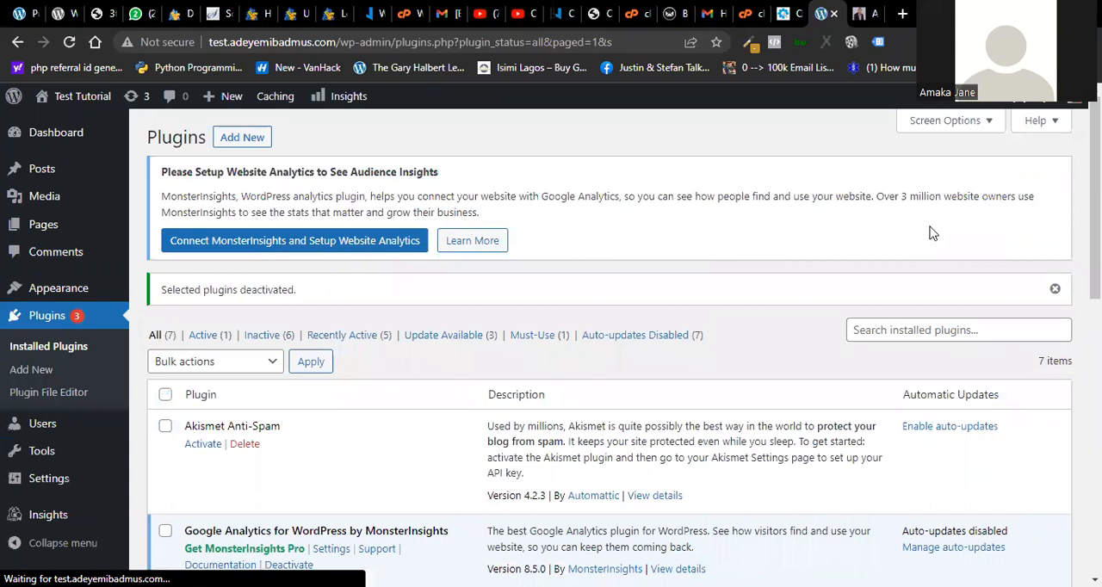
- Bulk-delete all installed plugins and their data except Google Analytics for WordPress by MonsterInsights
scroll(609, 344, down, 10)
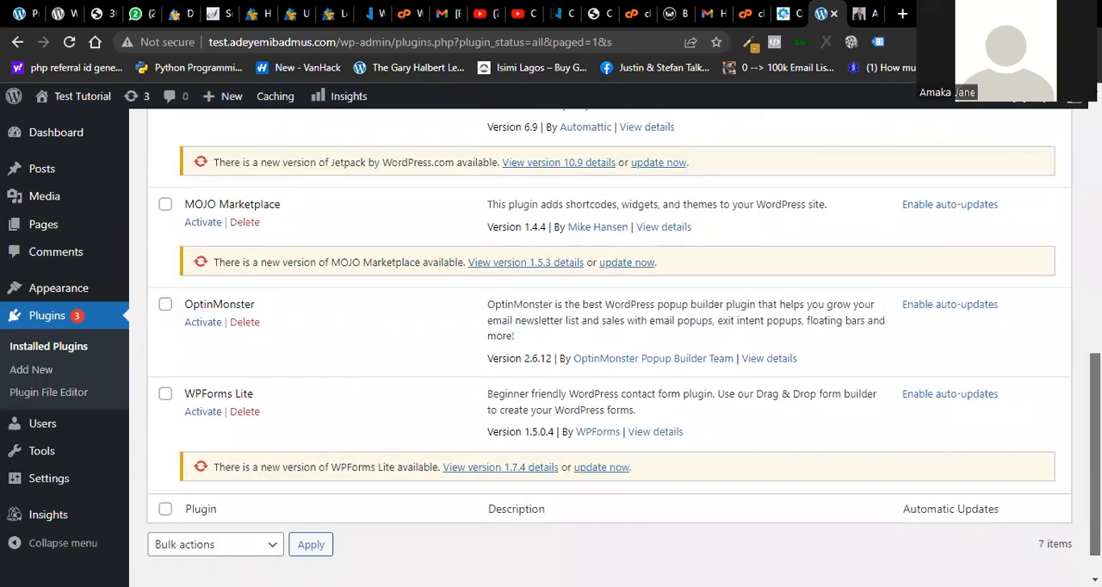
click(166, 510)
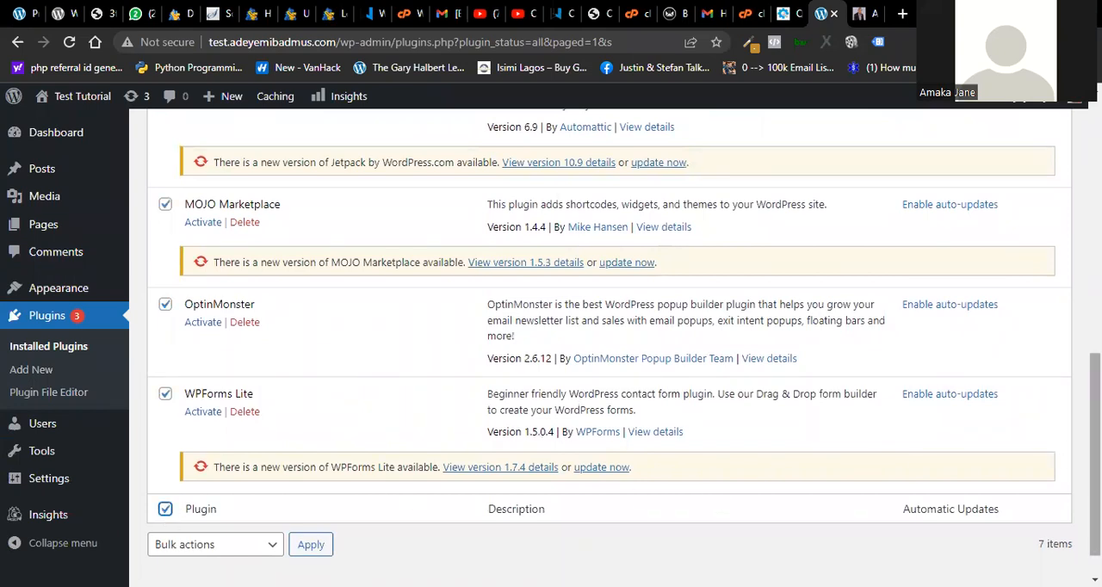
scroll(608, 344, up, 5)
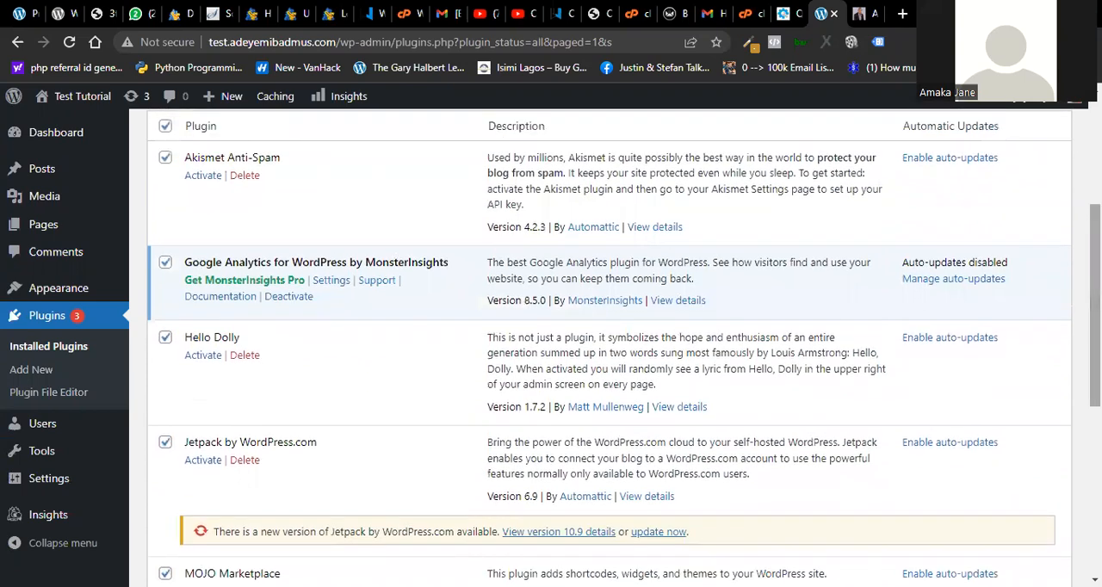
click(165, 261)
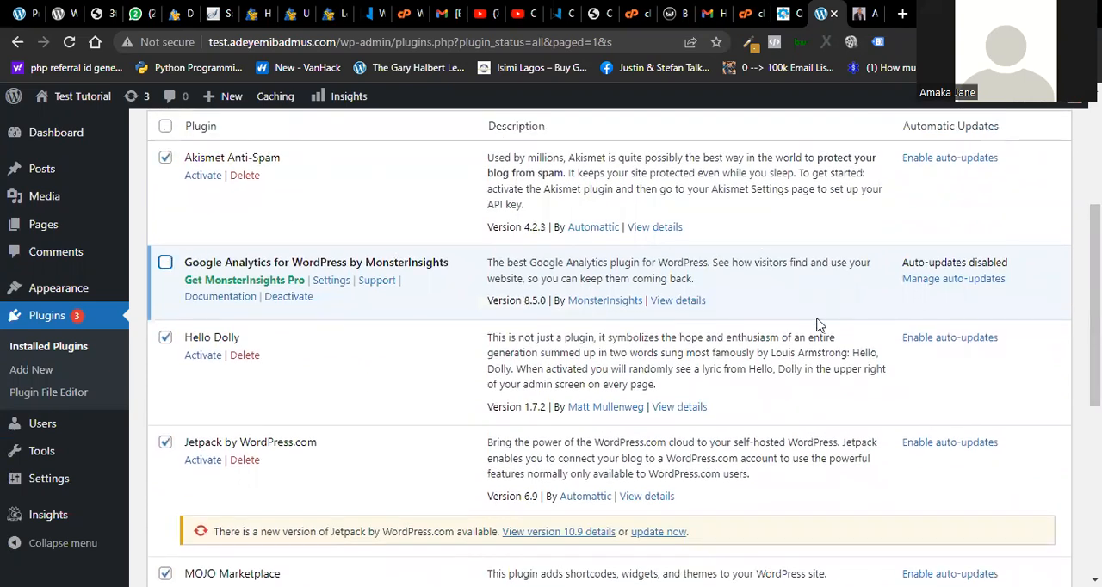
scroll(818, 325, up, 1)
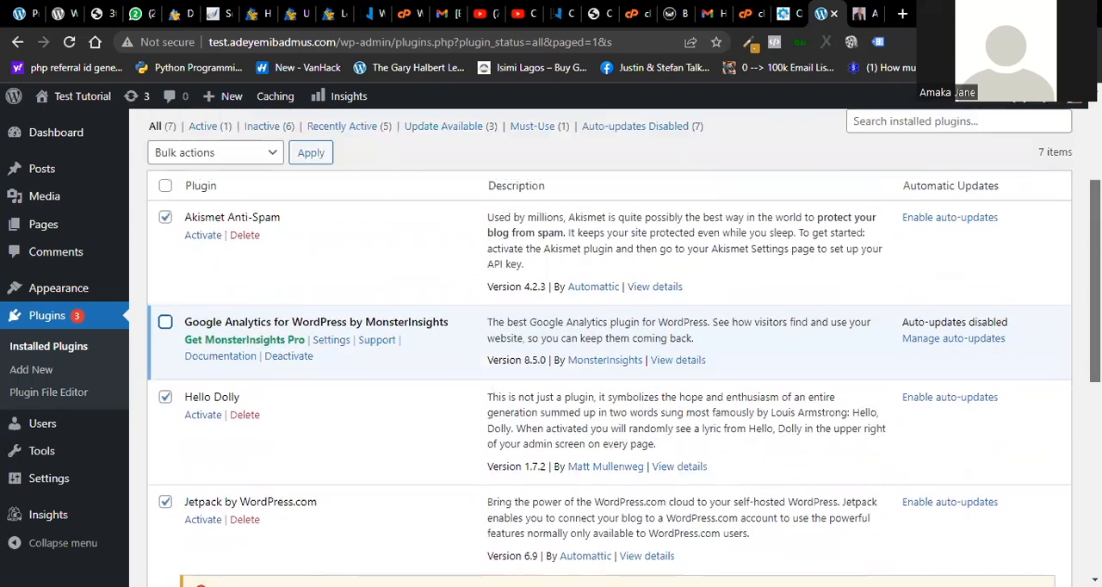
drag(1094, 262, 1095, 263)
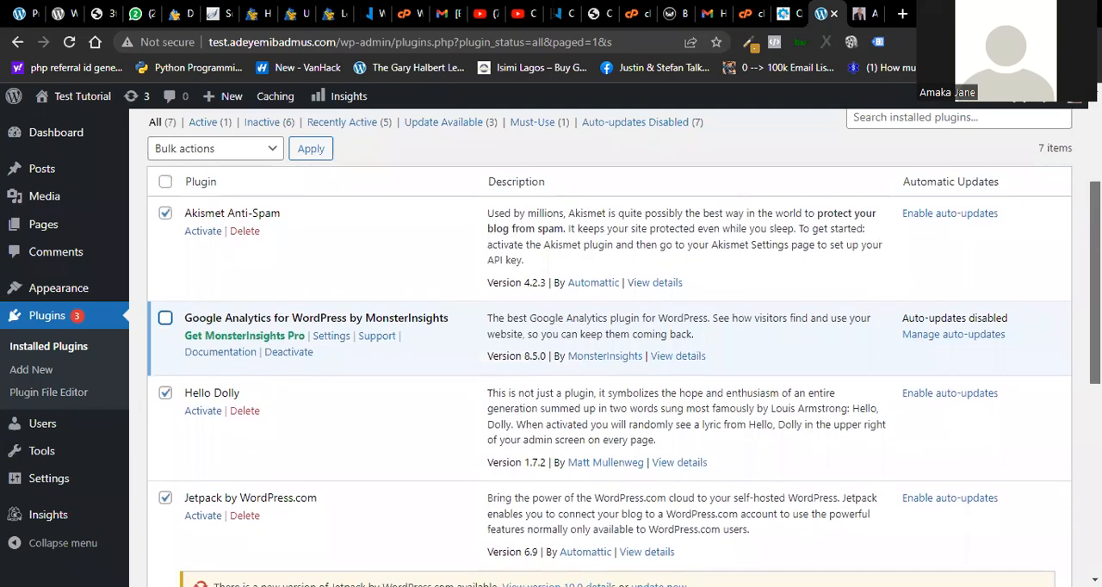
click(276, 152)
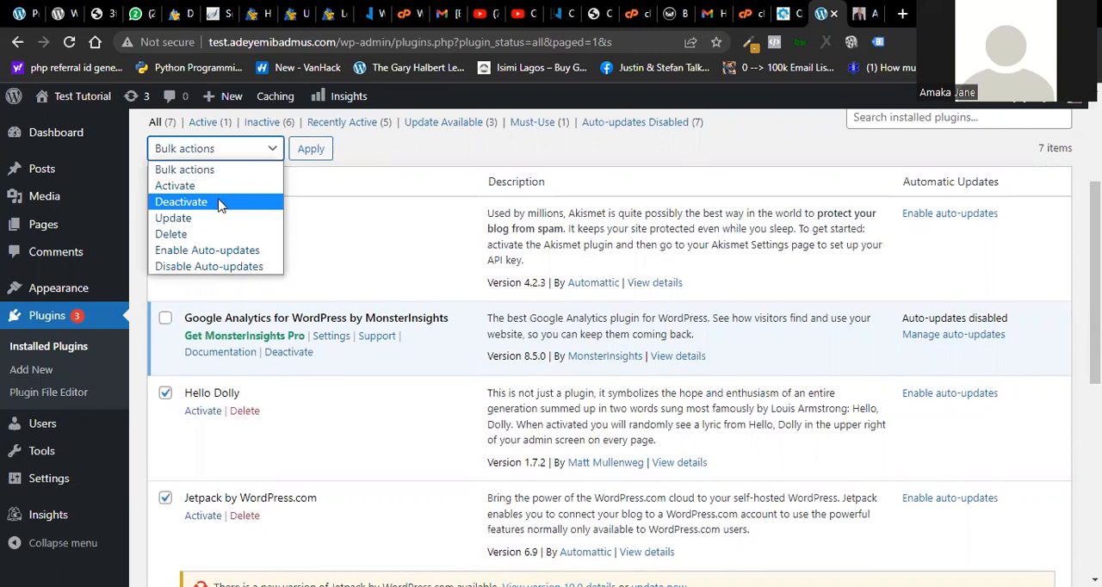
click(212, 234)
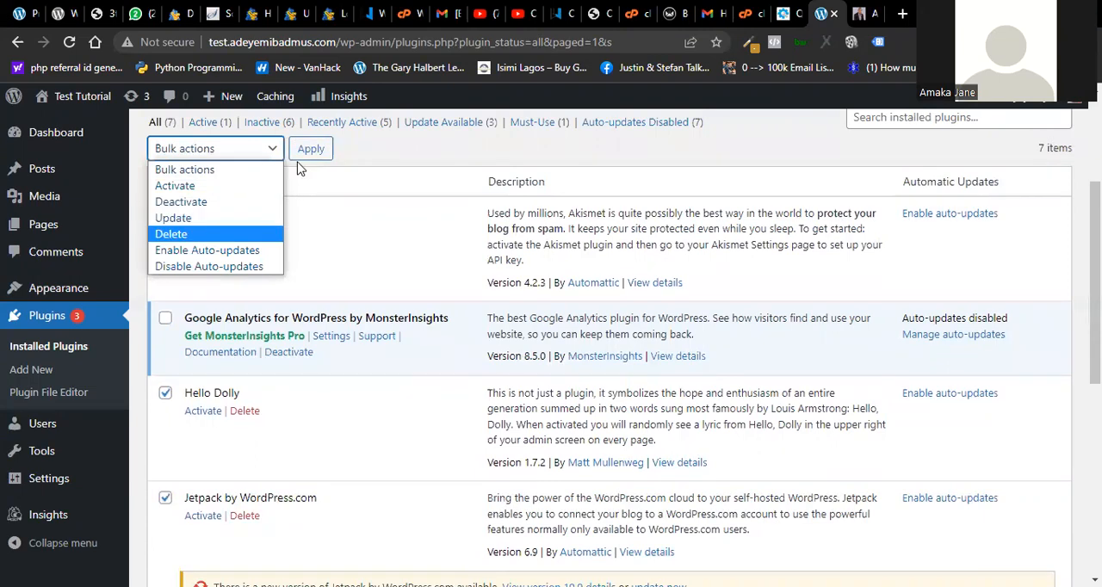
click(310, 150)
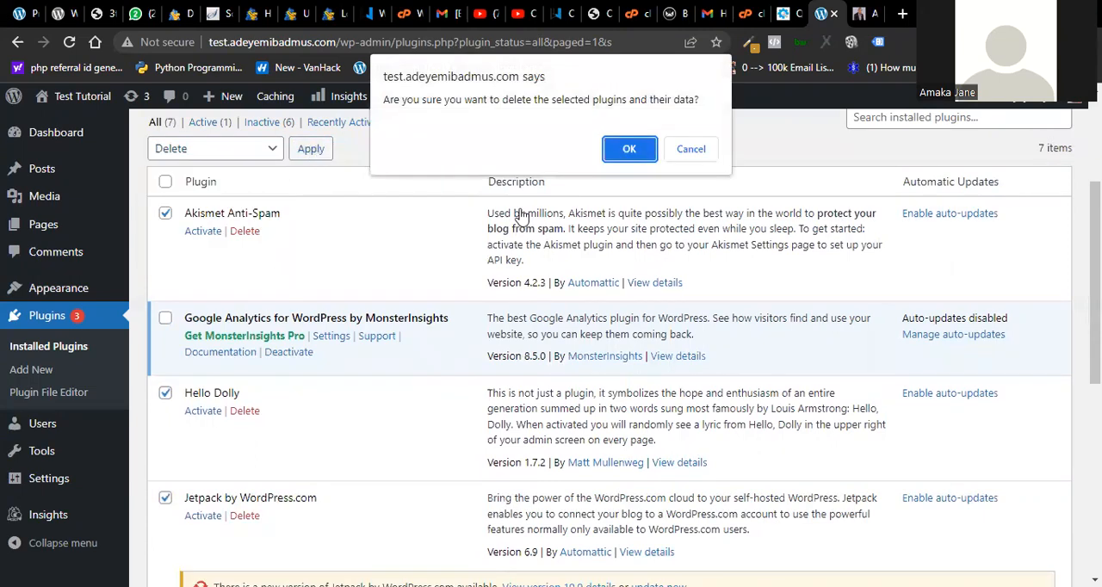
click(628, 150)
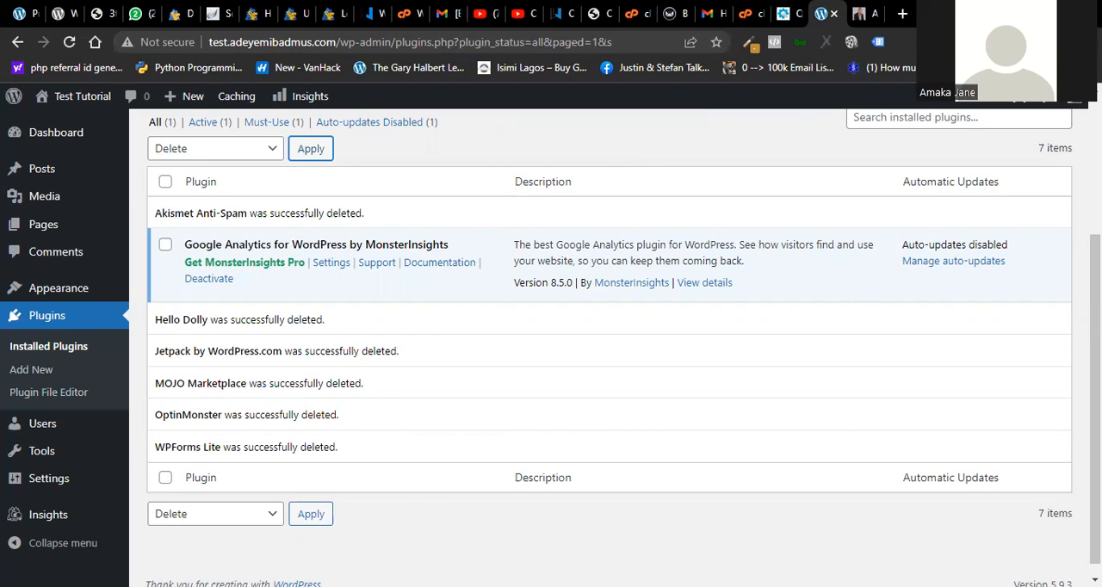
- Check the plugin list after the deletion and look through the widgets on the dashboard home page
scroll(610, 344, up, 3)
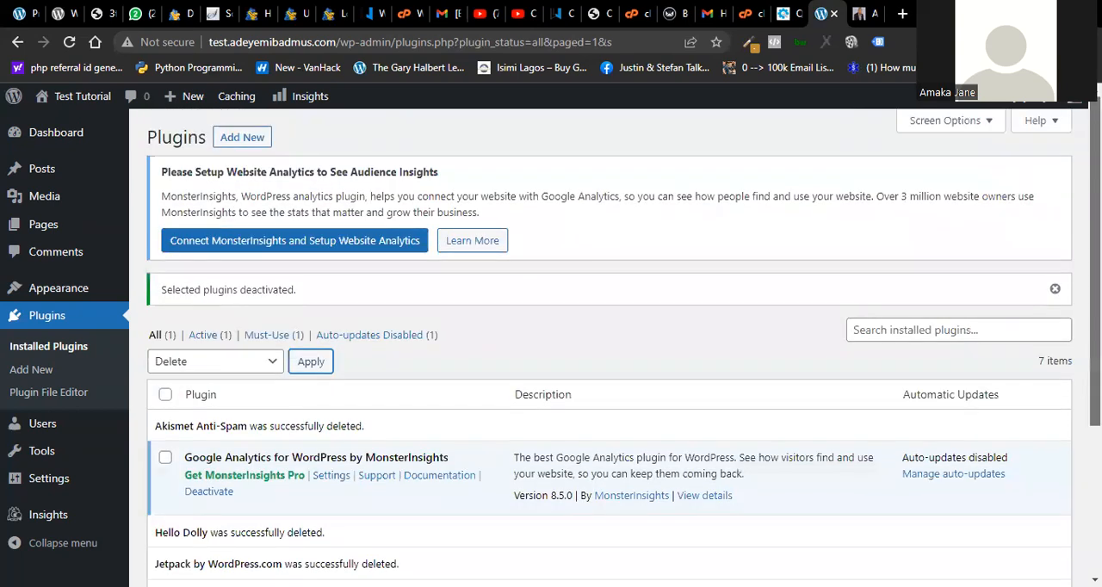
scroll(249, 237, down, 5)
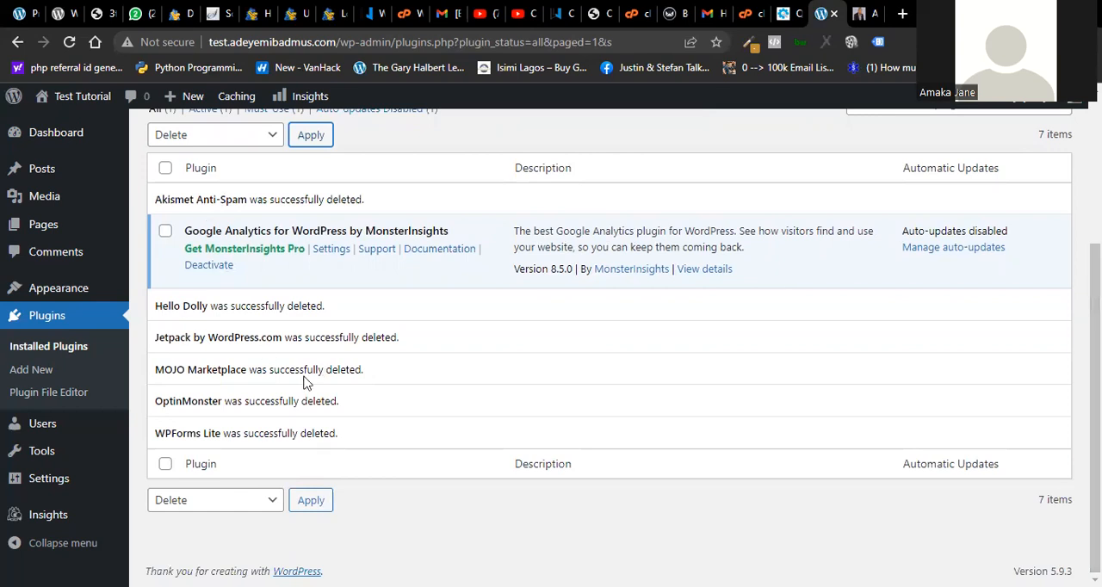
scroll(1095, 344, up, 2)
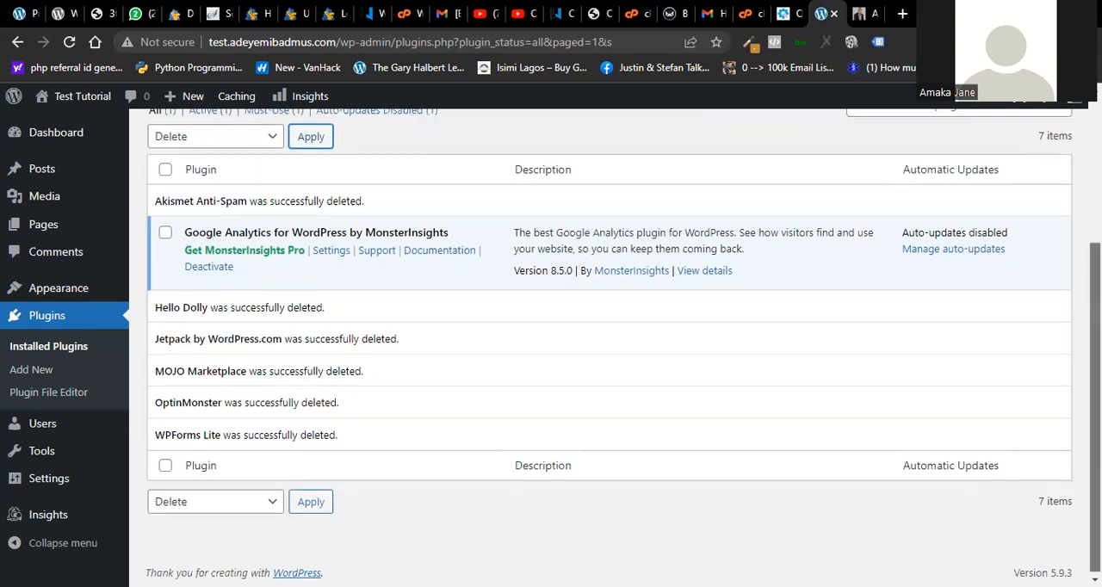
scroll(1094, 344, up, 2)
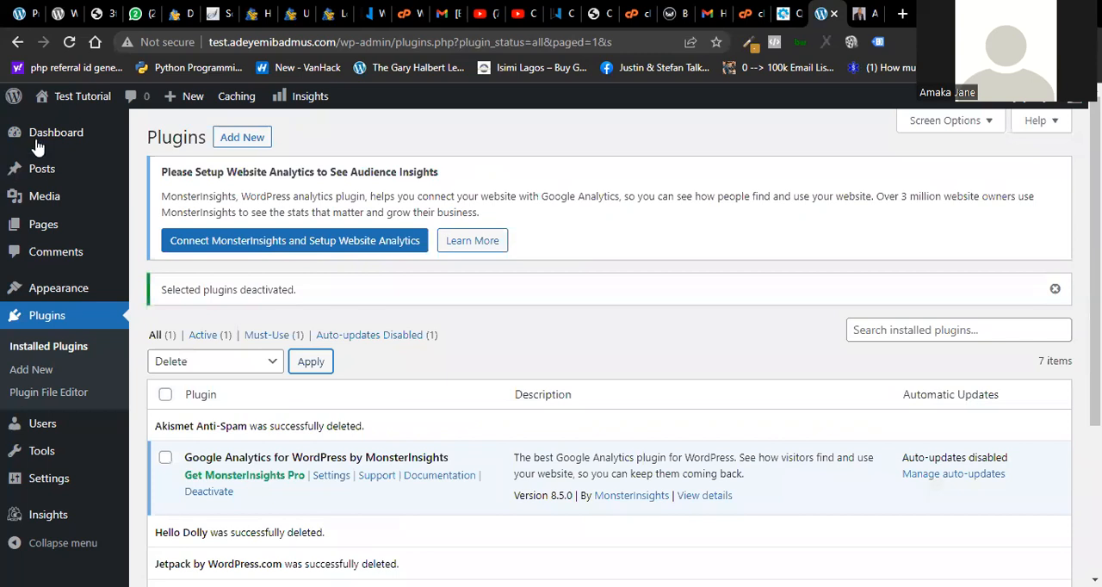
mouse_move(37, 148)
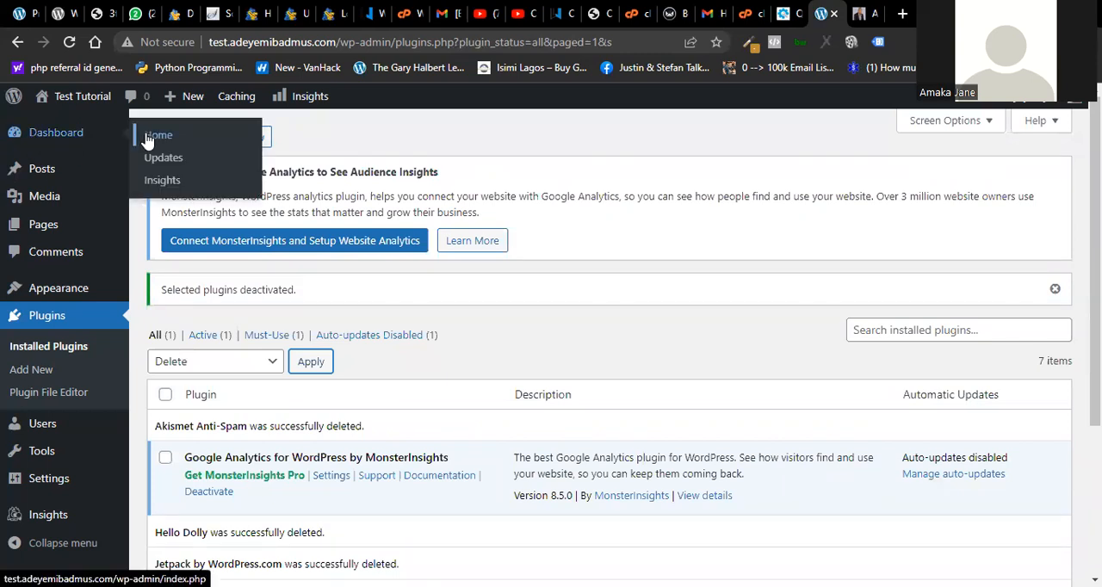
click(70, 144)
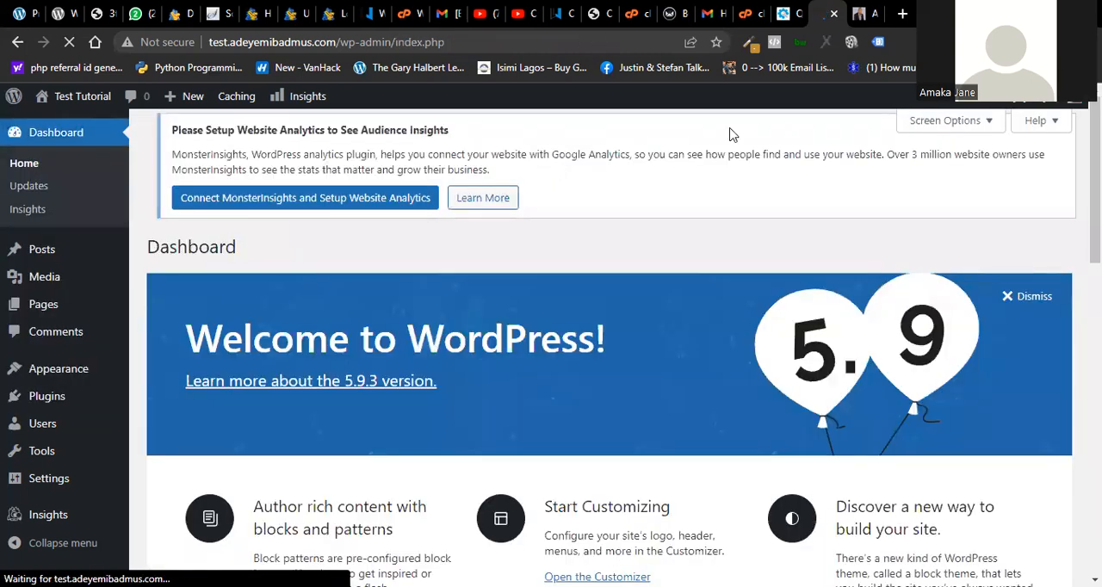
scroll(609, 345, down, 10)
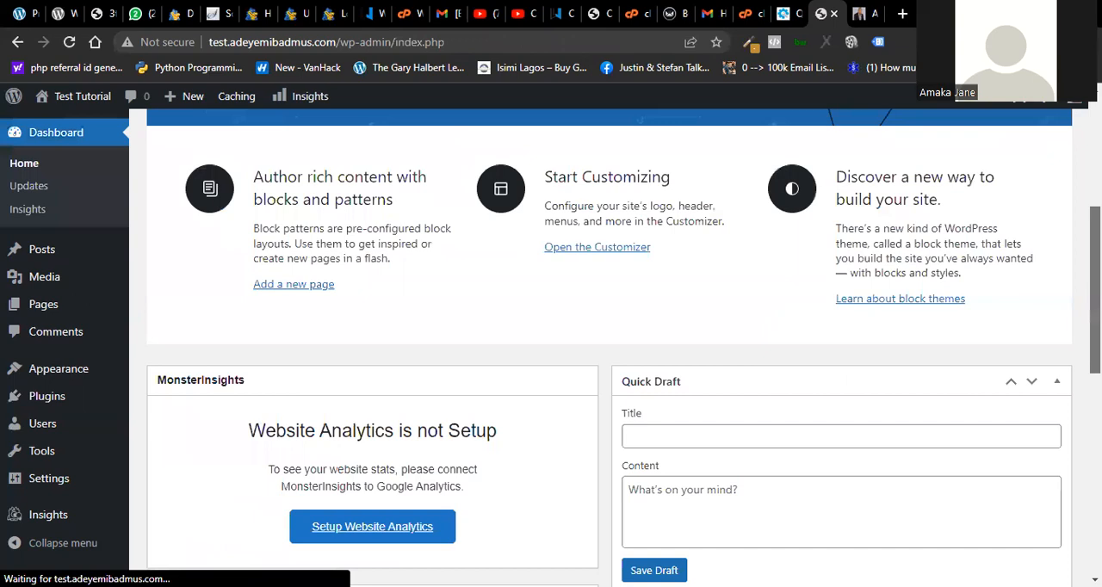
scroll(609, 344, down, 5)
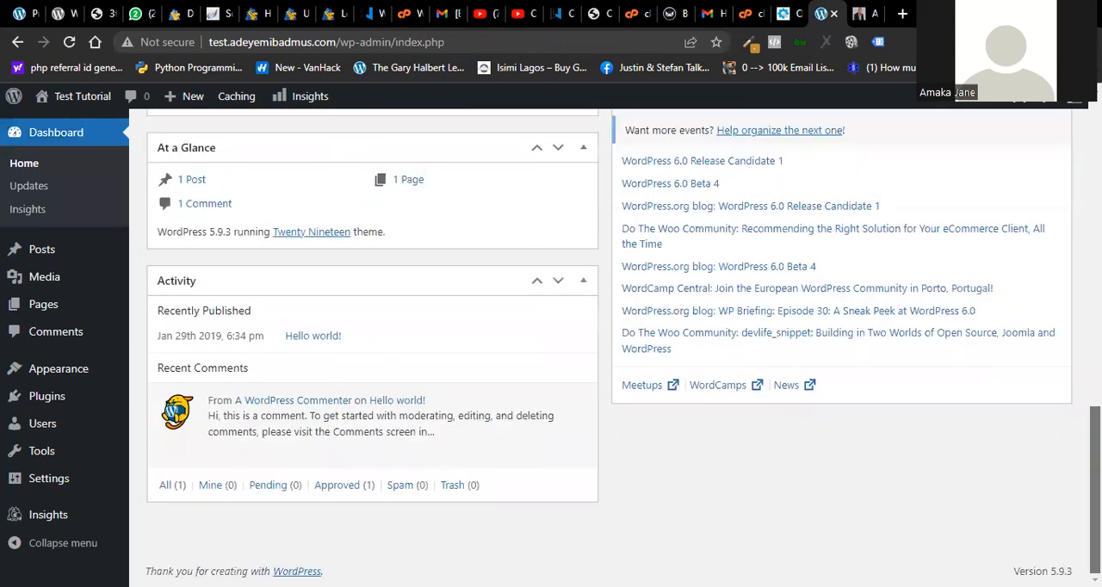
scroll(3, 222, up, 15)
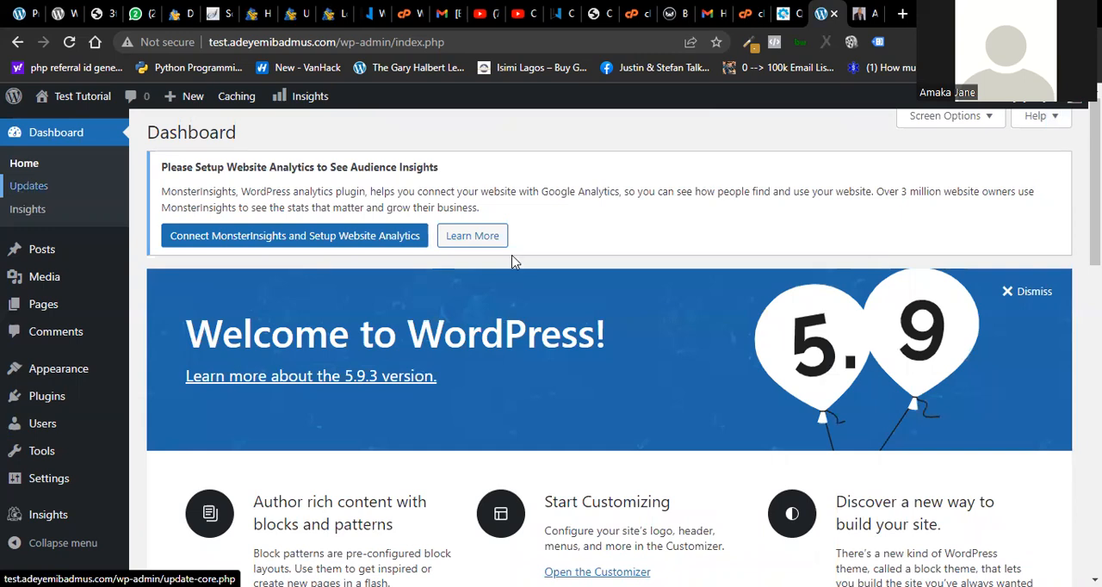
- Open the WordPress Updates page and review the update status of the core, plugins and themes
click(29, 185)
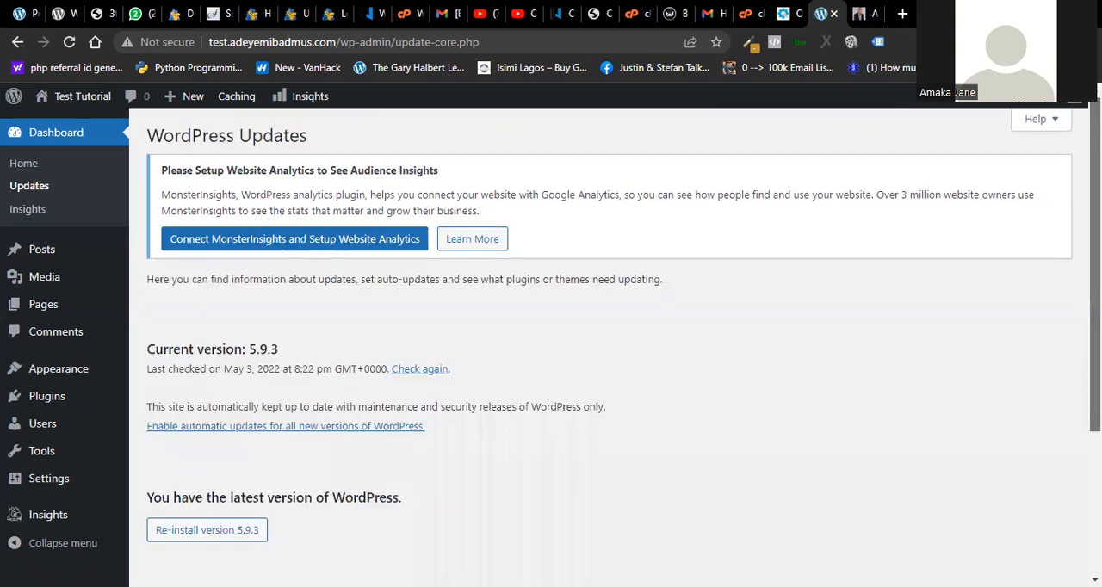
scroll(602, 345, down, 2)
scroll(602, 344, down, 1)
scroll(603, 344, up, 1)
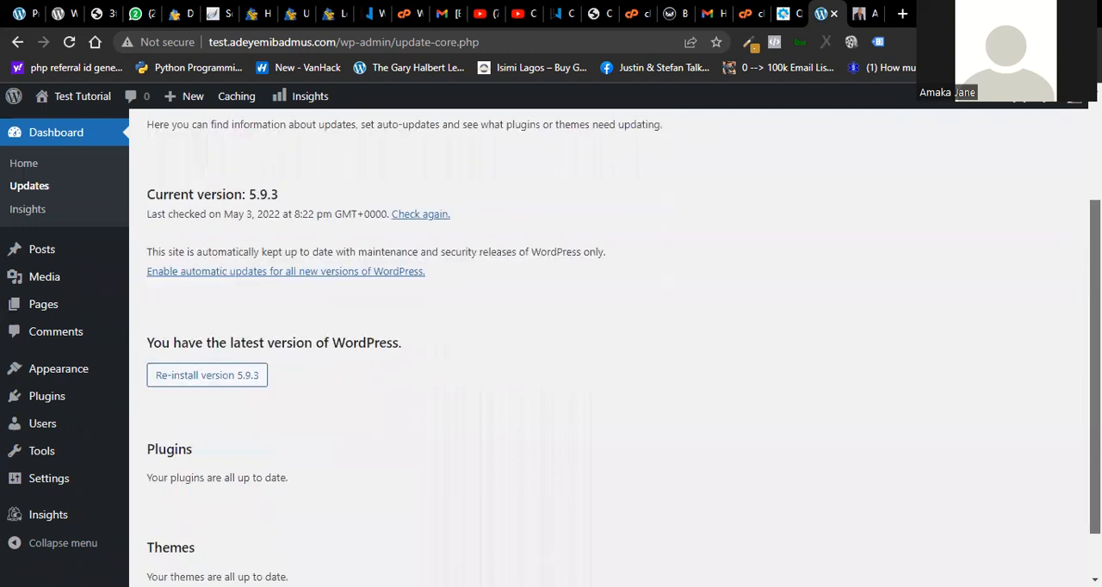
scroll(602, 344, down, 1)
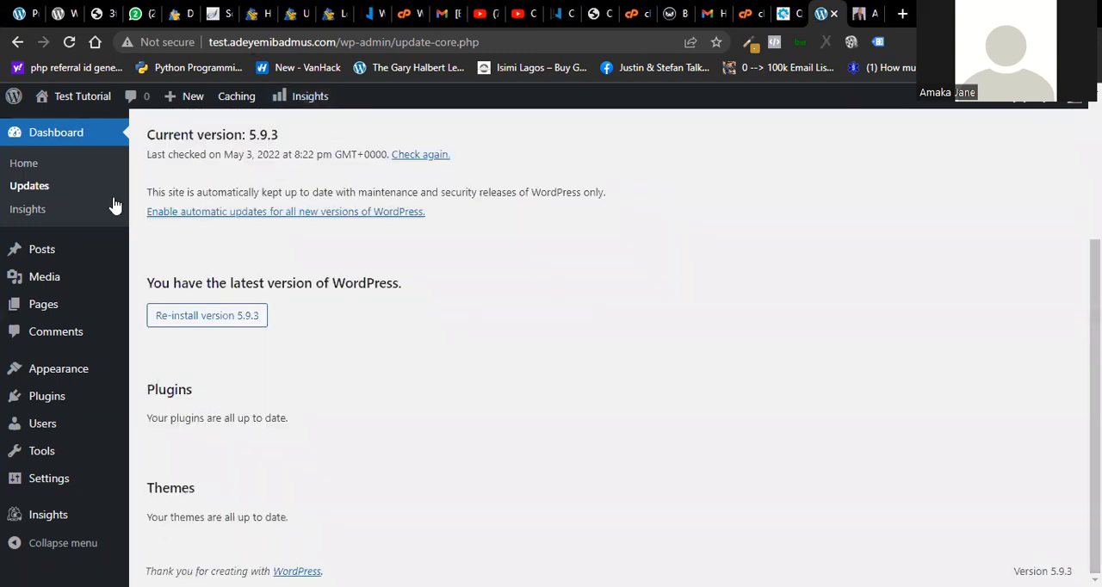
- Look over the site's existing content in the lists of all posts, the media library and all pages
mouse_move(60, 248)
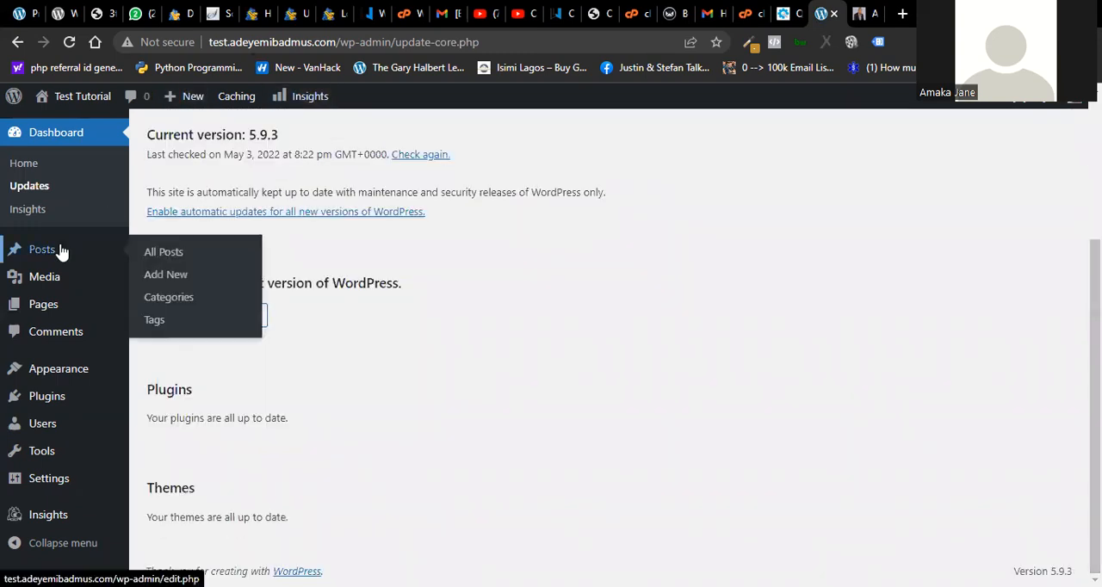
click(169, 260)
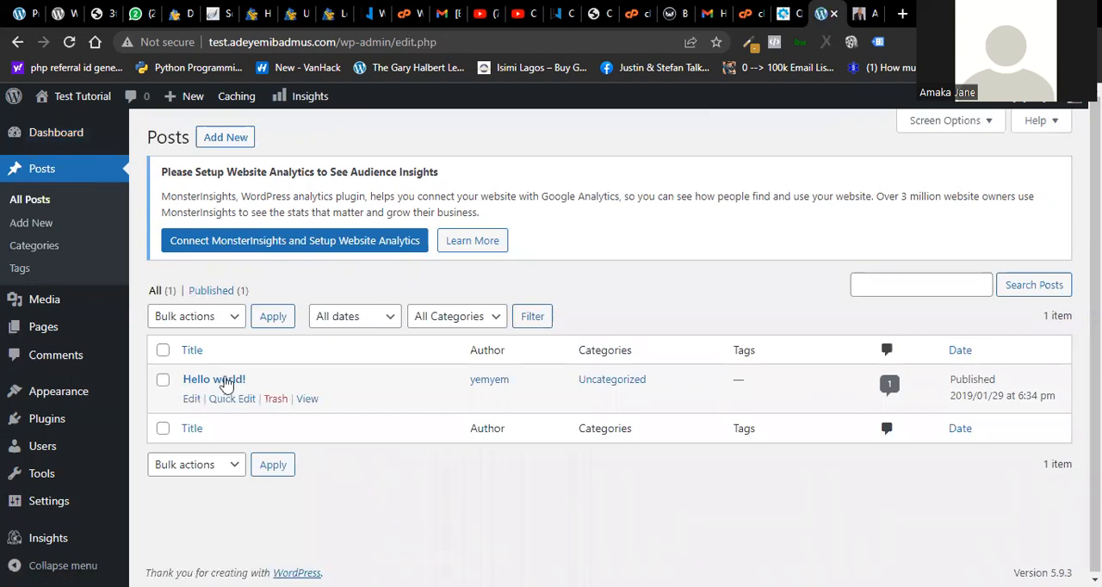
mouse_move(51, 301)
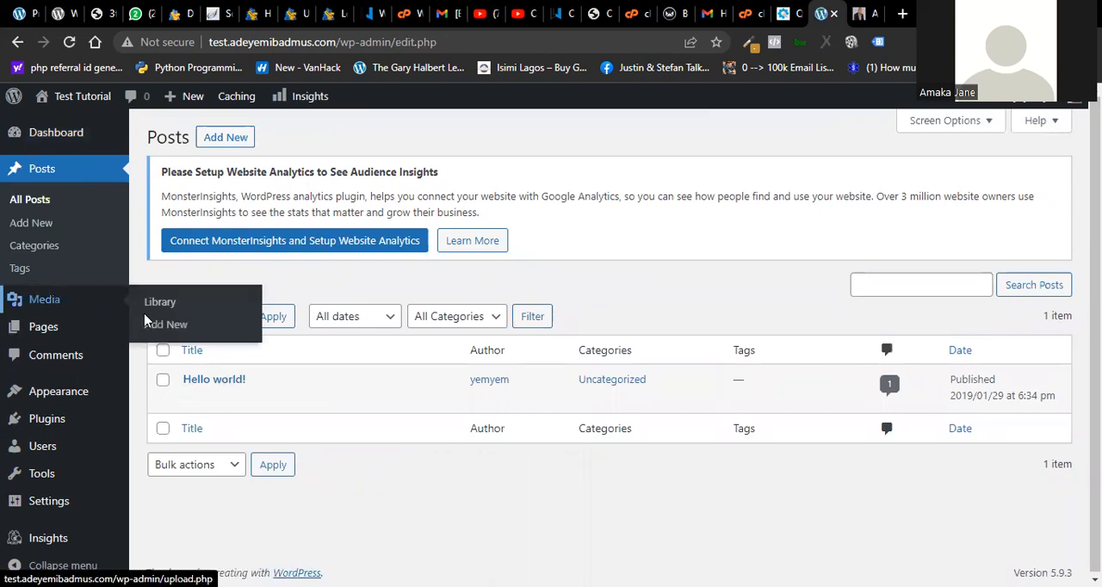
click(160, 305)
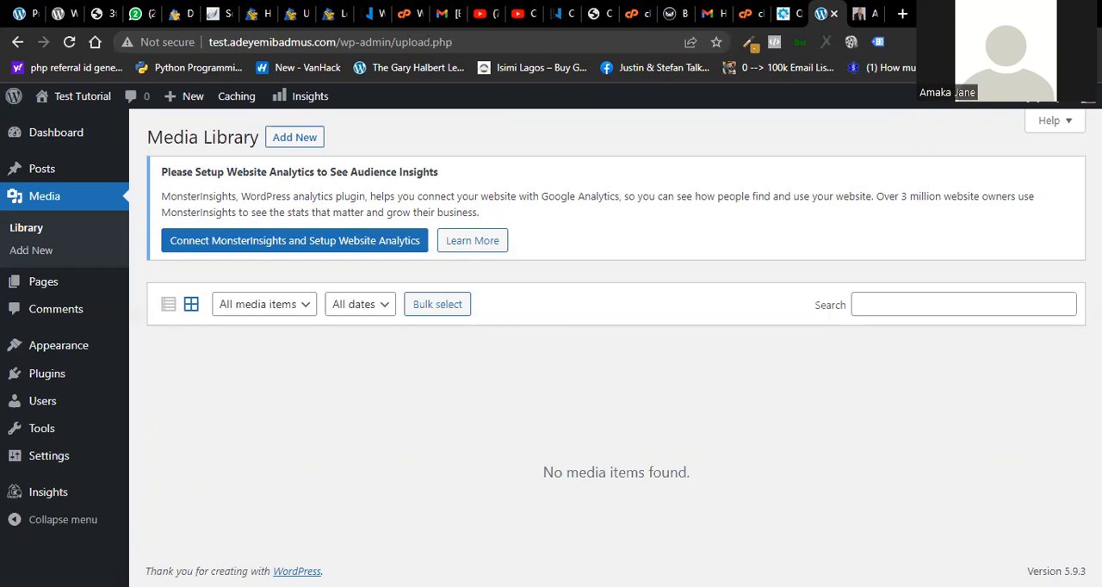
click(56, 290)
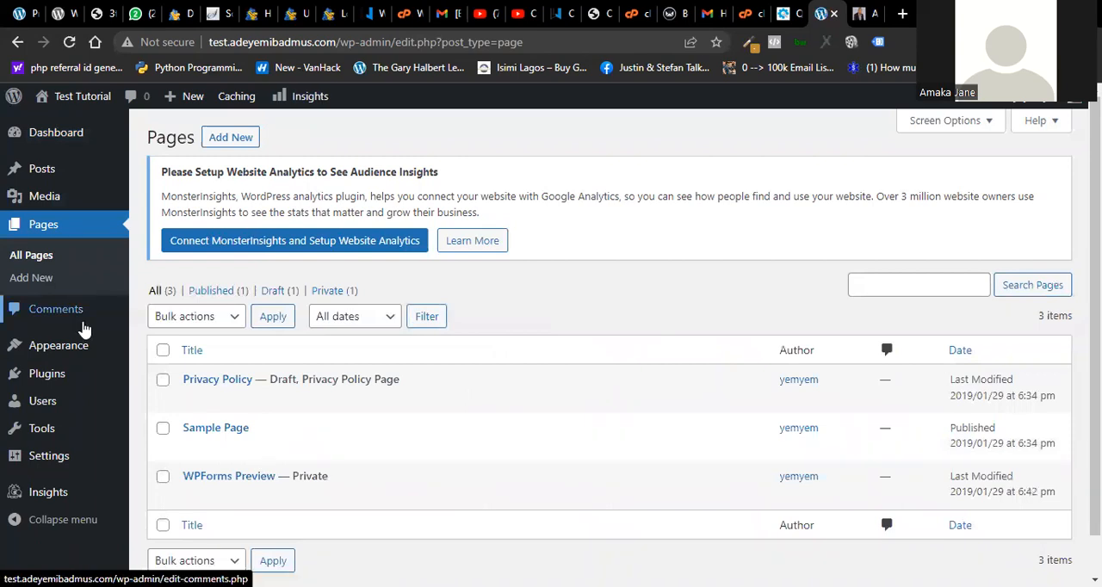
- Look over the submenus of the remaining dashboard sections, then open the installed themes and look through them
mouse_move(65, 353)
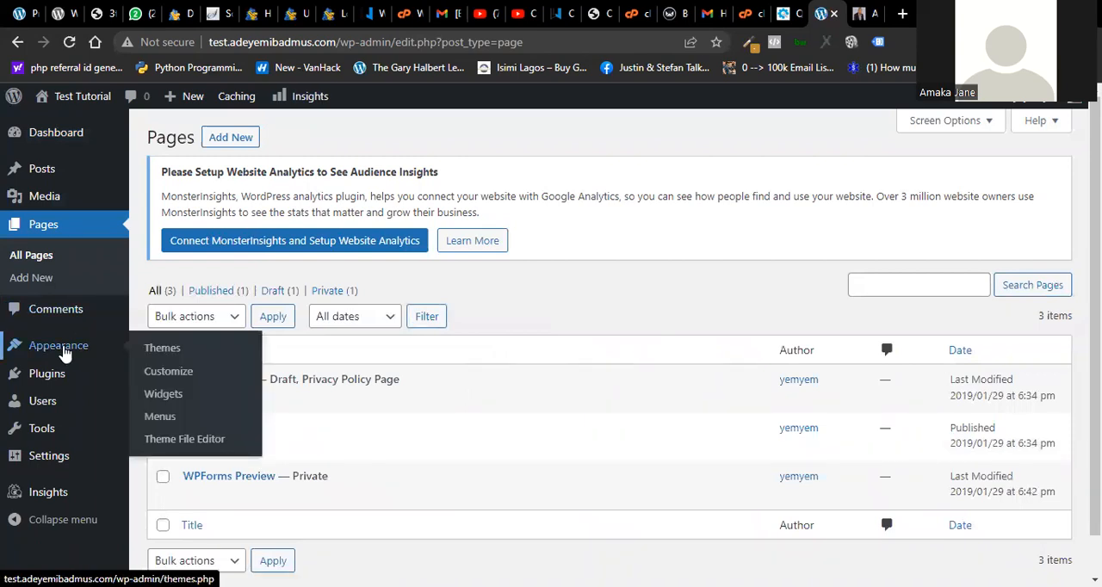
mouse_move(69, 379)
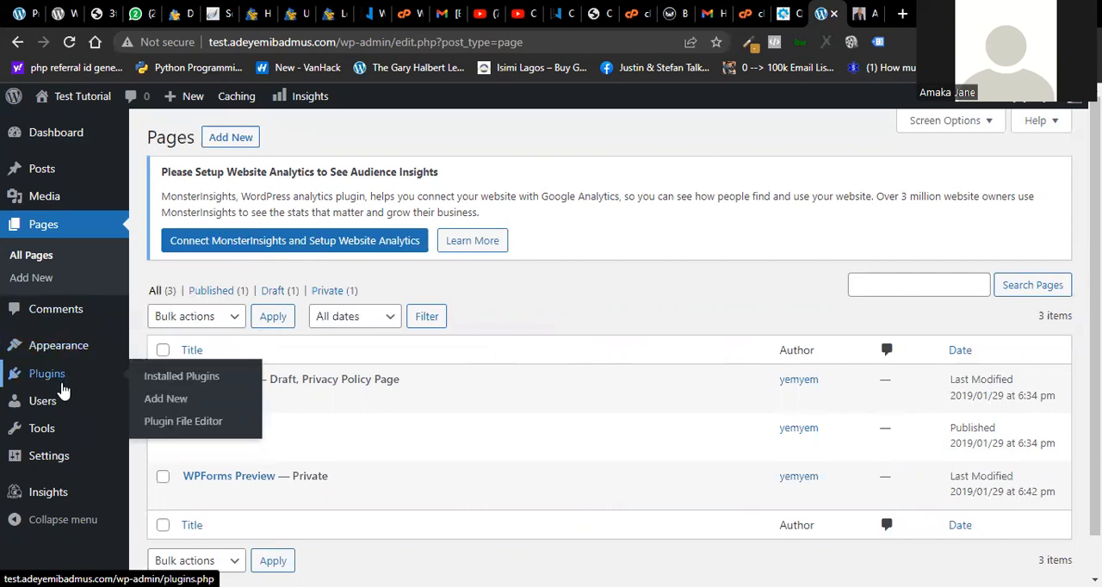
mouse_move(52, 409)
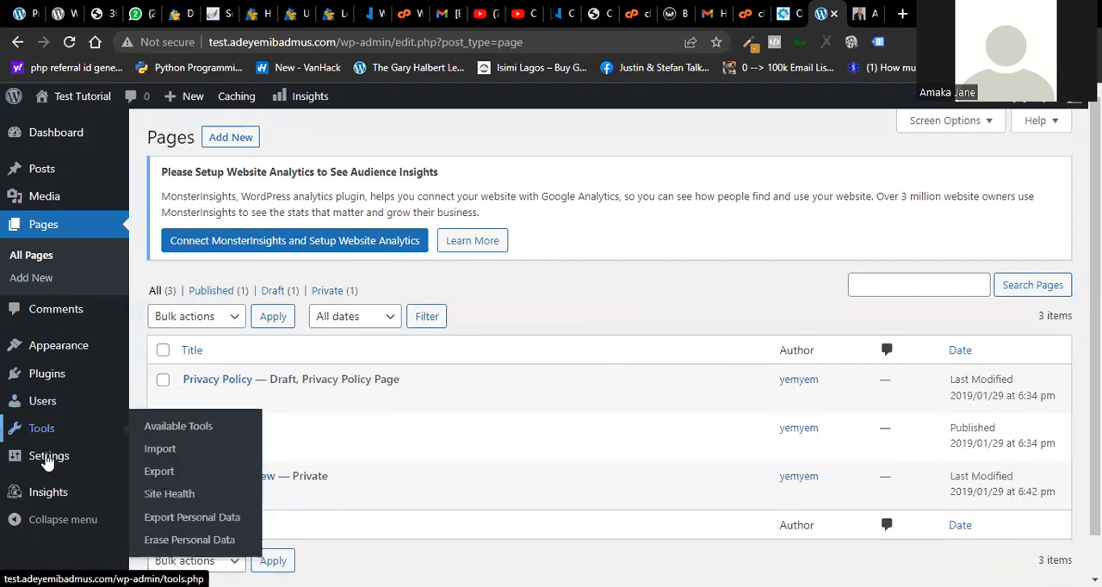
mouse_move(48, 462)
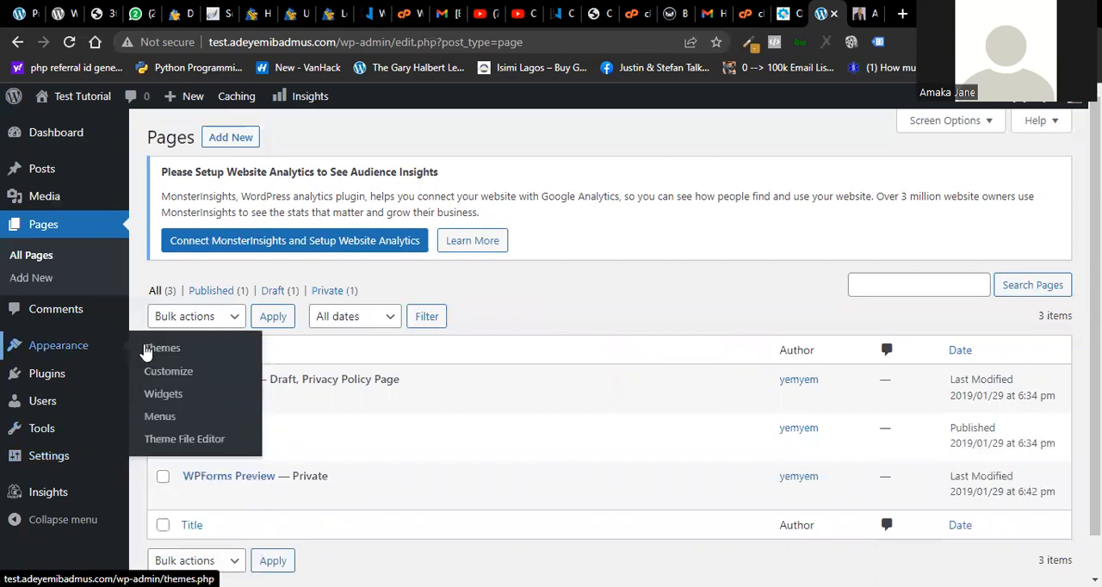
click(162, 349)
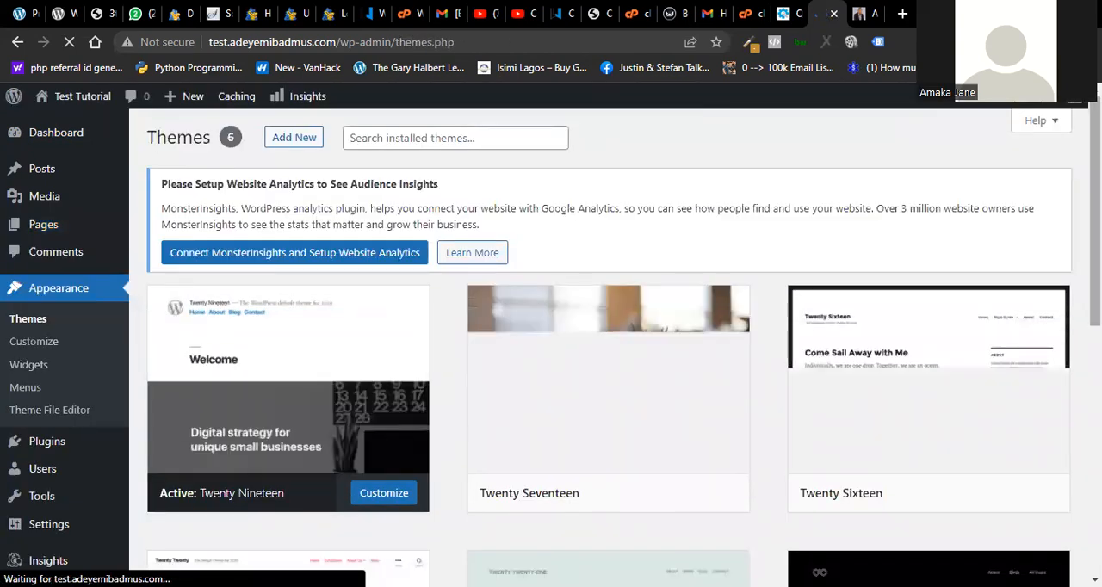
scroll(608, 345, down, 5)
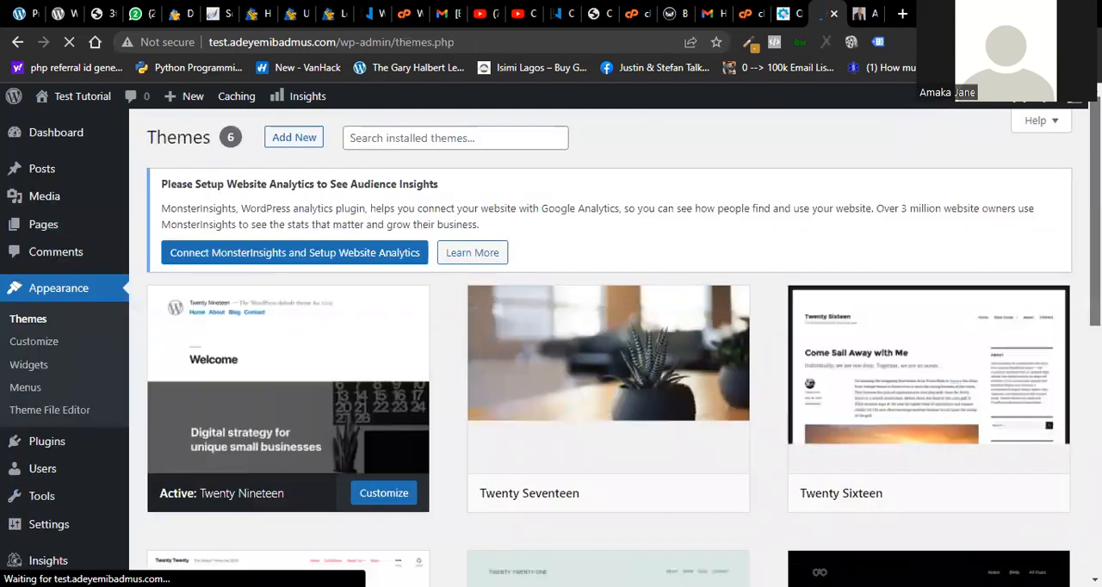
scroll(652, 421, down, 6)
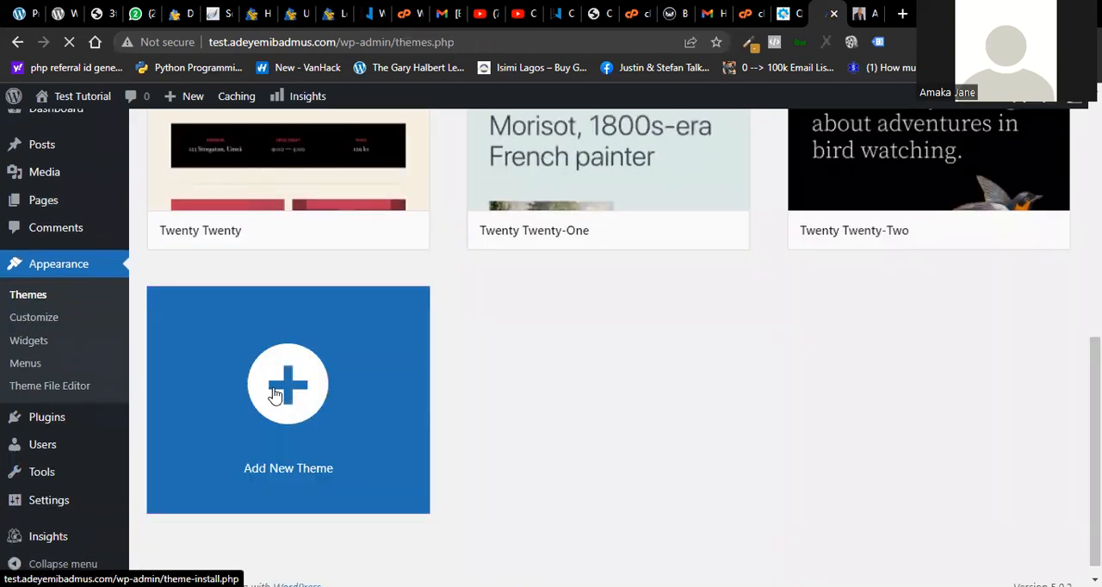
- Open the page for adding a new theme and browse the catalogue of popular free WordPress themes
click(276, 394)
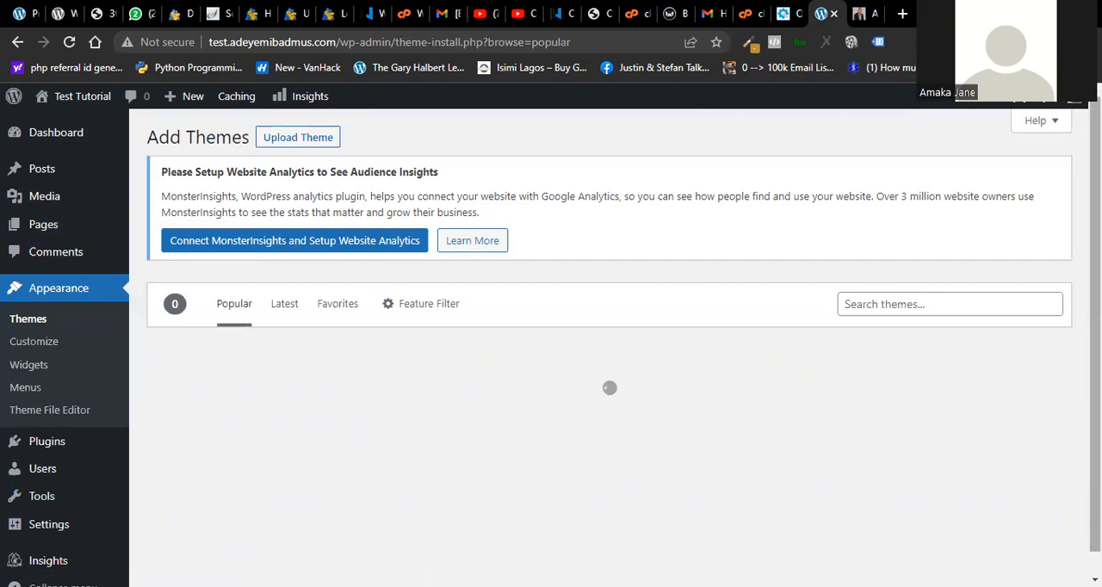
scroll(609, 344, down, 2)
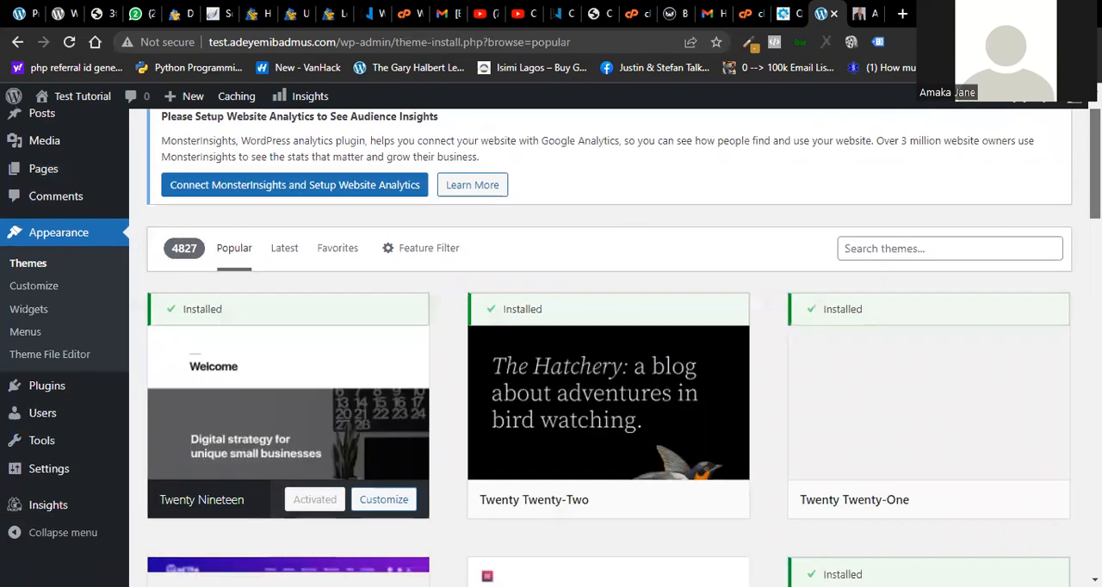
scroll(609, 344, down, 7)
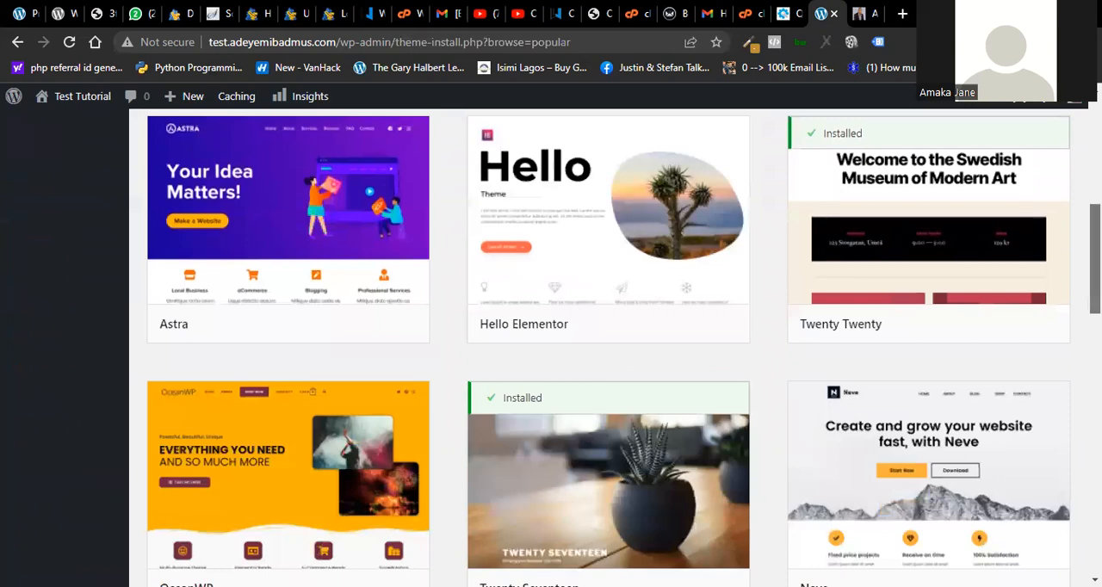
scroll(609, 345, down, 10)
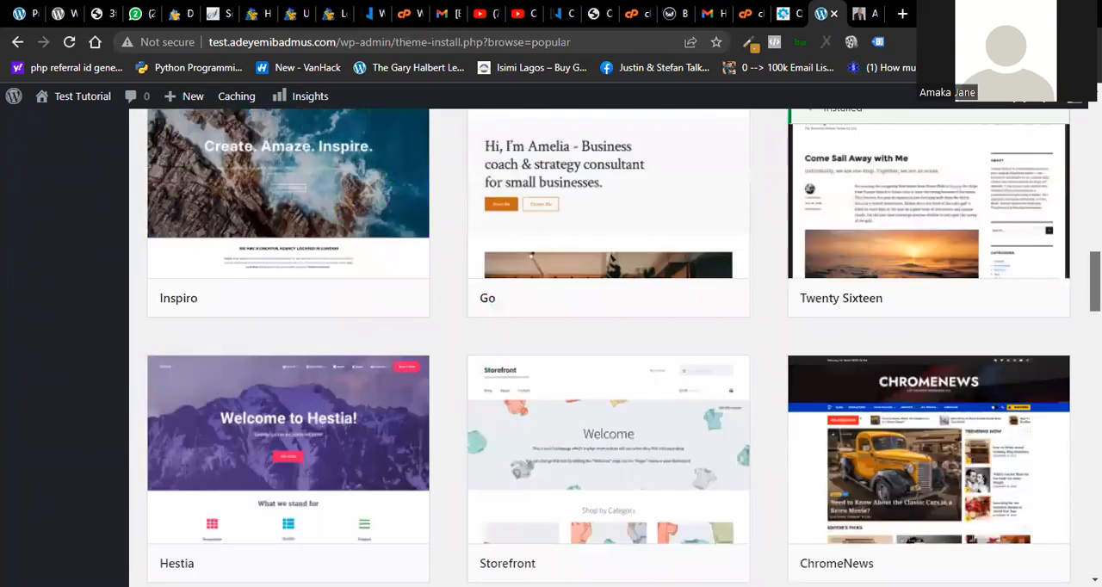
scroll(609, 344, down, 4)
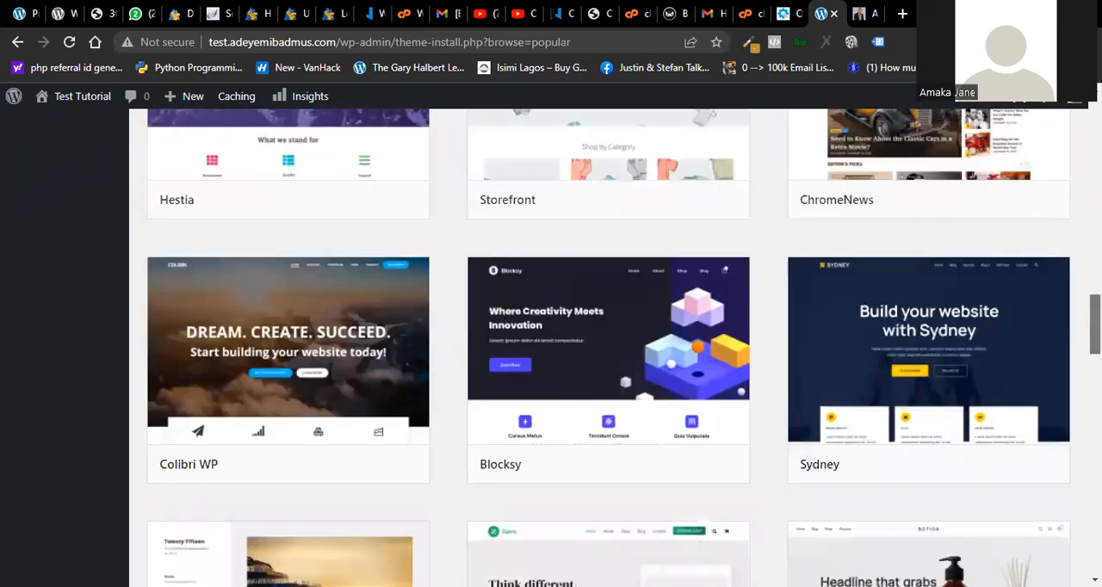
scroll(609, 344, down, 8)
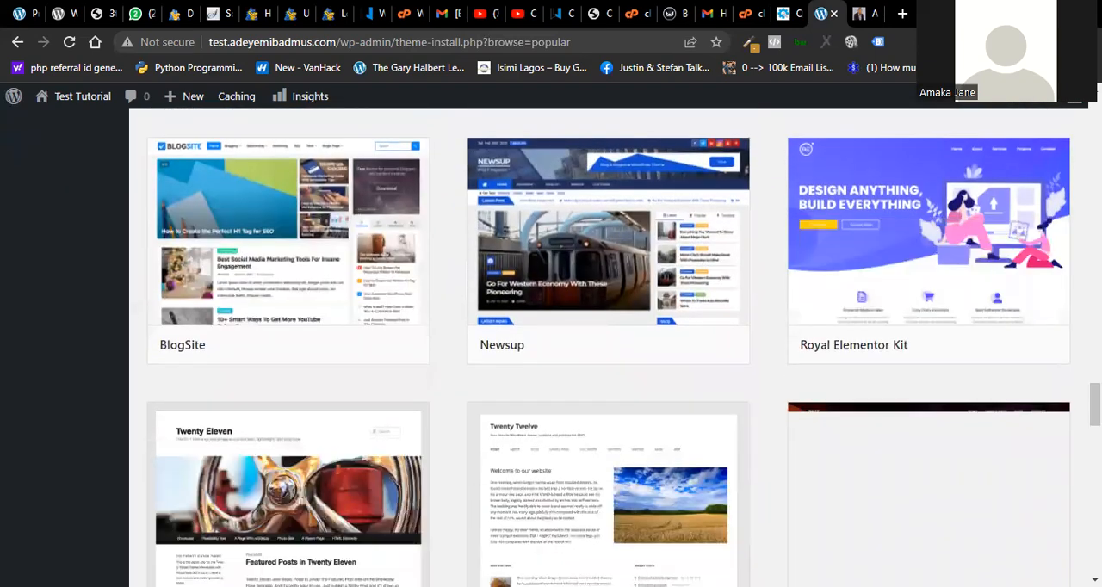
scroll(610, 344, down, 5)
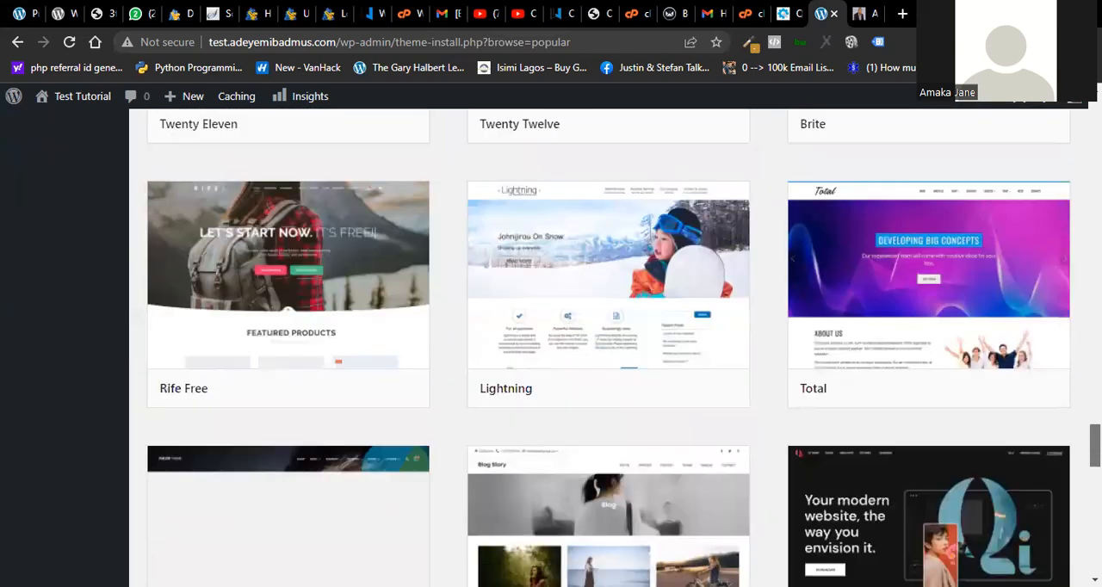
scroll(609, 344, down, 8)
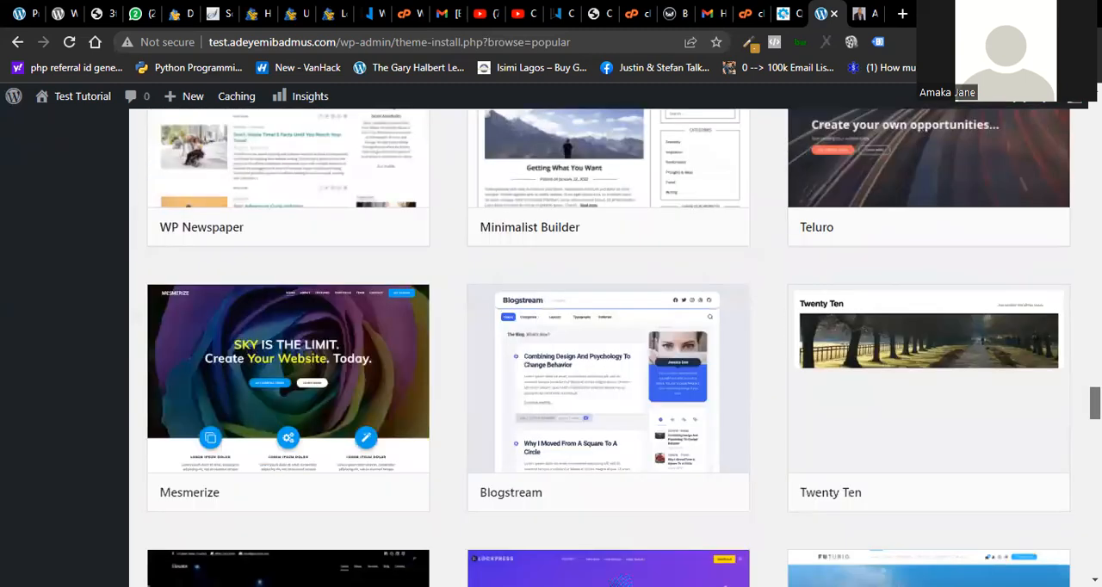
scroll(609, 344, down, 2)
scroll(610, 345, up, 10)
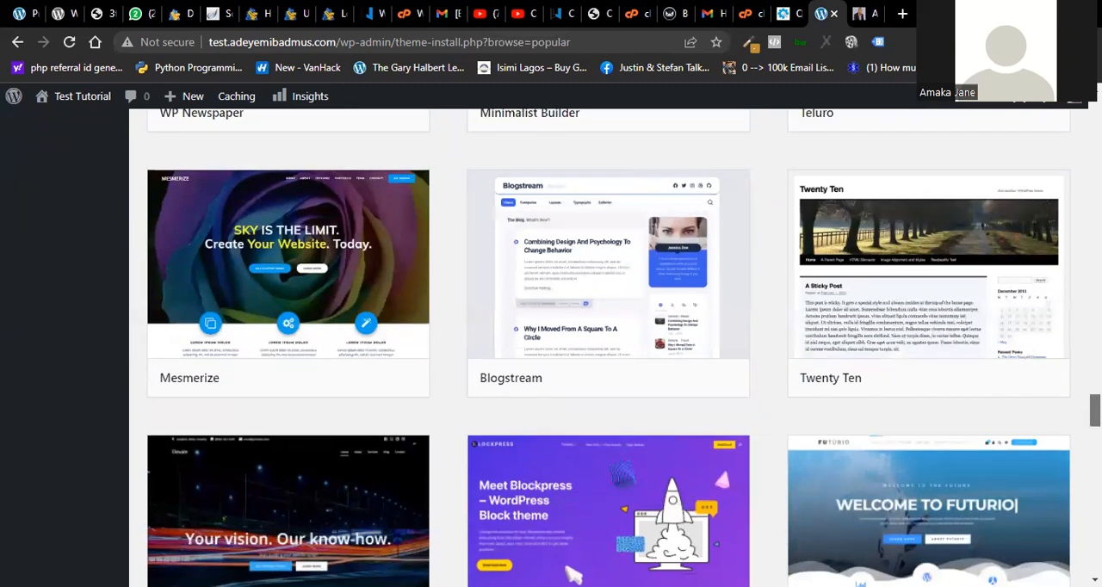
scroll(609, 344, down, 15)
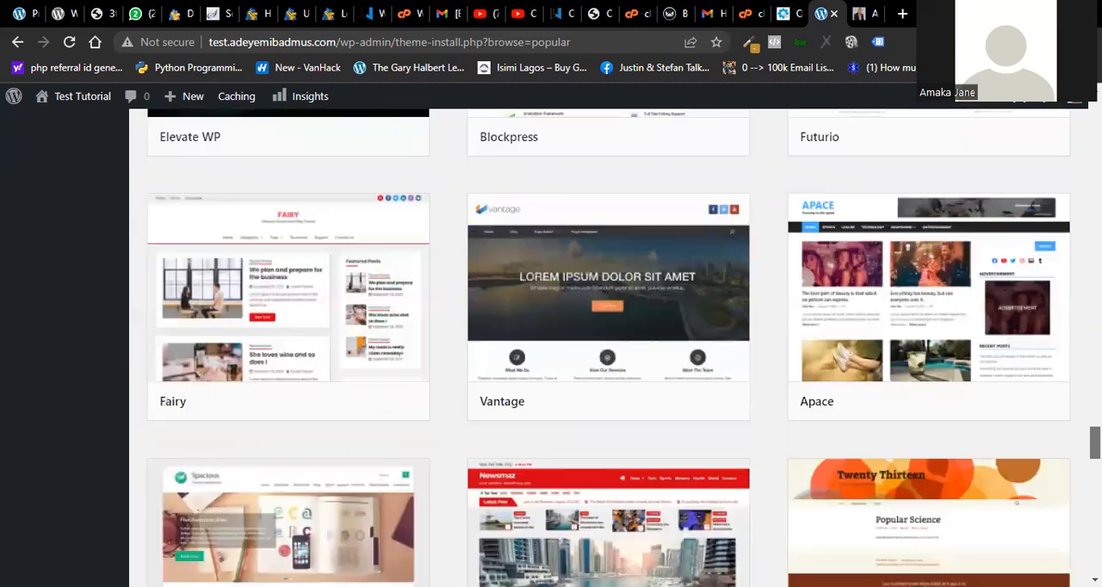
scroll(1012, 277, down, 8)
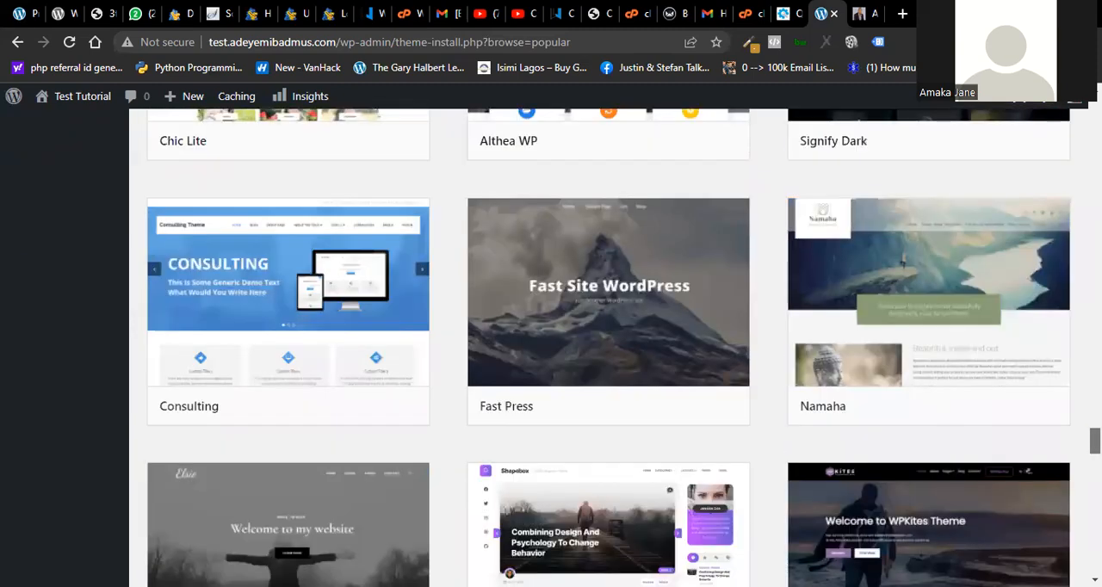
scroll(1012, 278, up, 20)
- Switch to the browser tab with the main website and load the ThemeForest marketplace in it
key(ctrl+Tab)
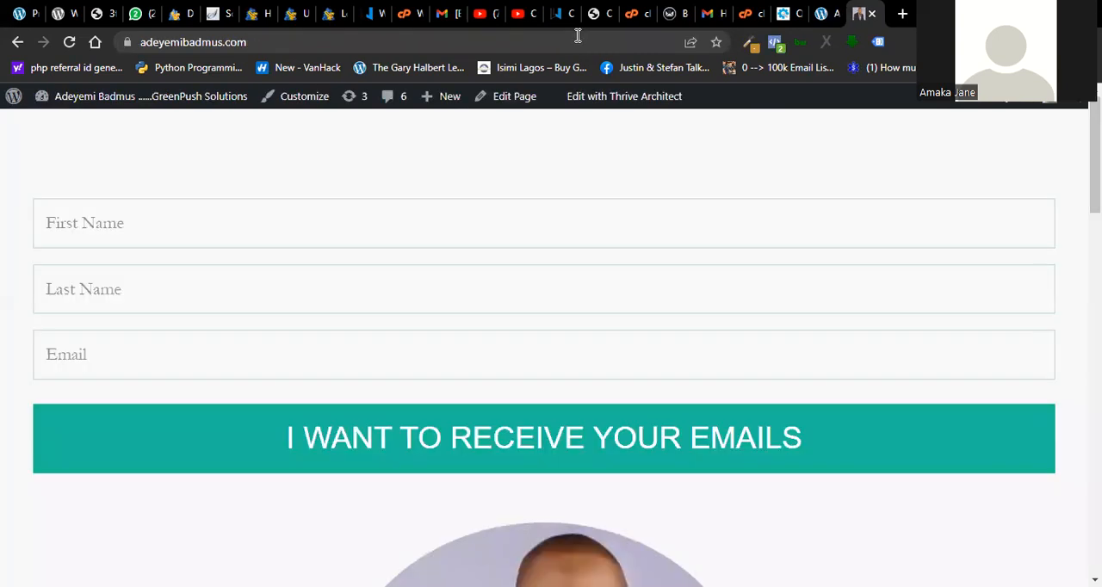
click(557, 41)
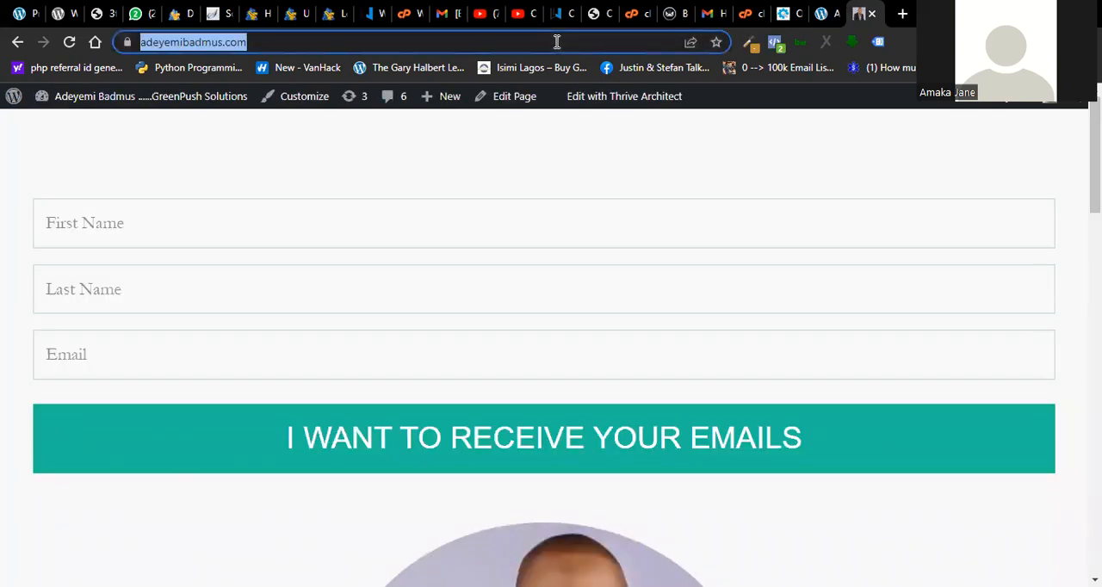
text(the)
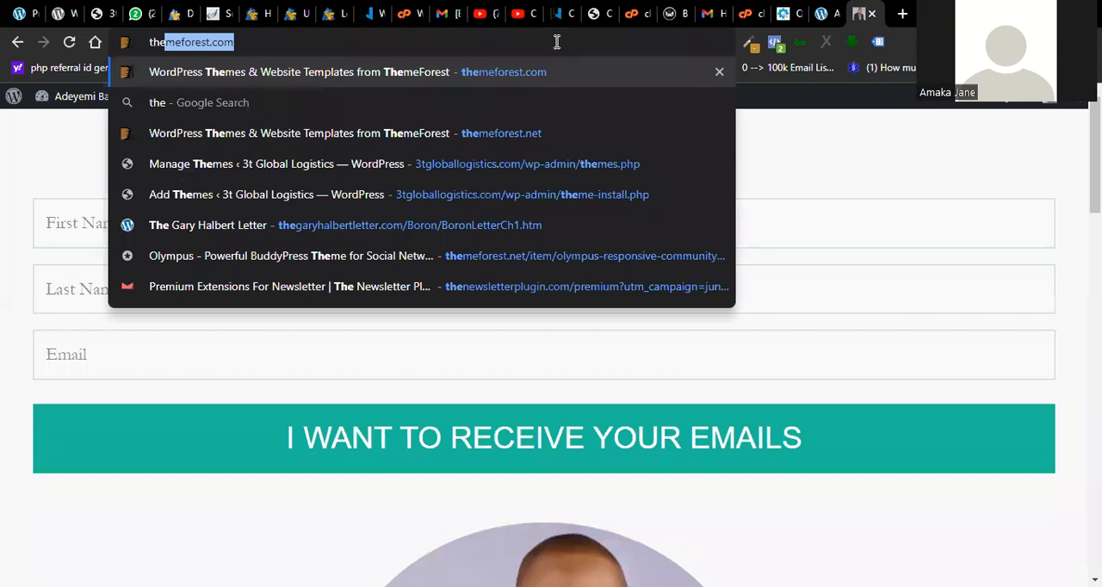
key(Return)
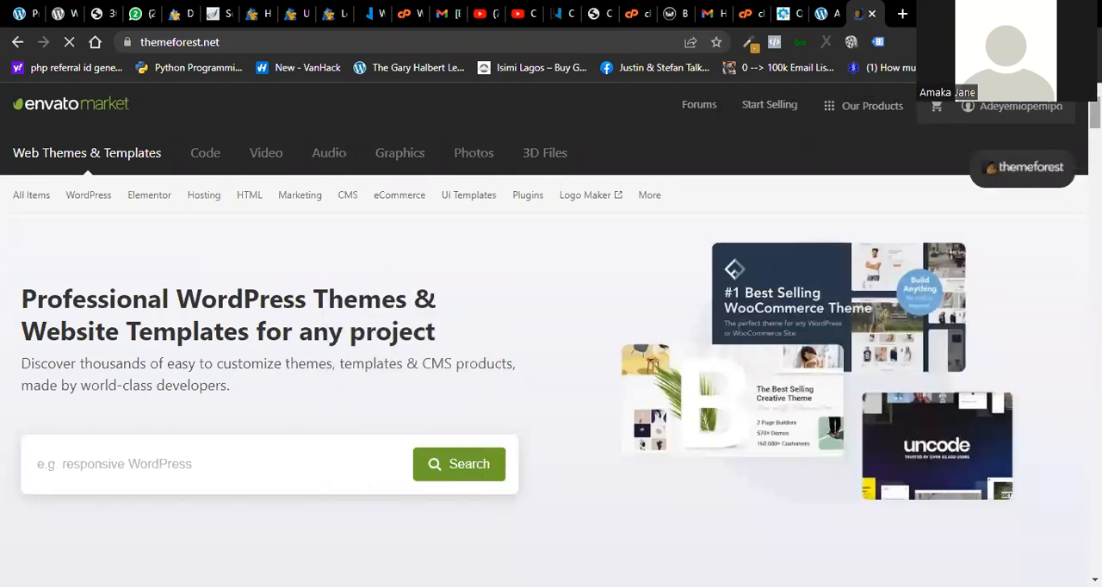
- View the account menu with its Downloads entry, then look over the template categories and featured themes on the ThemeForest home page
click(988, 104)
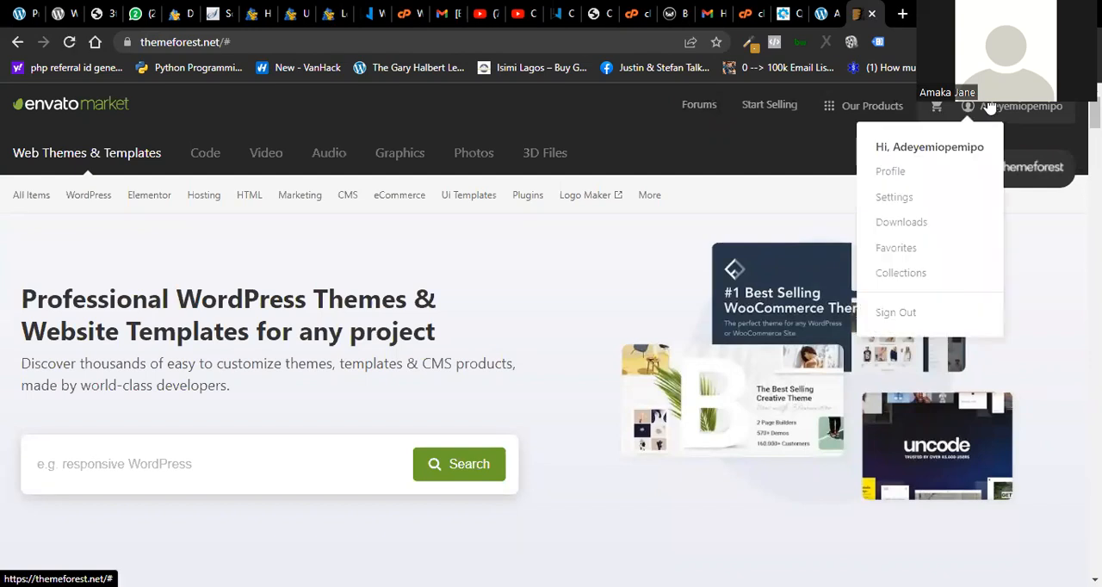
click(880, 223)
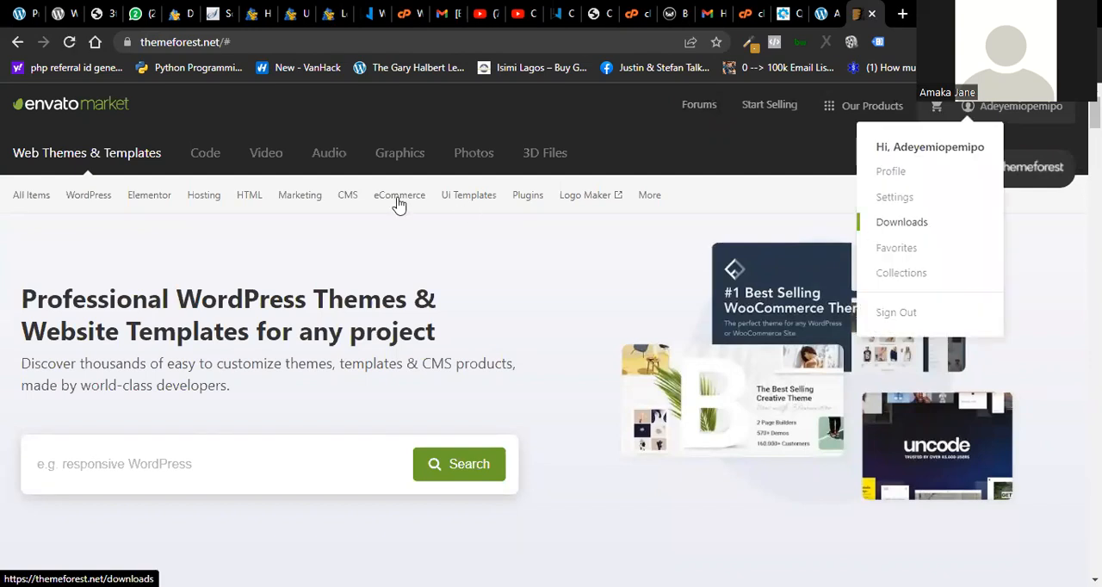
click(721, 200)
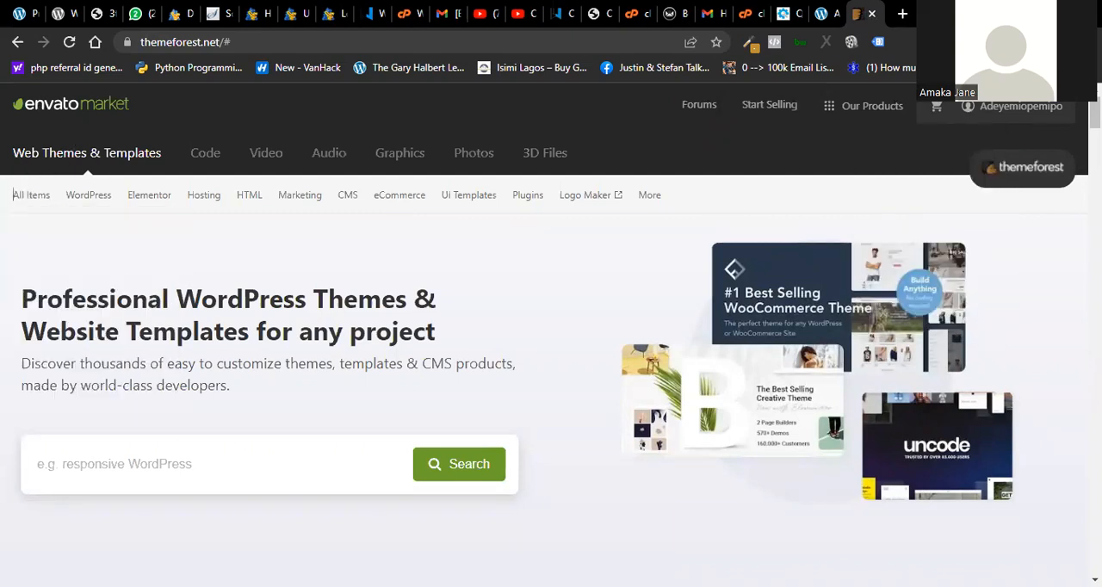
scroll(14, 194, down, 10)
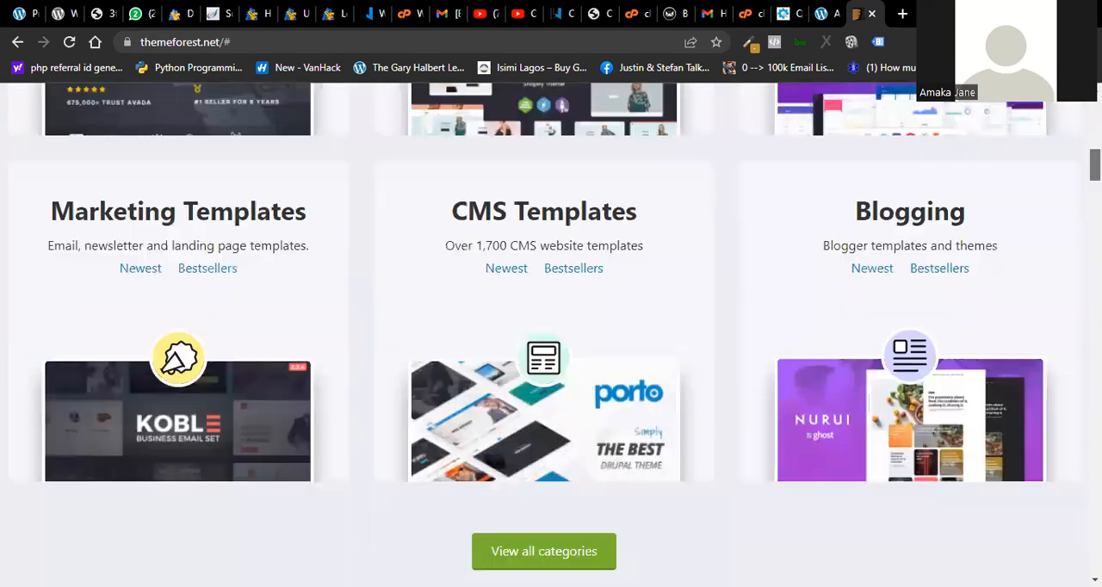
scroll(884, 446, down, 9)
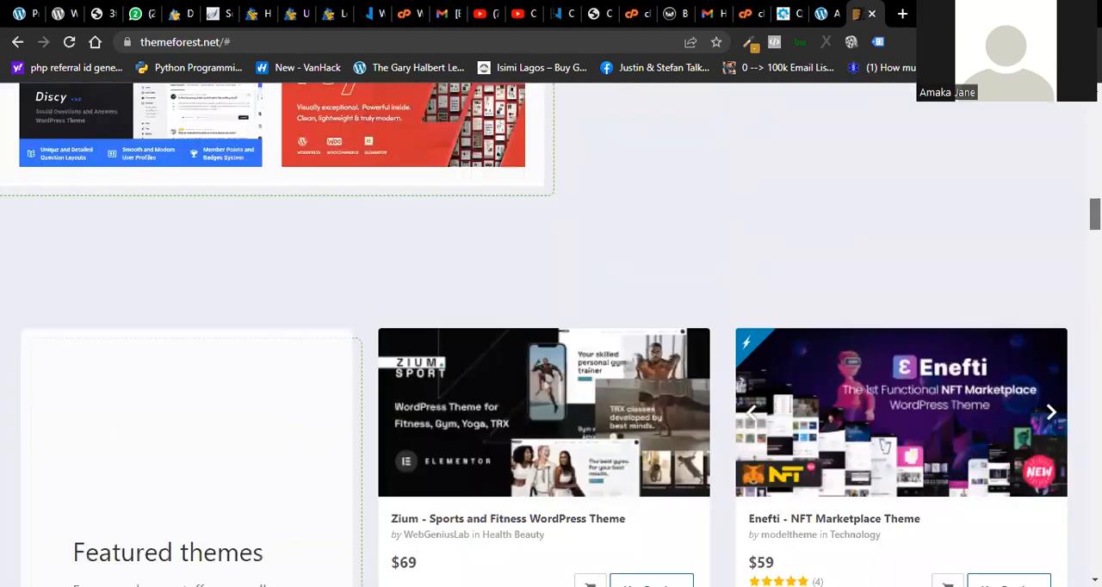
scroll(884, 446, down, 10)
scroll(884, 446, up, 20)
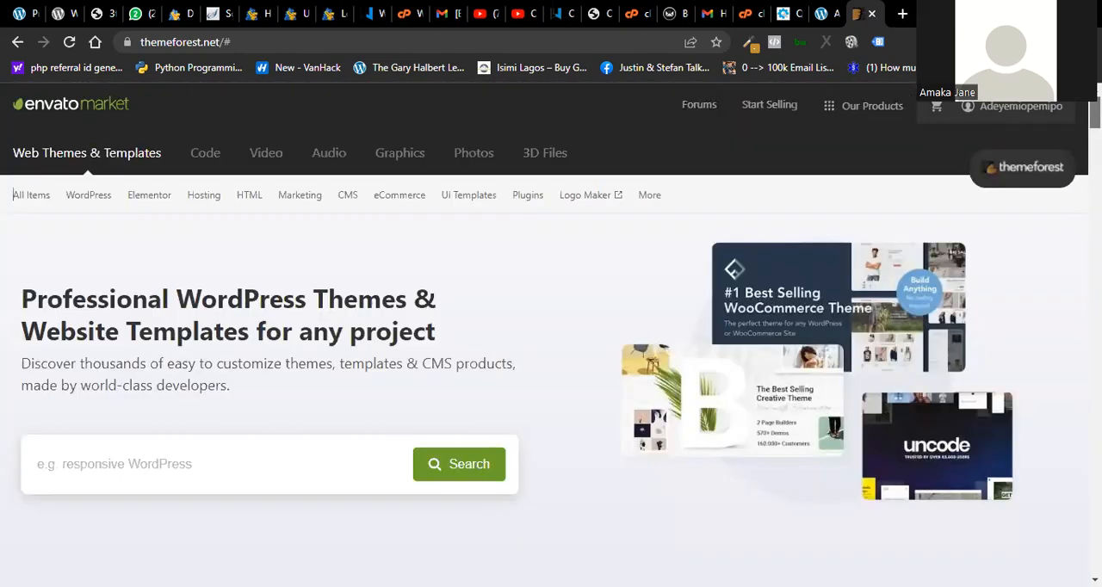
- Search ThemeForest for "real estate" in WordPress and look through the themes offered, with their prices and ratings
click(153, 460)
text(real)
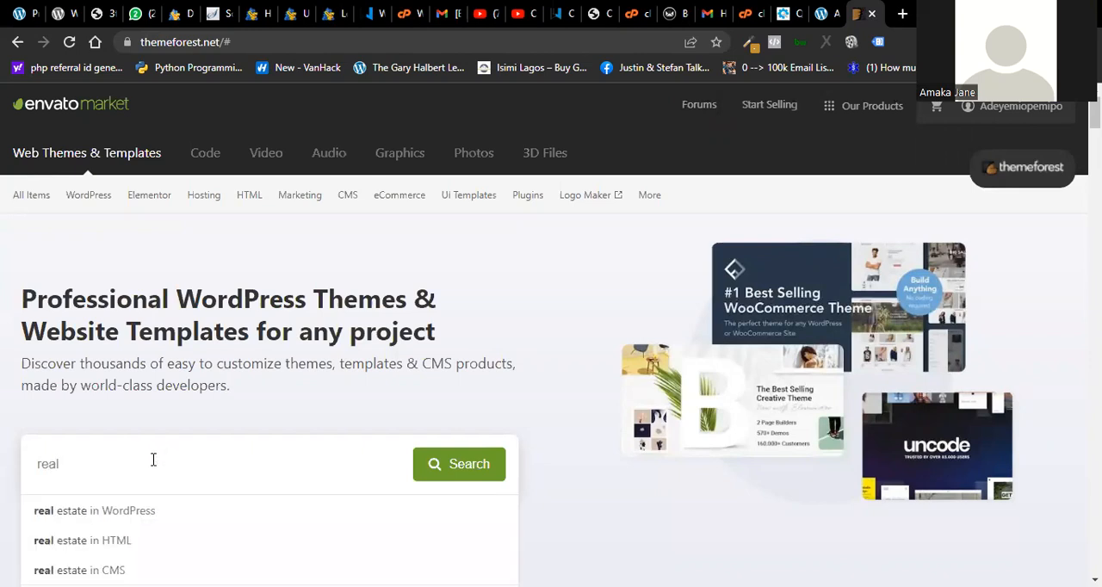
click(131, 510)
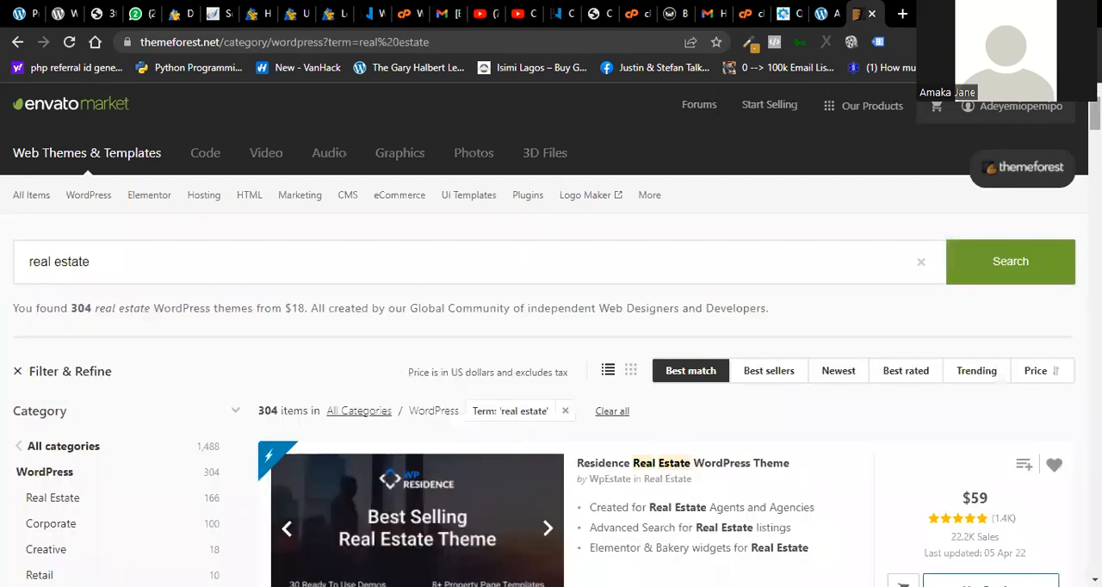
scroll(551, 336, down, 3)
scroll(550, 335, down, 5)
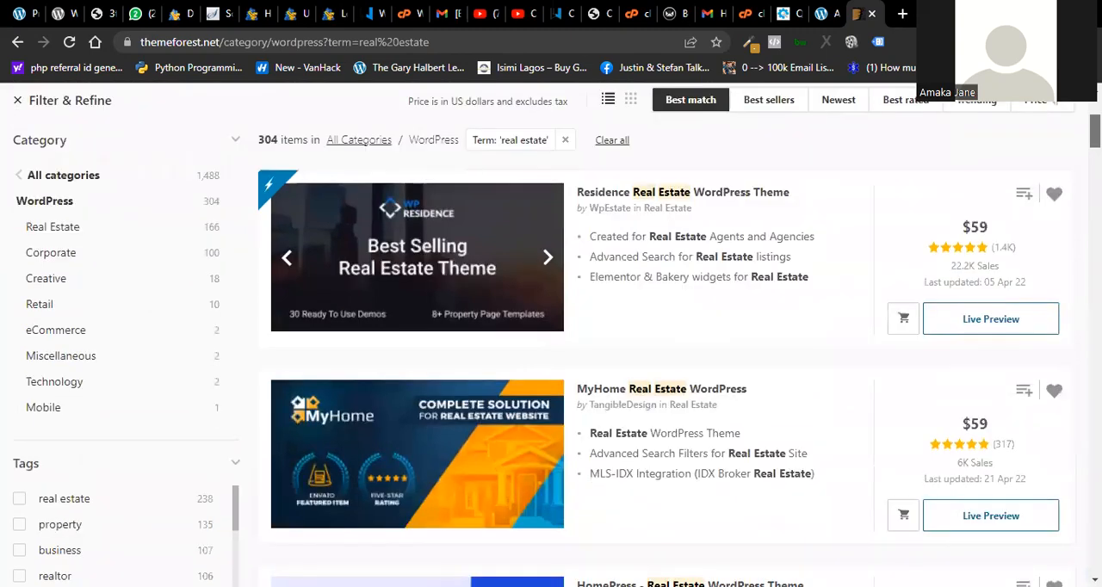
scroll(550, 336, down, 4)
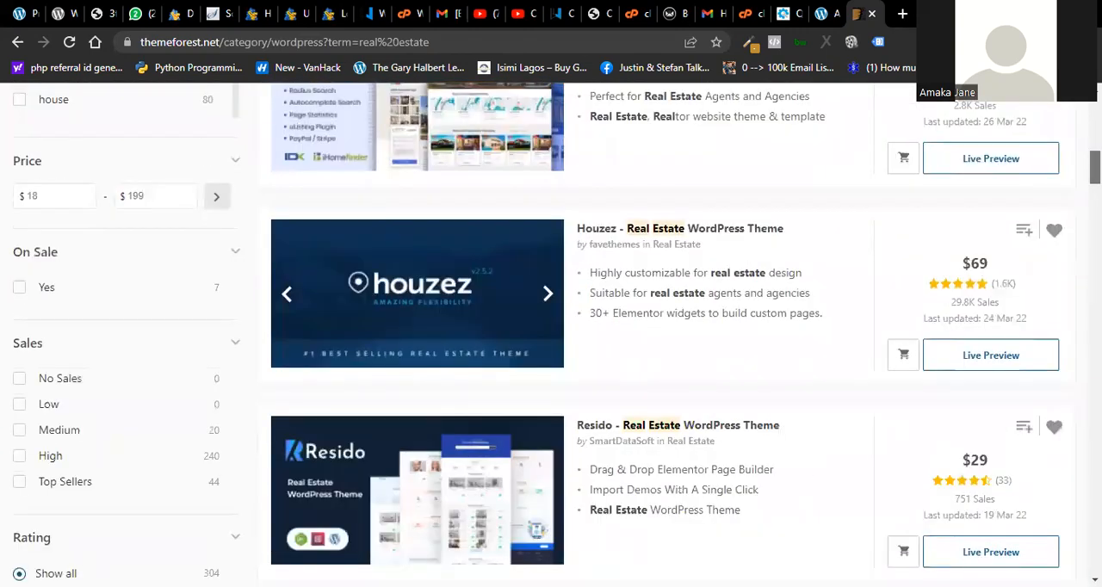
scroll(551, 336, down, 4)
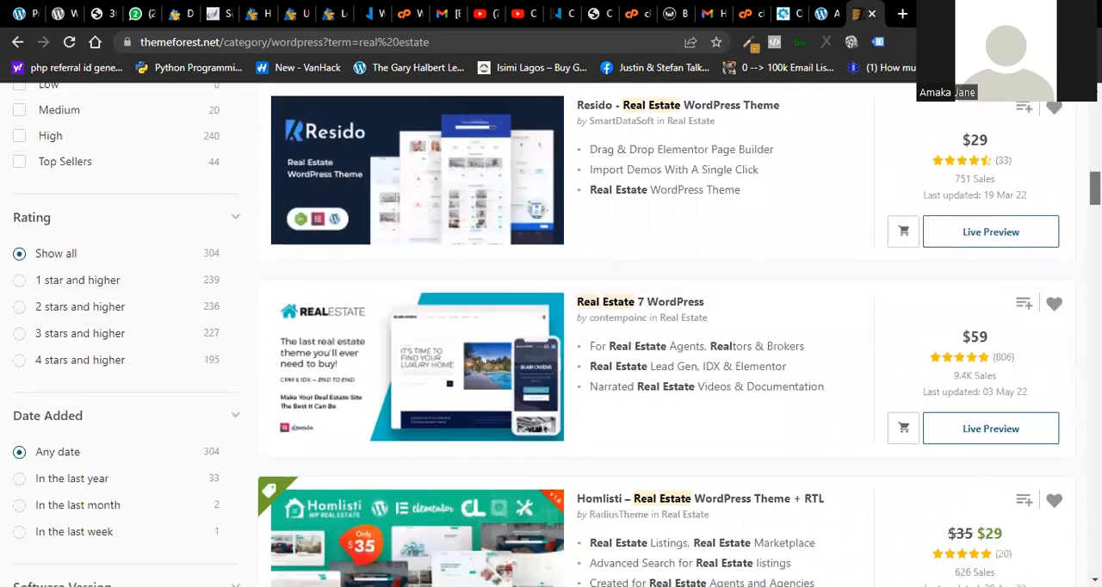
scroll(550, 336, down, 4)
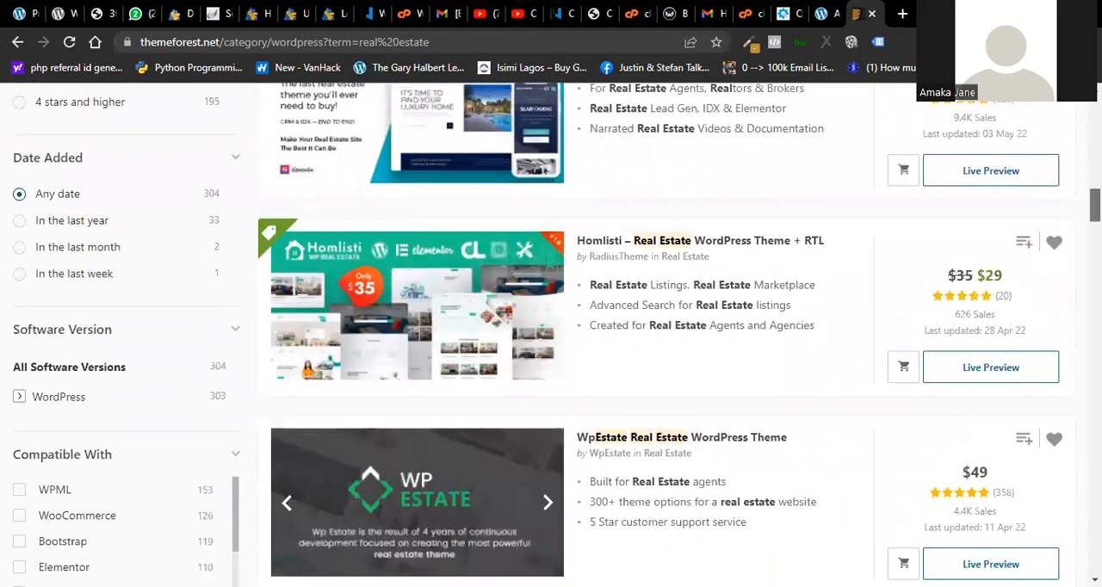
scroll(551, 336, up, 8)
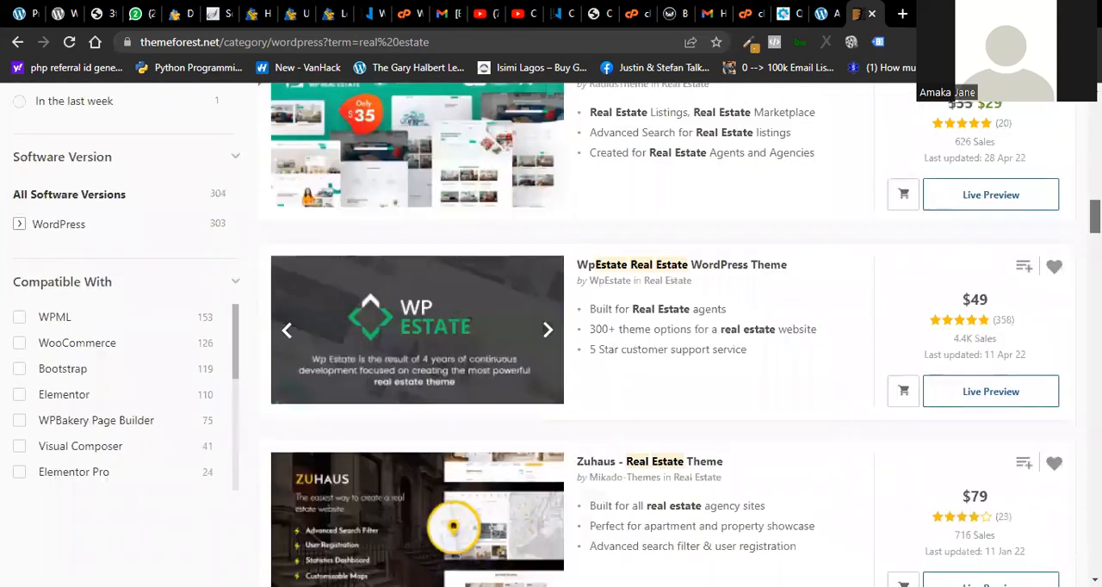
- Look through further real estate WordPress themes in the ThemeForest search results, comparing their features, prices and ratings
scroll(551, 336, down, 3)
scroll(551, 336, down, 8)
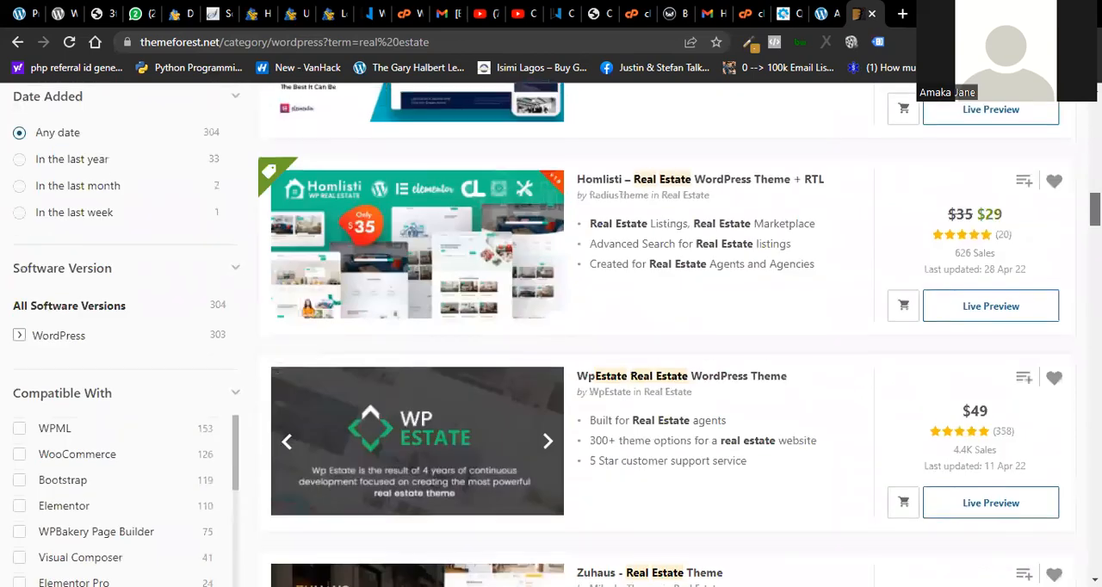
scroll(550, 335, down, 4)
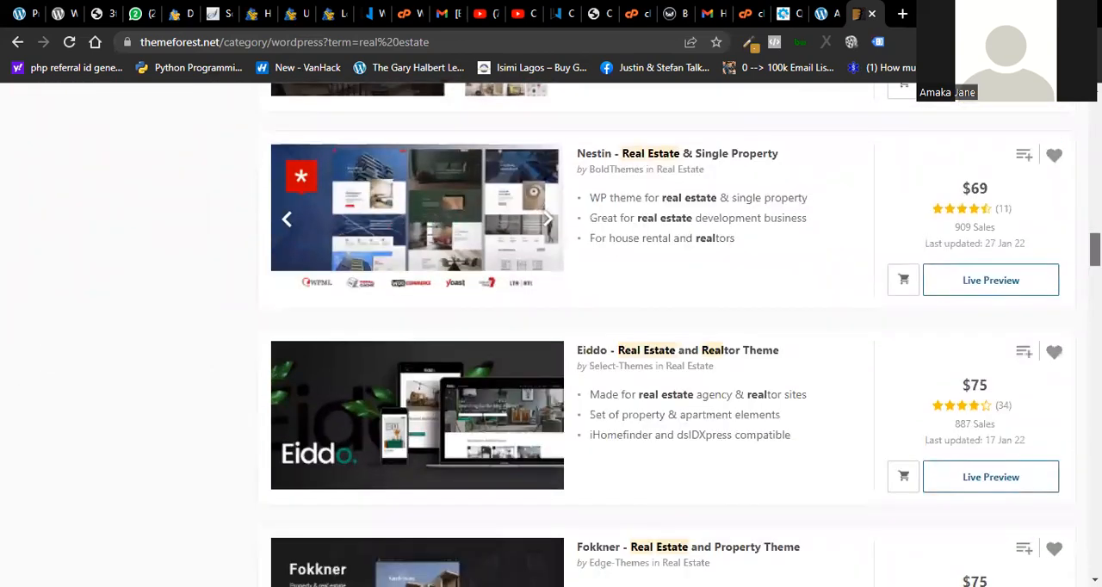
scroll(551, 336, up, 20)
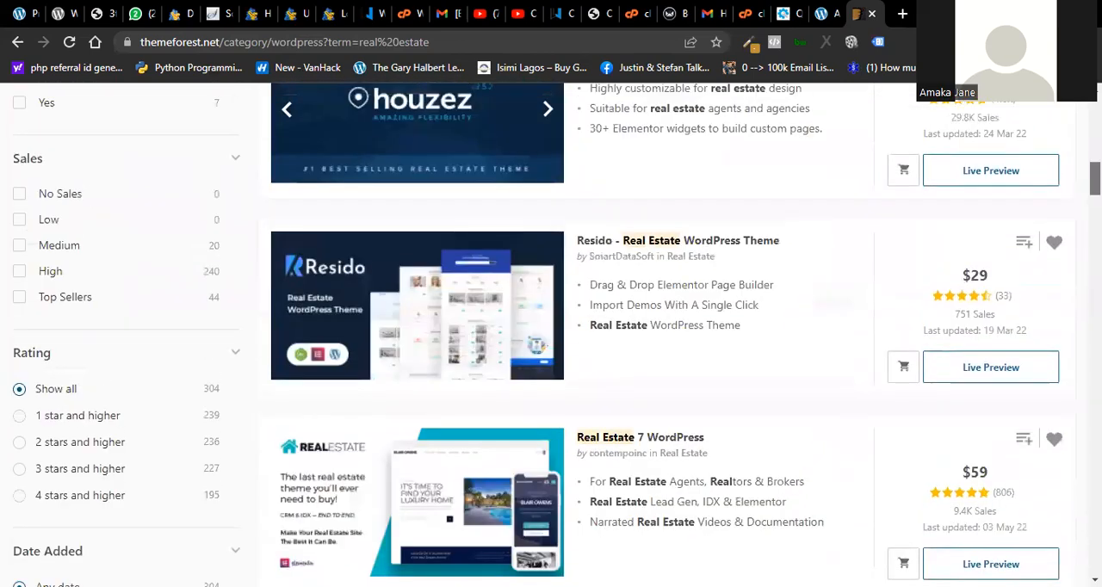
- Open the ThemeForest account's Downloads page and look through the purchased themes and plugins available there
mouse_move(1012, 105)
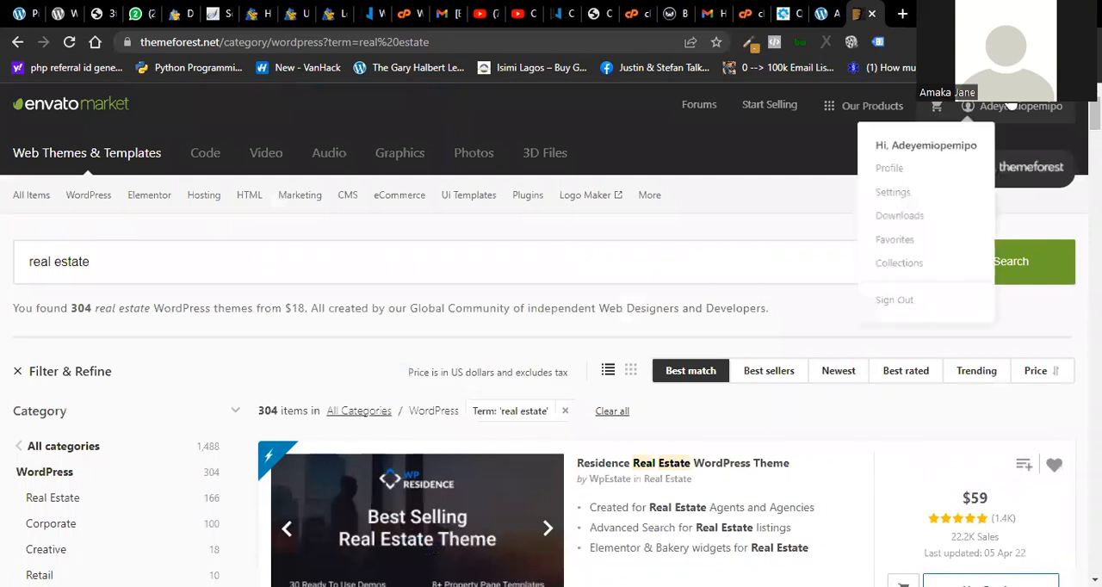
click(886, 227)
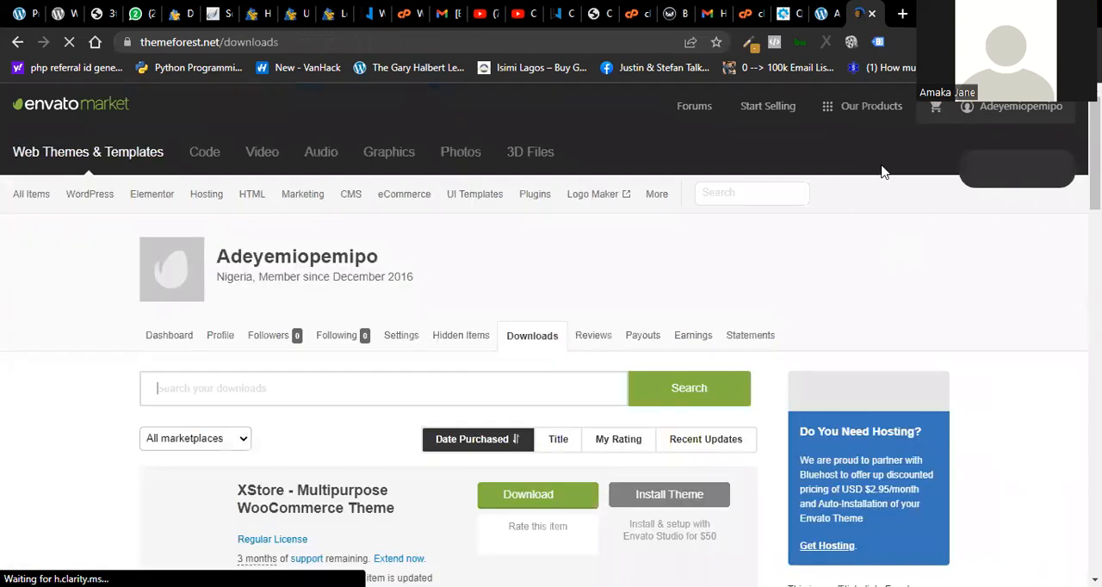
scroll(550, 344, down, 5)
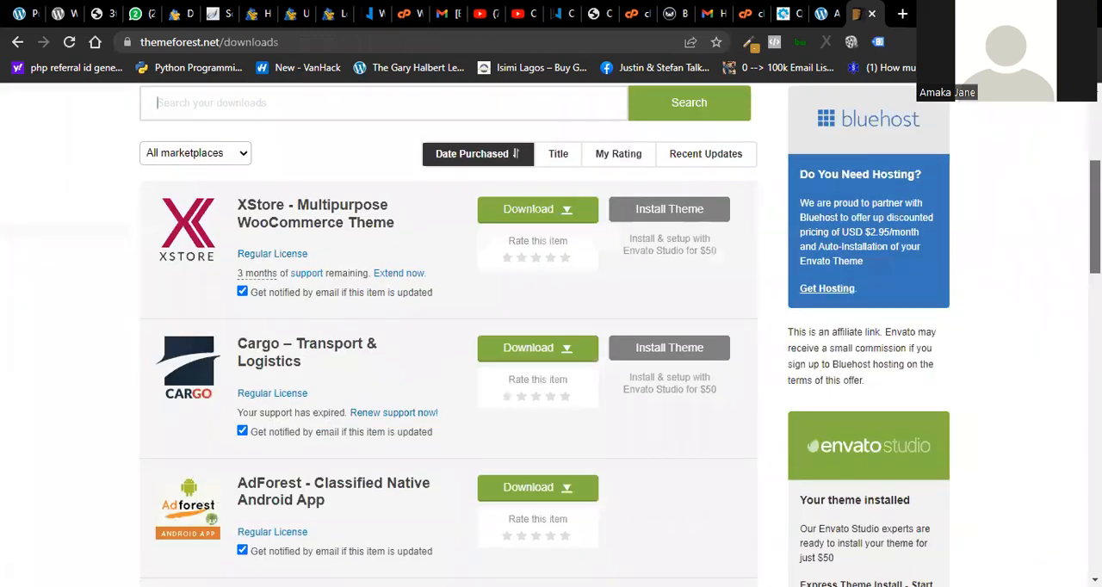
scroll(551, 344, down, 2)
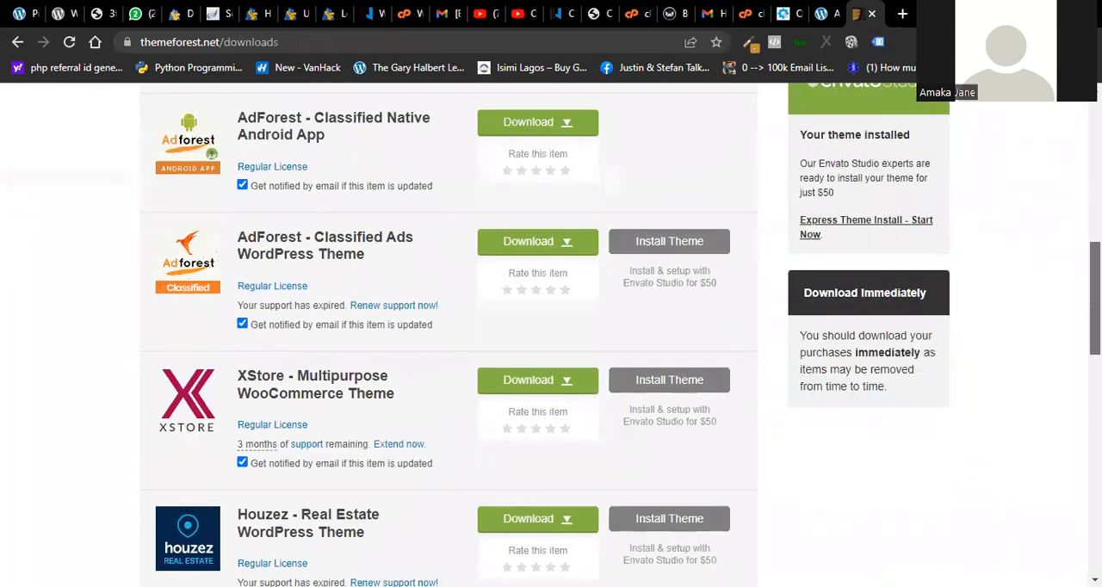
scroll(550, 345, down, 5)
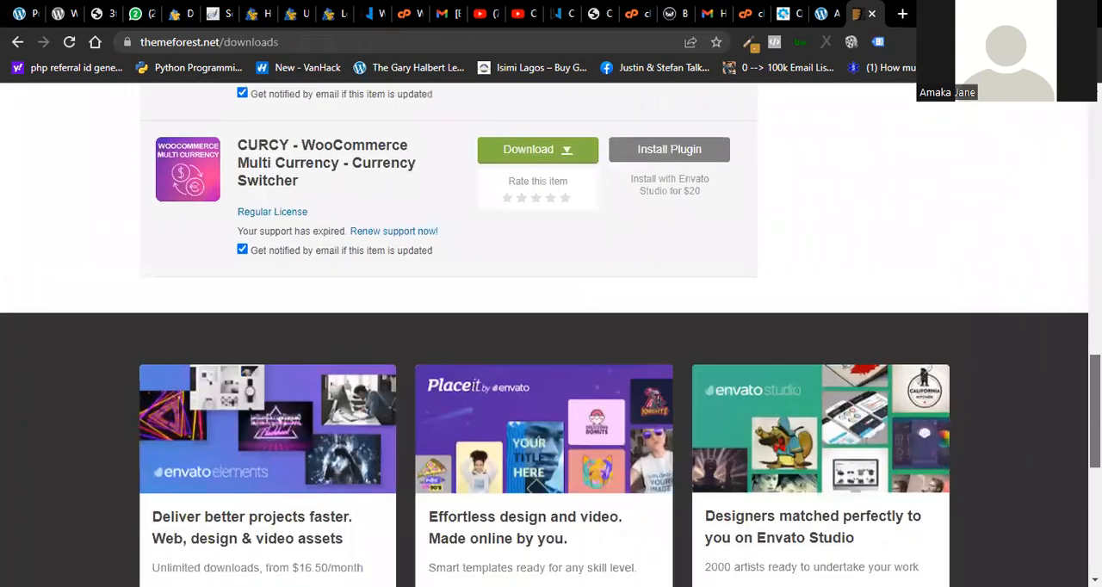
scroll(550, 344, down, 2)
scroll(551, 344, up, 15)
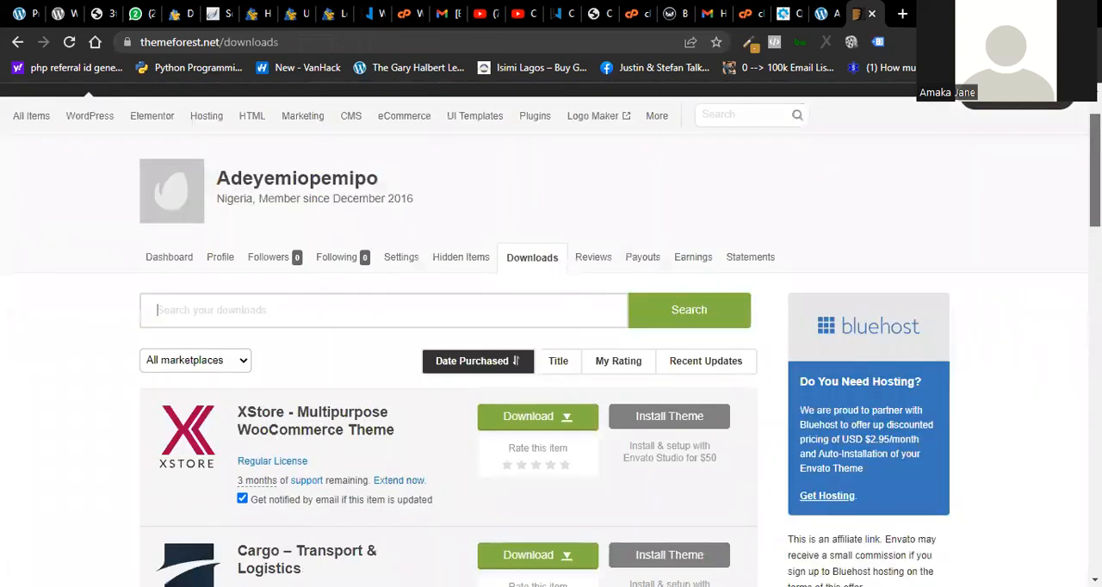
- Switch to the WordPress tab, upload themeforest-6hZwl8st-houzez-real-estate-wordpress-theme-wordpress-theme.zip from the Downloads folder as a new theme and install it
click(822, 12)
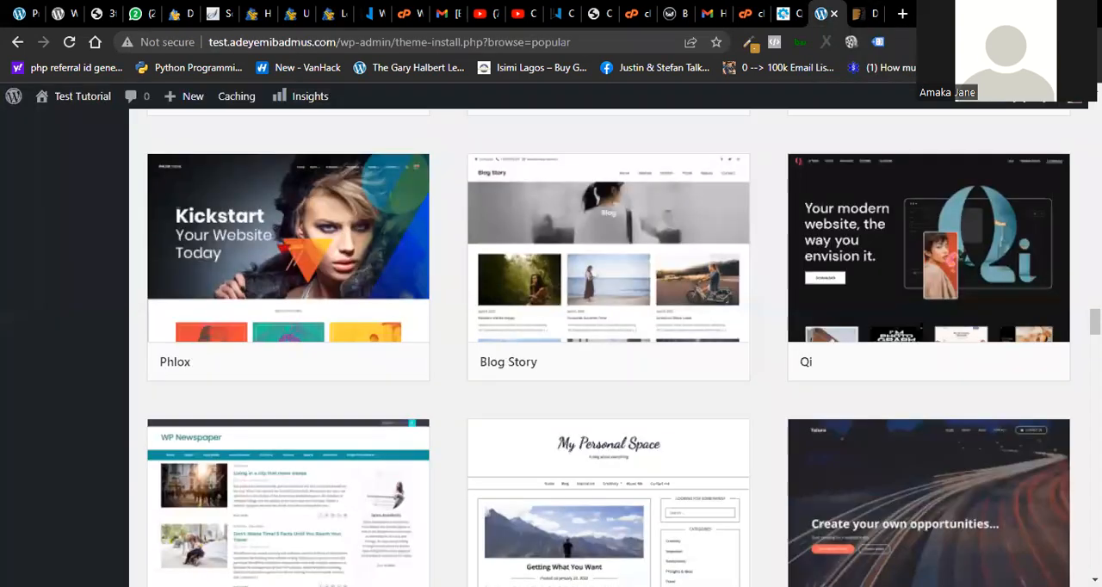
scroll(607, 344, up, 20)
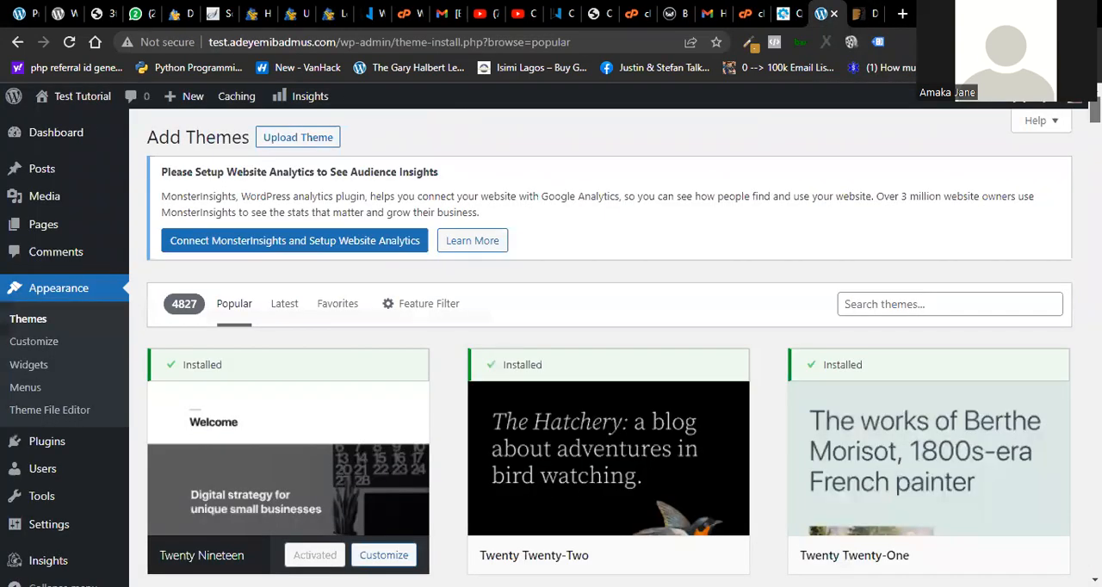
click(288, 140)
click(499, 404)
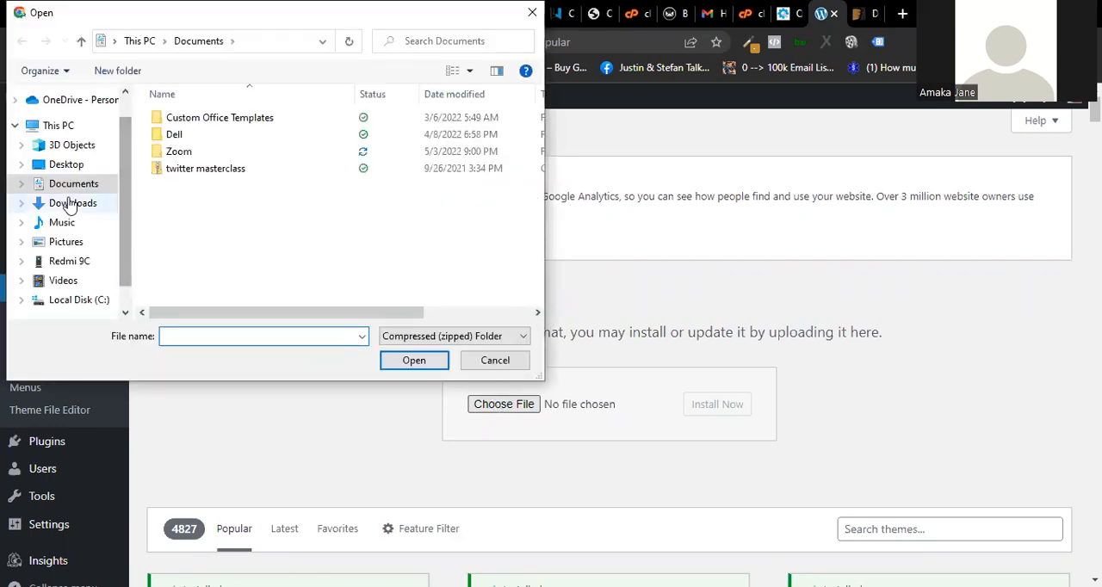
click(73, 205)
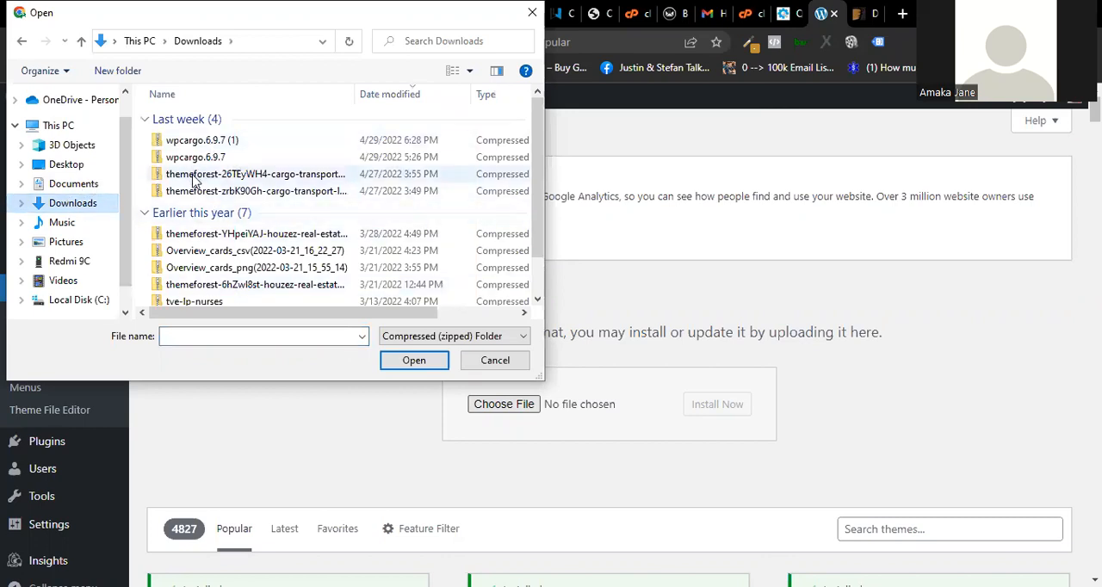
double_click(263, 291)
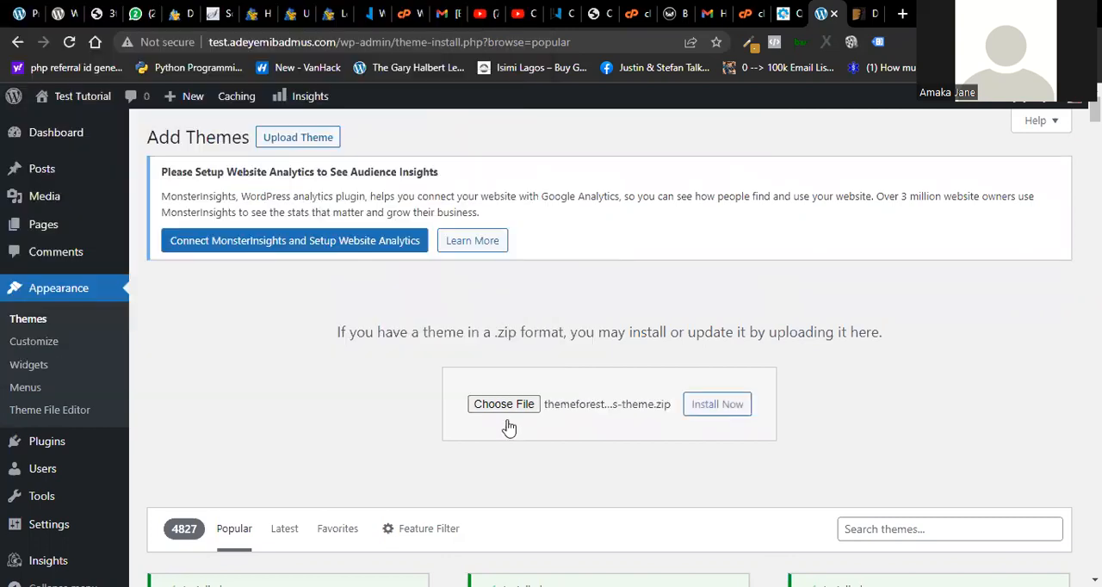
click(717, 404)
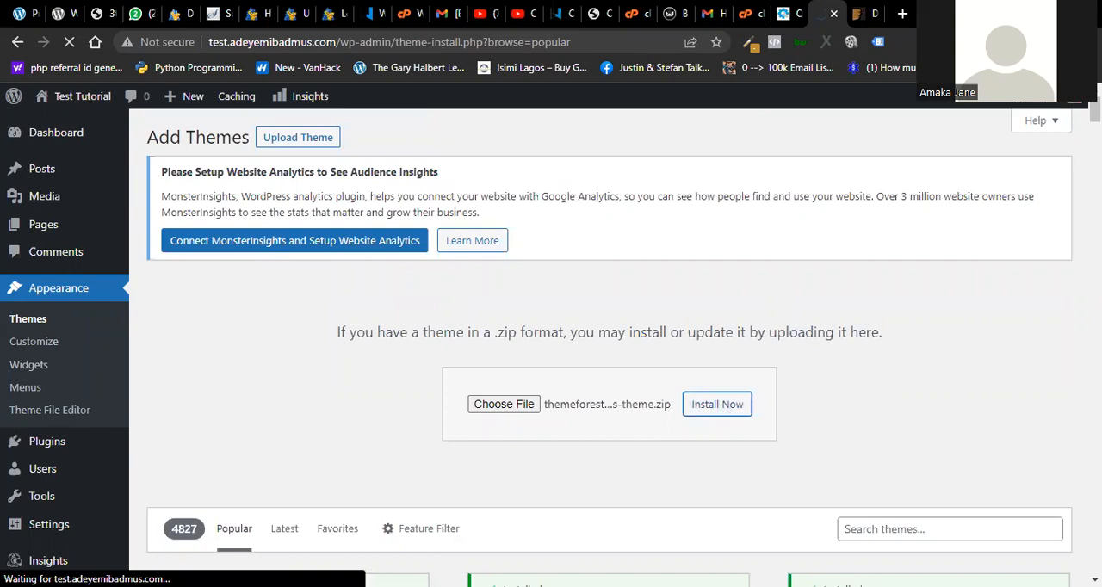
scroll(610, 348, down, 6)
scroll(610, 348, up, 6)
key(ctrl+Tab)
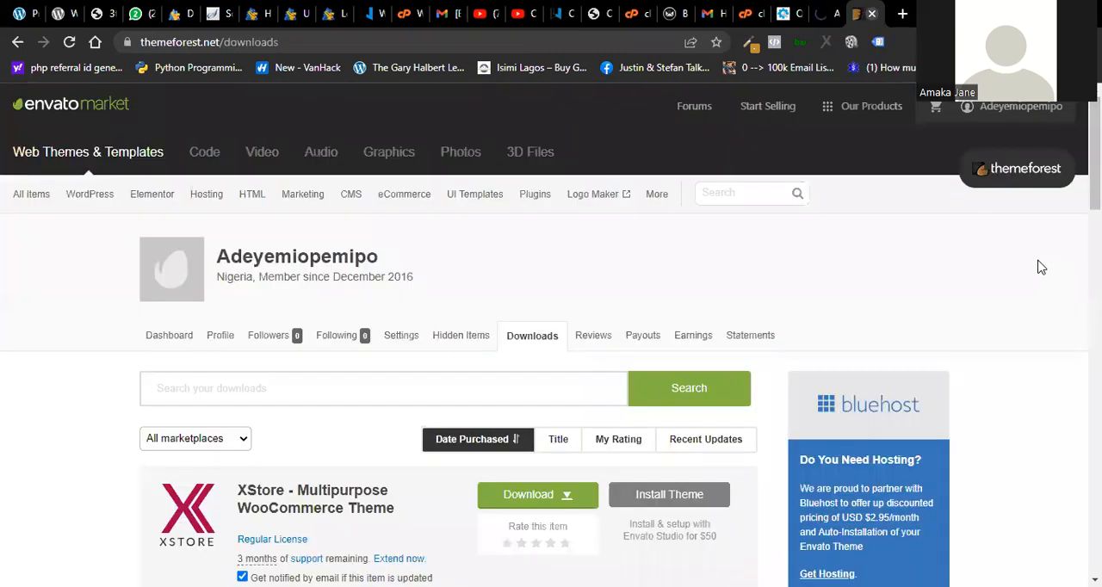
key(ctrl+shift+Tab)
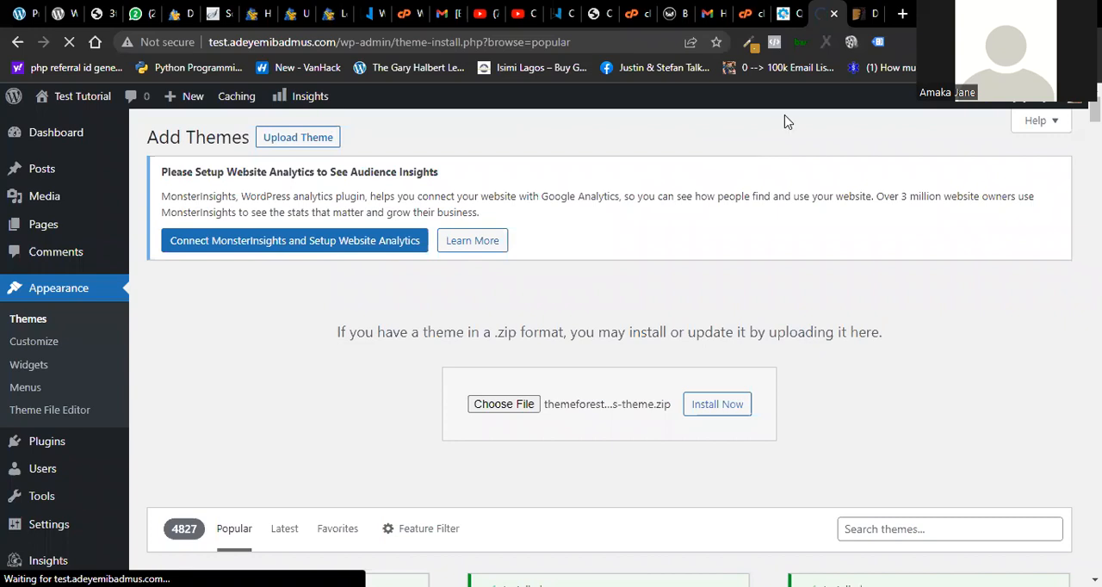
key(ctrl+Tab)
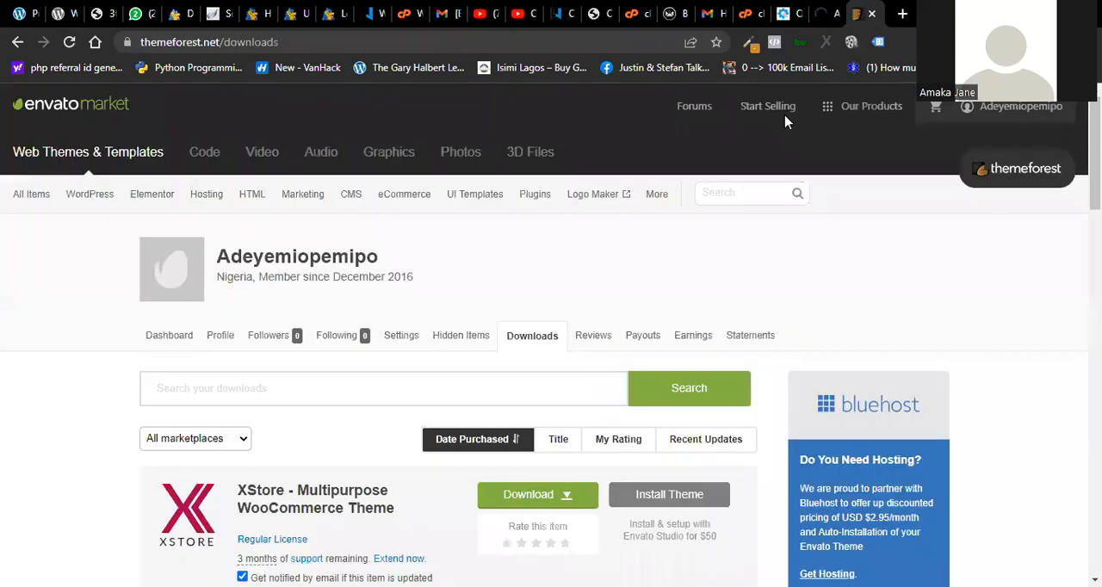
key(ctrl+shift+Tab)
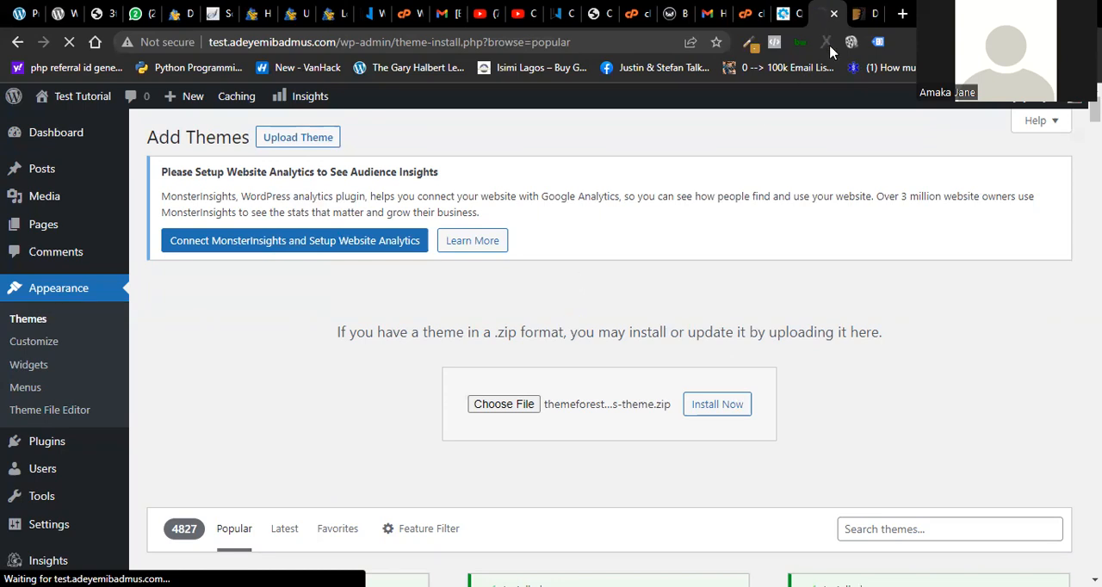
click(864, 26)
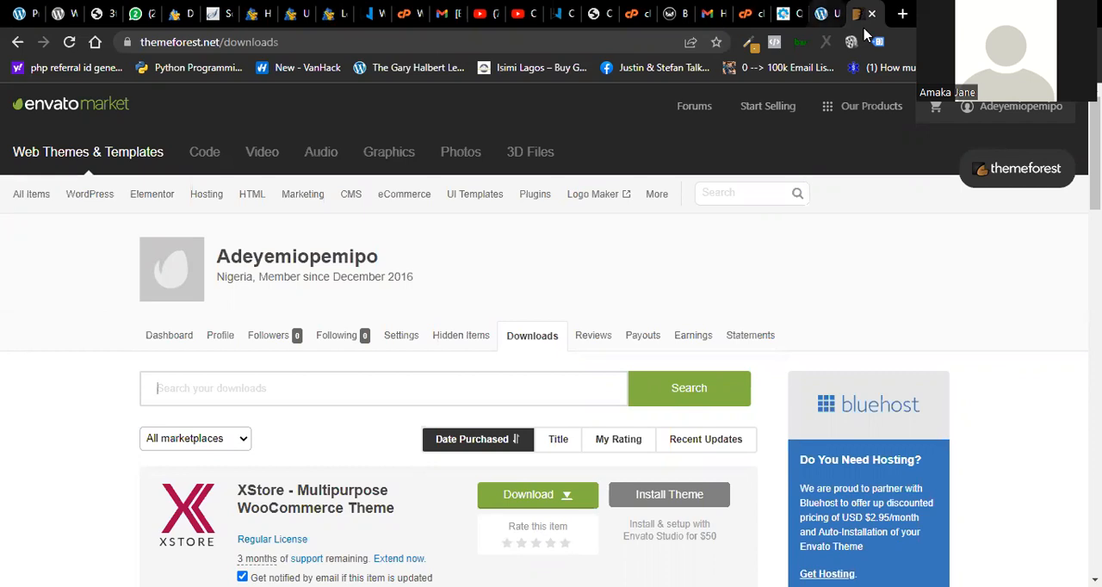
- Return to the WordPress tab, activate the uploaded Houzez theme and go to its purchase verification notice
key(ctrl+shift+Tab)
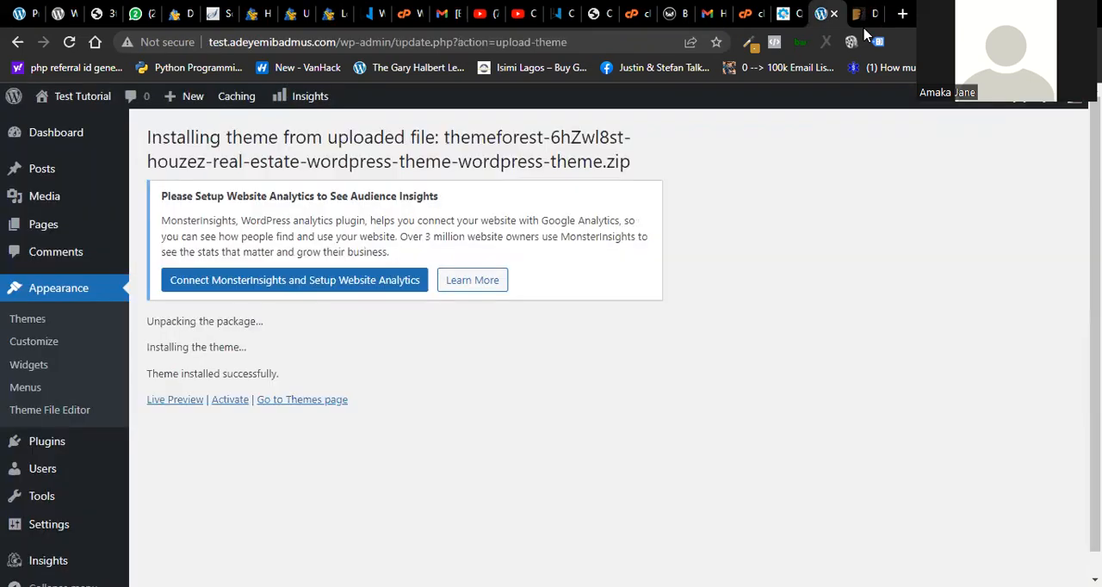
click(224, 411)
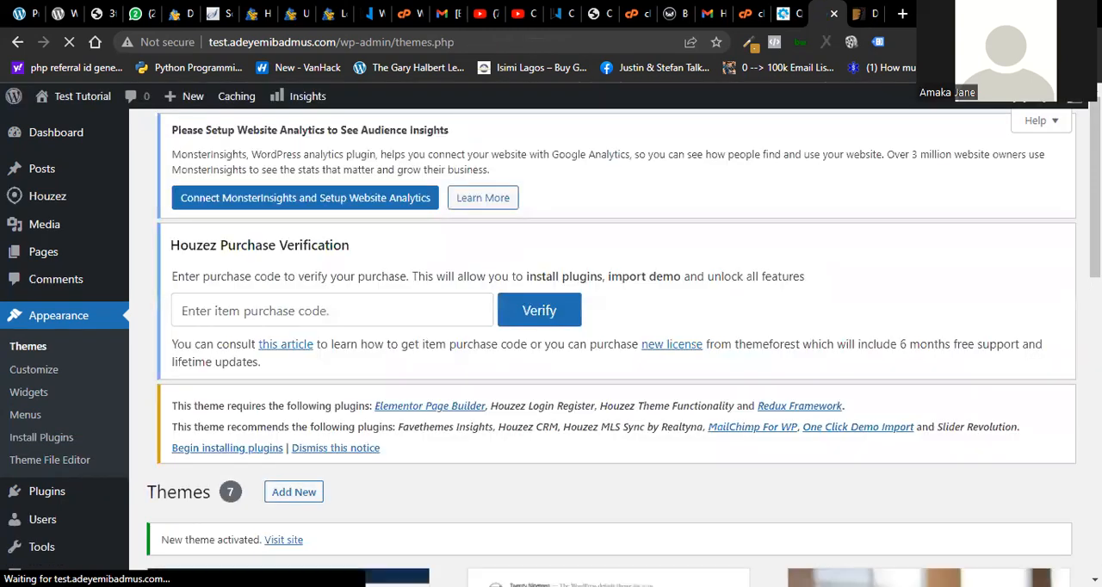
click(261, 315)
click(533, 310)
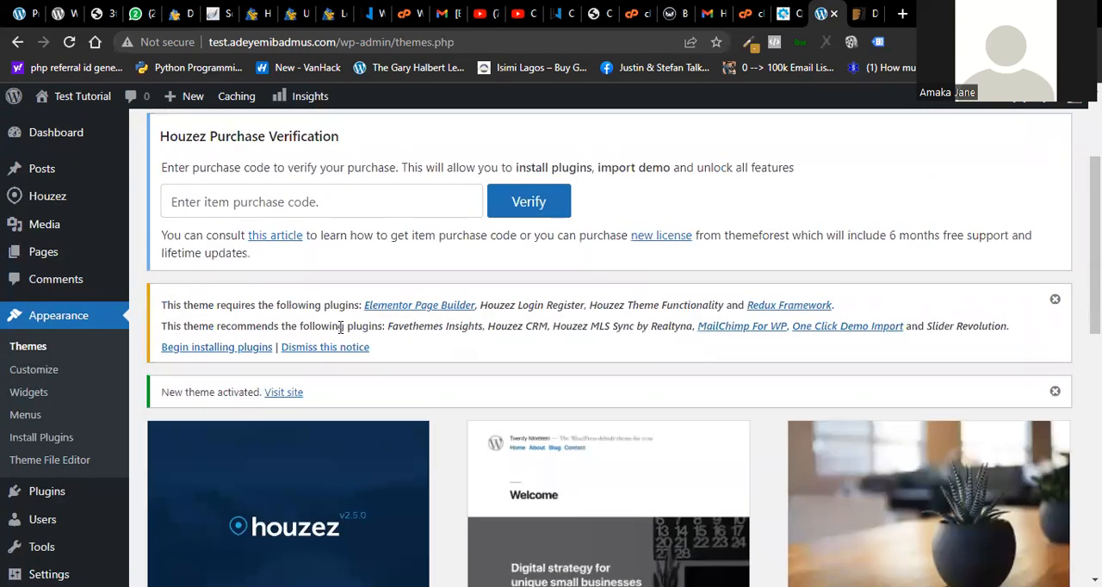
- Open the Houzez theme's plugin installation page and bulk-install all its required and recommended plugins
click(223, 348)
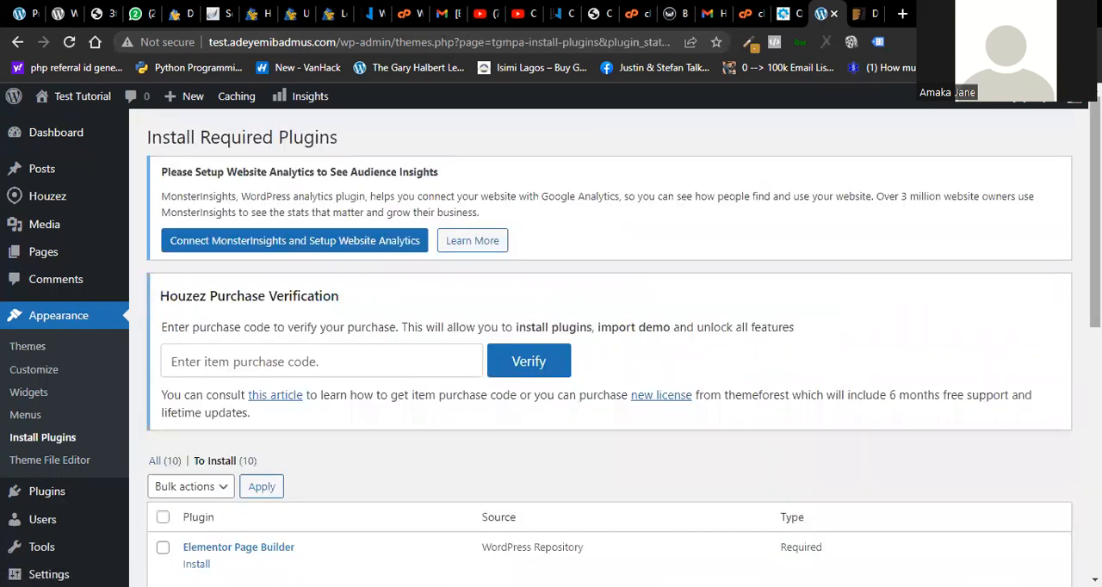
scroll(602, 344, down, 6)
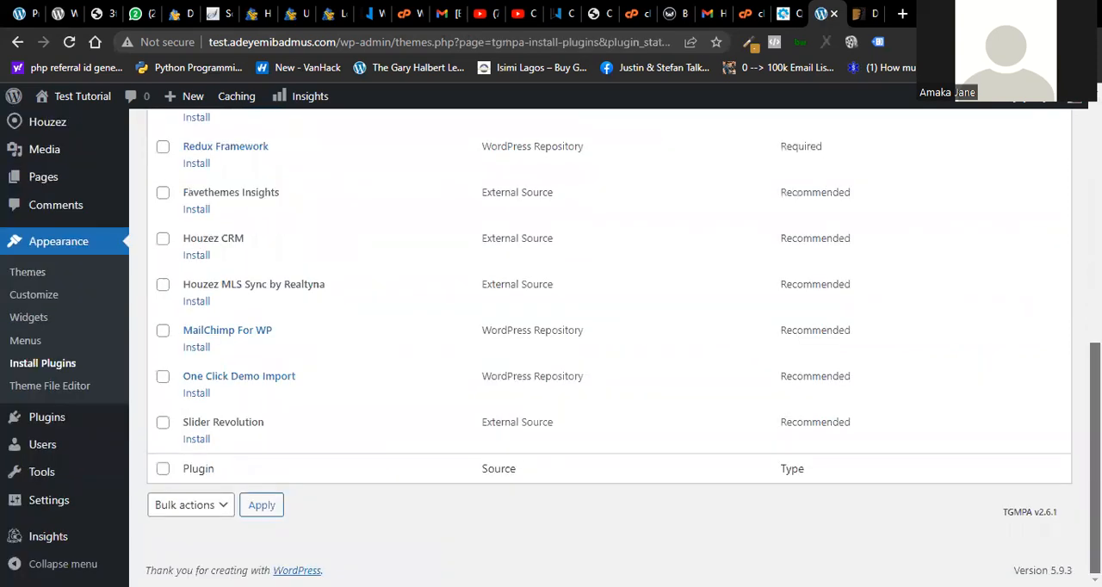
mouse_move(47, 535)
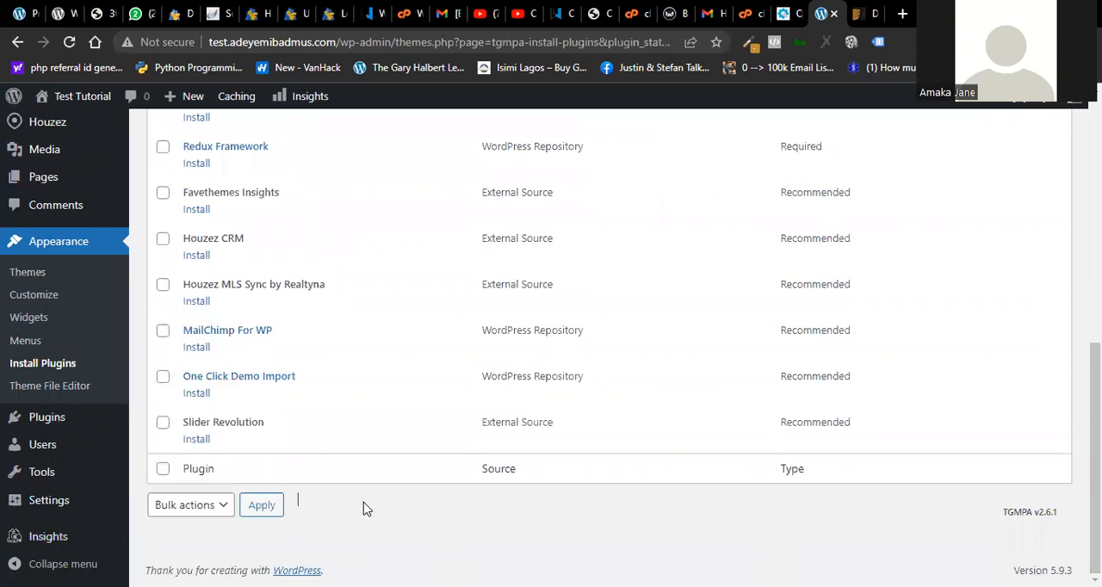
click(162, 469)
click(215, 505)
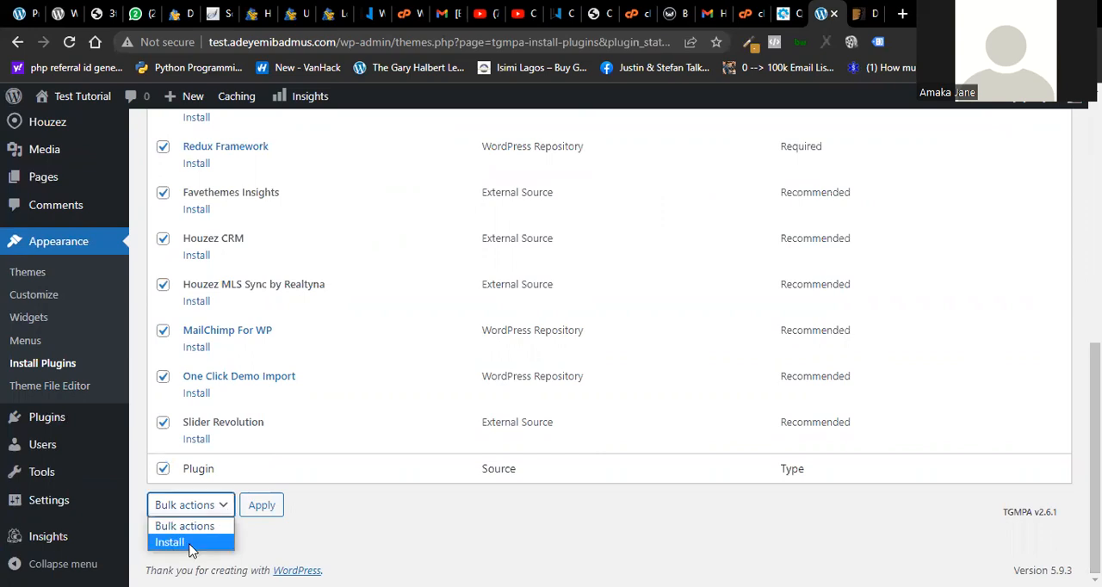
click(191, 542)
click(263, 505)
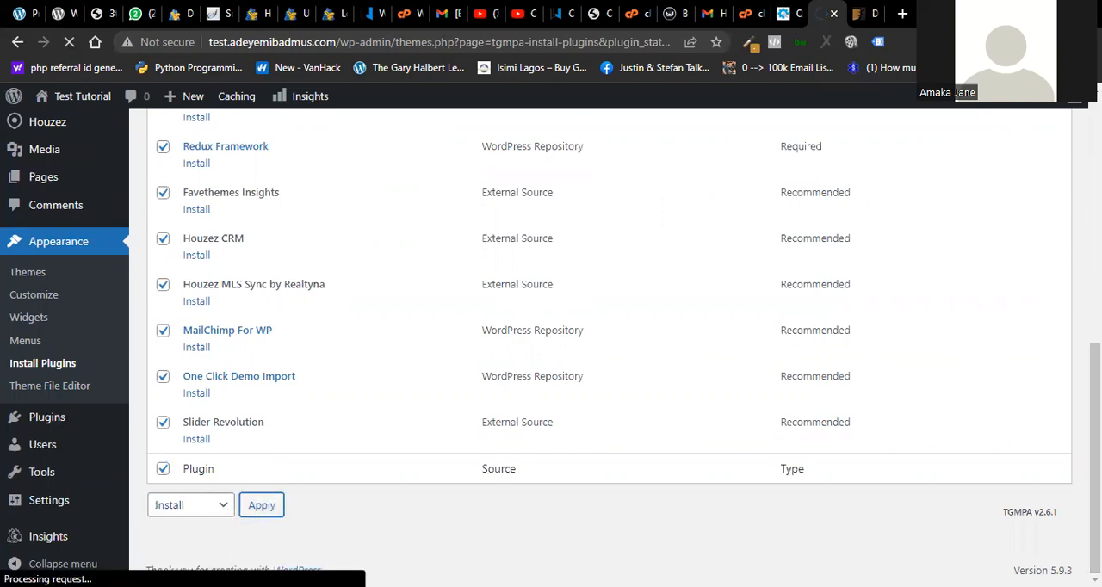
scroll(602, 344, up, 5)
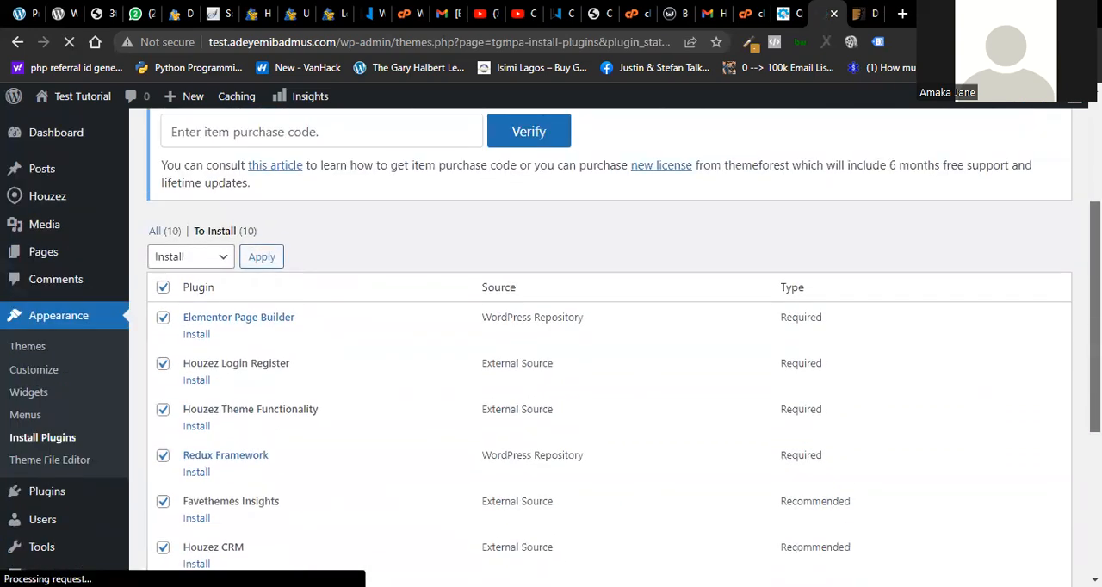
scroll(602, 344, up, 2)
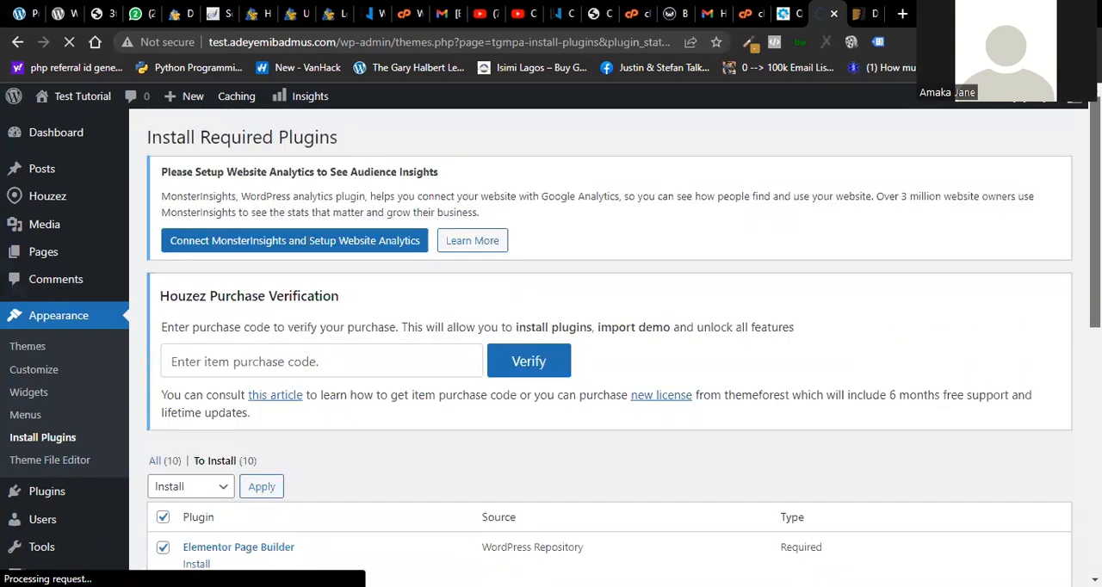
scroll(602, 344, down, 5)
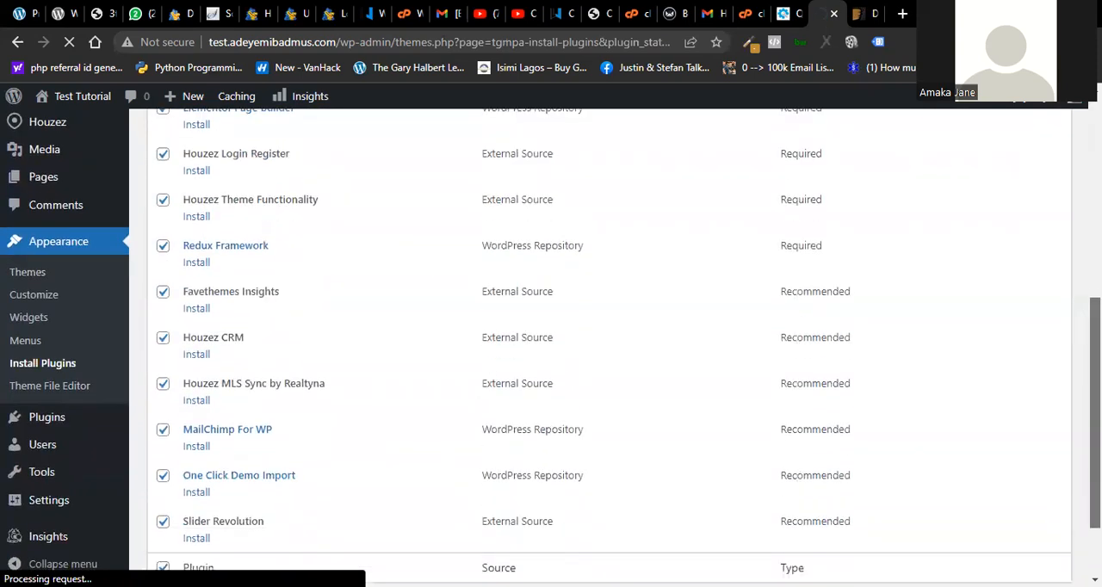
scroll(602, 344, down, 2)
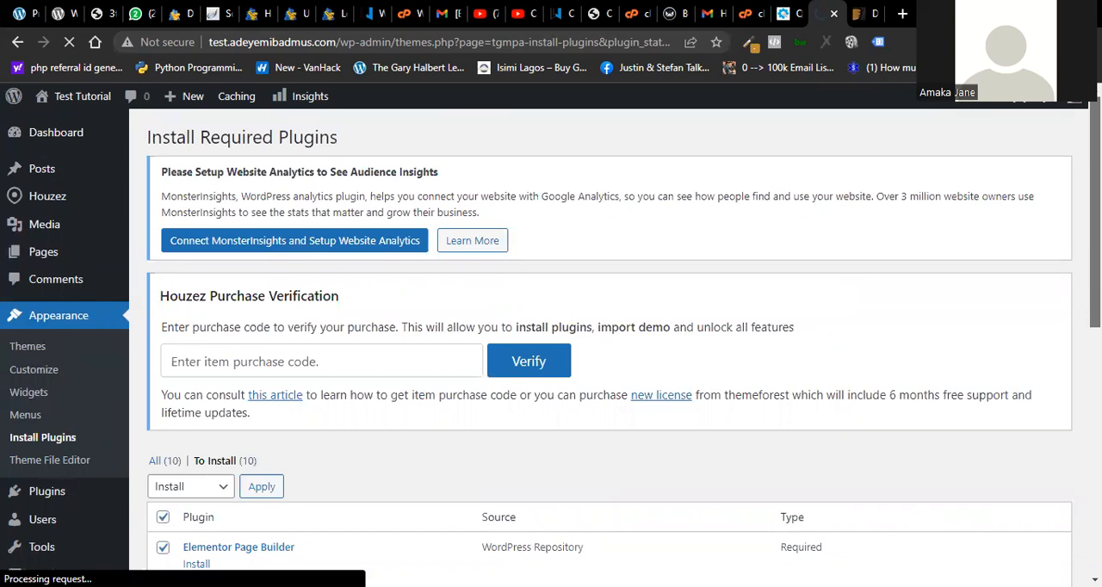
scroll(602, 344, down, 5)
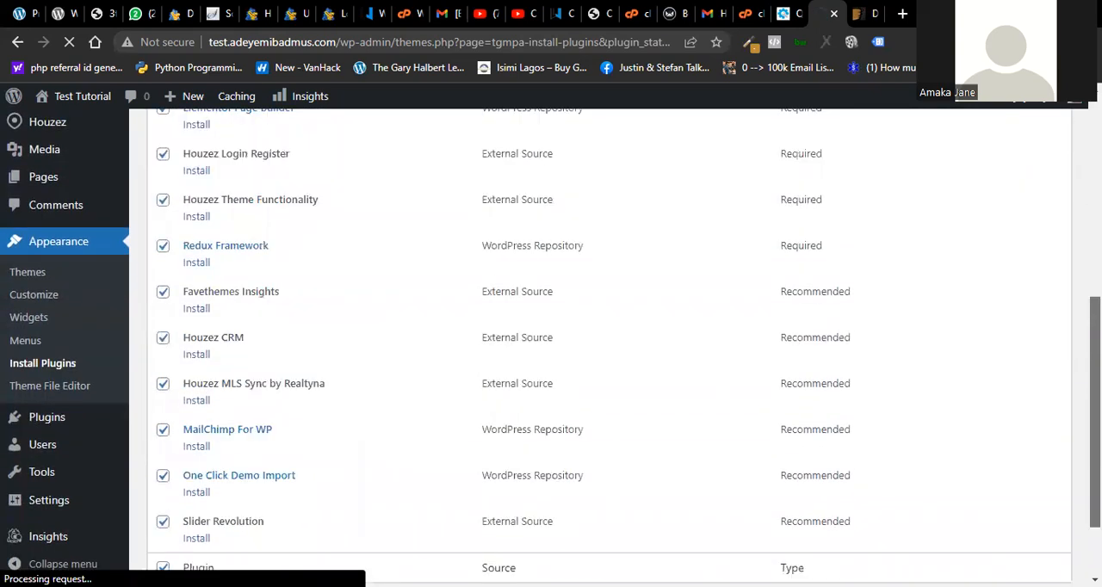
scroll(602, 344, down, 2)
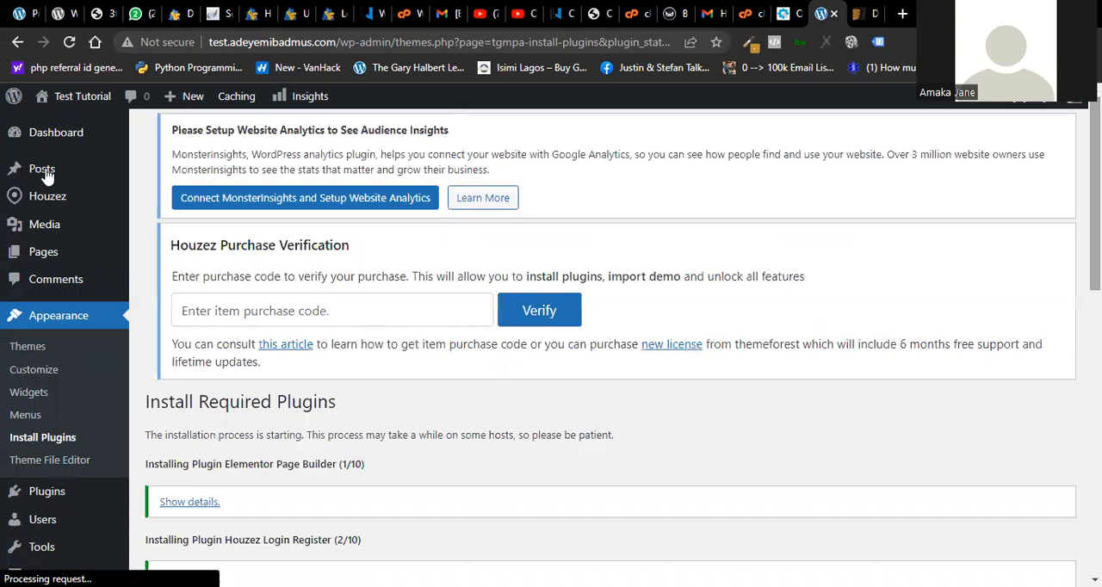
- Return to the required plugins list and bulk-activate all the newly installed Houzez plugins
mouse_move(43, 197)
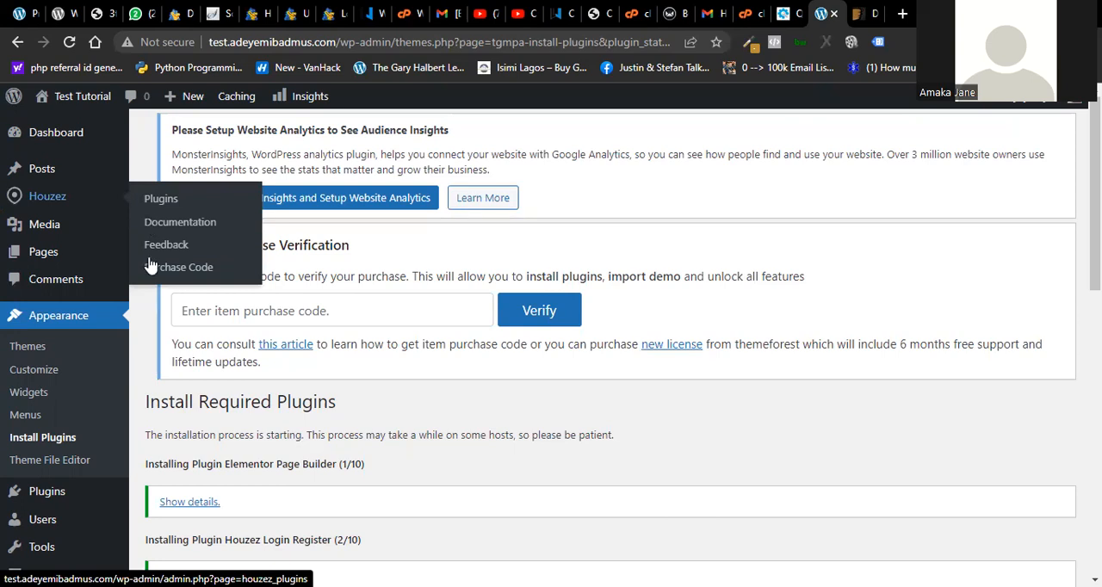
mouse_move(56, 231)
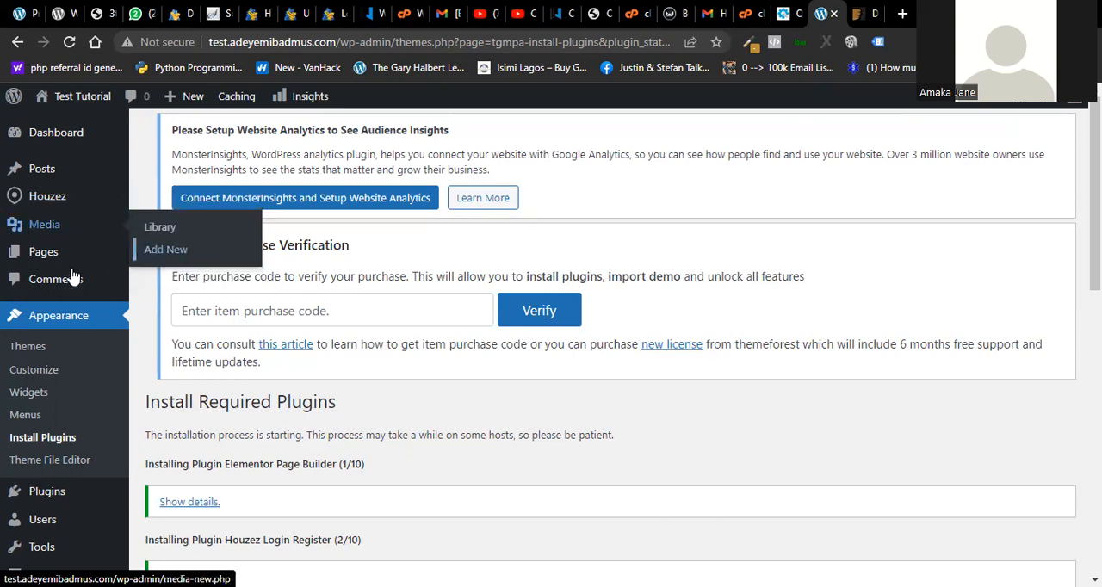
scroll(56, 279, down, 9)
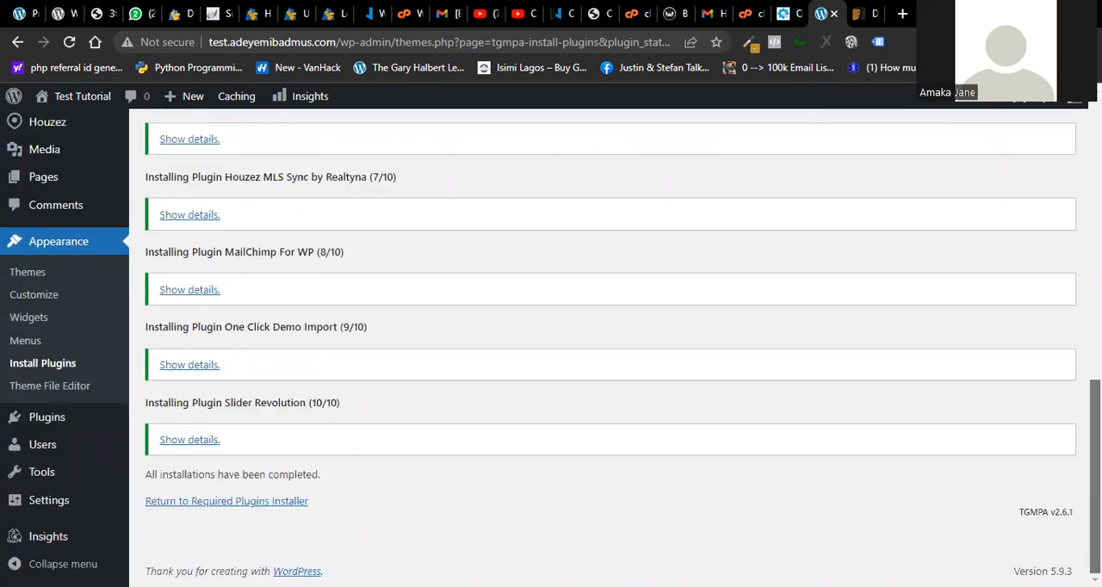
scroll(205, 272, up, 5)
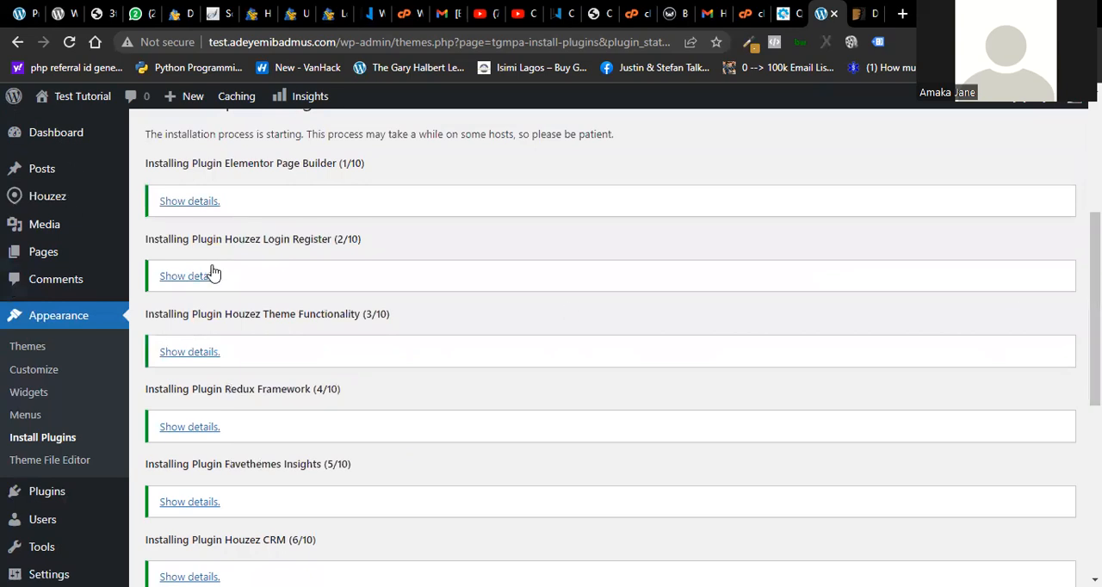
drag(1094, 284, 1095, 168)
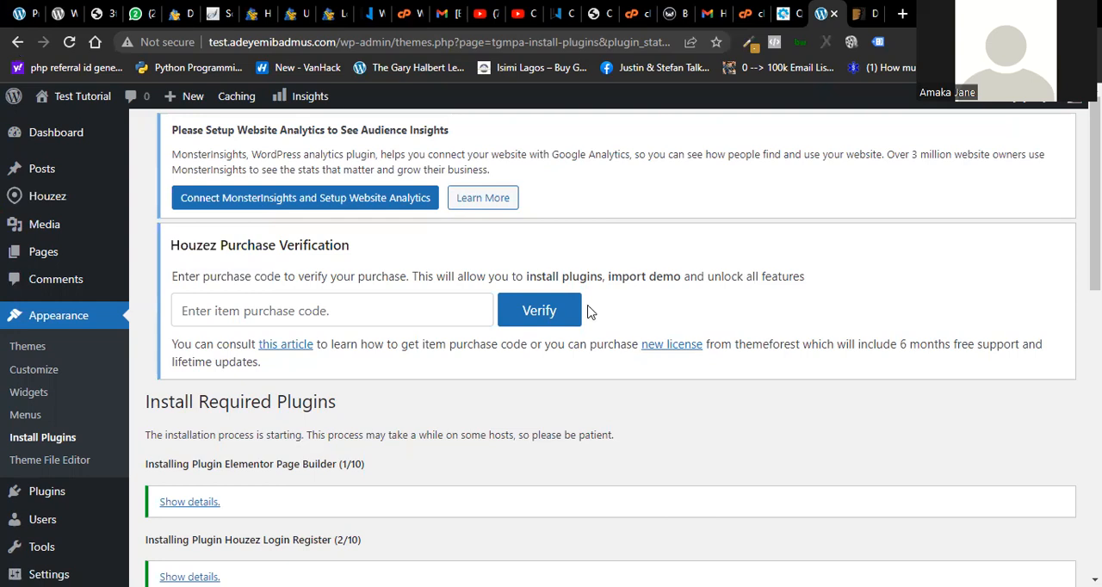
key(alt+Left)
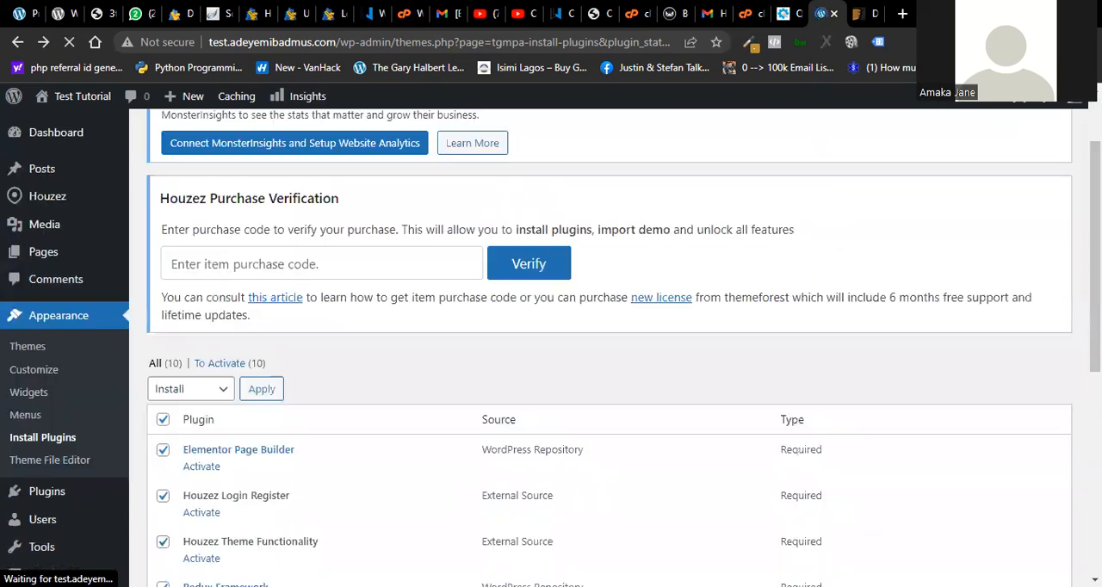
click(222, 389)
click(177, 457)
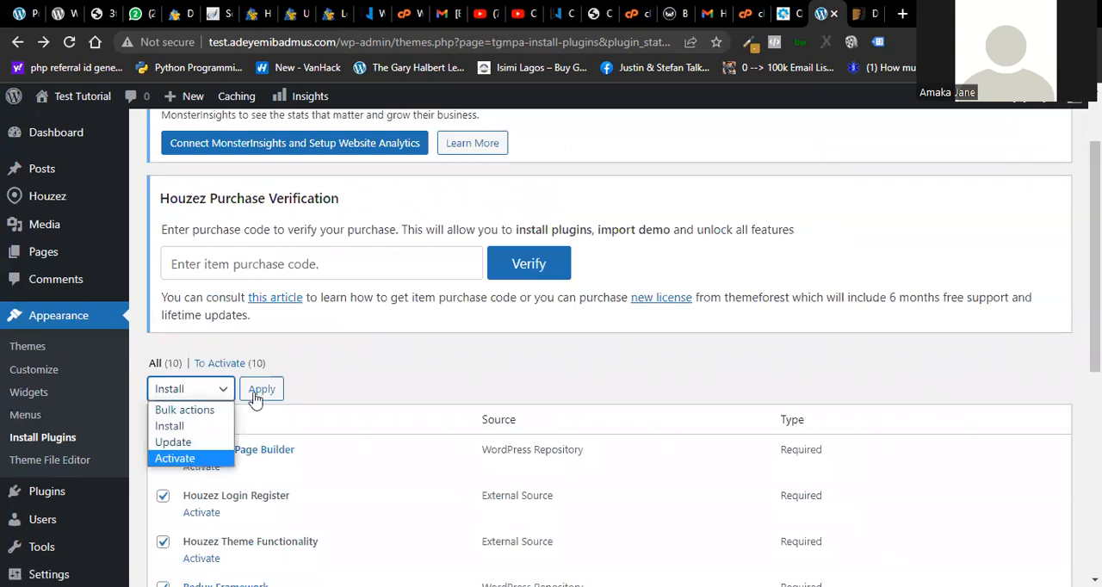
click(255, 392)
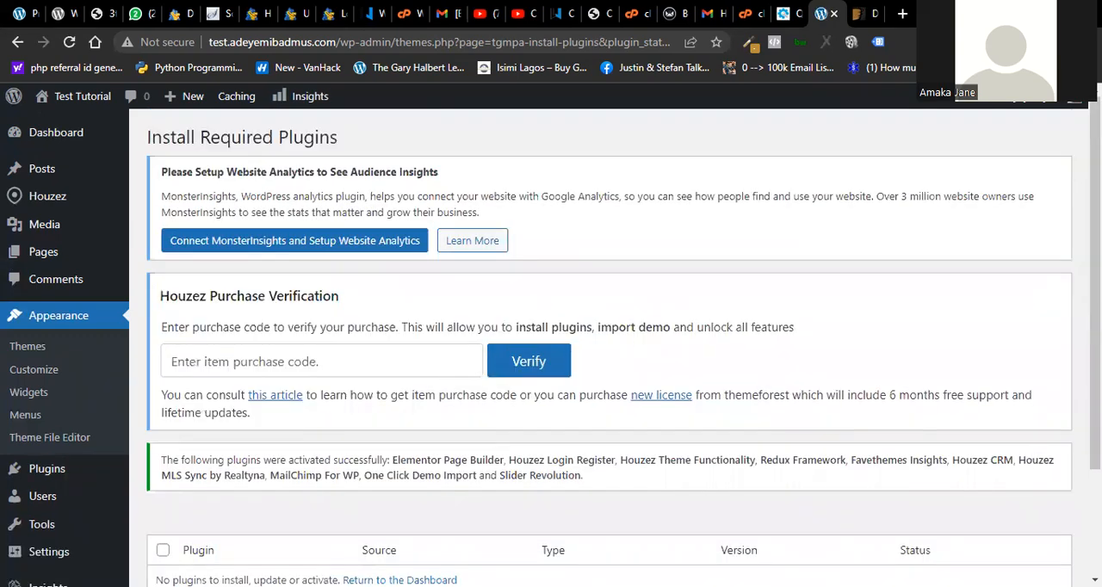
- Check the plugin activation results and open the site's General Settings page
scroll(602, 344, down, 2)
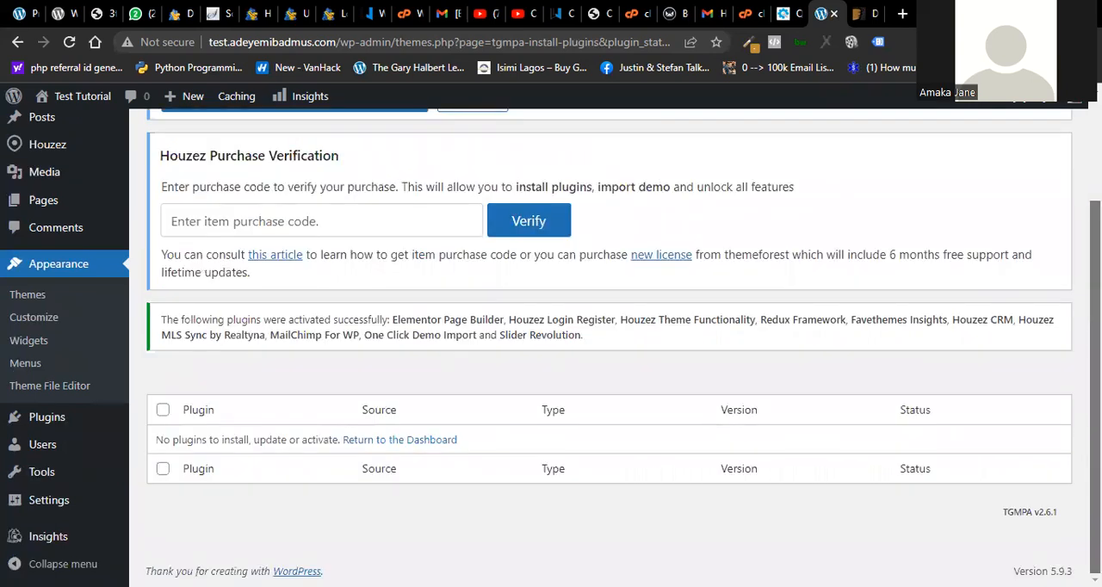
scroll(1067, 421, up, 2)
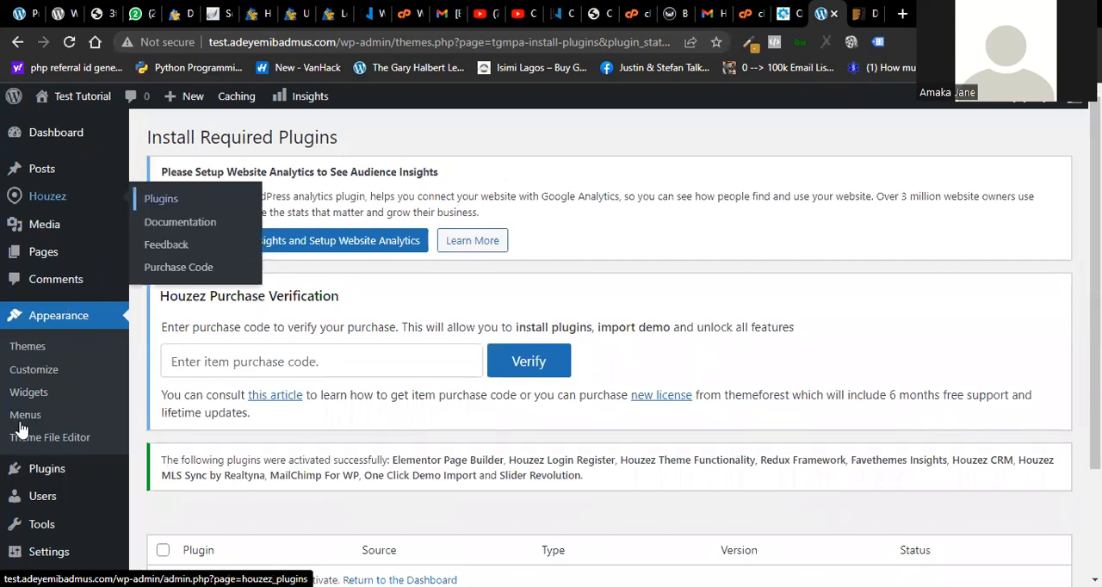
scroll(602, 344, down, 2)
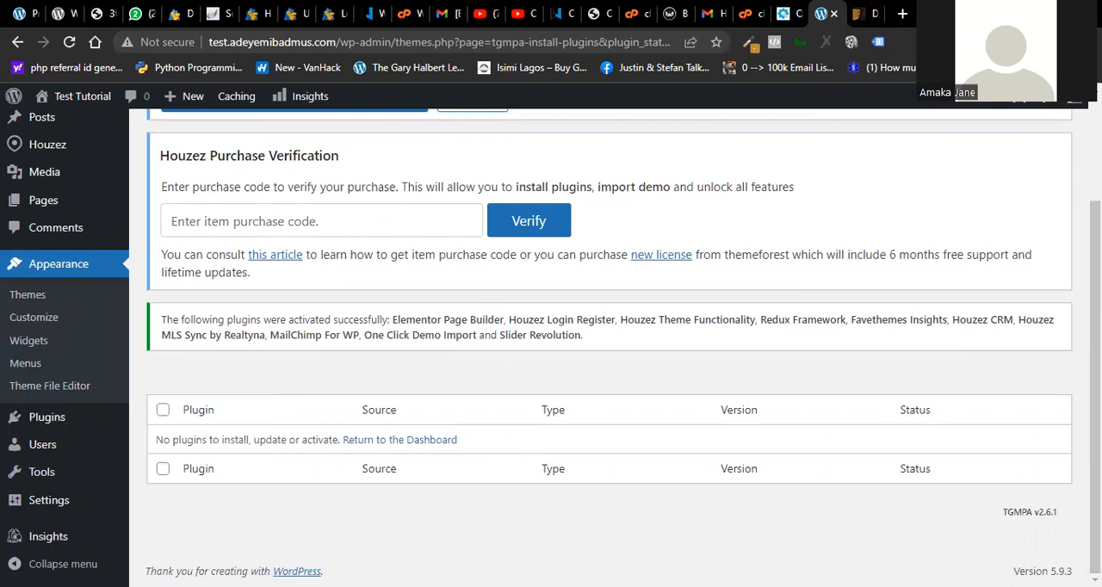
scroll(62, 536, up, 2)
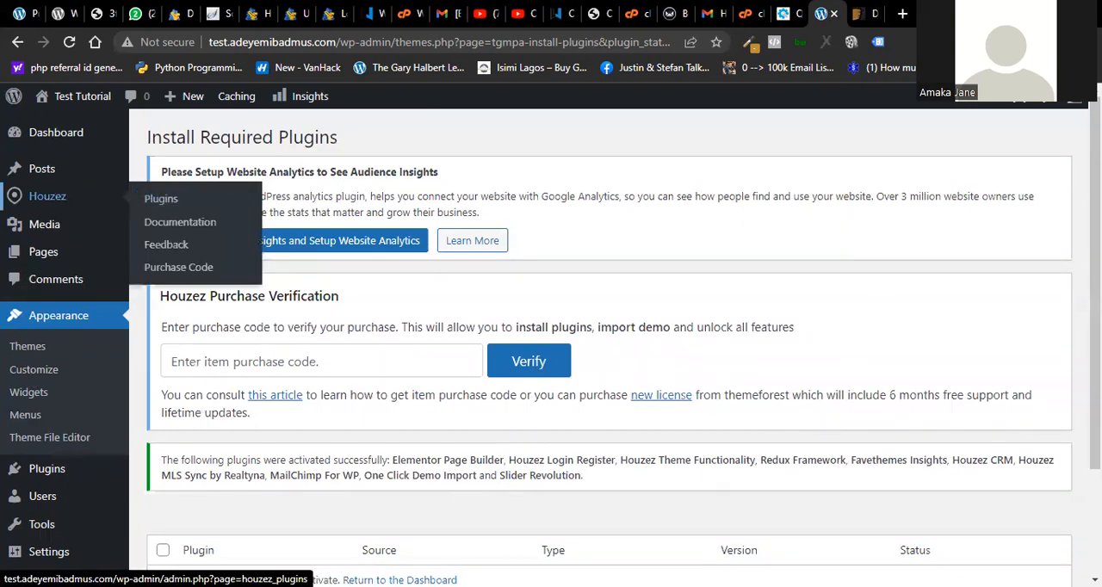
scroll(723, 482, down, 3)
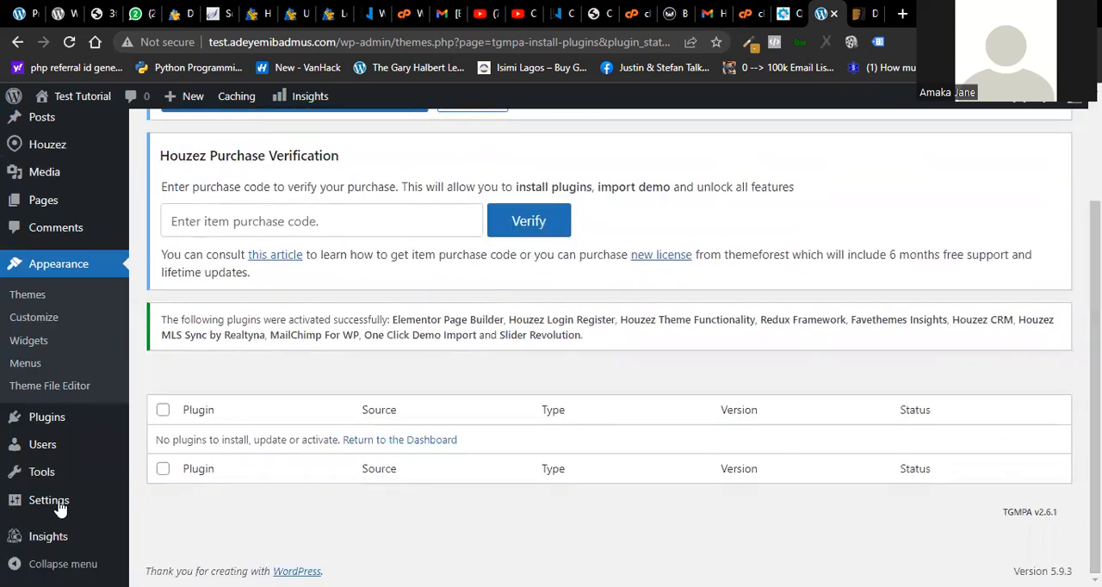
mouse_move(60, 508)
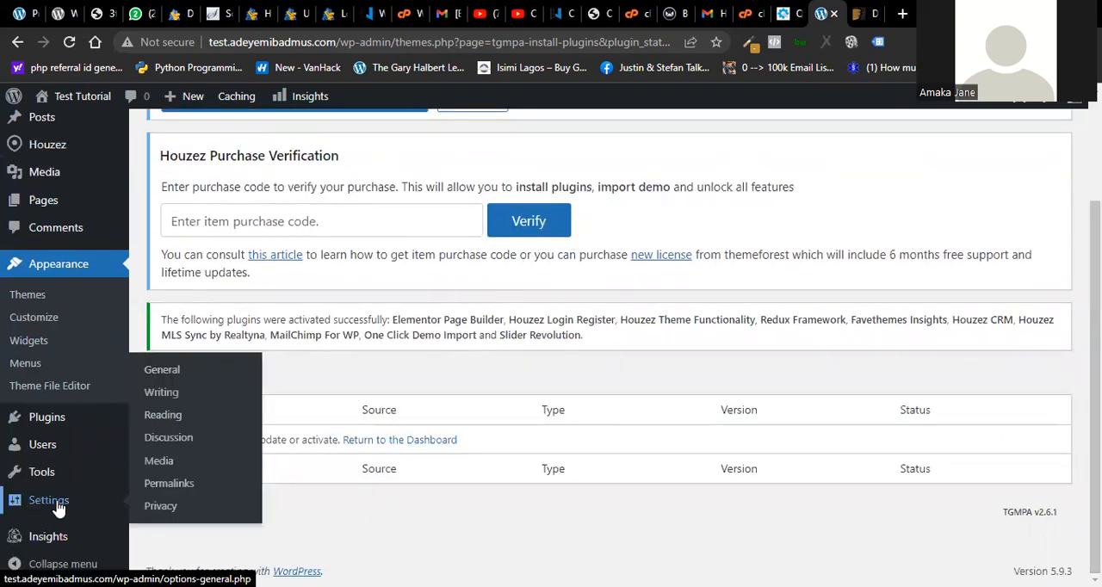
click(59, 508)
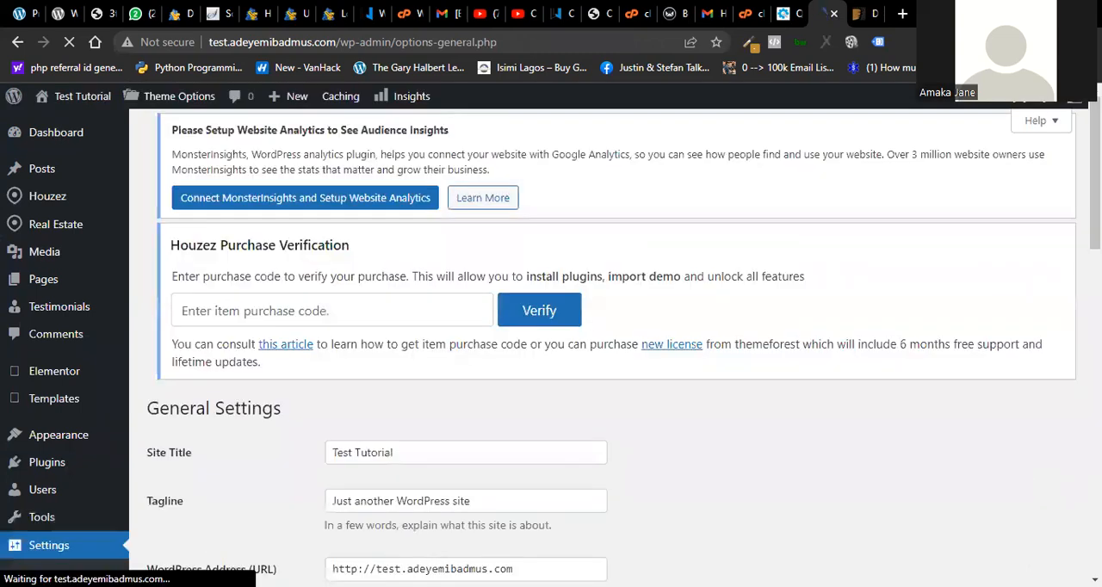
- Examine the General Settings, including the tagline, site addresses, administration email address and the options further down
scroll(477, 408, down, 1)
click(473, 392)
double_click(465, 389)
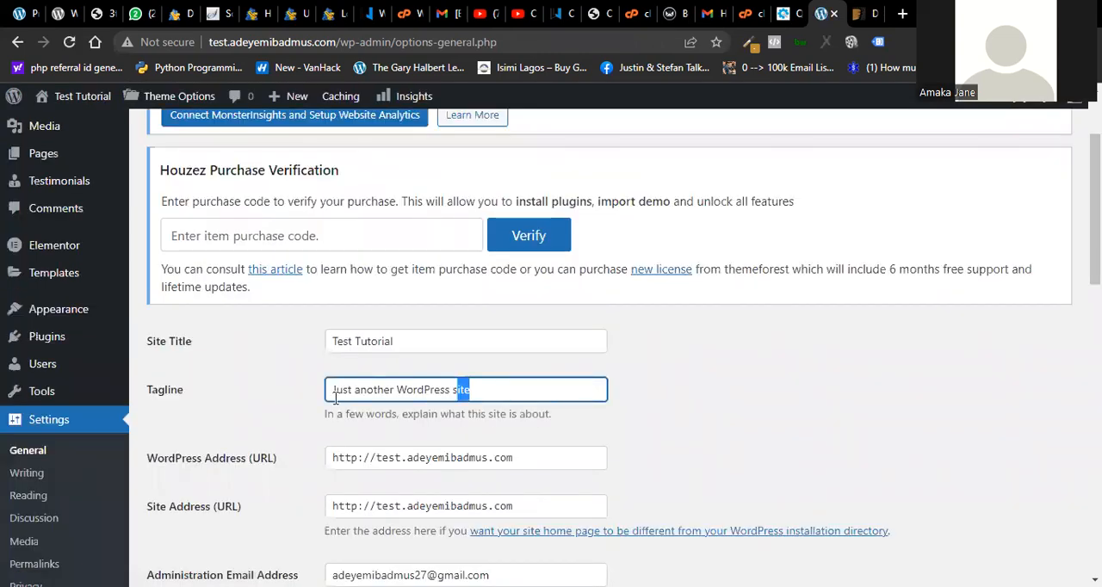
shift+click(336, 392)
scroll(509, 307, down, 3)
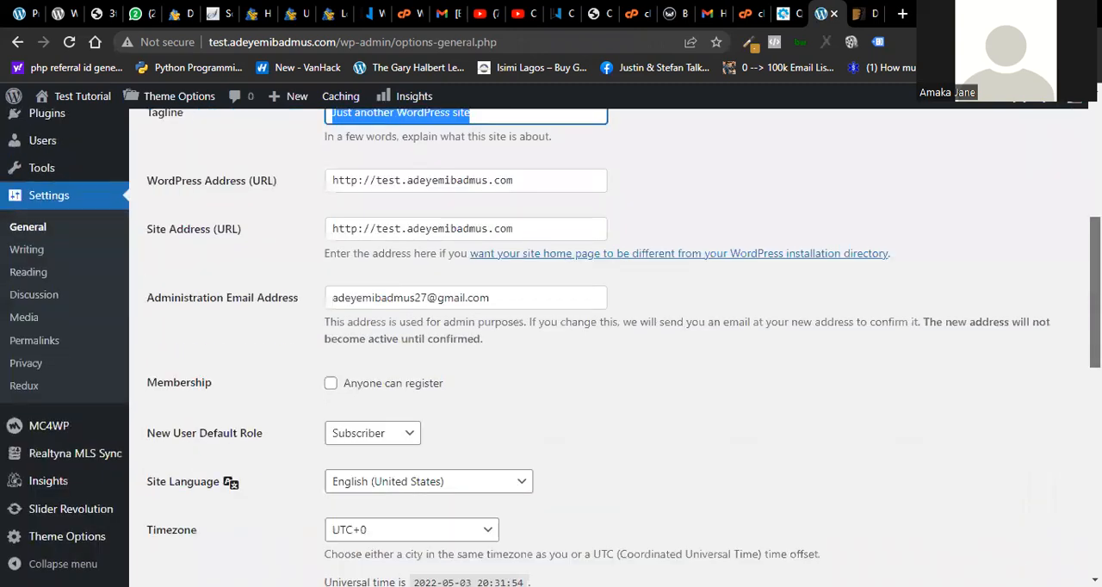
click(514, 301)
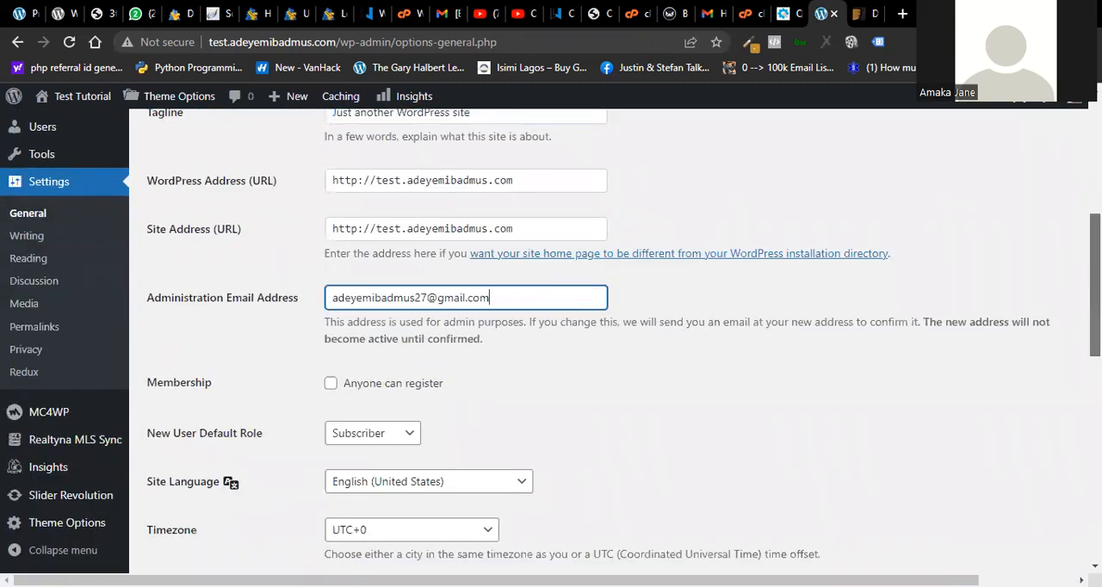
scroll(514, 300, down, 6)
scroll(1064, 551, down, 1)
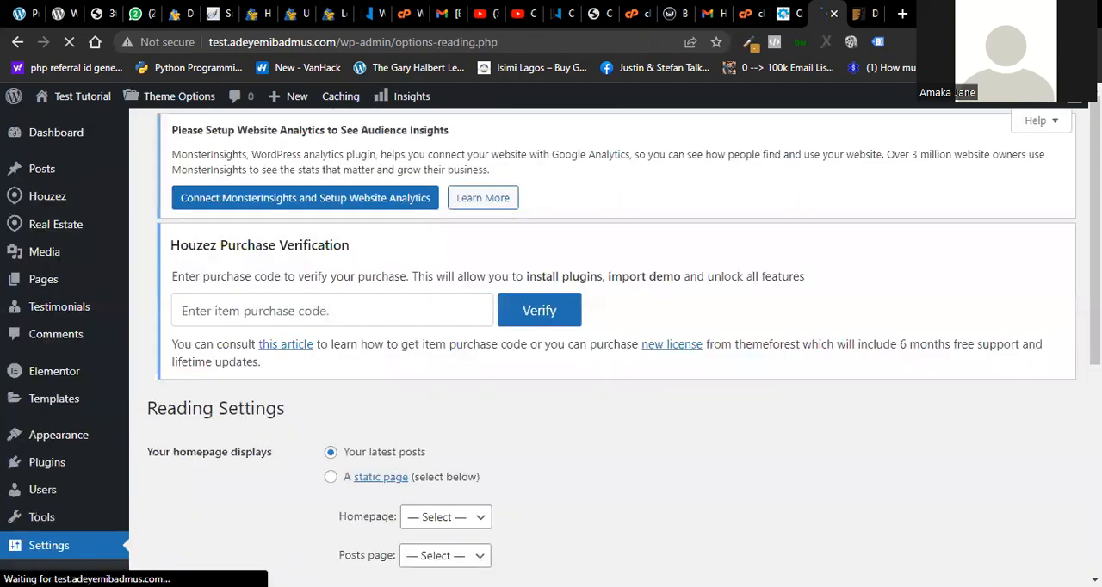
- In the Reading settings, make the homepage display the static page Sample Page, leave the posts page unselected and save the changes
scroll(603, 344, down, 5)
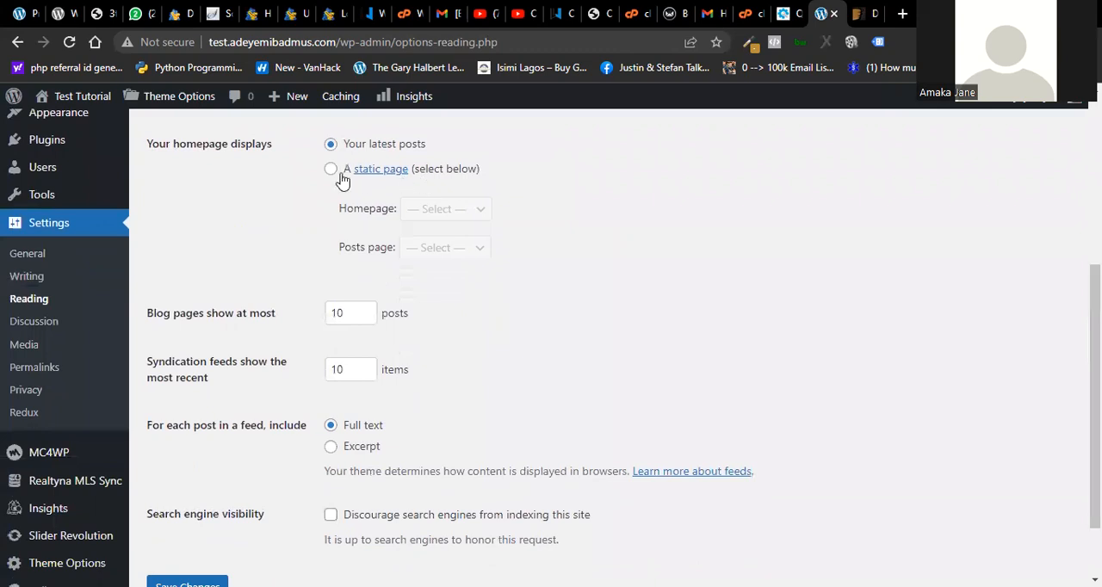
click(333, 171)
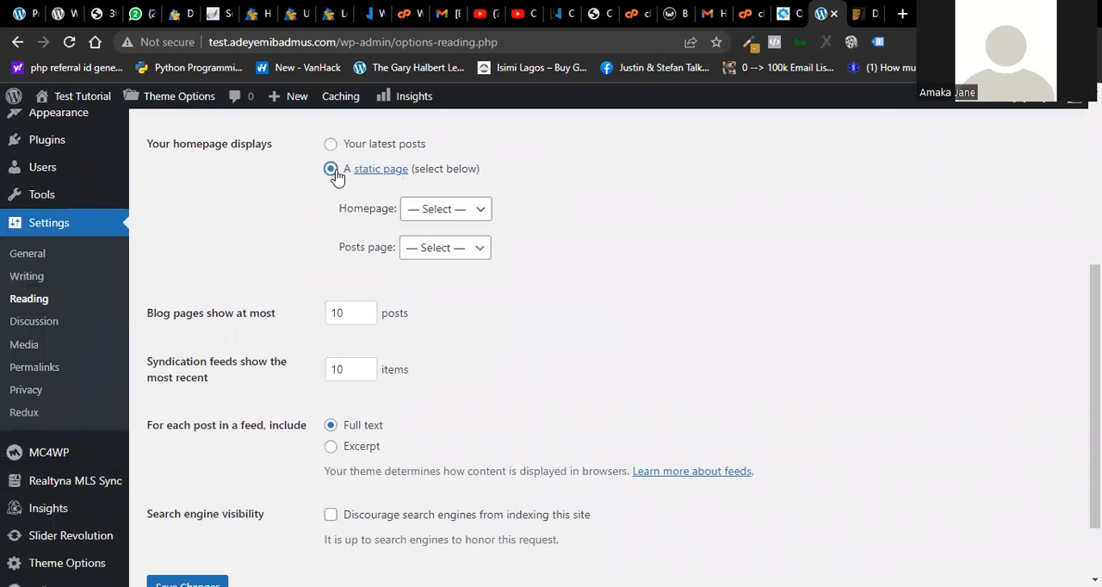
click(454, 215)
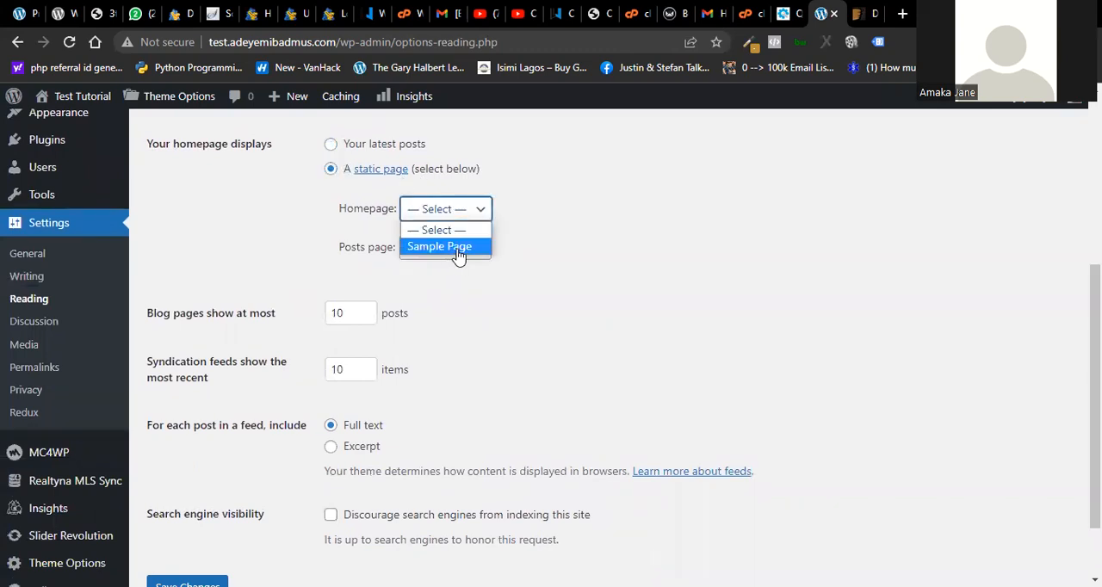
click(449, 245)
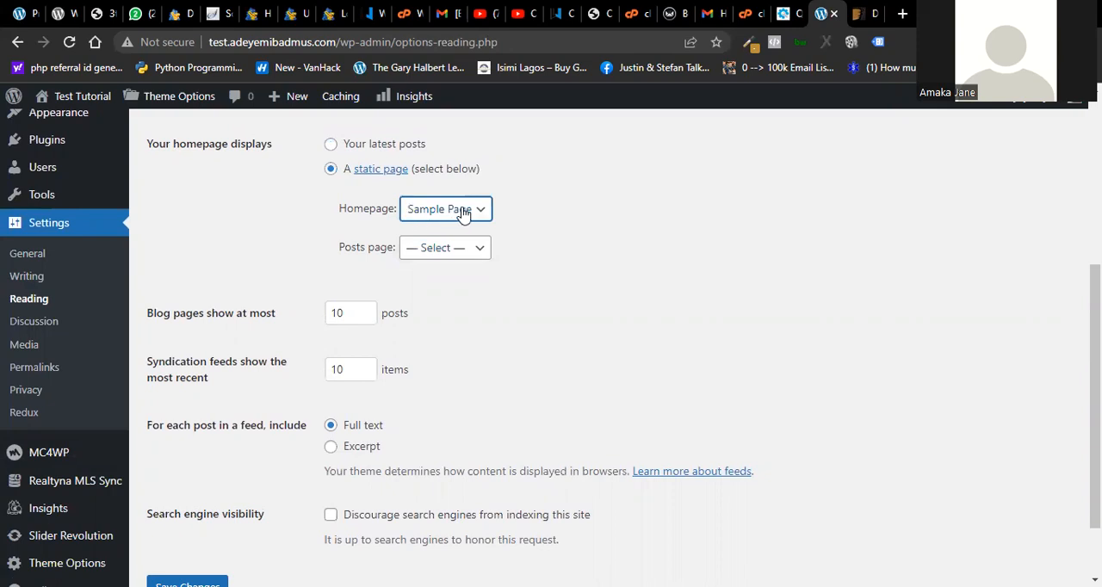
click(463, 213)
click(479, 248)
click(464, 249)
click(556, 260)
scroll(556, 344, down, 2)
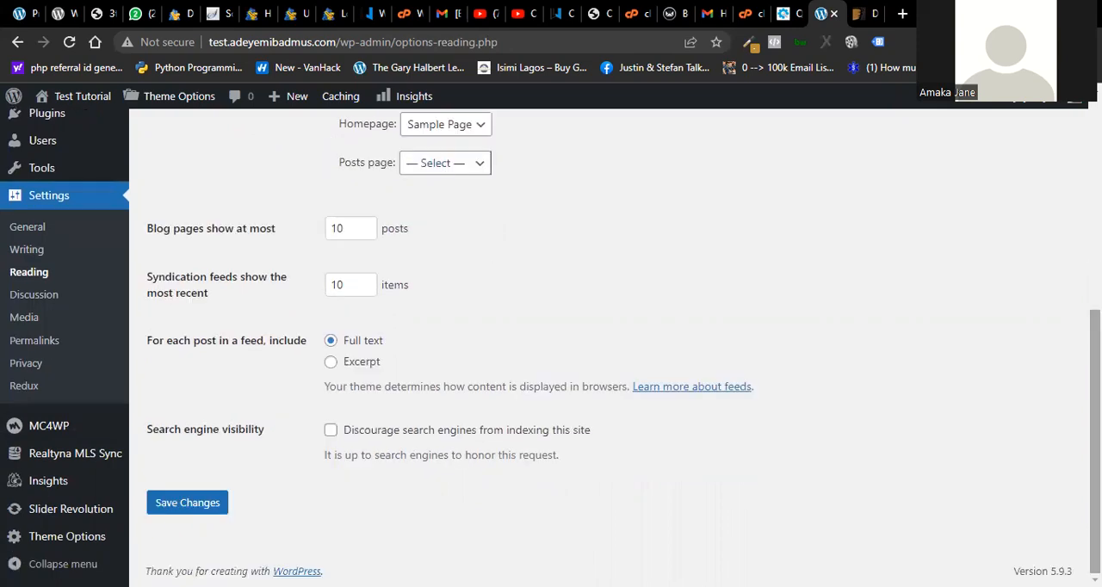
click(175, 500)
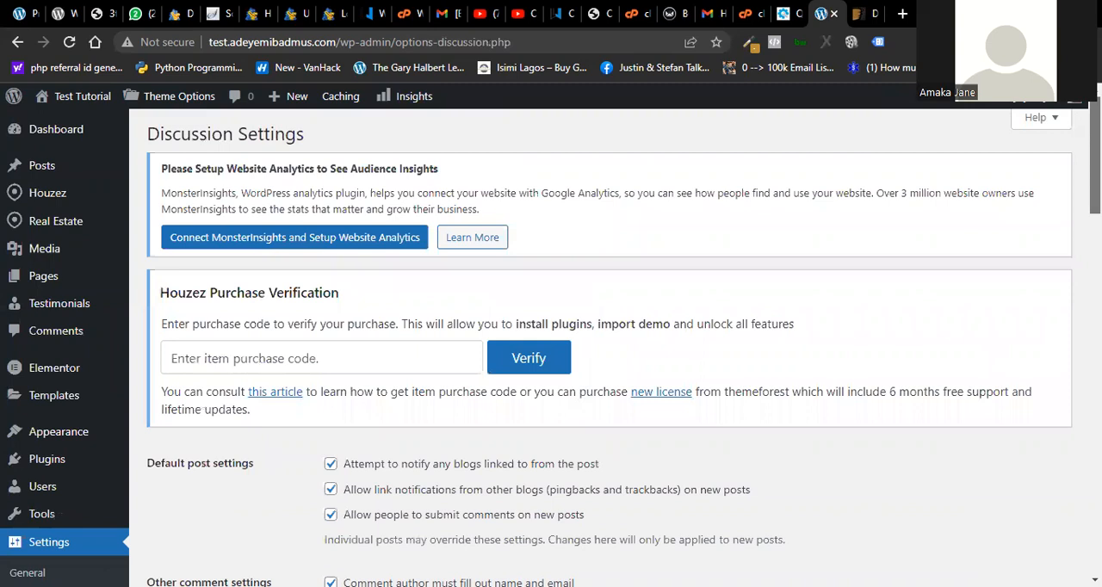
- Look over the Discussion settings, go to the Permalinks settings, choose the Post name structure and save the changes
scroll(94, 248, down, 5)
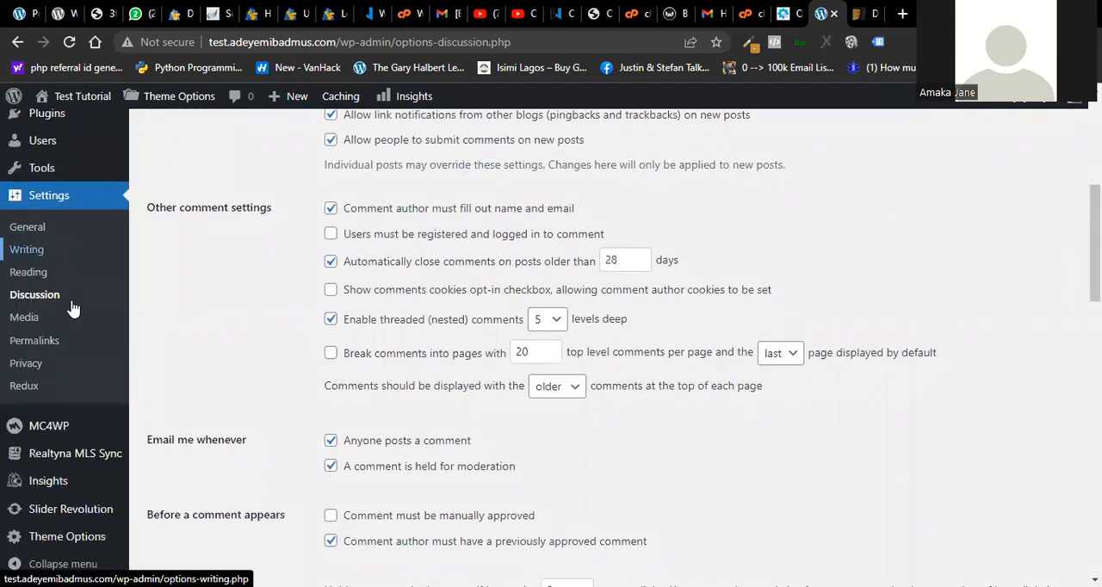
click(35, 340)
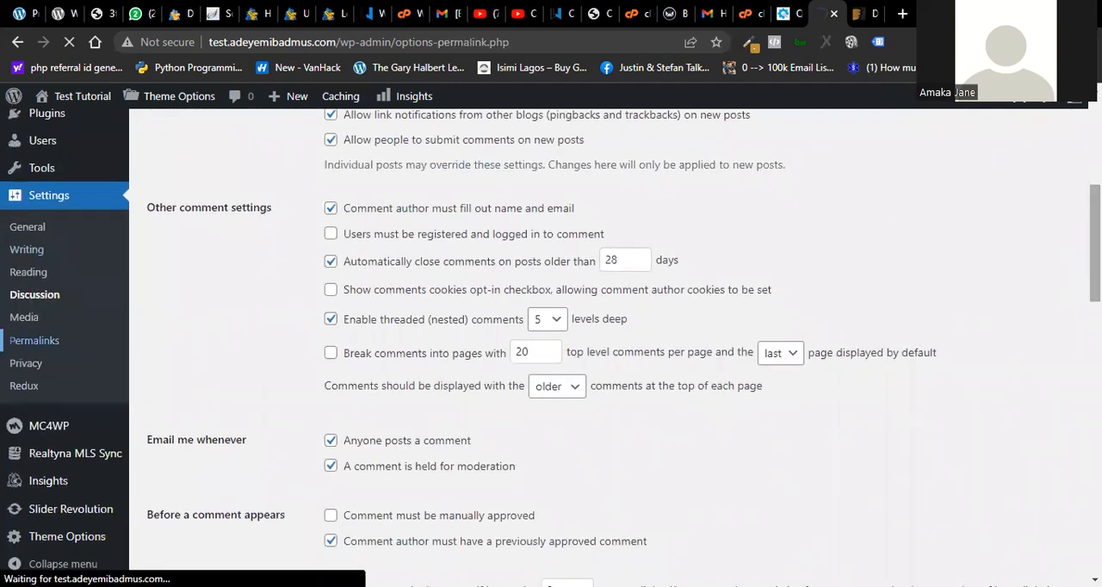
scroll(602, 344, down, 5)
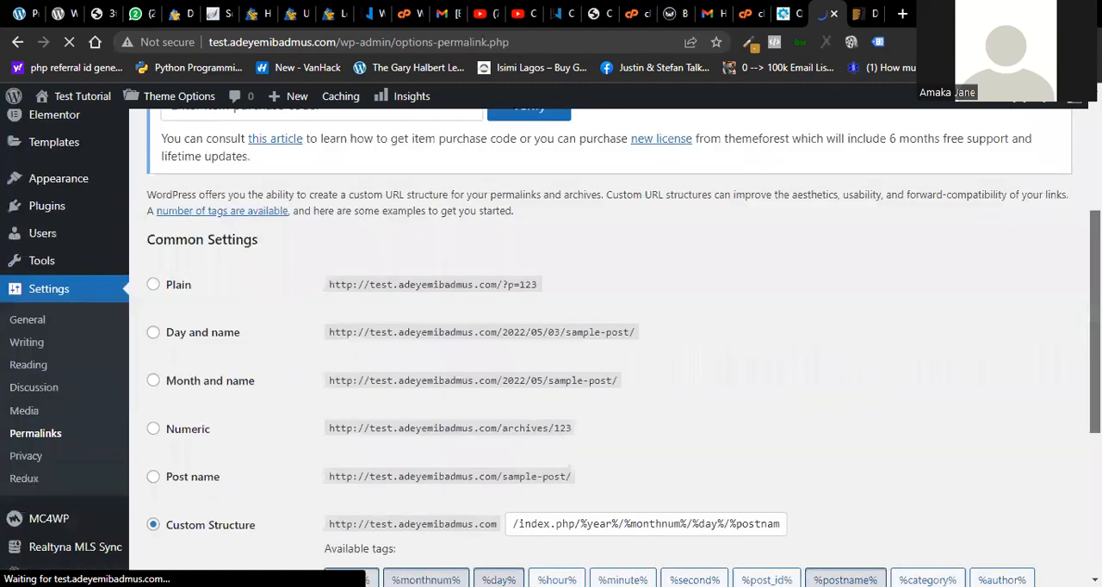
scroll(469, 338, down, 1)
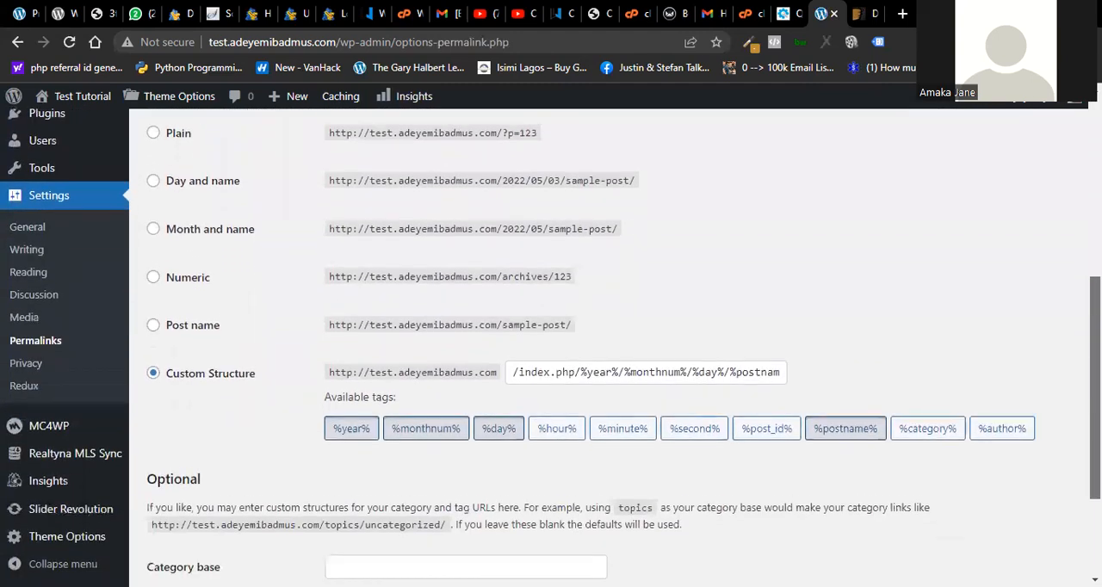
click(723, 353)
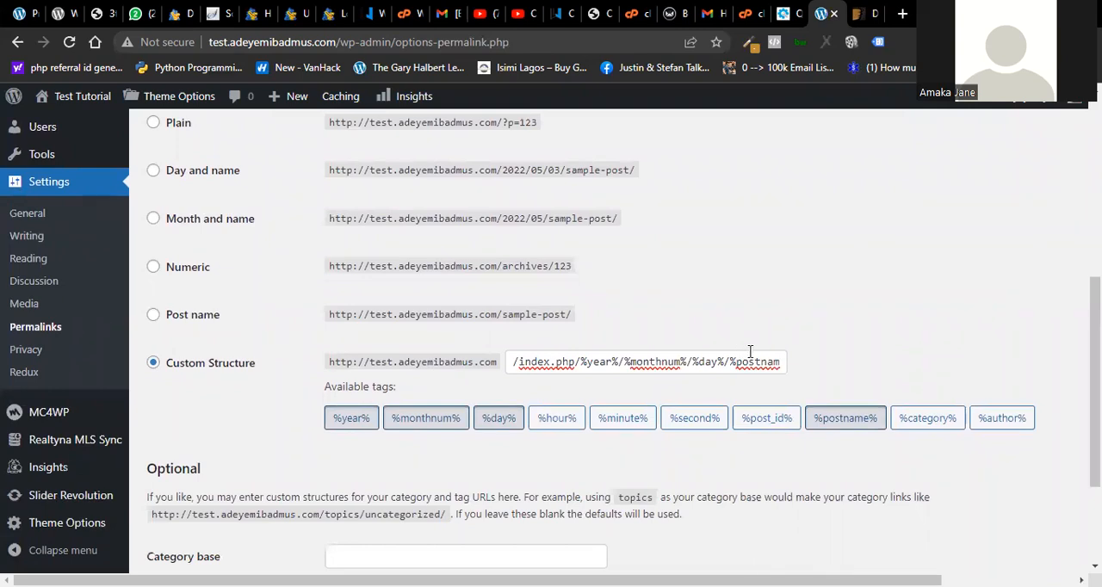
click(152, 314)
scroll(153, 314, down, 2)
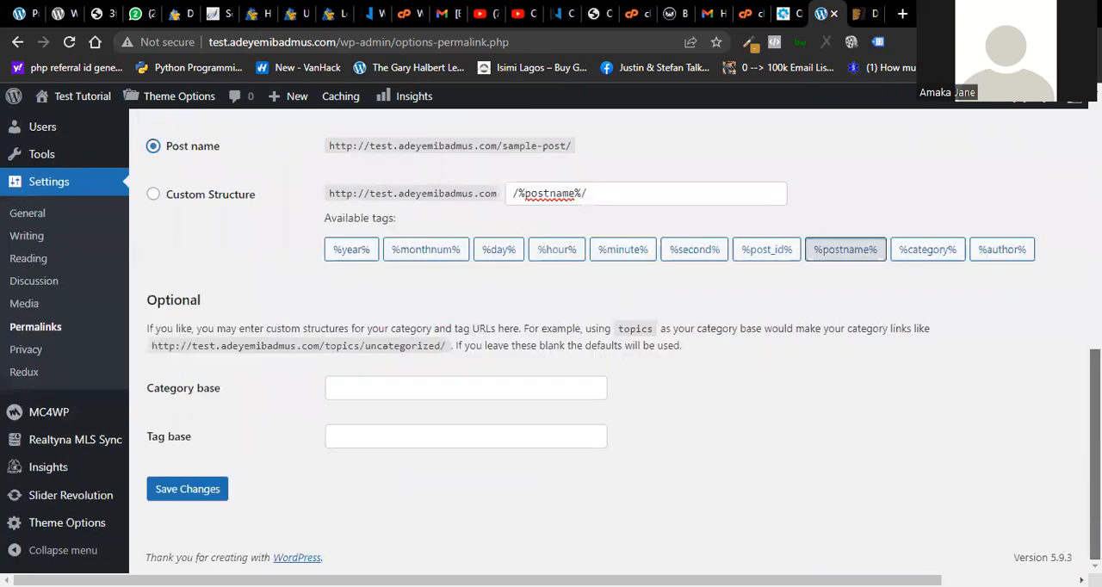
click(204, 492)
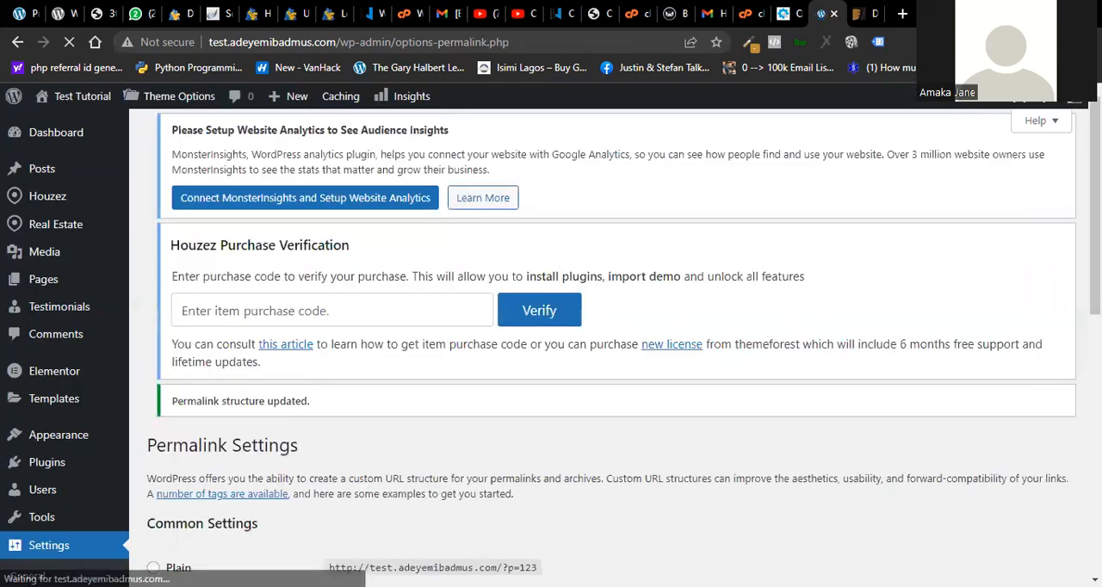
- Open the General section of the Houzez Theme Options
drag(1095, 250, 1094, 447)
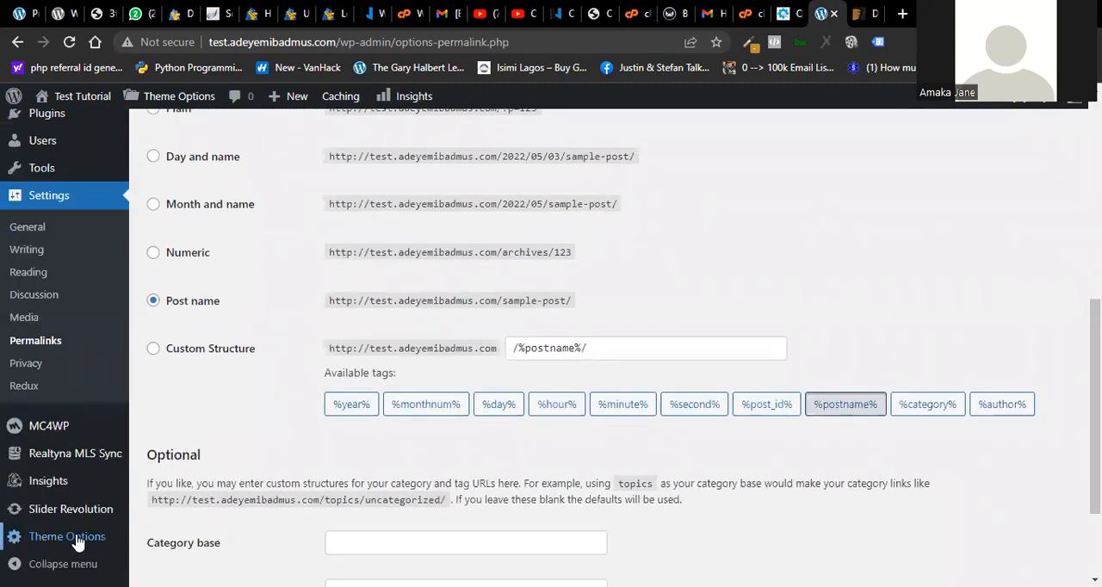
mouse_move(78, 541)
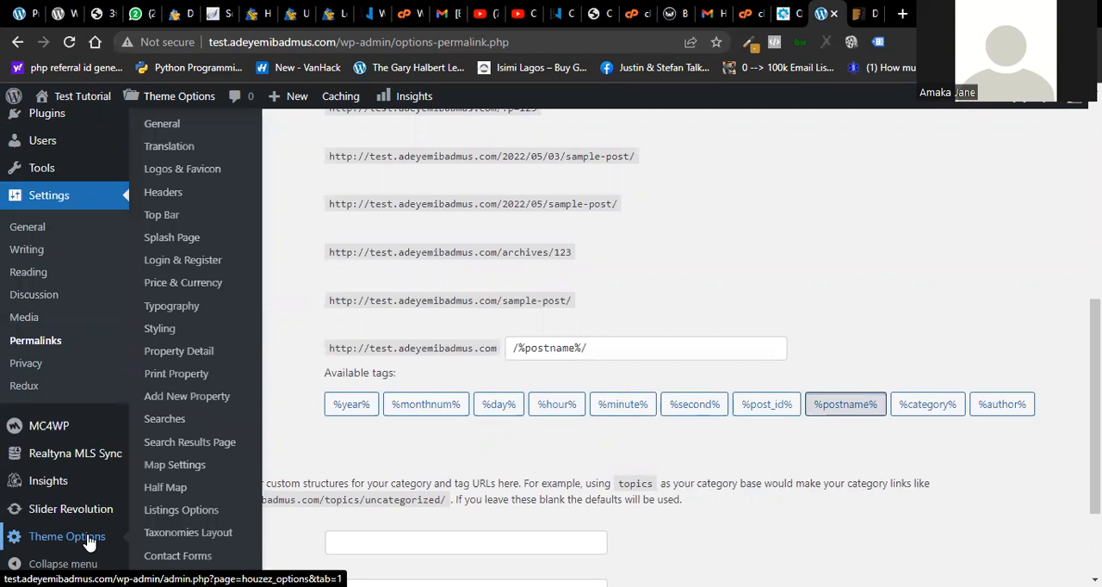
click(161, 123)
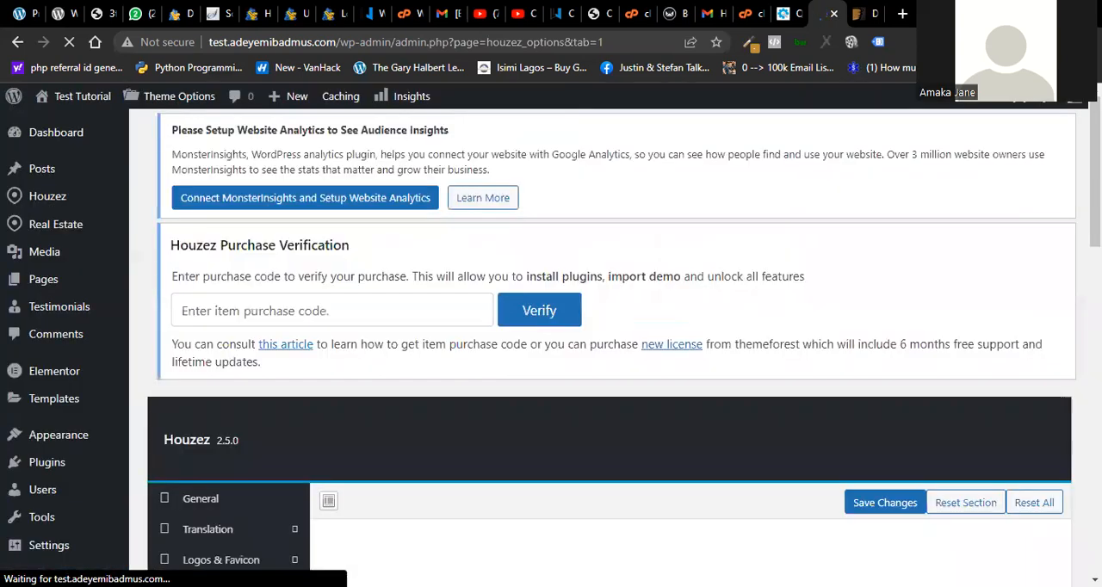
- Look through the Translation, Logos & Favicon and Headers sections of the Houzez theme options and the remaining option categories
drag(1095, 172, 1094, 242)
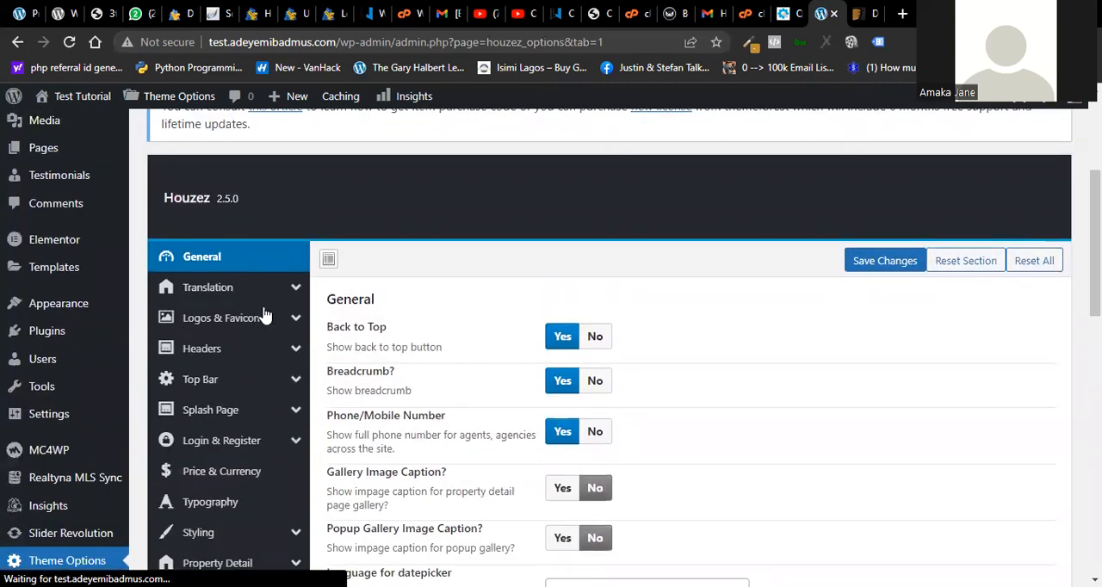
click(226, 293)
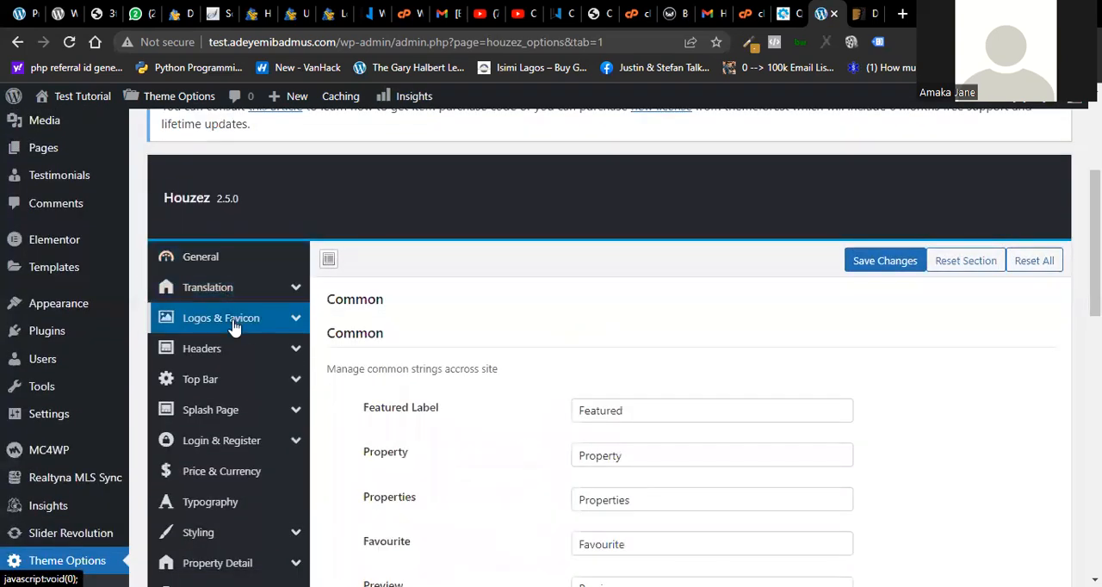
click(234, 326)
click(201, 348)
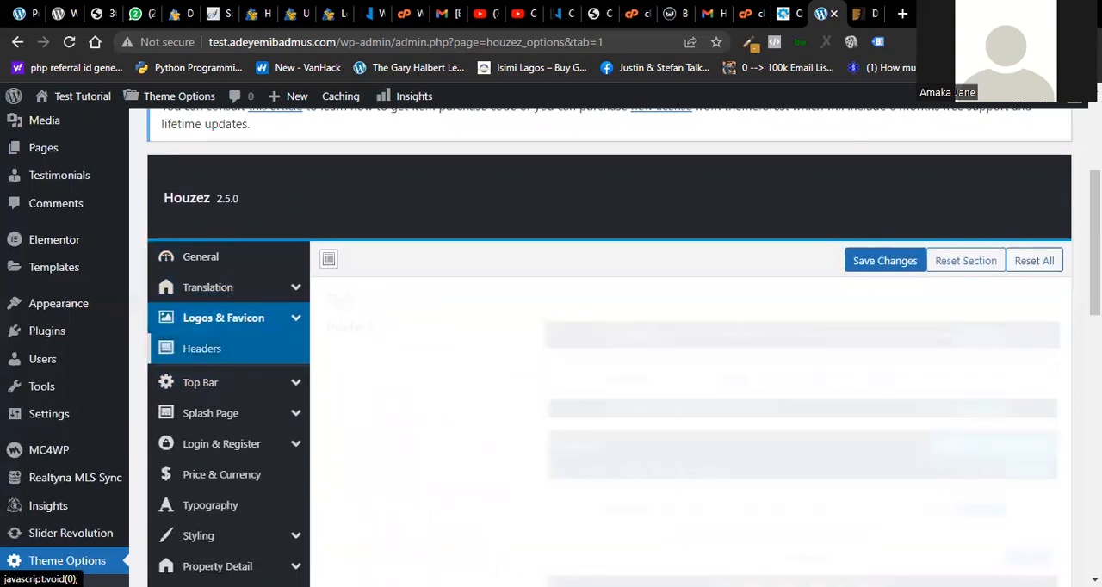
scroll(602, 344, down, 8)
scroll(603, 344, down, 10)
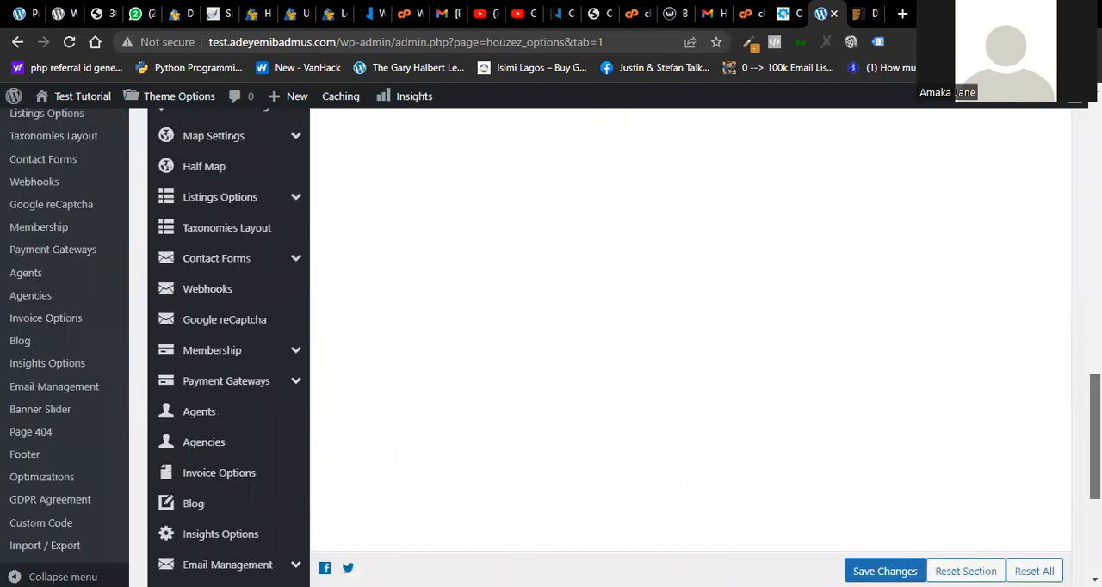
scroll(602, 345, up, 8)
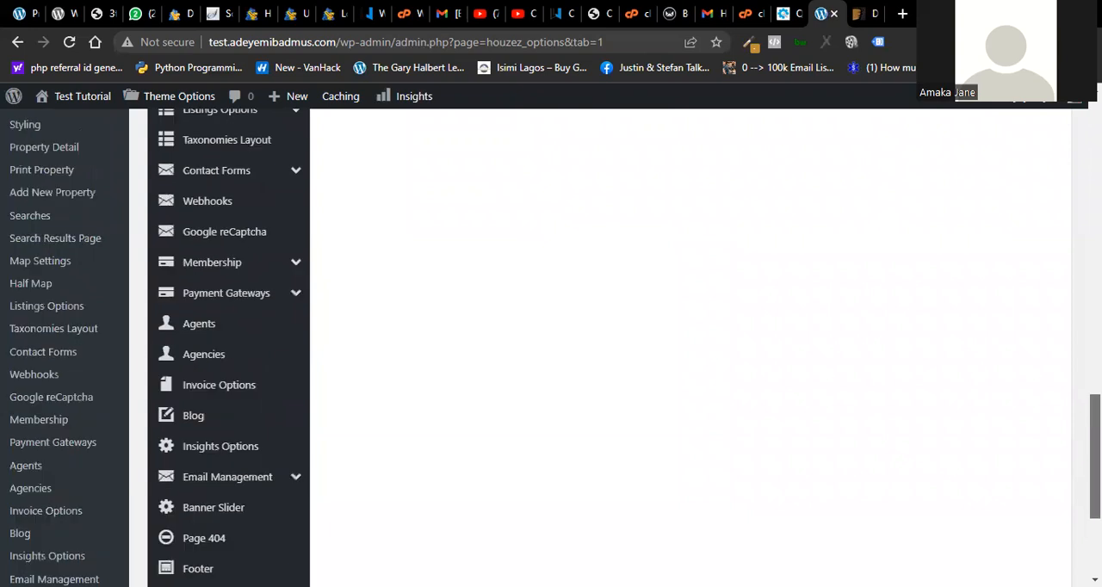
drag(1094, 352, 1095, 345)
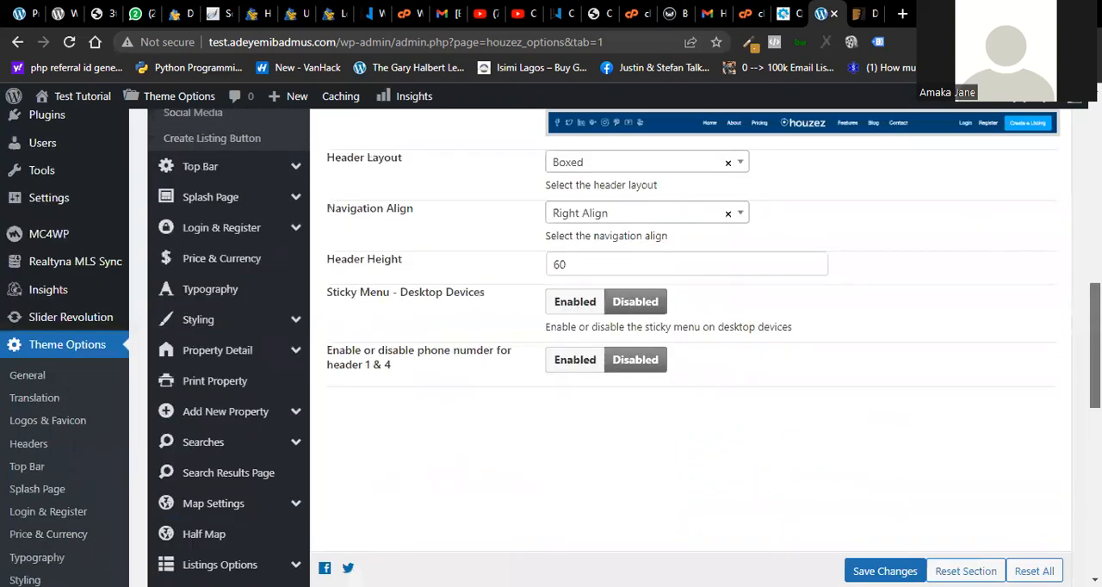
- Open the Slider Revolution page of the WordPress dashboard
click(60, 319)
drag(1094, 344, 1095, 247)
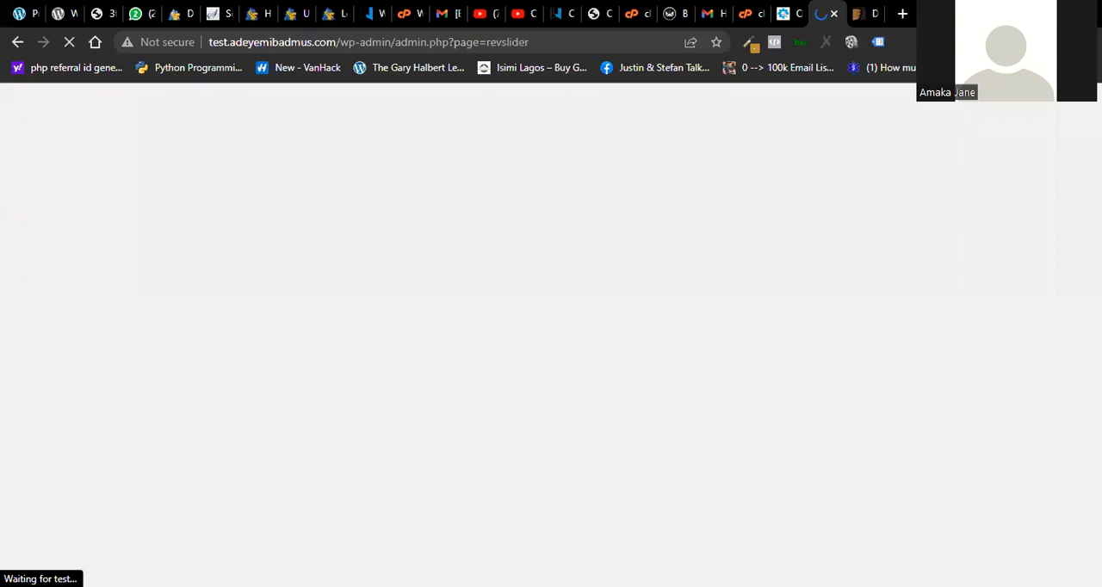
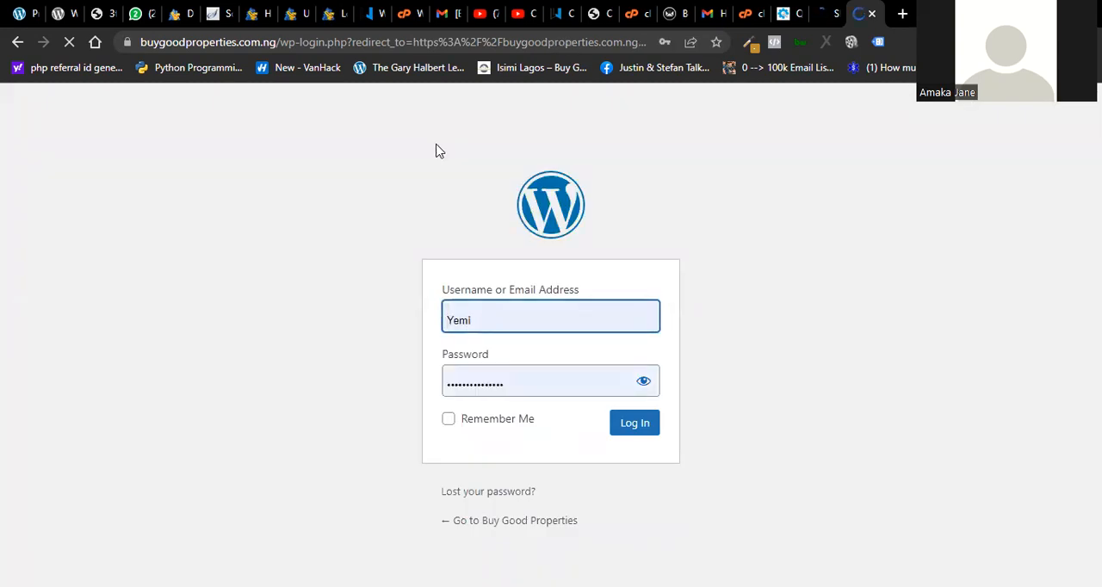
- Log in to the Buy Good Properties WordPress admin with Remember Me enabled and postpone the administration email verification
click(447, 418)
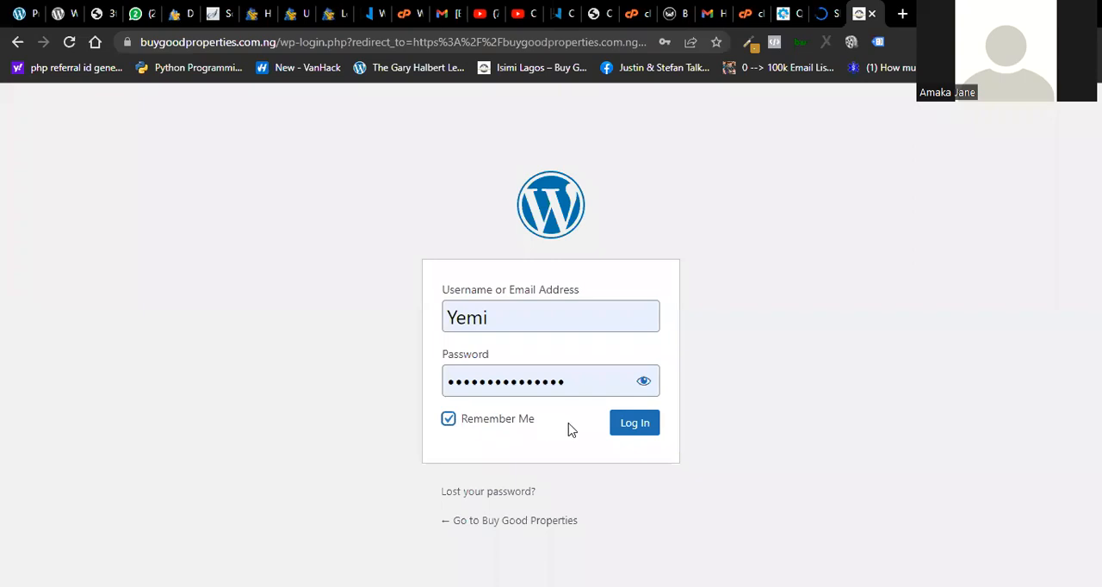
click(624, 432)
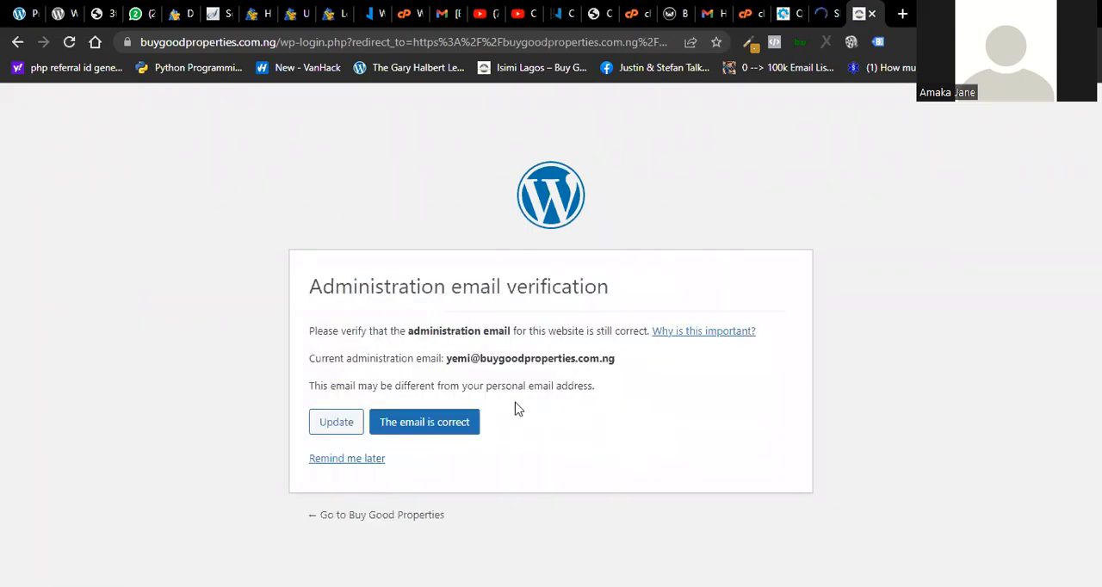
click(370, 462)
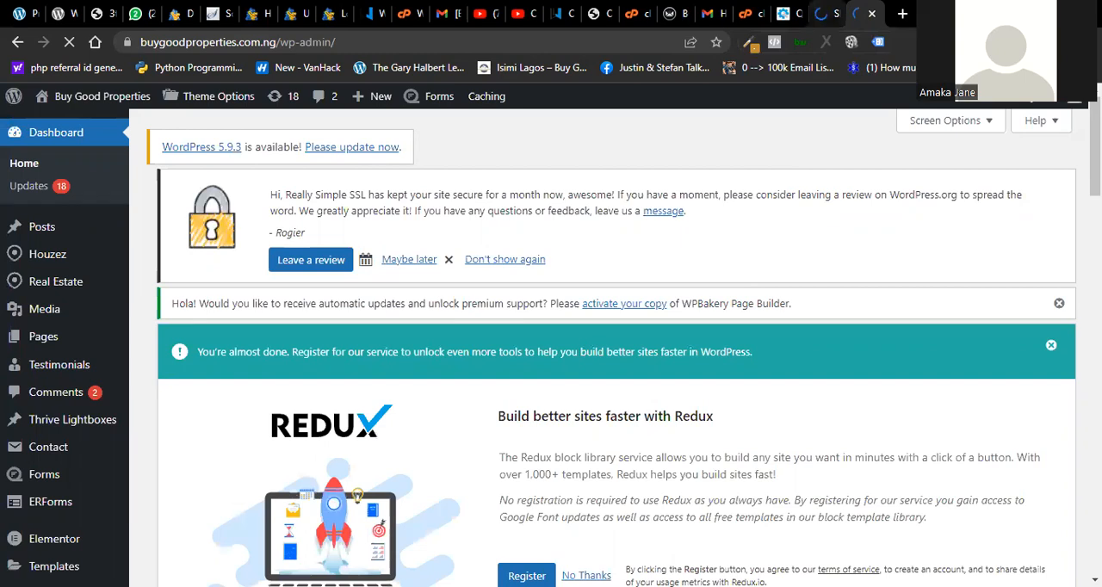
- Open the test site's wp-admin dashboard in a new browser tab, reusing the base address from the Slider Revolution page
click(827, 13)
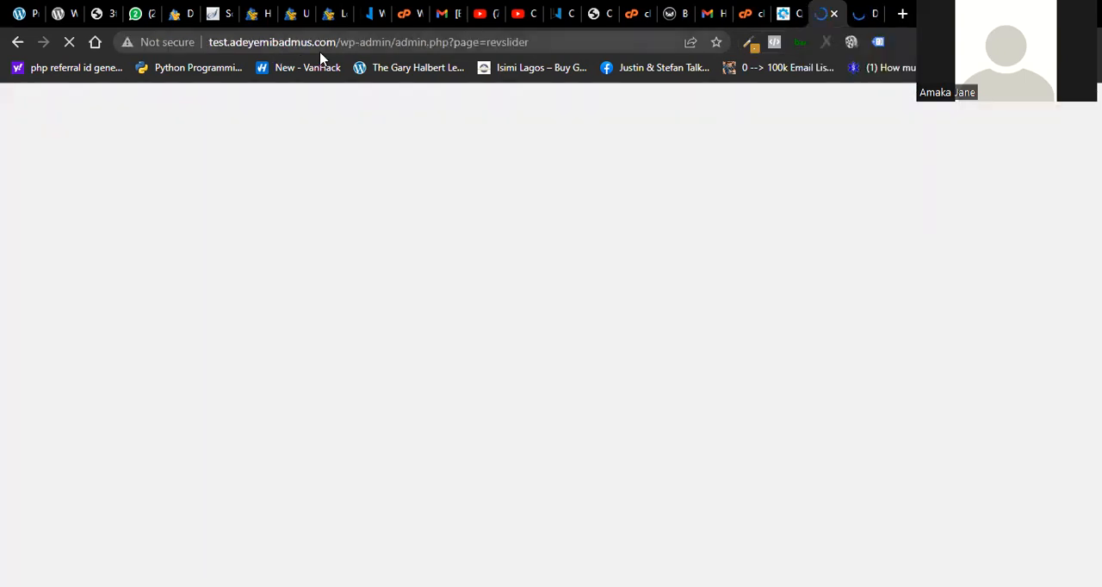
click(391, 42)
drag(391, 43, 172, 47)
key(ctrl+c)
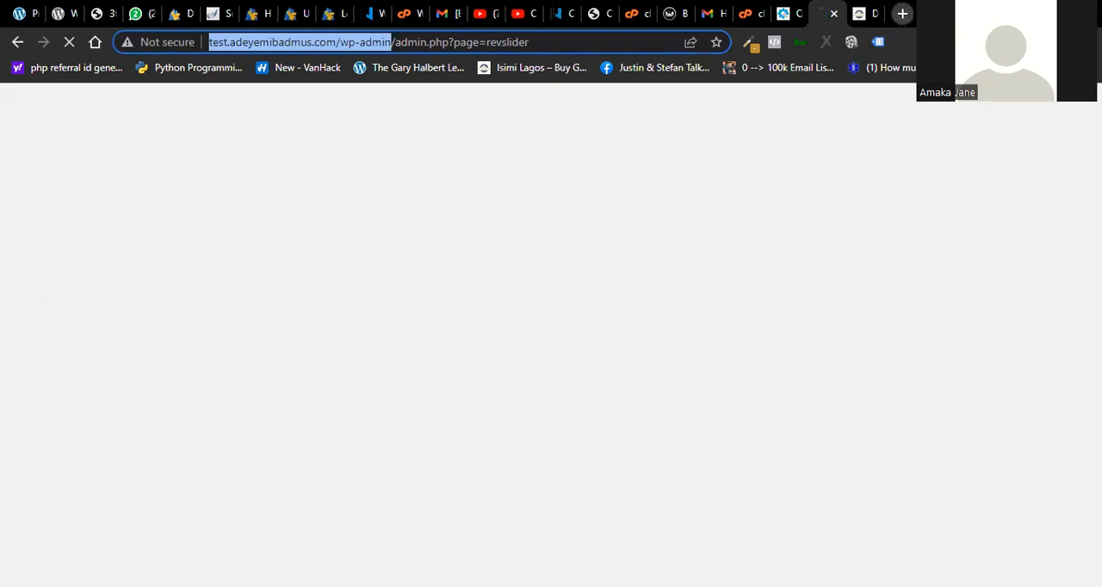
click(902, 13)
key(ctrl+v)
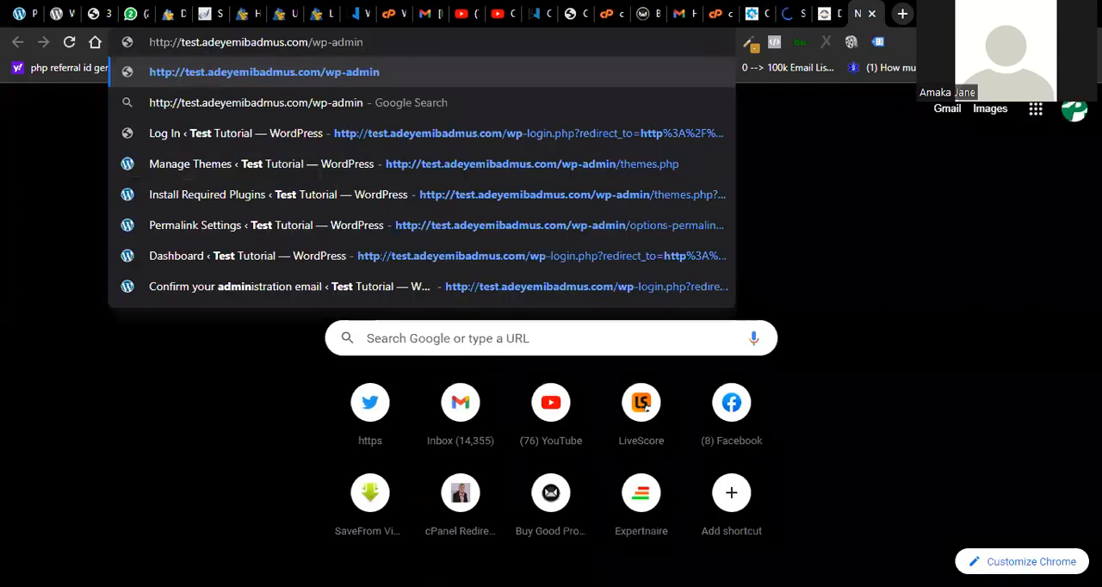
key(Return)
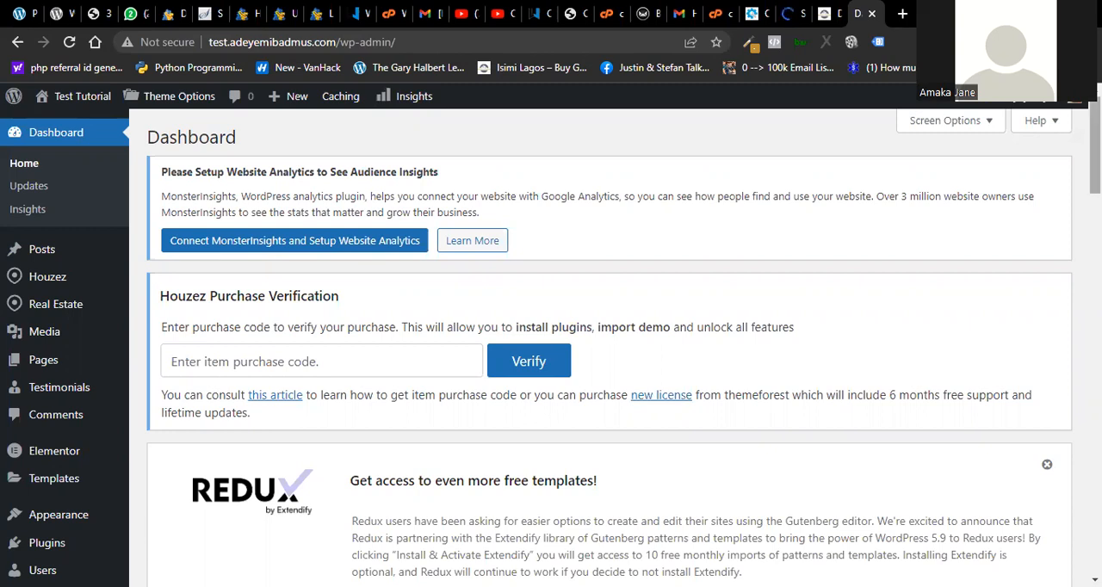
- Open the Installed Plugins page of the test site
scroll(929, 253, down, 3)
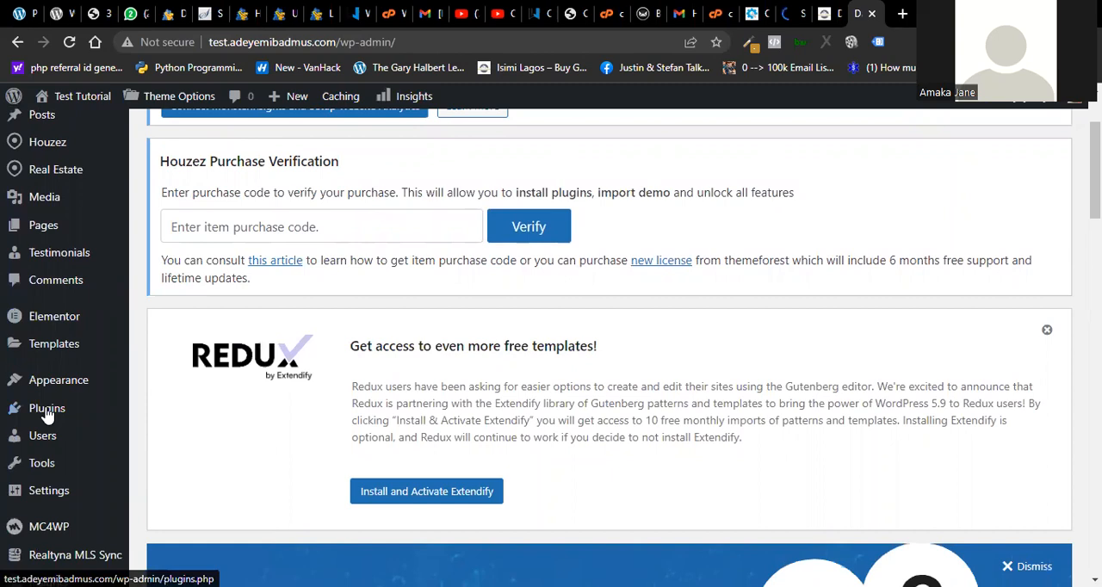
mouse_move(46, 415)
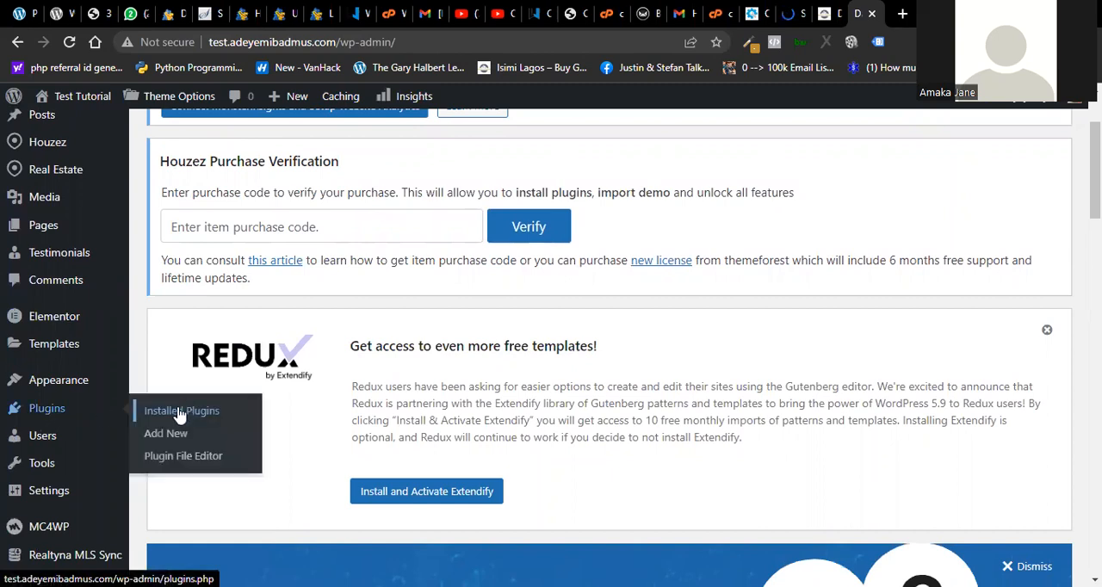
click(180, 415)
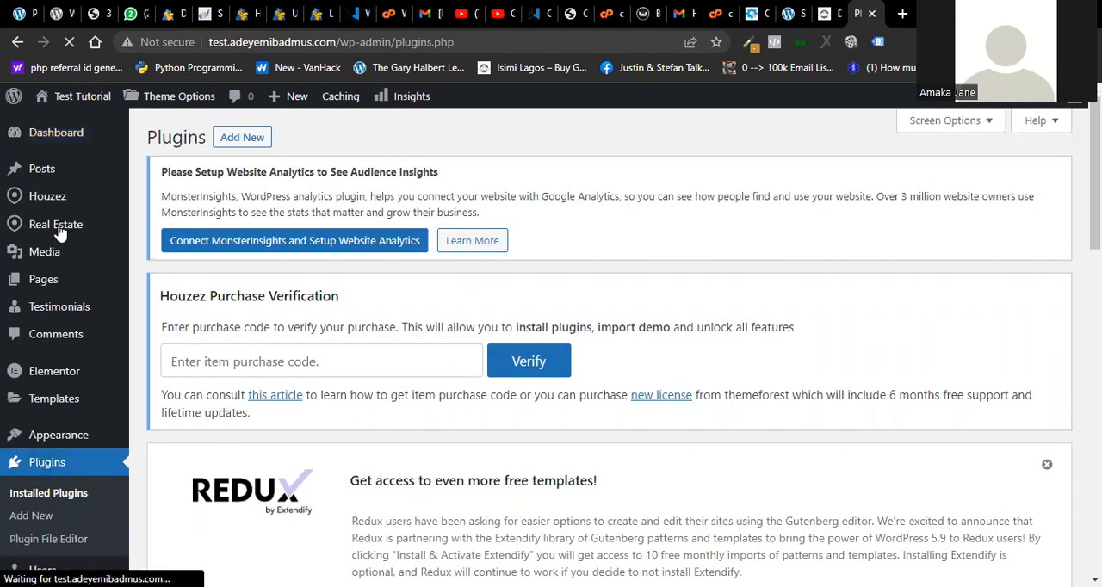
- Look through the installed plugins list, from Elementor to Template Library and Redux Framework
mouse_move(52, 200)
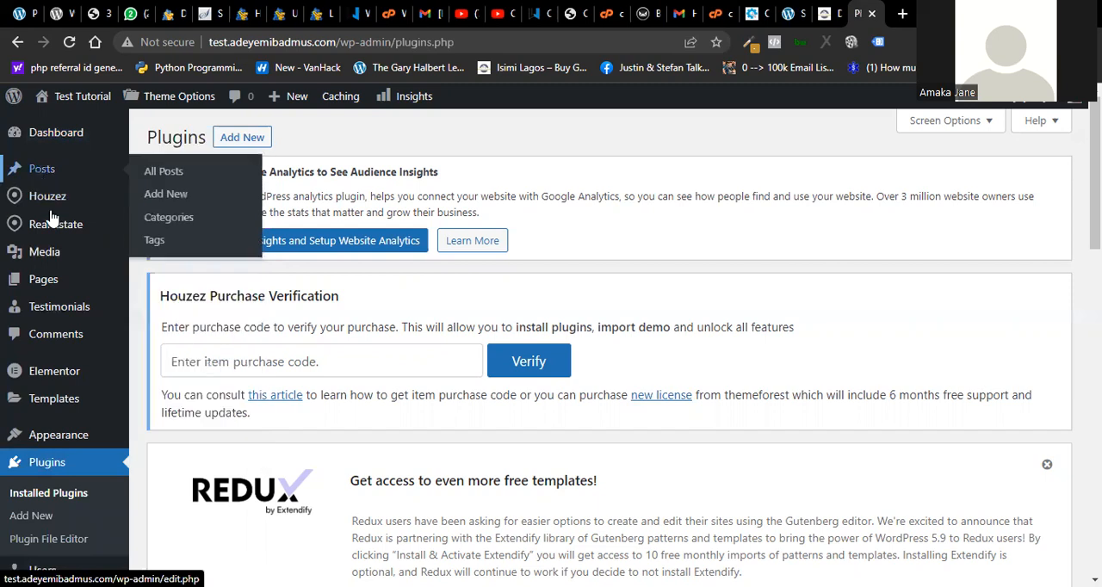
mouse_move(53, 224)
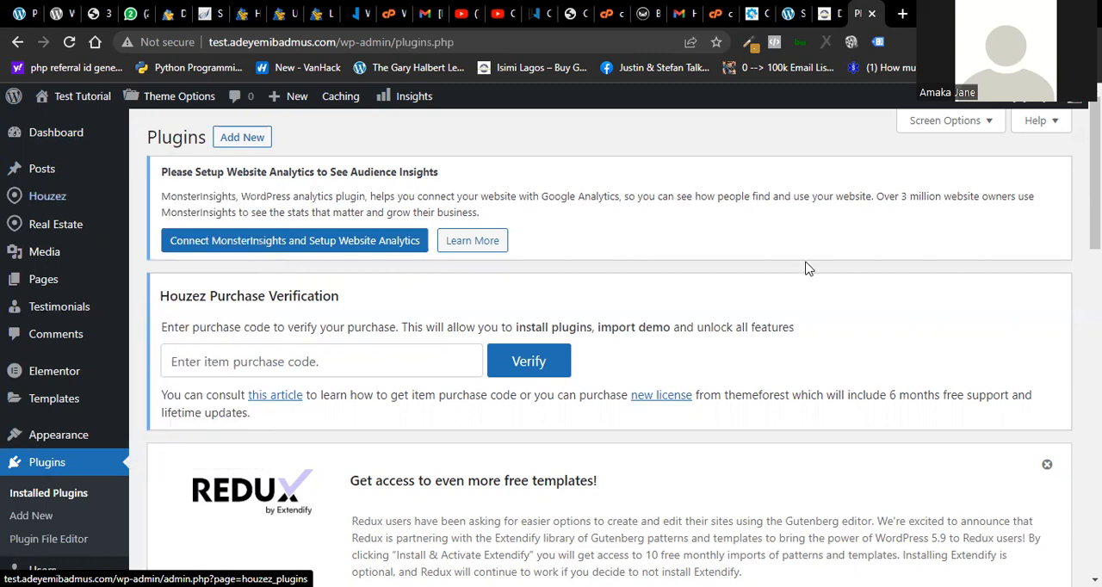
scroll(876, 430, down, 6)
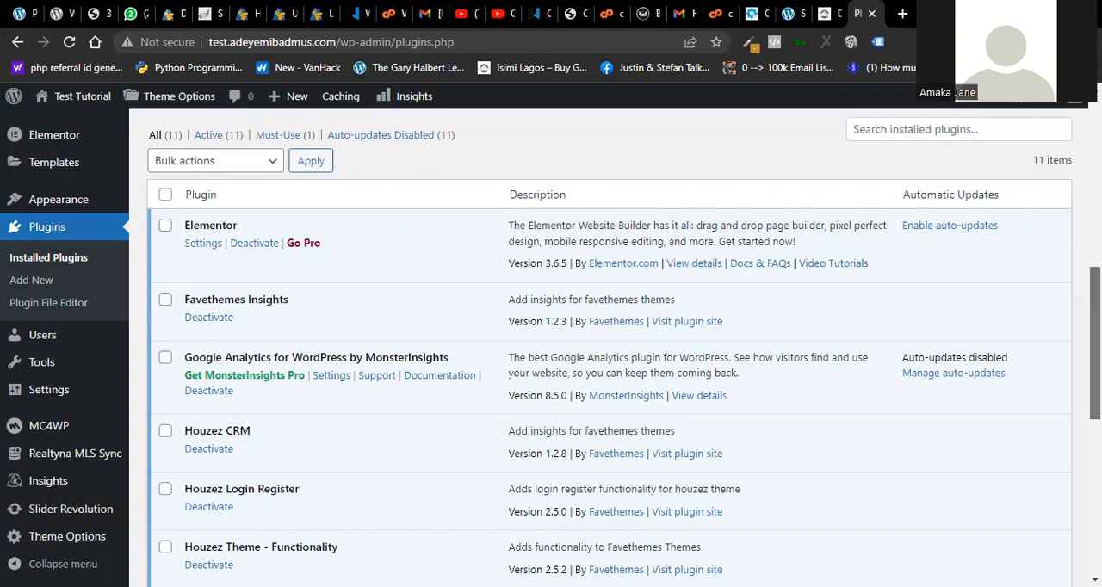
scroll(1094, 344, down, 2)
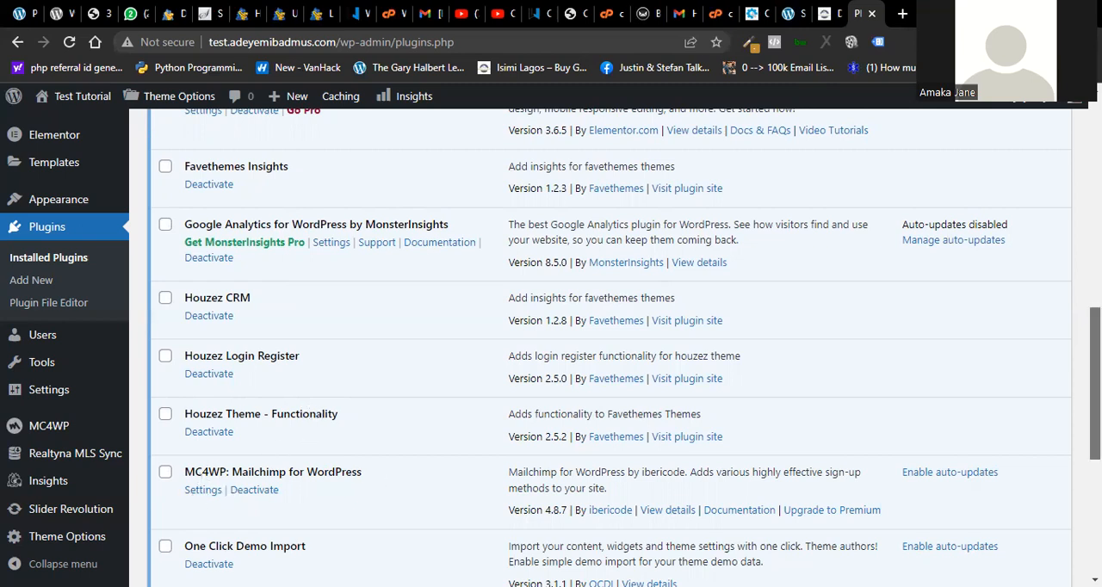
scroll(375, 479, down, 3)
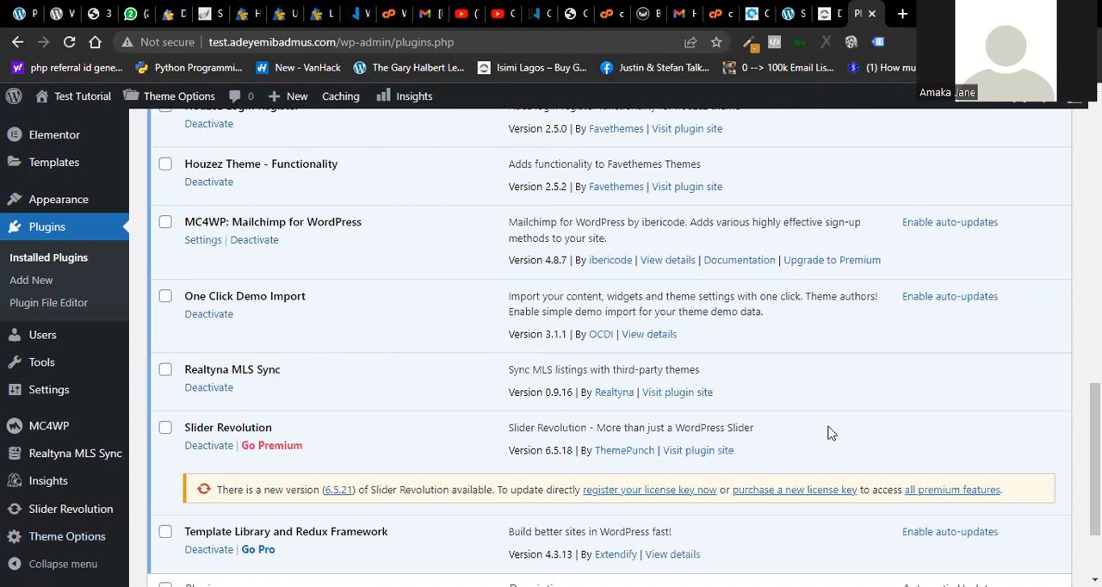
scroll(606, 344, down, 2)
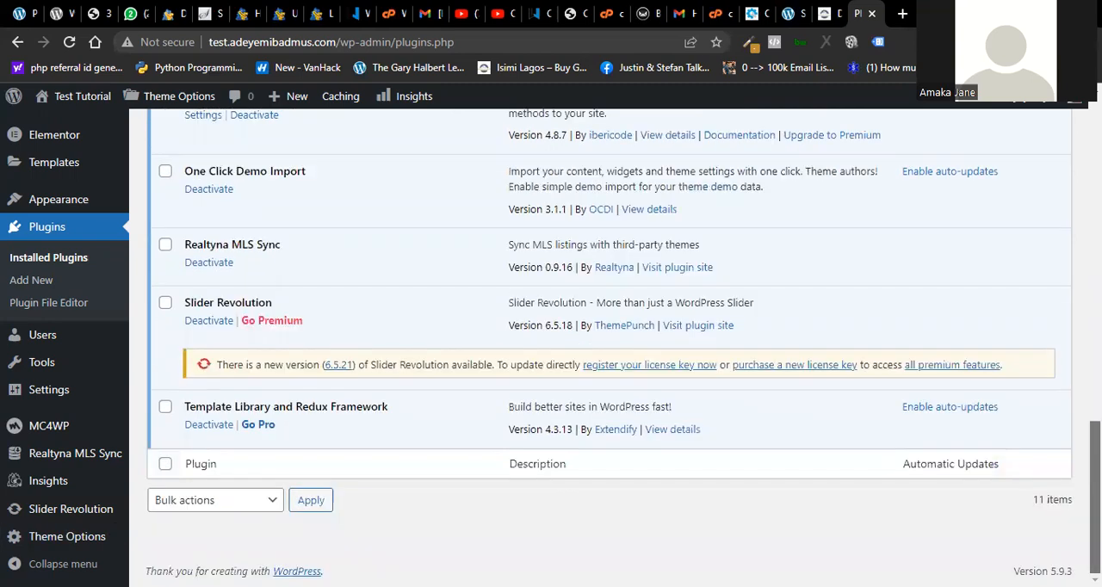
scroll(606, 345, up, 1)
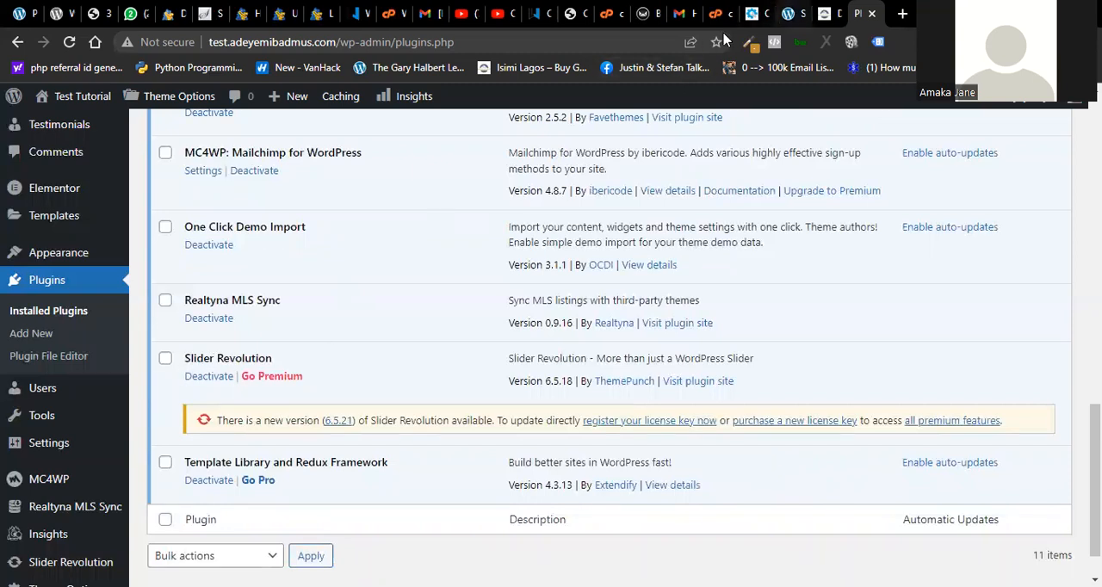
- Check the Slider Revolution overview page of the test site and return to the installed plugins list
click(785, 14)
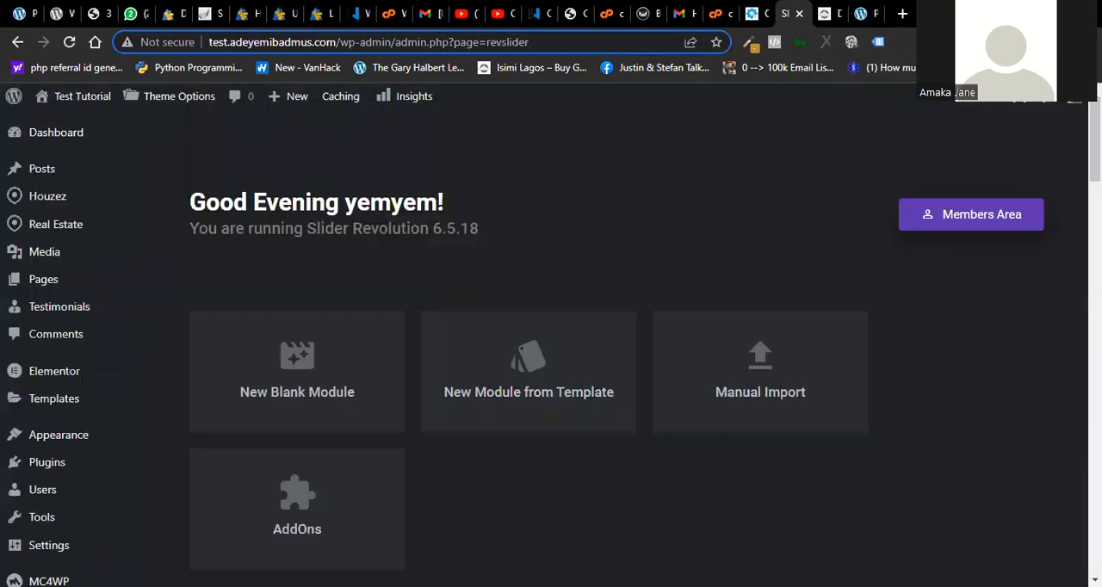
mouse_move(1095, 140)
mouse_down()
mouse_move(1094, 230)
mouse_move(1095, 139)
mouse_up()
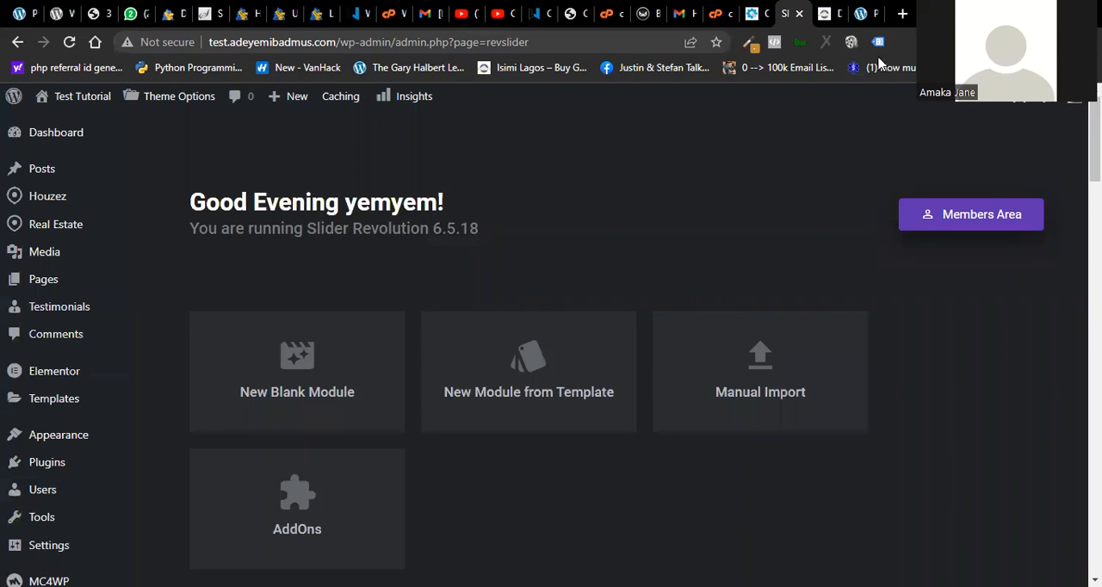
click(863, 13)
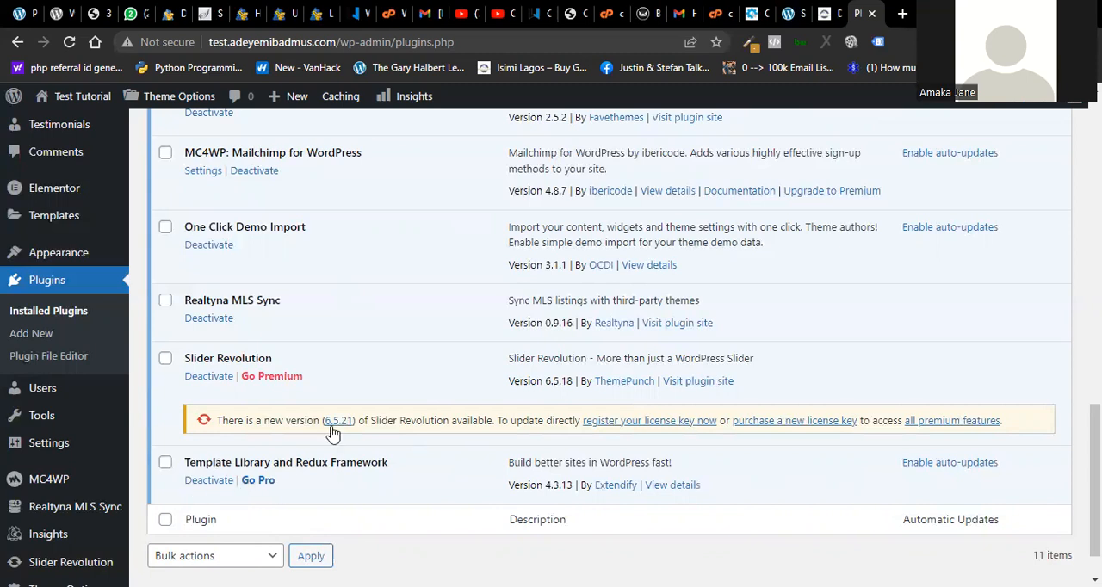
- Reload the Installed Plugins page of the test site and examine the entries available under Houzez
scroll(333, 432, up, 3)
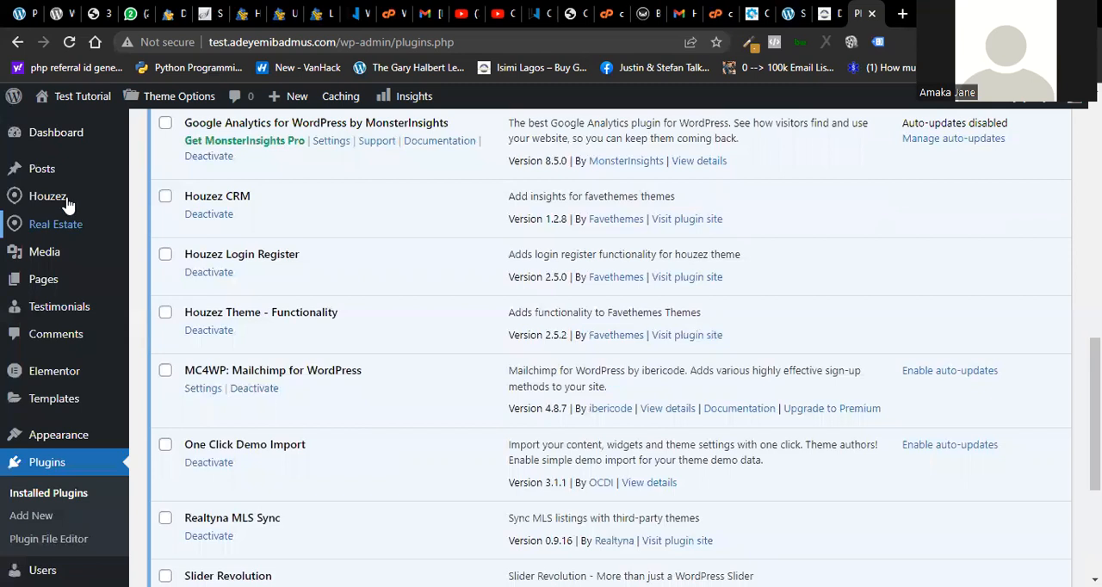
click(258, 44)
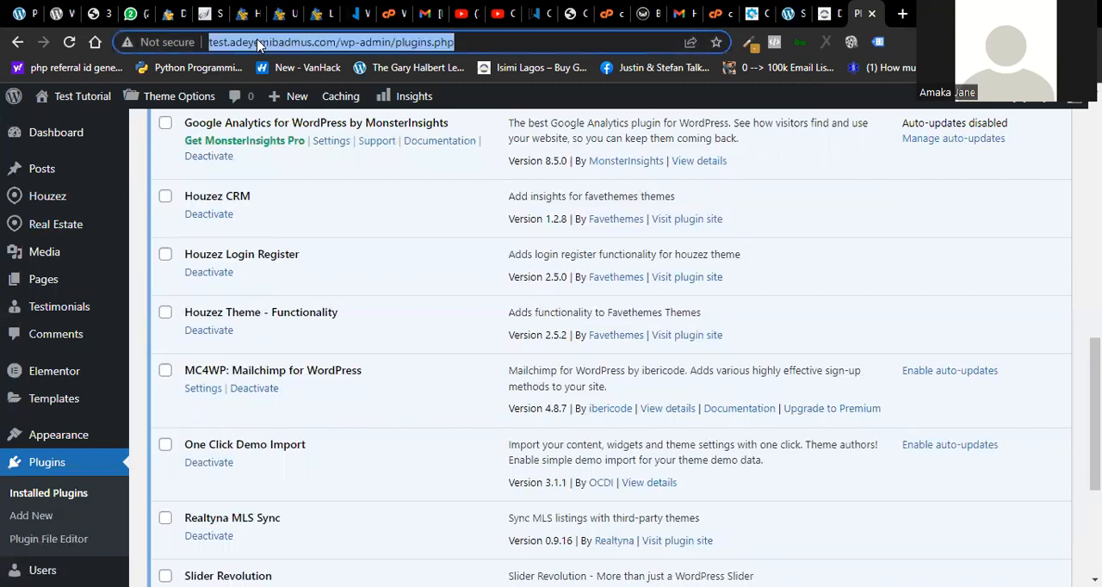
key(Return)
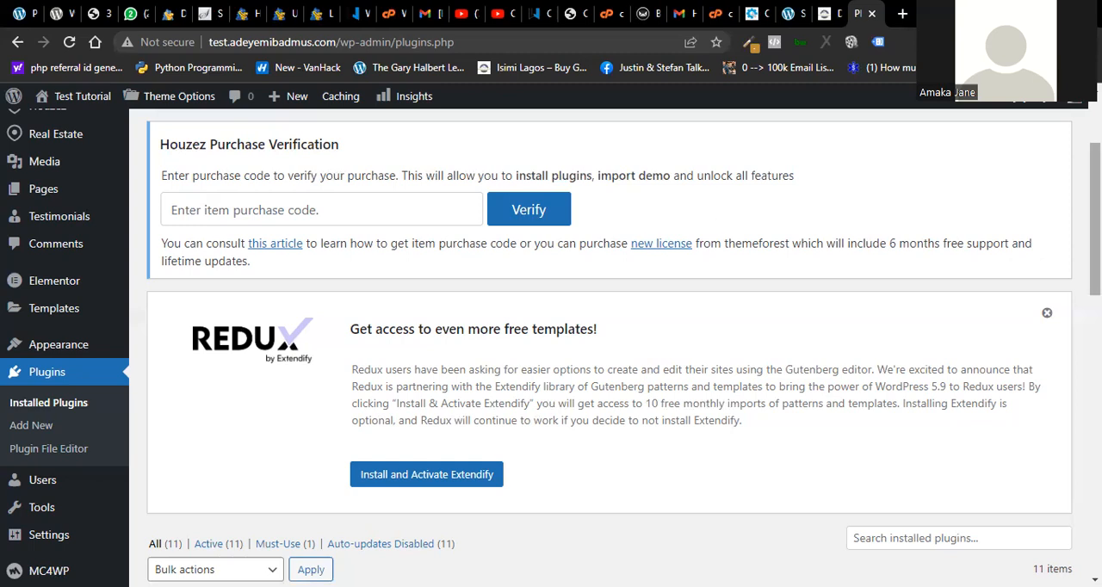
scroll(611, 344, down, 3)
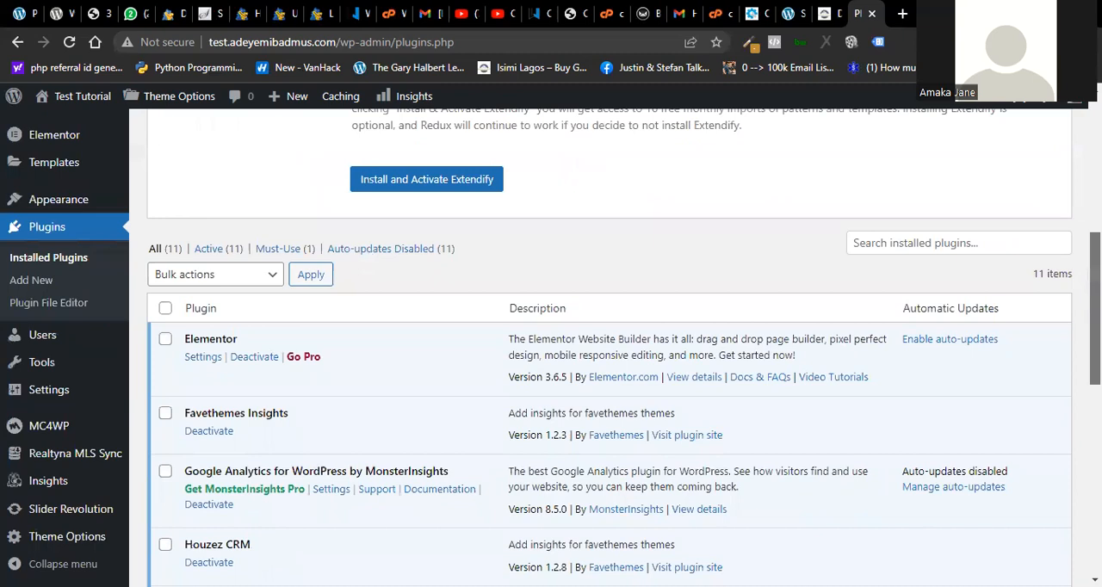
scroll(609, 347, up, 4)
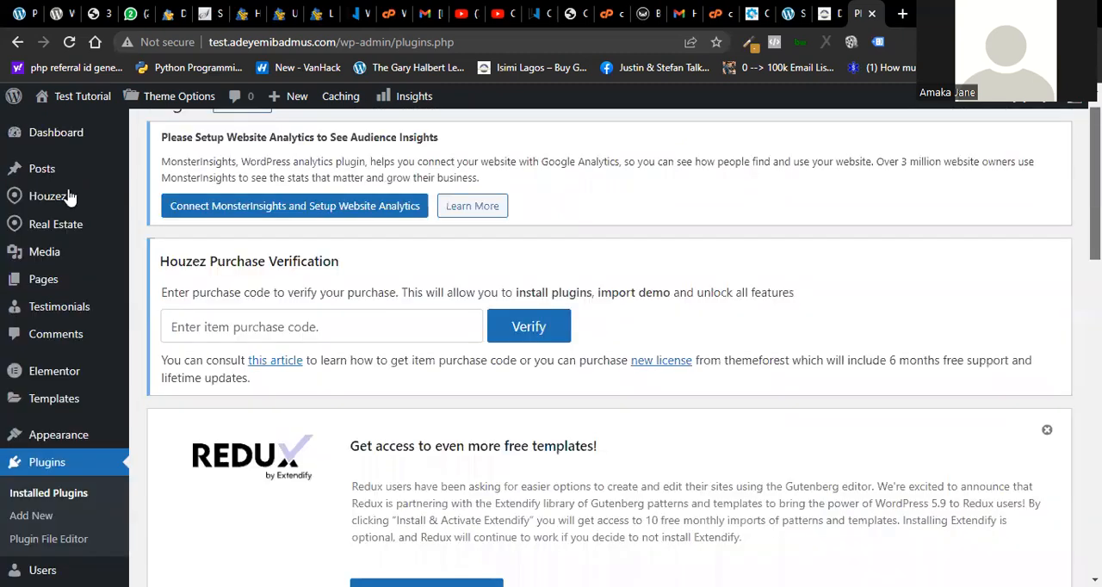
mouse_move(70, 197)
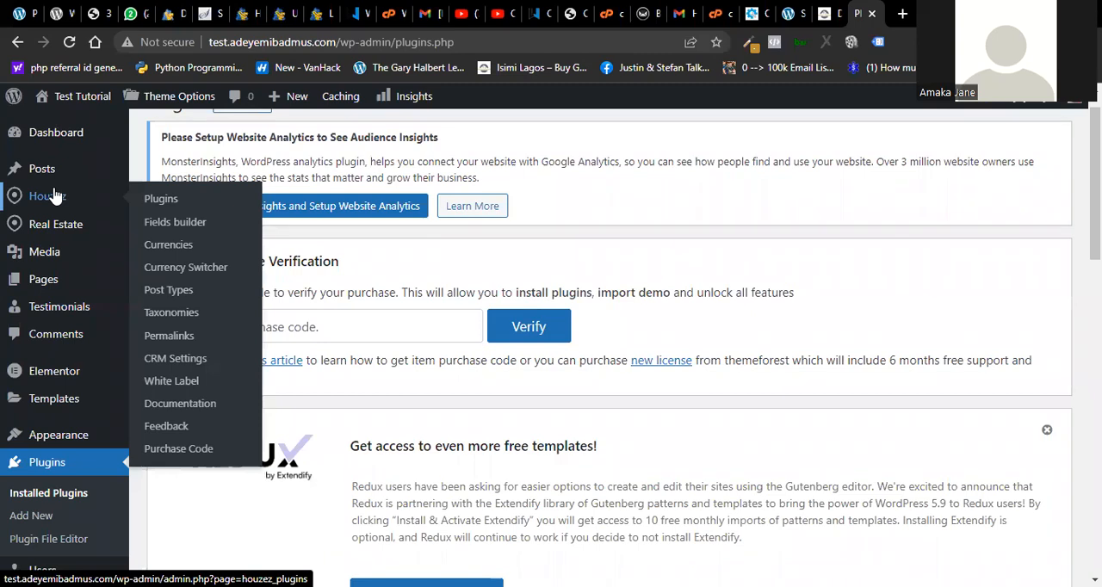
mouse_move(54, 225)
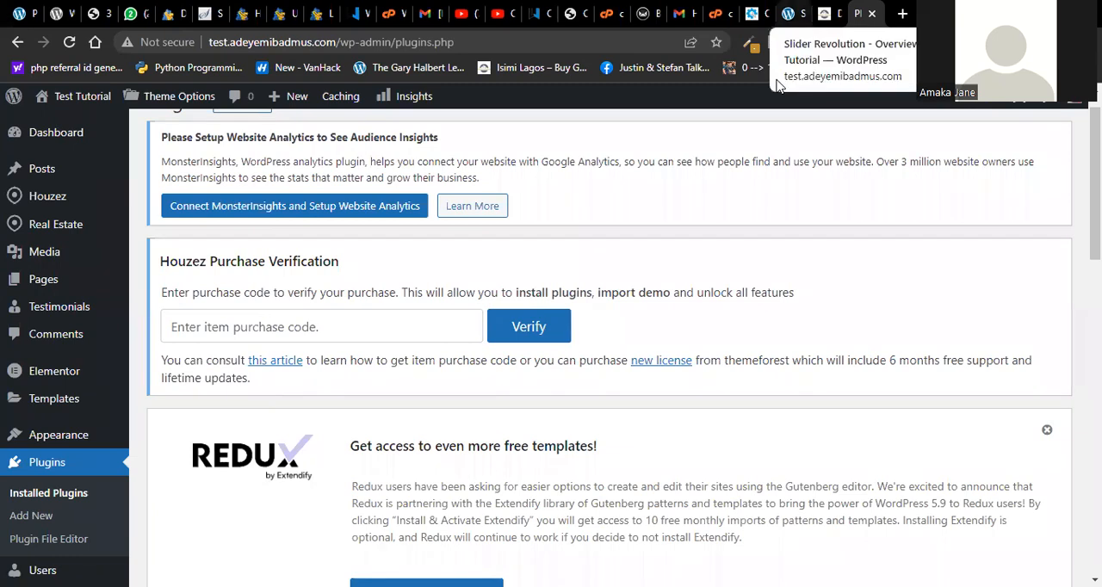
- Switch to the Buy Good Properties dashboard and open the Houzez Demo Import page
click(828, 14)
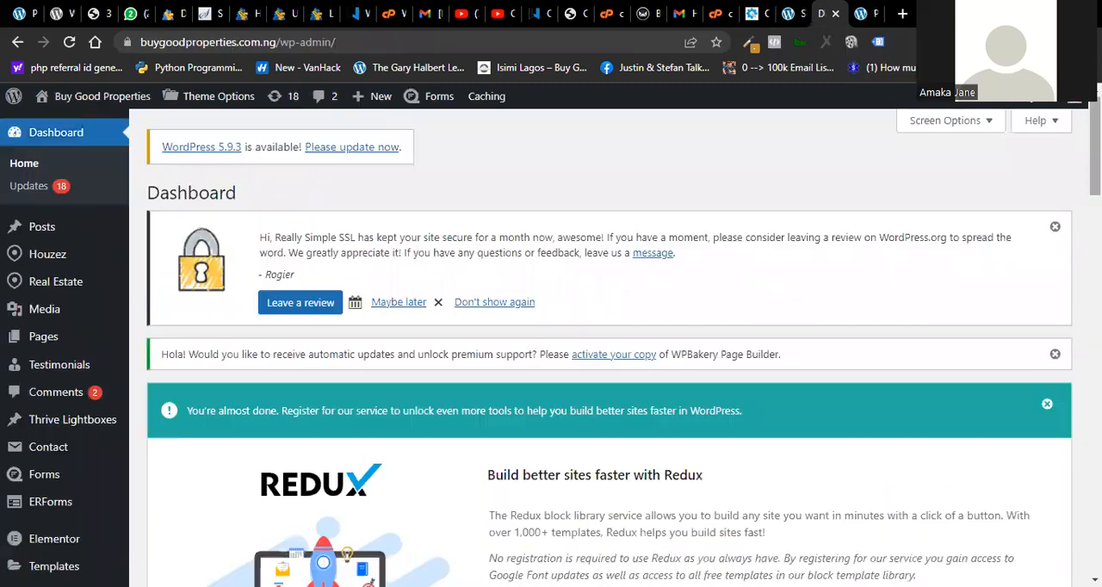
drag(1094, 148, 1095, 196)
scroll(76, 226, up, 3)
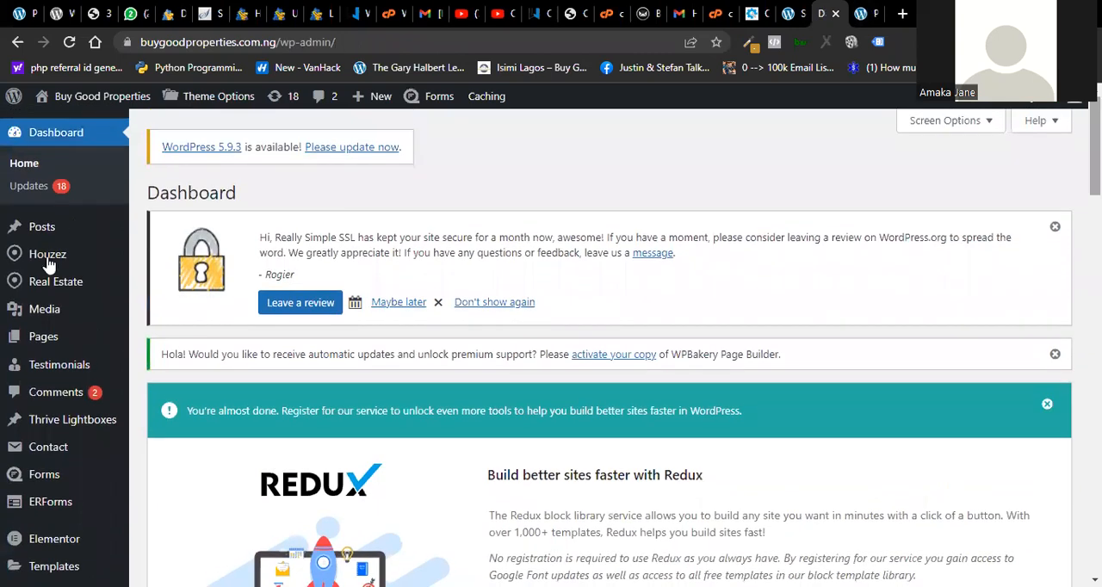
mouse_move(49, 263)
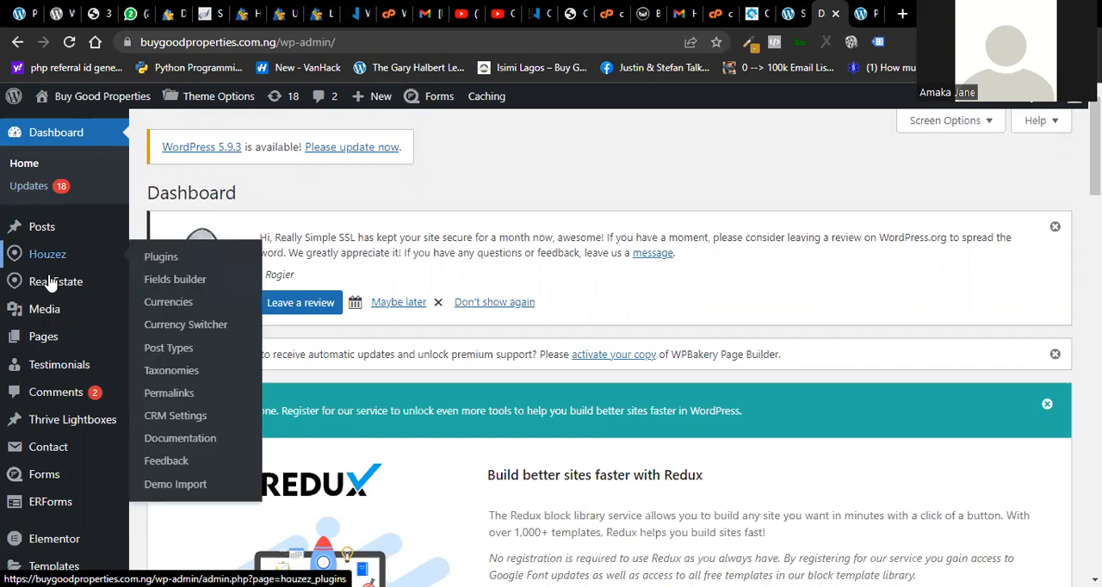
mouse_move(53, 287)
click(169, 486)
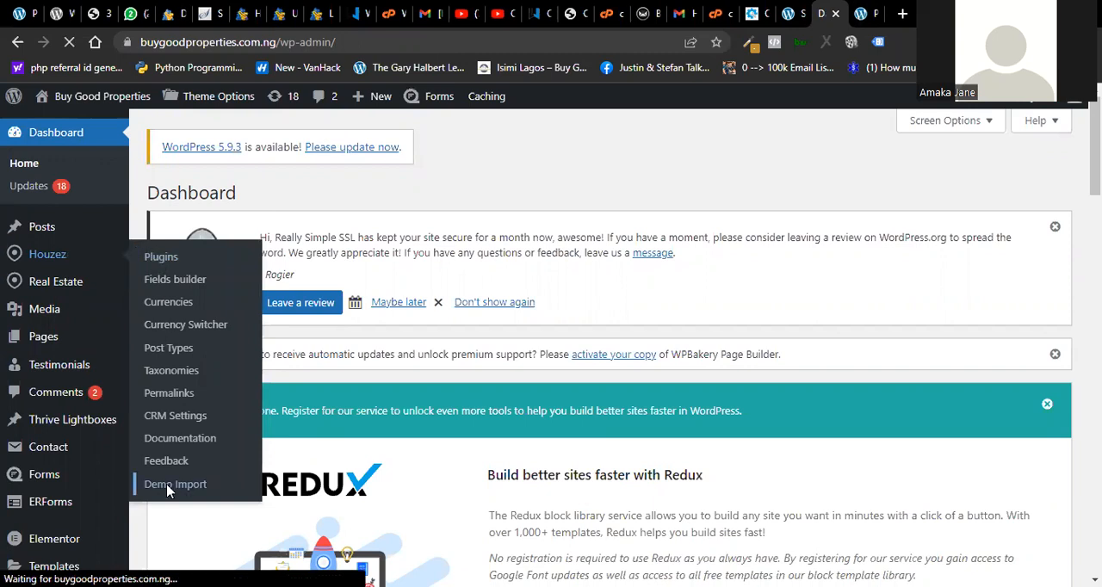
- Compare the test site's plugins page with the Buy Good Properties One Click Demo Import page and its Houzez entries
click(785, 14)
key(ctrl+Tab)
key(ctrl+Tab)
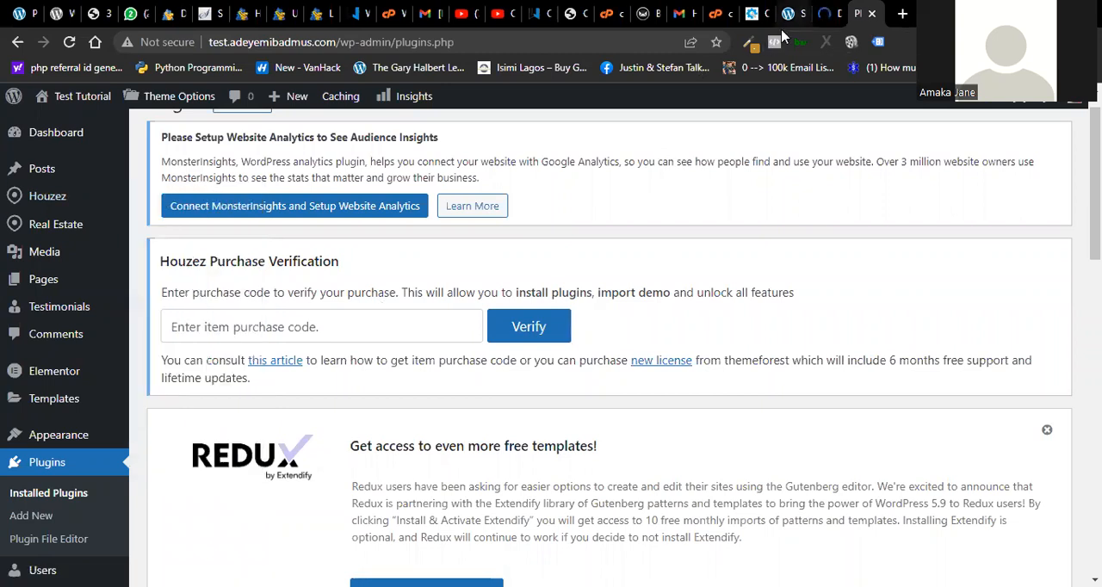
click(826, 13)
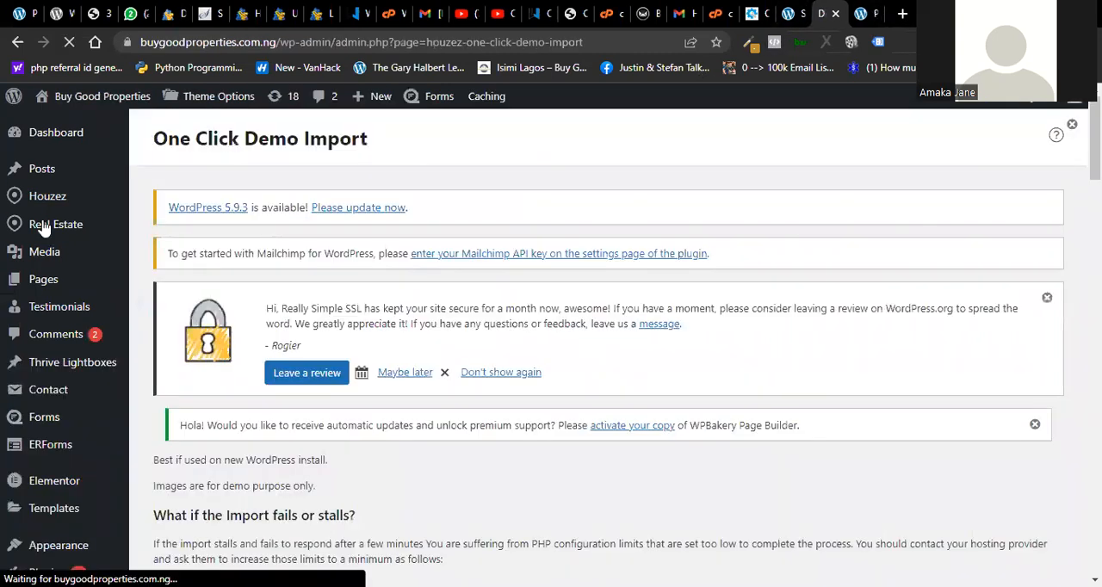
mouse_move(13, 199)
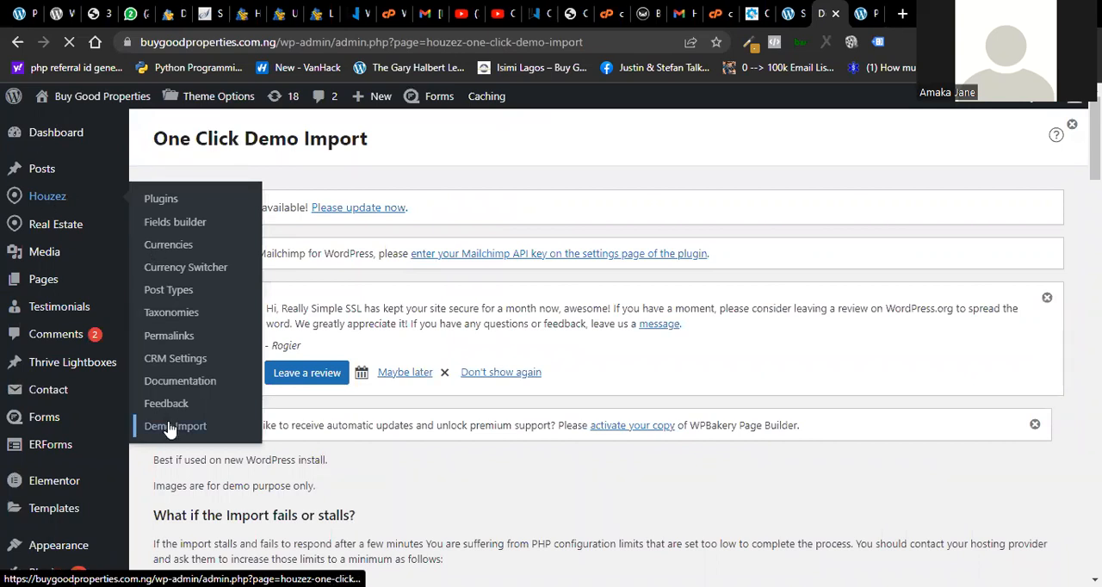
click(610, 195)
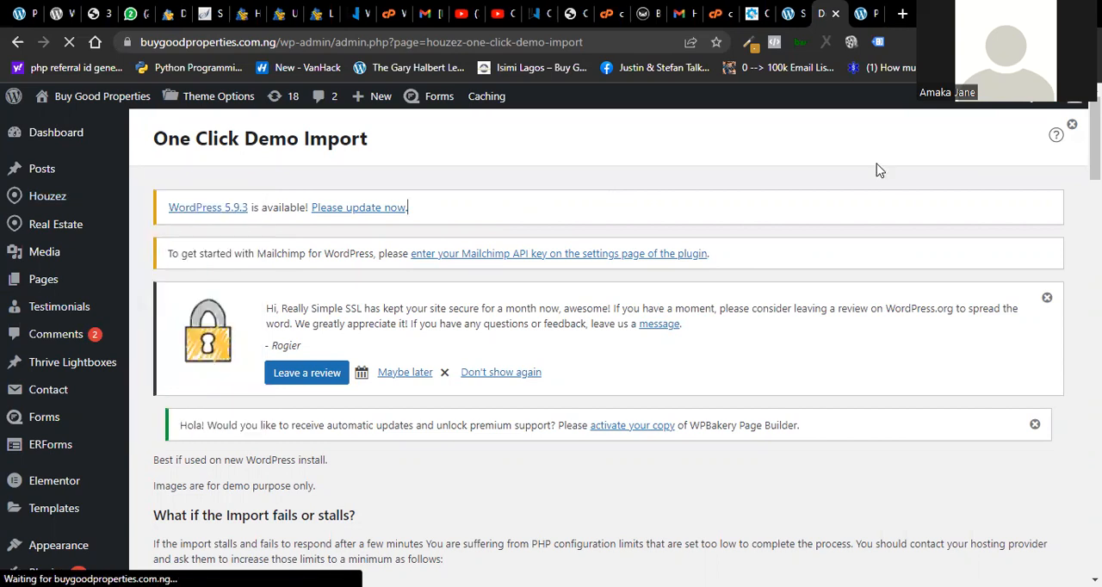
- Look through the Houzez demo templates on the One Click Demo Import page, down to Houzez18
scroll(878, 169, down, 15)
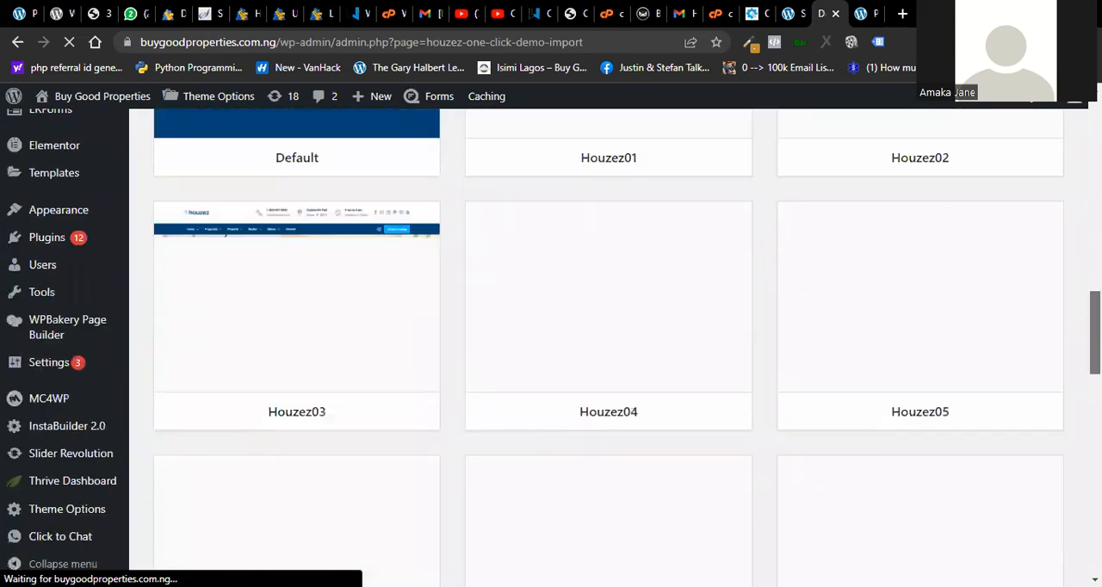
scroll(608, 344, down, 5)
scroll(608, 345, down, 3)
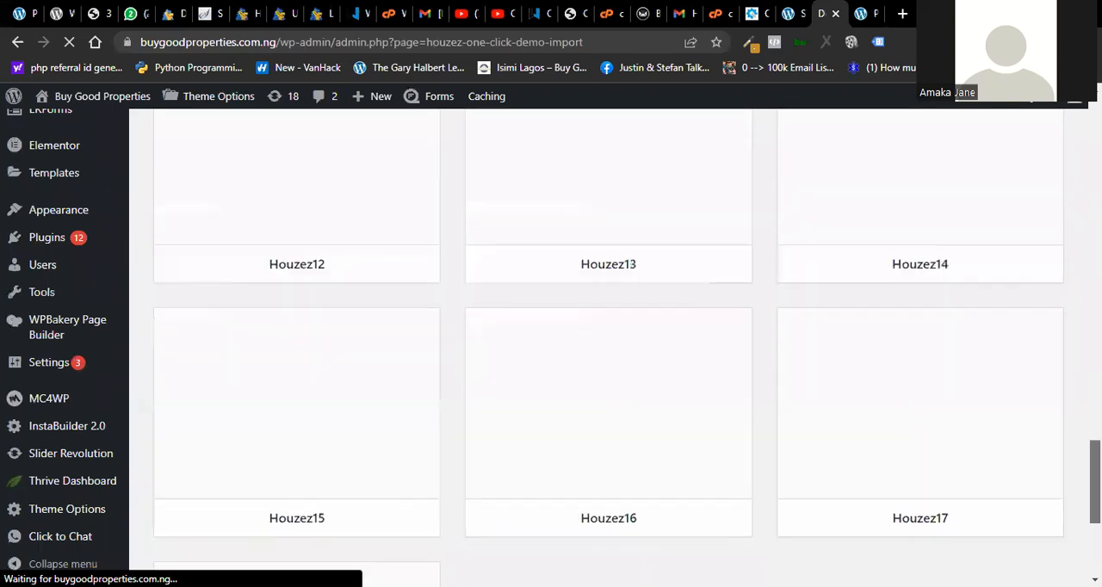
scroll(1062, 539, down, 3)
mouse_move(939, 297)
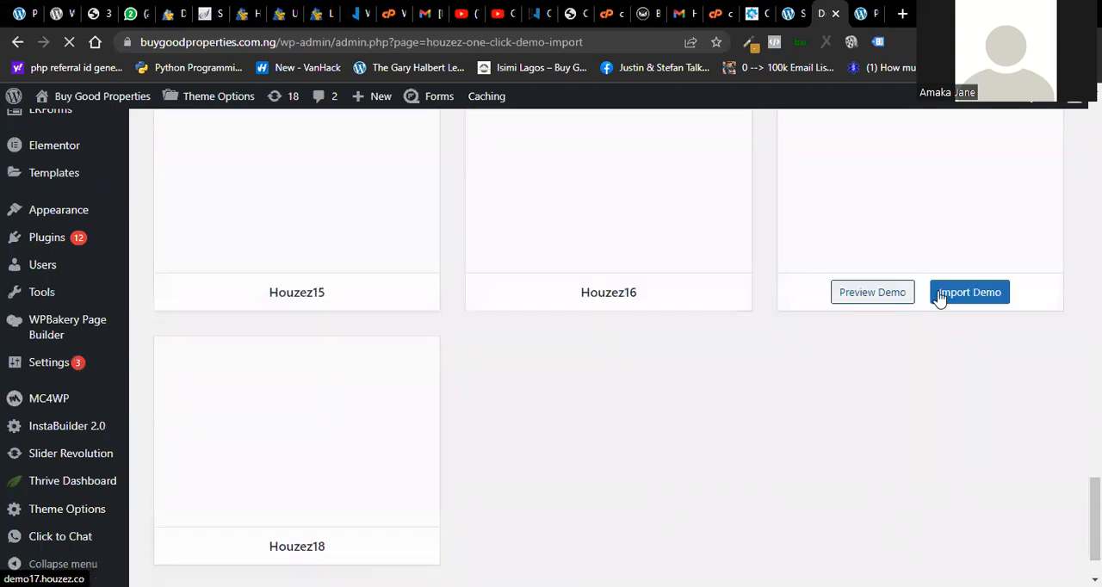
click(971, 291)
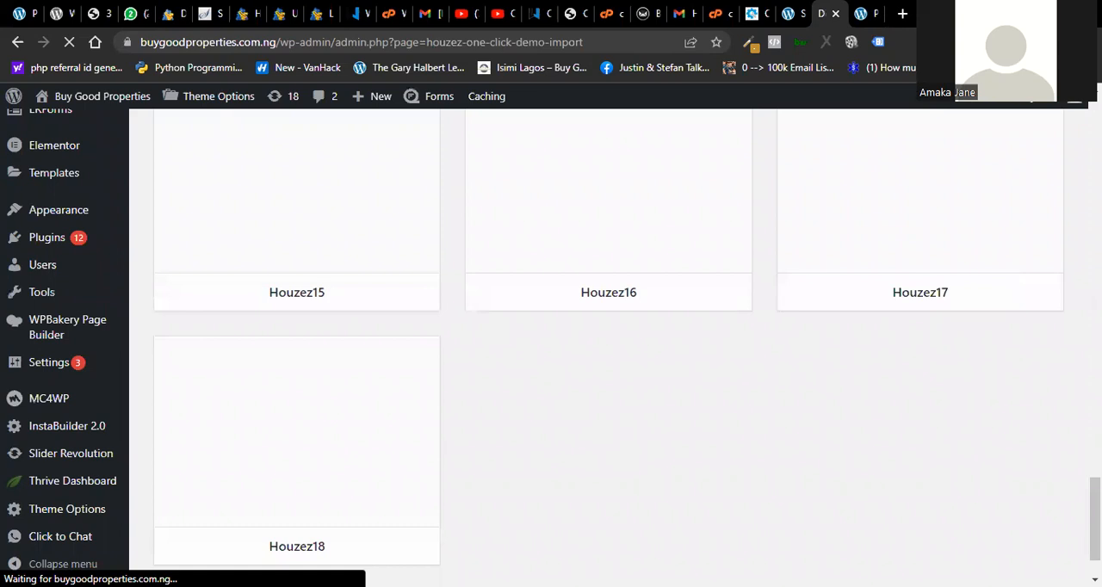
drag(1095, 519, 1095, 368)
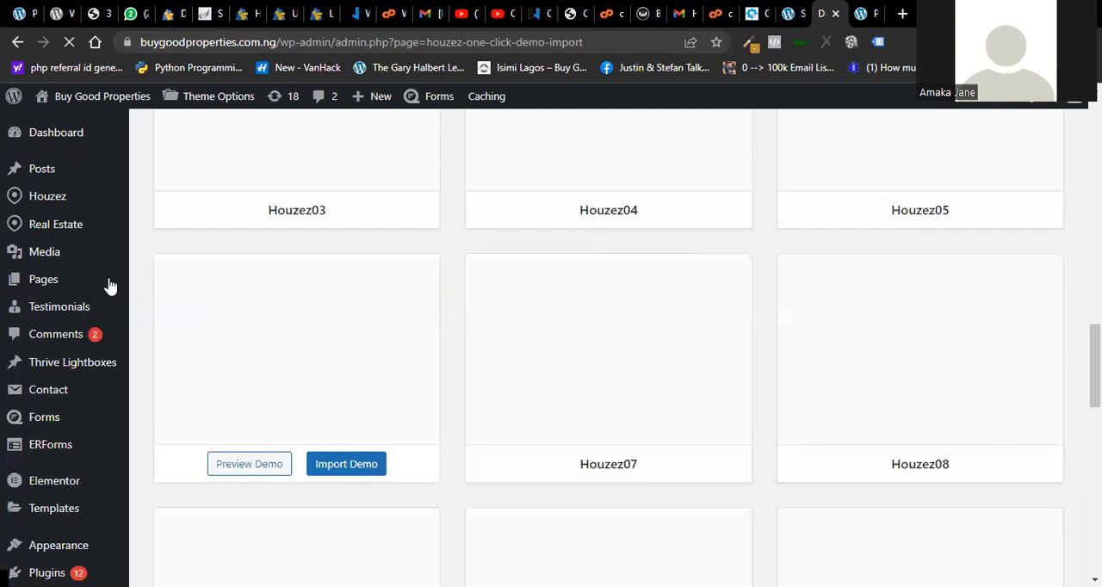
- Open the Buy Good Properties pages list and the Houzez08 demo preview, each in a new tab
right_click(151, 282)
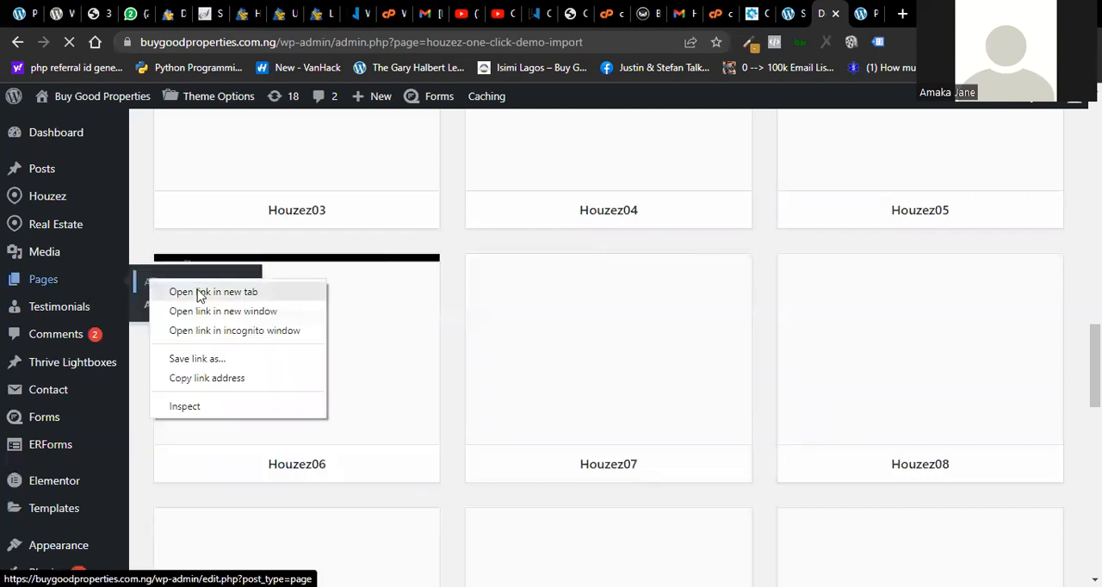
click(212, 292)
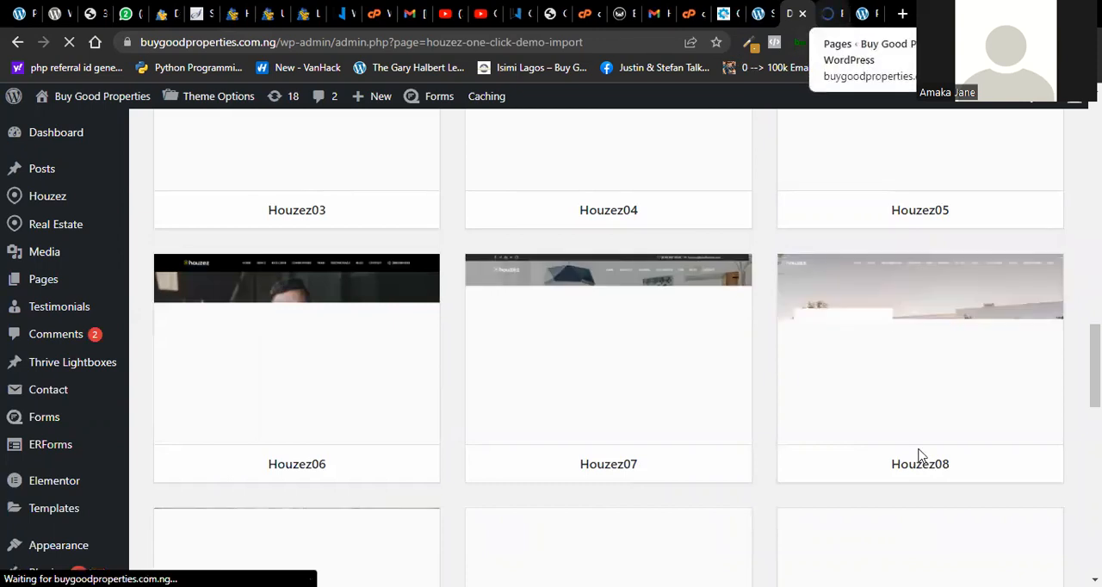
right_click(850, 471)
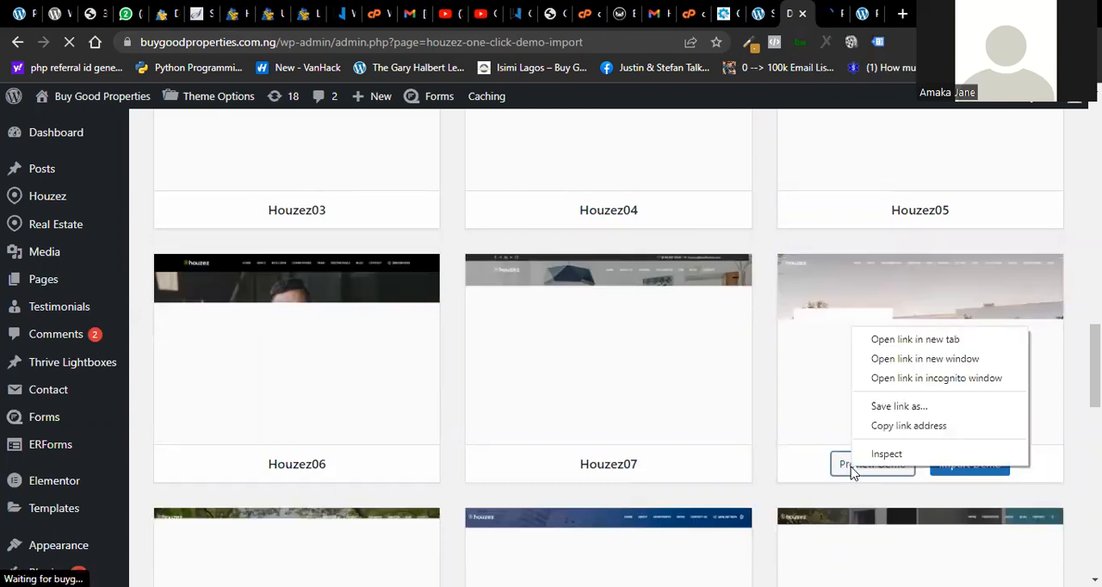
click(883, 339)
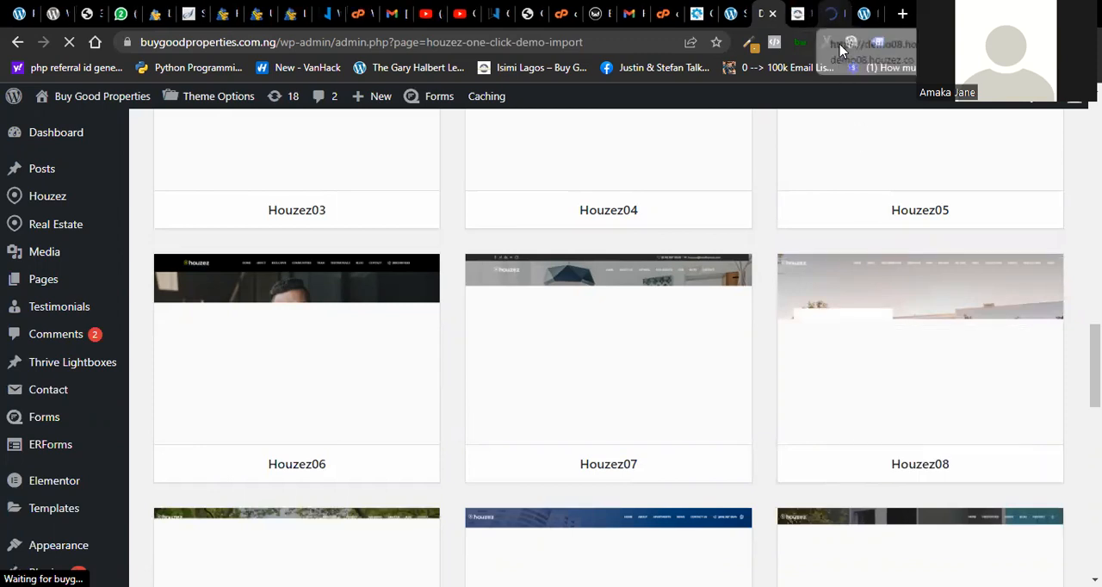
- Switch to the Houzez08 demo preview and examine its property, amenities, map, photo gallery and 3D tour sections
click(840, 49)
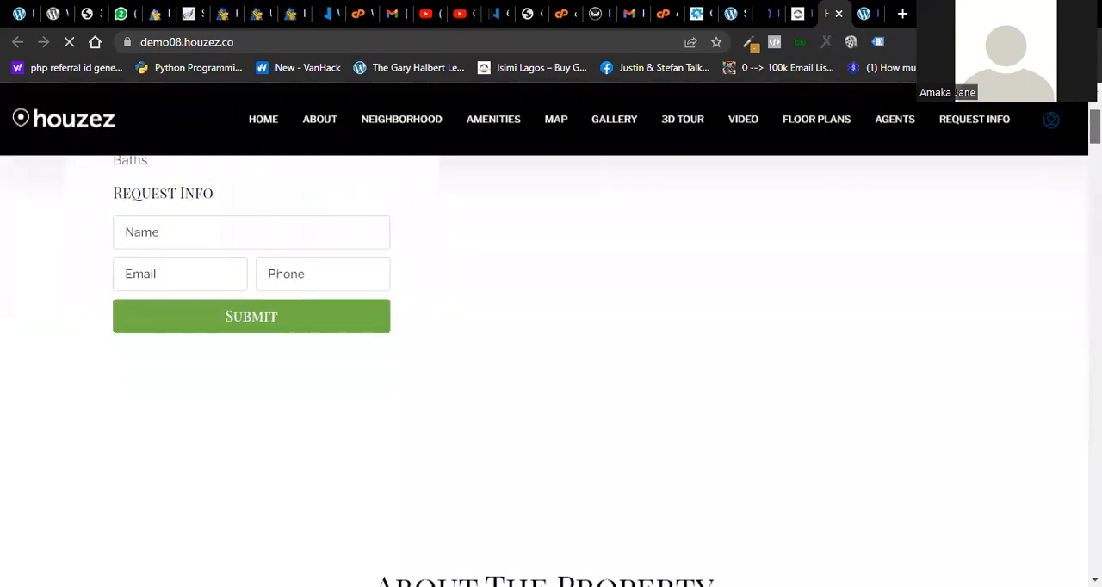
scroll(544, 370, down, 7)
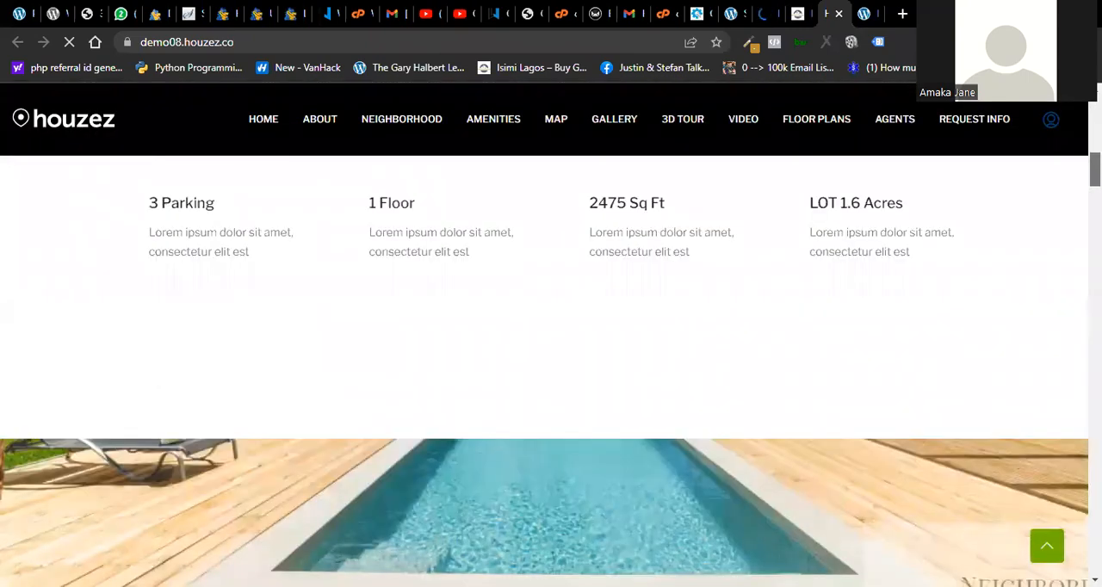
scroll(544, 409, down, 3)
scroll(1060, 232, down, 5)
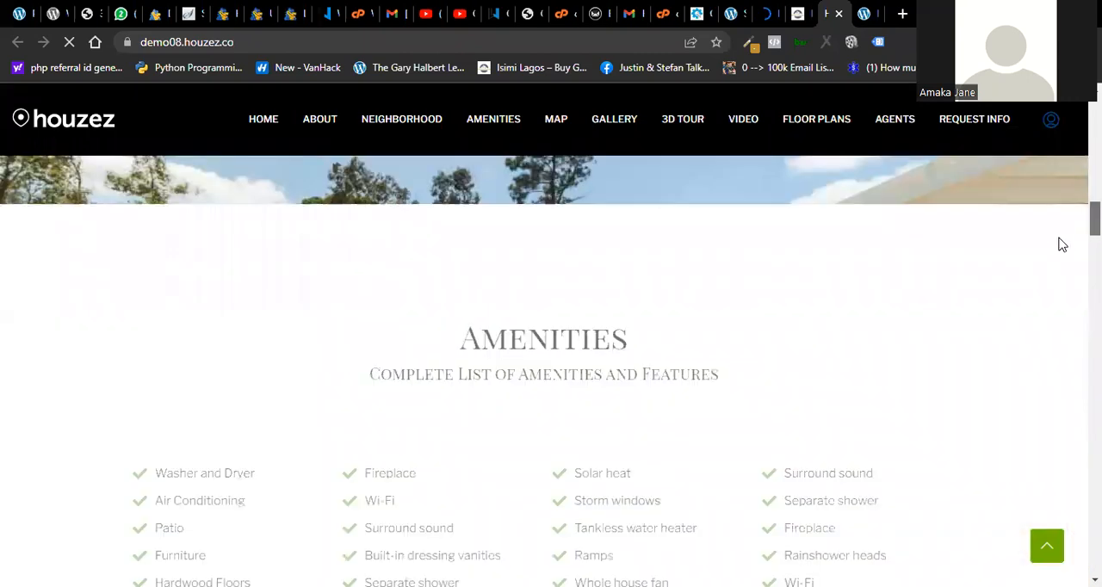
scroll(1060, 243, down, 4)
scroll(1049, 272, down, 3)
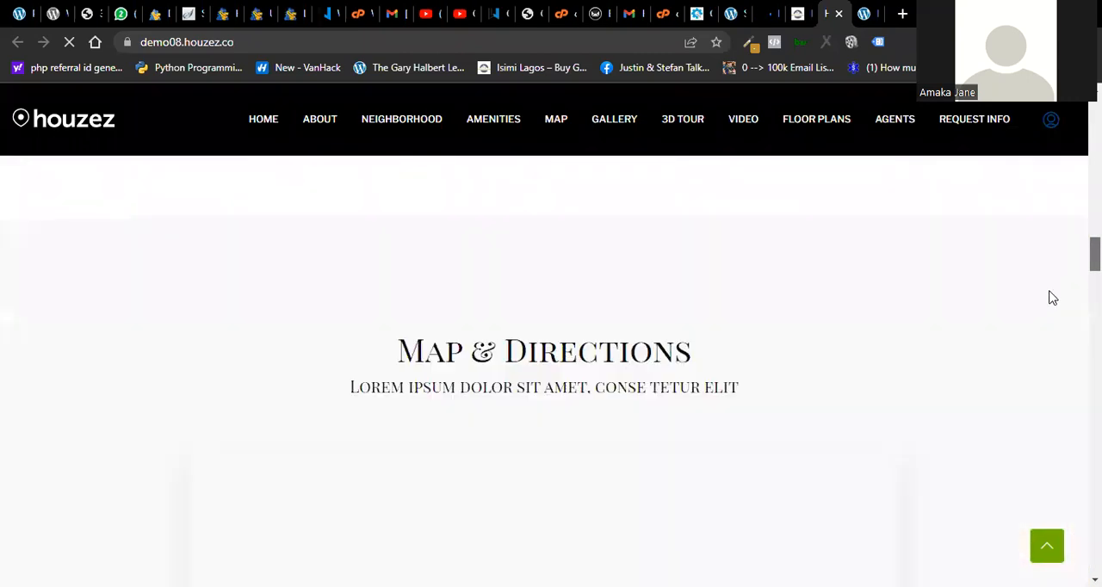
scroll(1048, 297, down, 6)
scroll(1048, 340, down, 3)
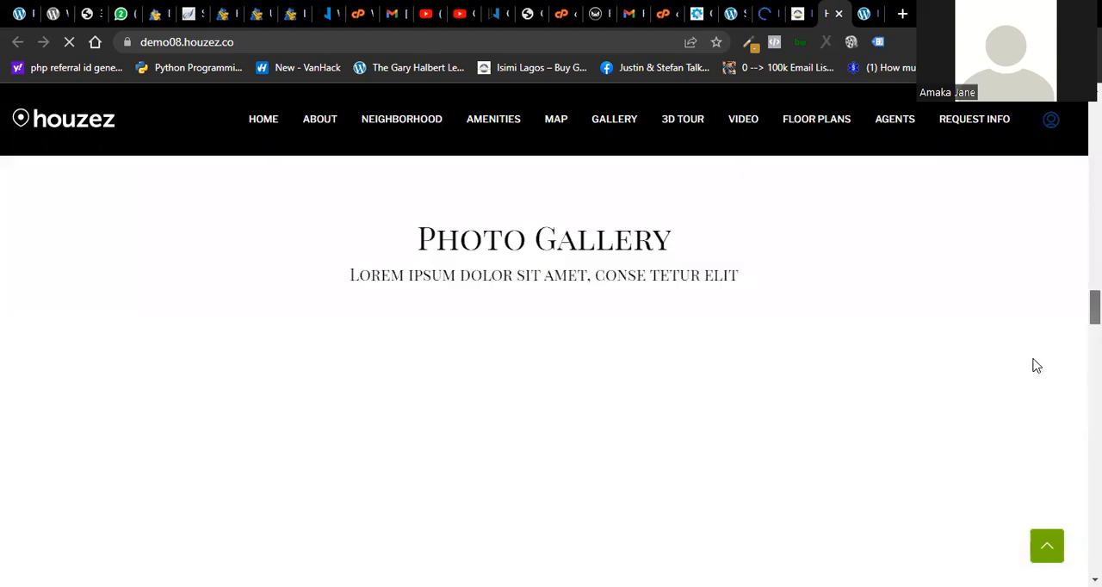
scroll(1033, 370, down, 5)
scroll(1020, 406, down, 5)
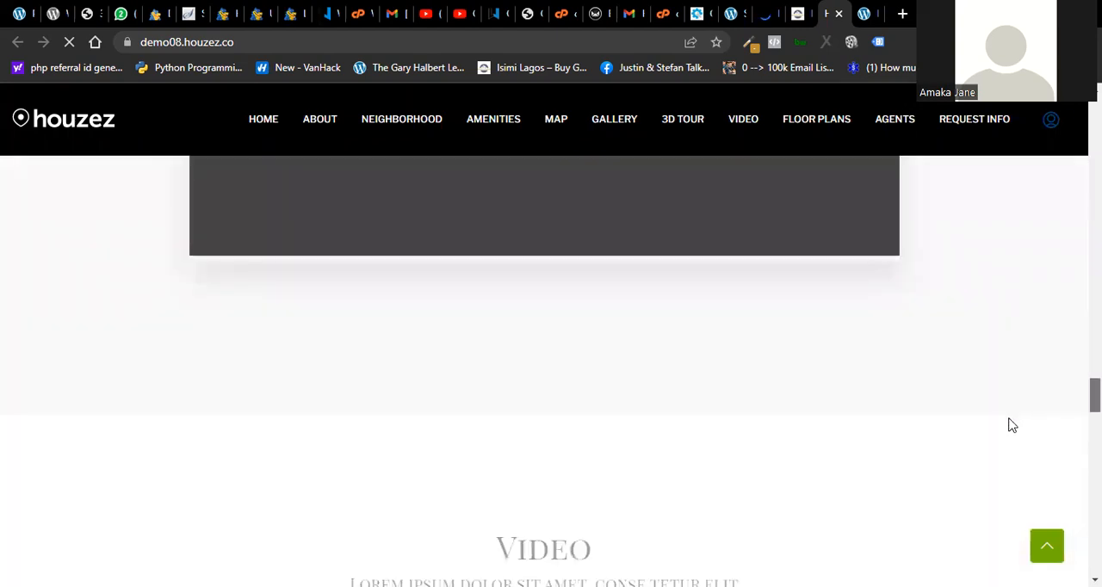
scroll(1007, 426, down, 4)
scroll(1020, 388, up, 4)
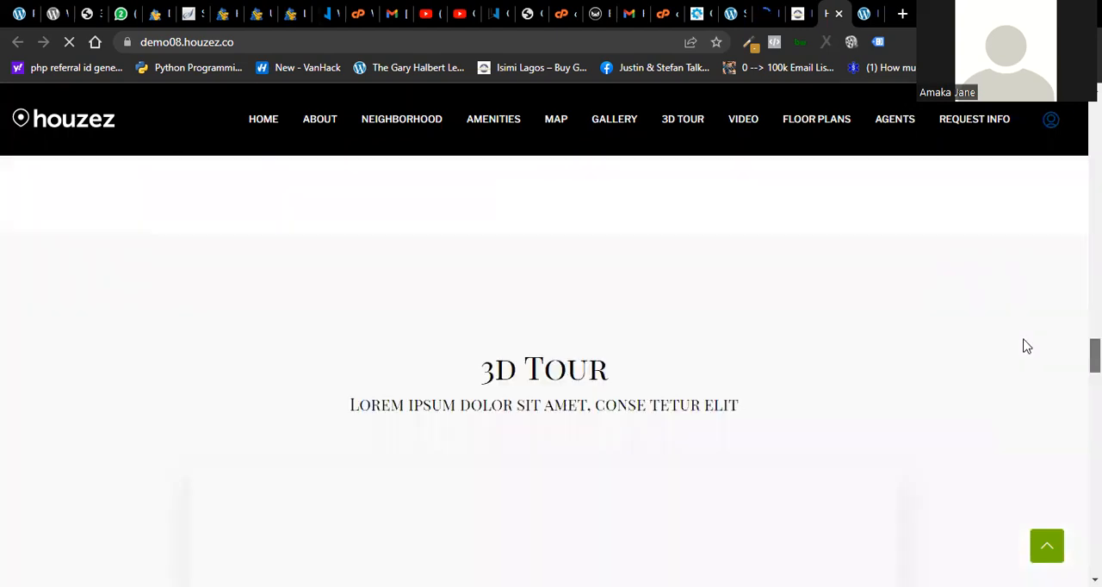
scroll(1026, 346, up, 4)
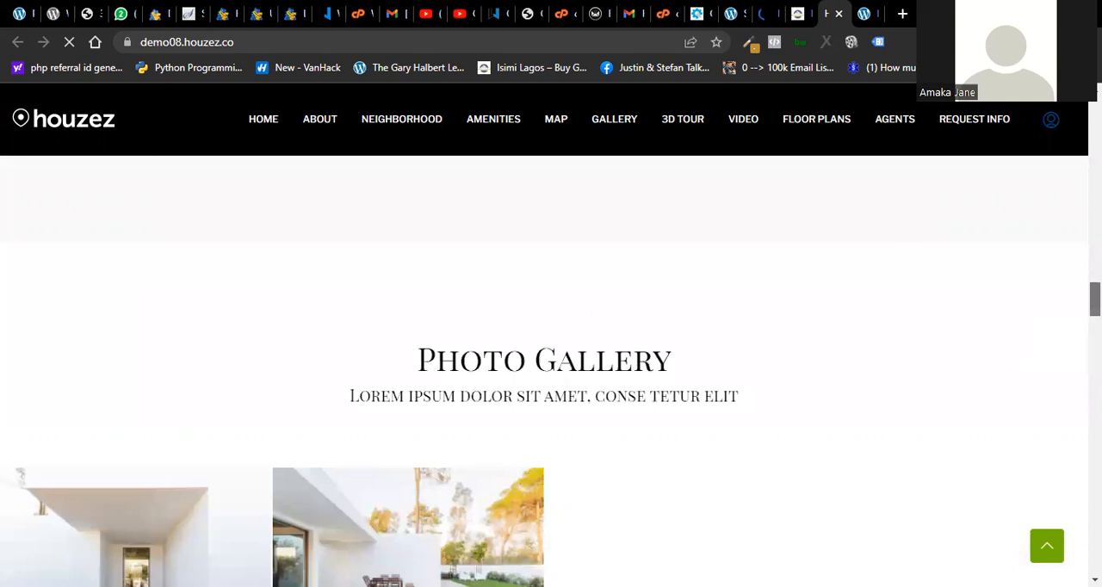
- Review the Buy Good Properties pages list and compare it with the Houzez08 demo site
click(797, 14)
scroll(609, 344, down, 1)
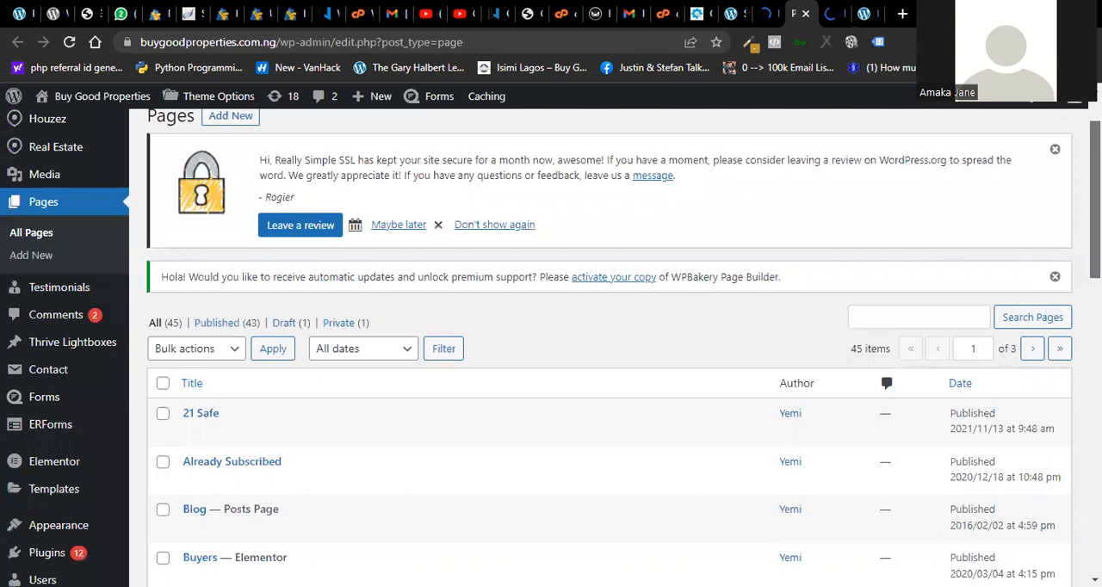
scroll(608, 344, down, 5)
scroll(608, 344, up, 6)
scroll(608, 344, up, 1)
scroll(608, 344, up, 1)
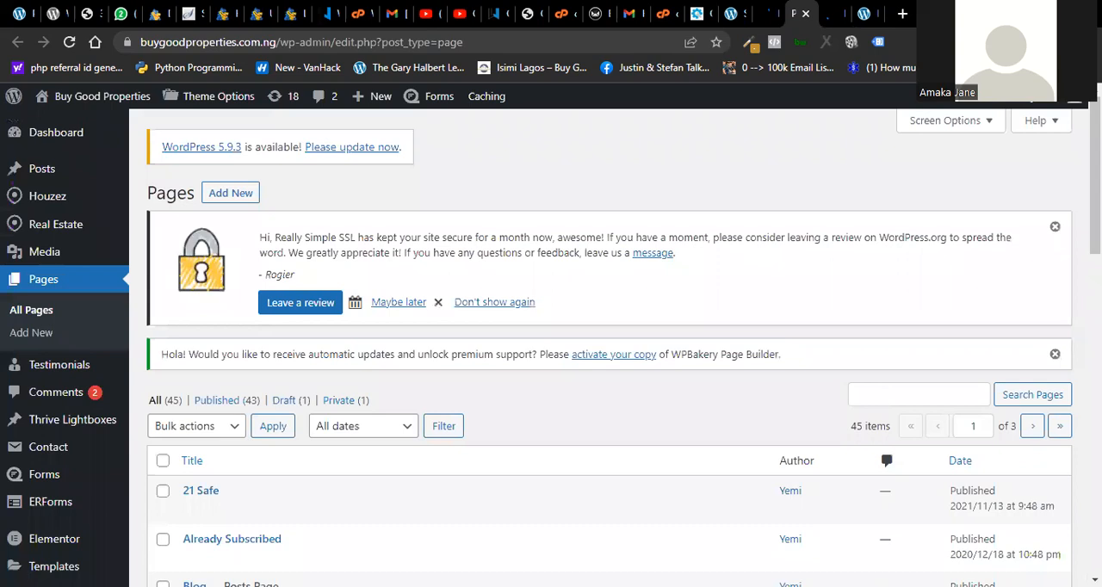
click(866, 14)
click(829, 13)
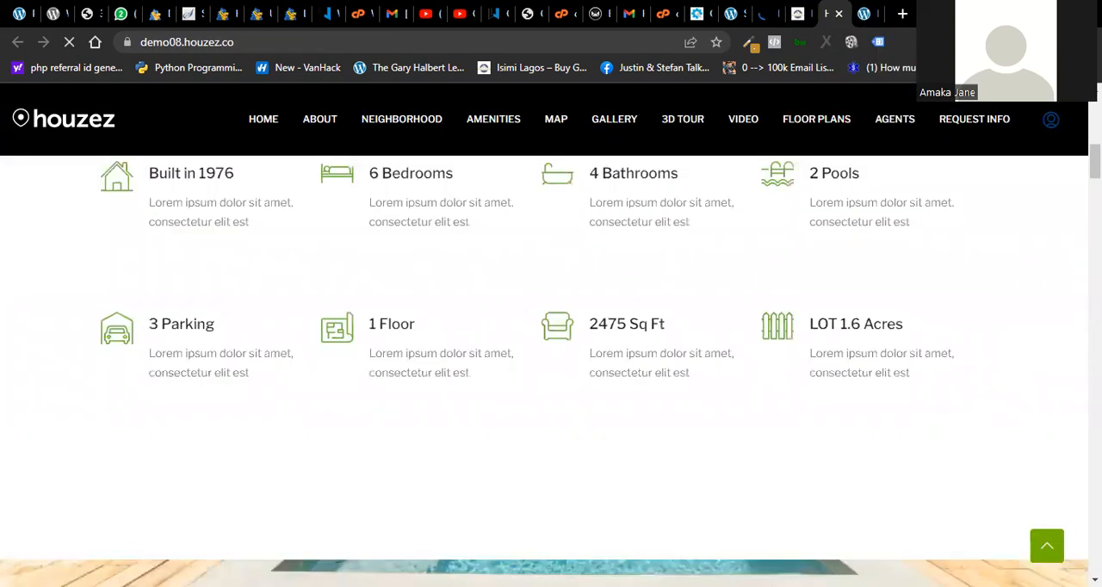
click(797, 14)
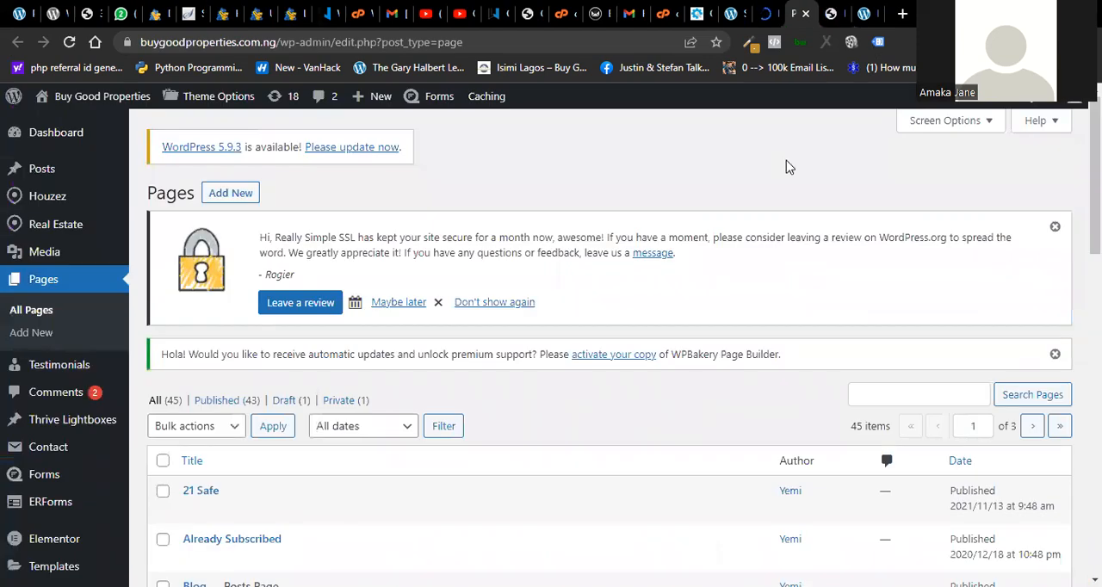
- Return to the One Click Demo Import page and open the Houzez06 demo preview in a new tab
click(764, 13)
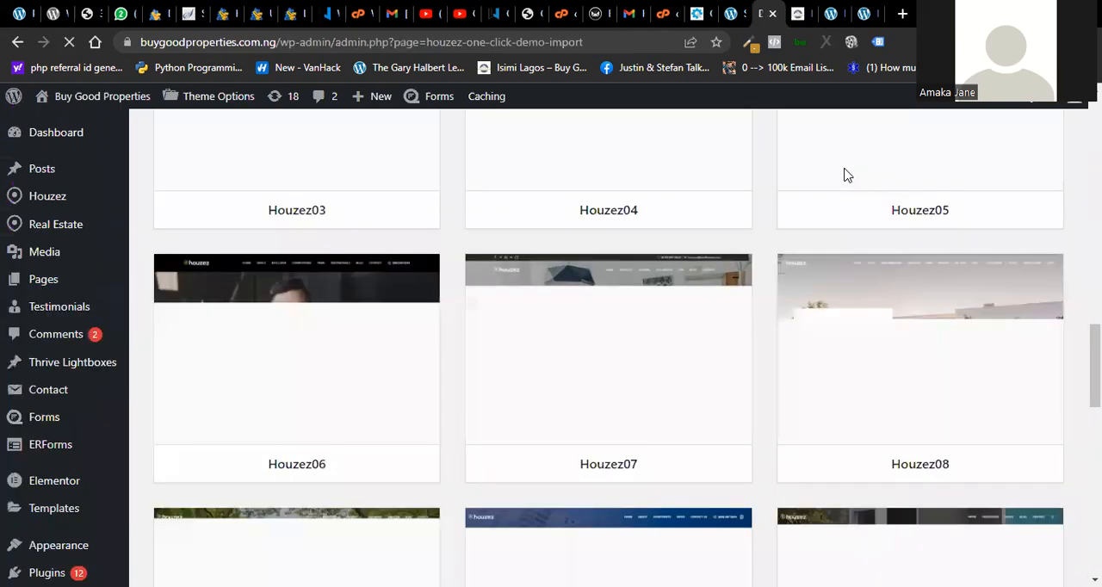
scroll(608, 347, down, 5)
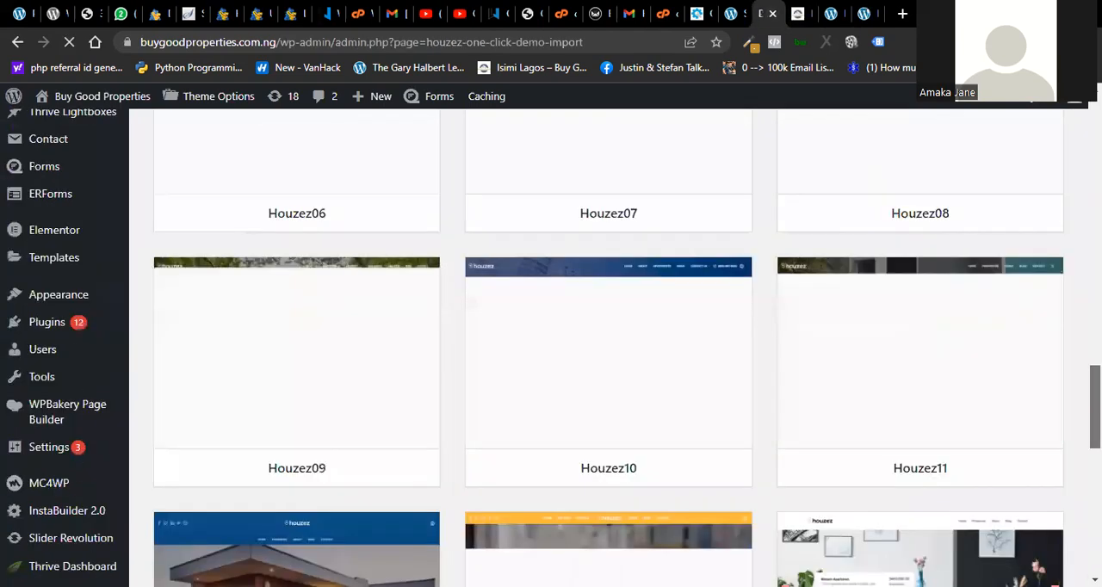
scroll(609, 348, up, 5)
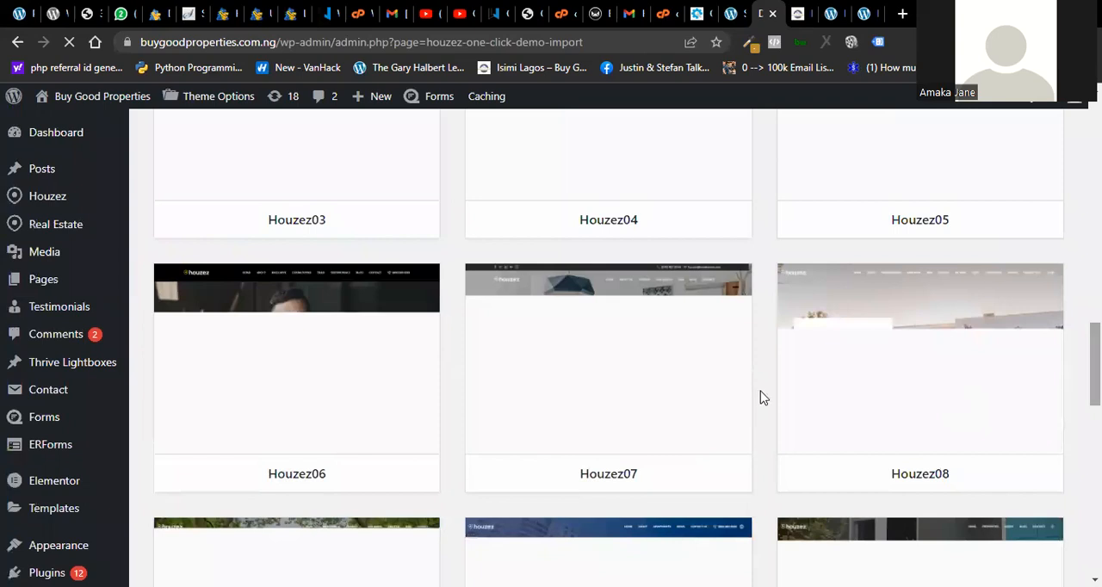
mouse_move(322, 321)
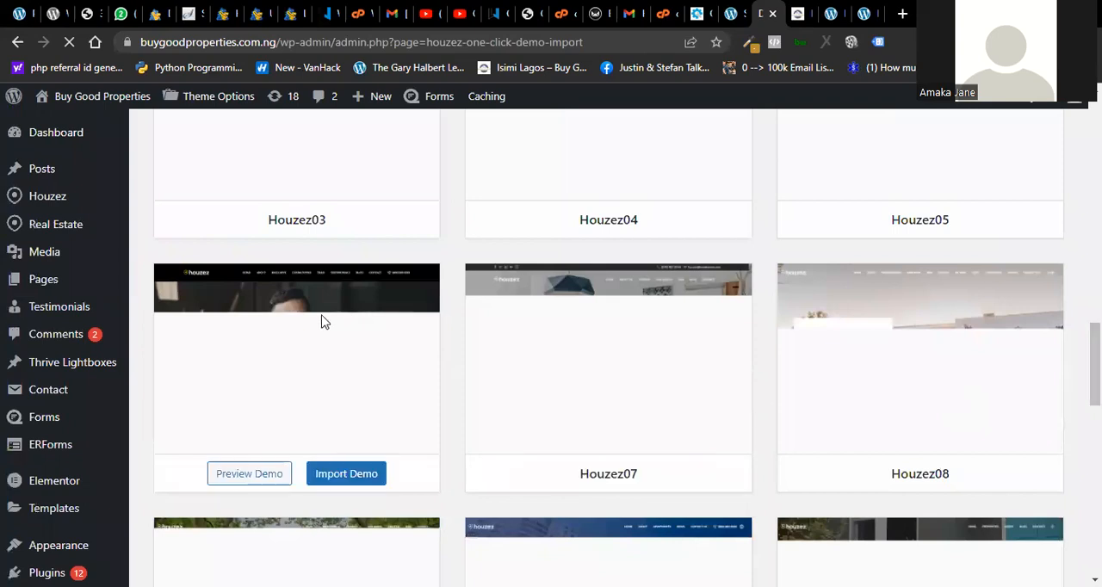
right_click(249, 479)
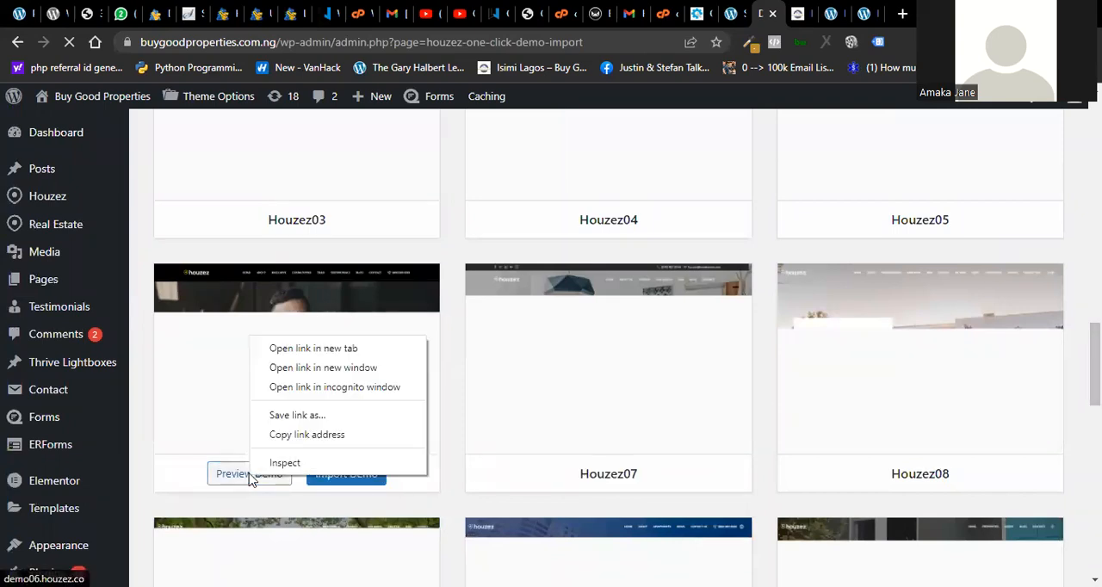
click(338, 349)
- Switch to the Houzez06 demo preview and examine its header and About section
click(784, 28)
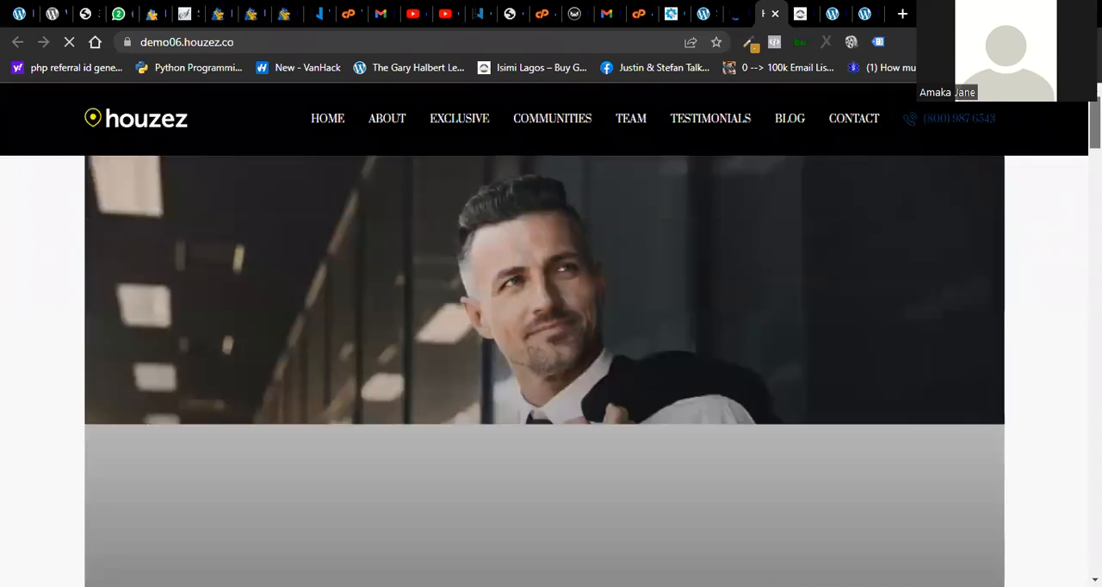
scroll(543, 370, down, 4)
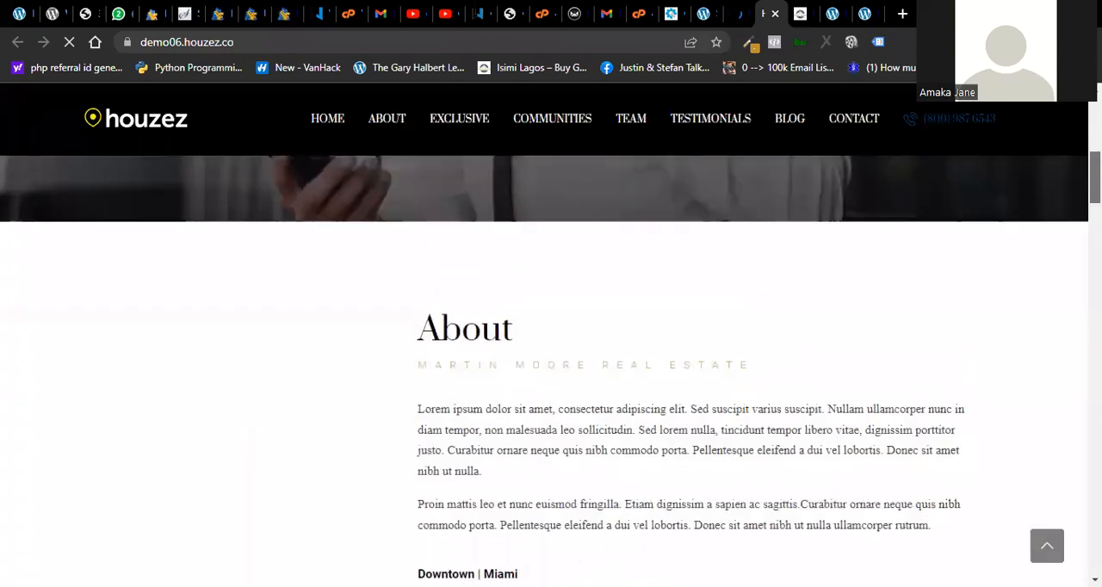
drag(1095, 178, 1095, 122)
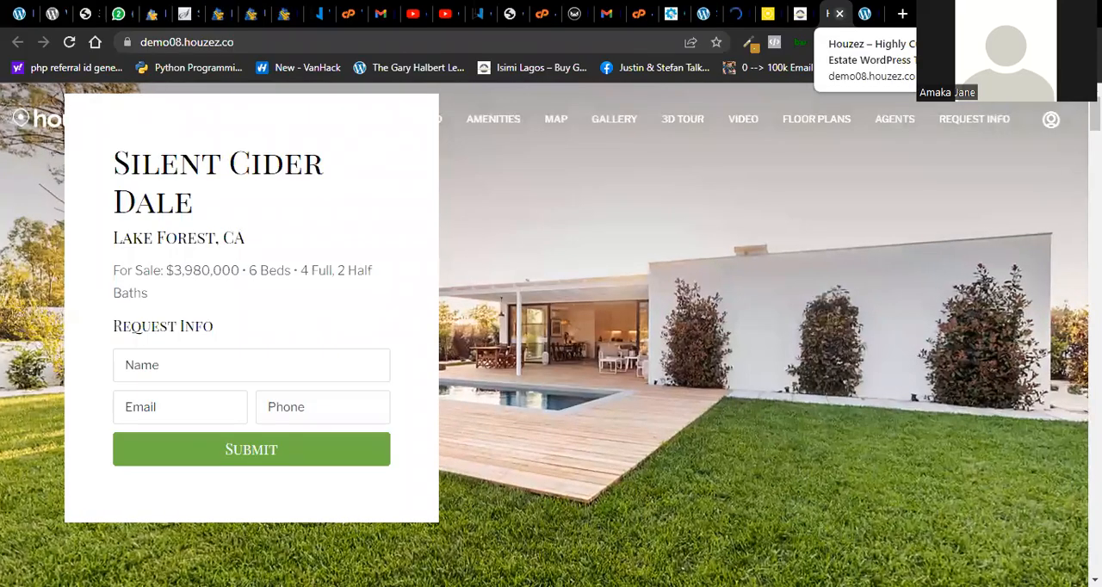
- Review the opening and About The Property sections of the Houzez08 demo, and close that preview
scroll(551, 336, down, 10)
scroll(551, 336, up, 5)
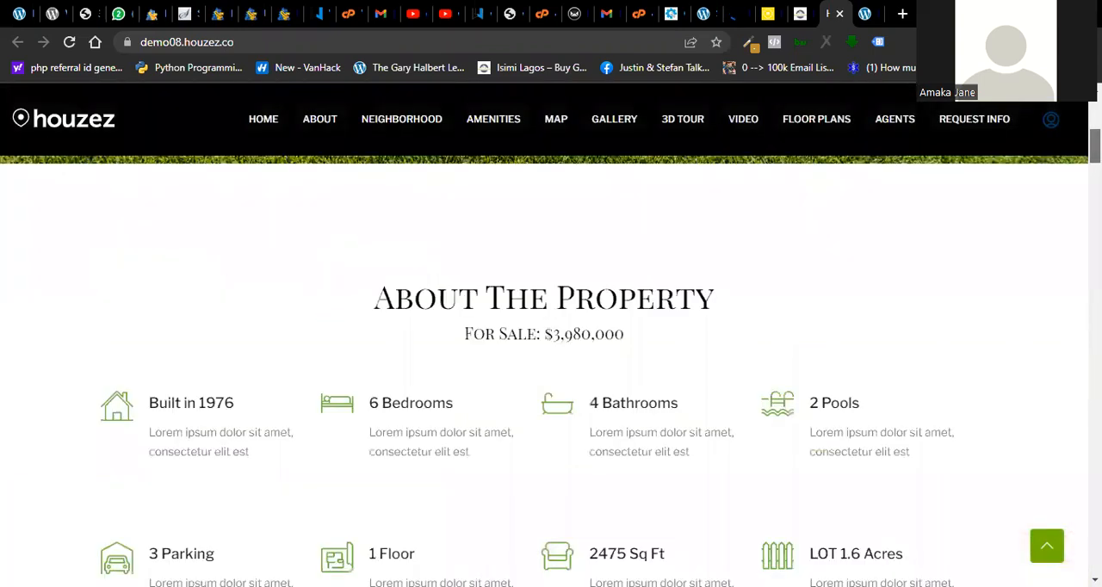
scroll(550, 336, up, 3)
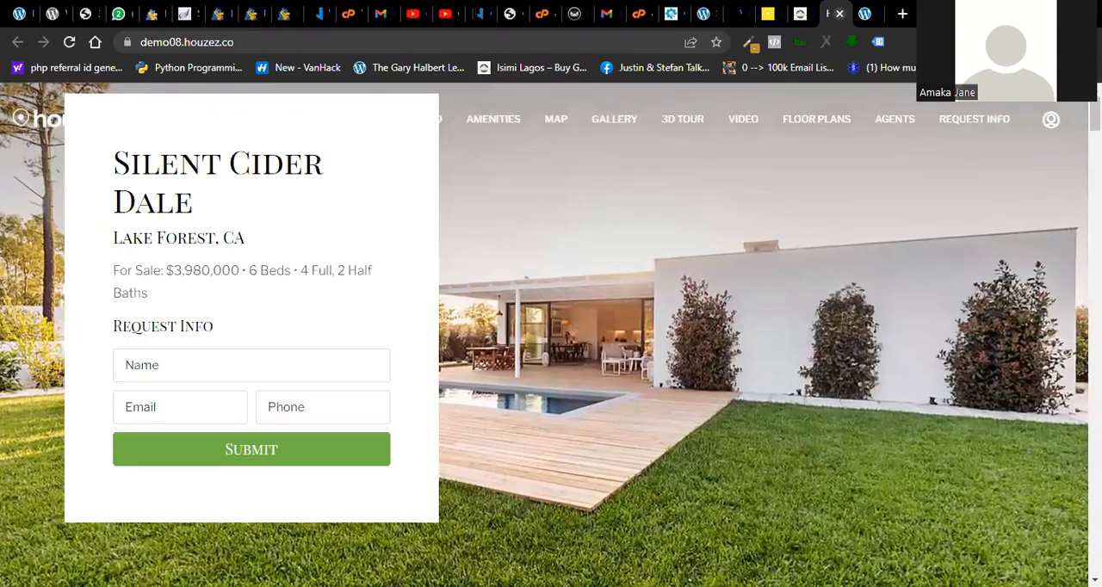
key(ctrl+w)
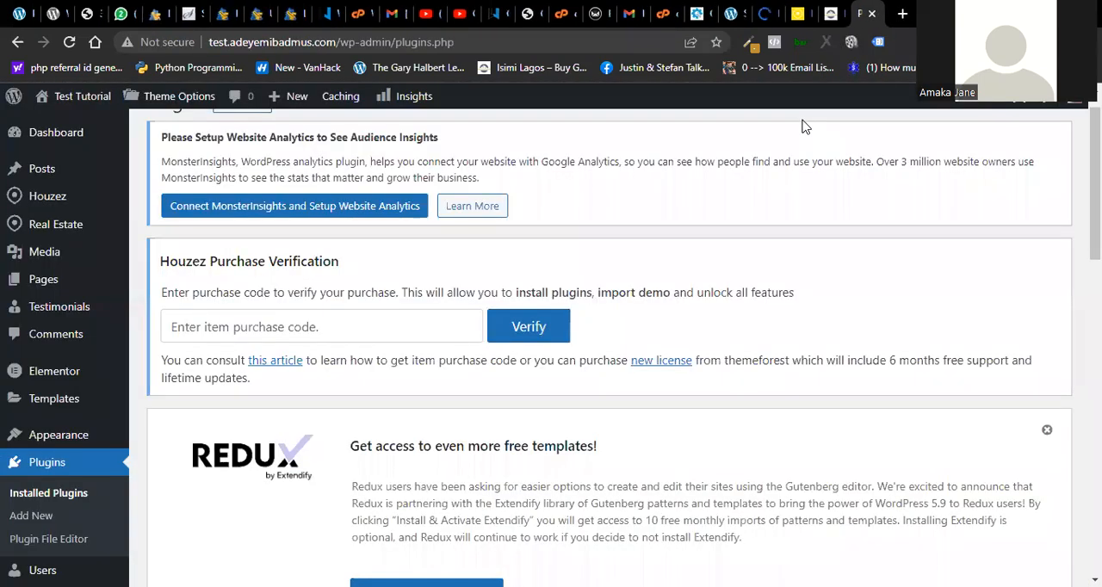
- Check the Buy Good Properties pages list and return to the Houzez06 demo to examine its Exclusive Listings section
click(830, 13)
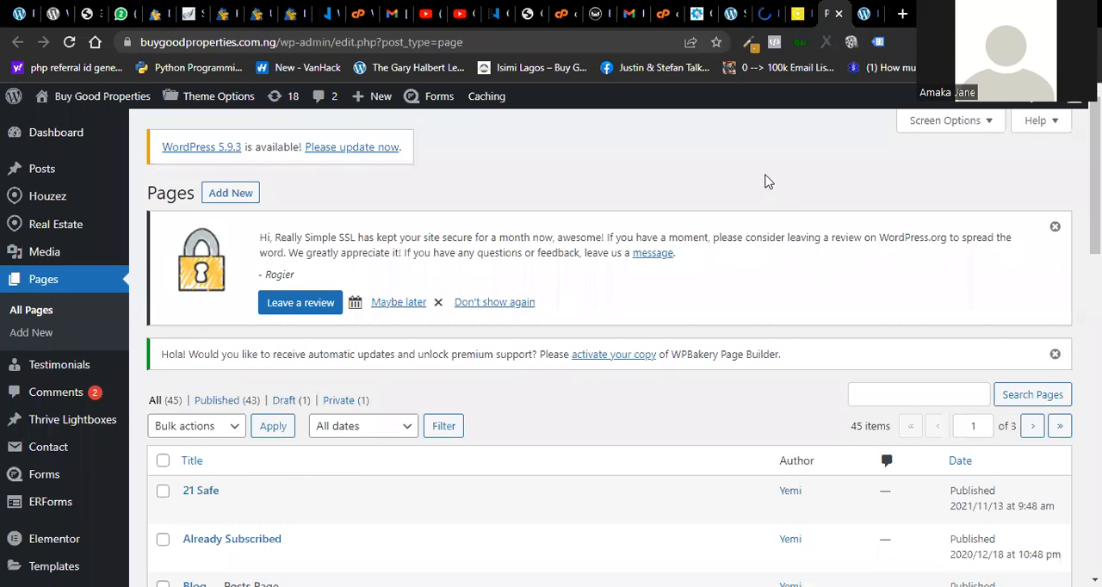
click(798, 14)
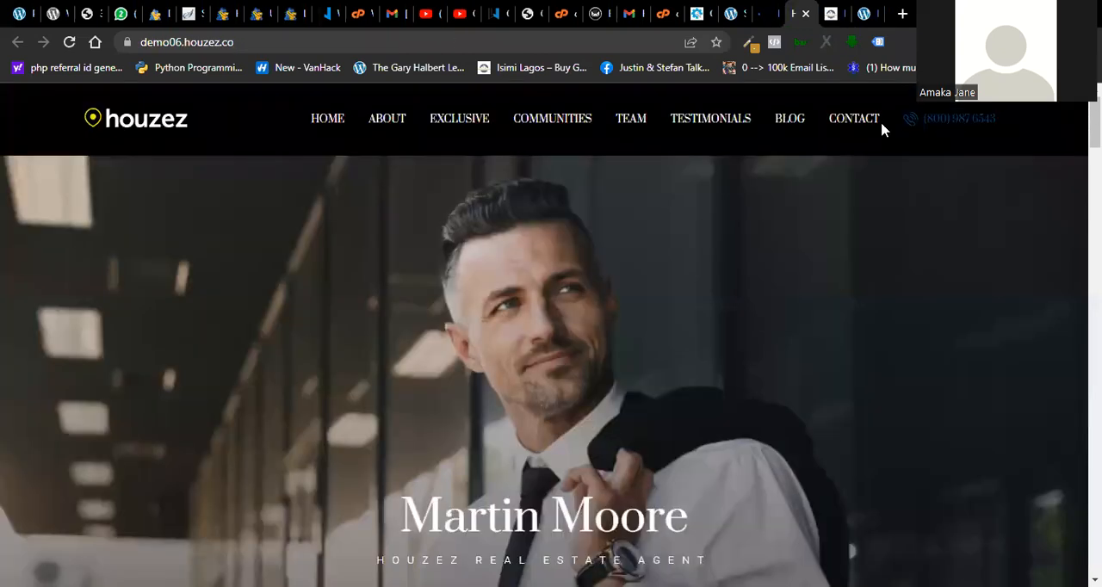
scroll(850, 551, down, 15)
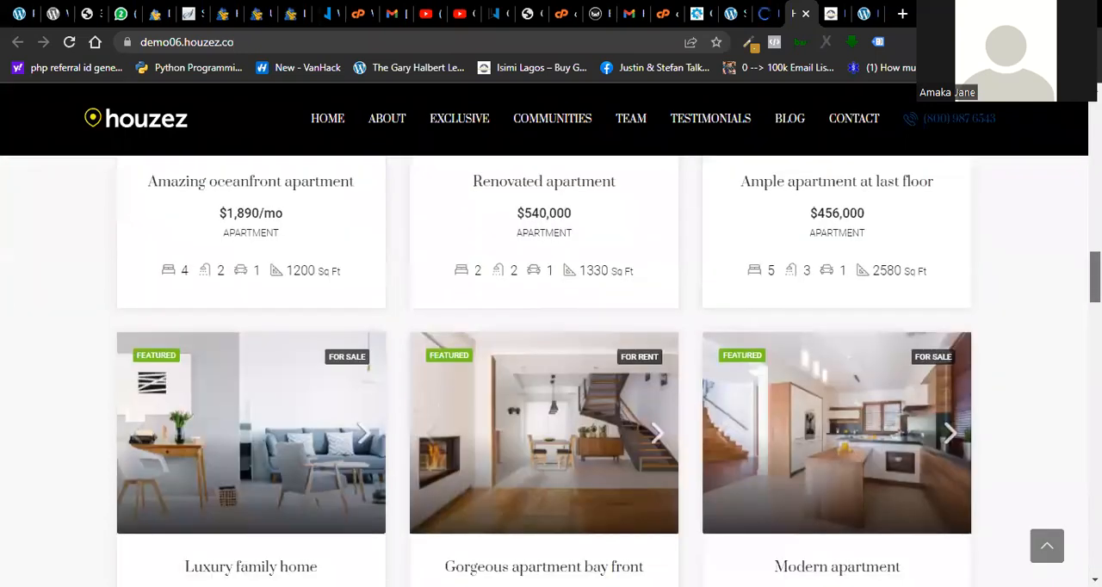
- Find the front-page Homepage entry in the Buy Good Properties pages list and open its live view in a new tab
drag(1095, 277, 1095, 143)
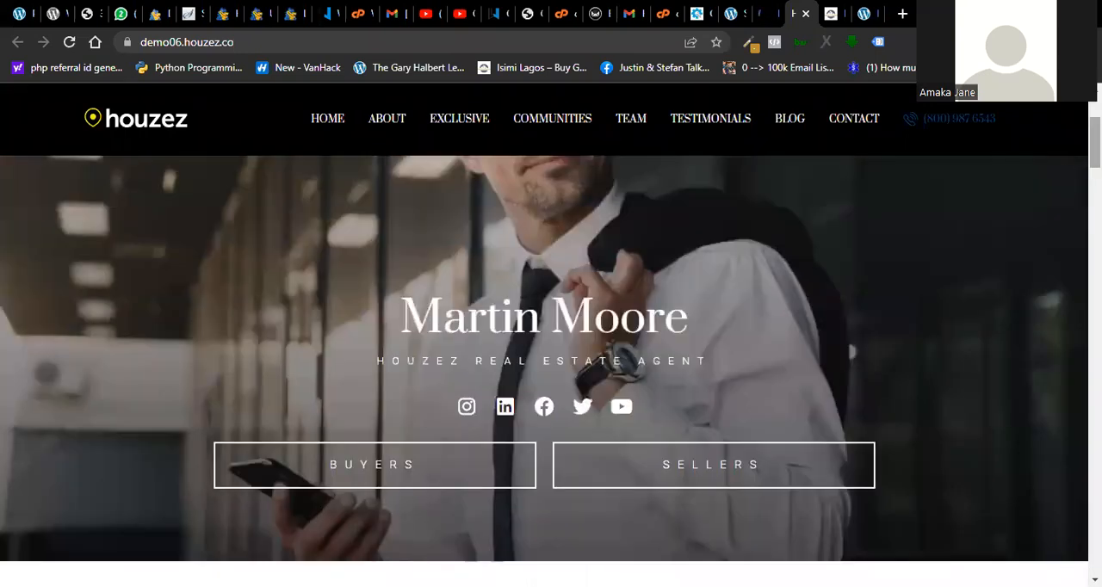
click(762, 14)
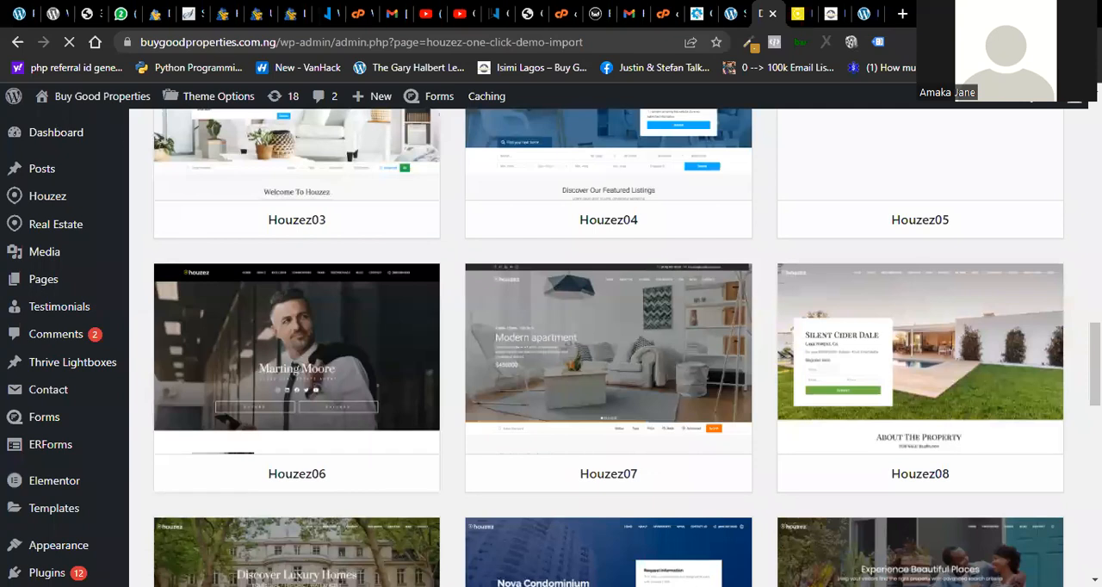
click(731, 13)
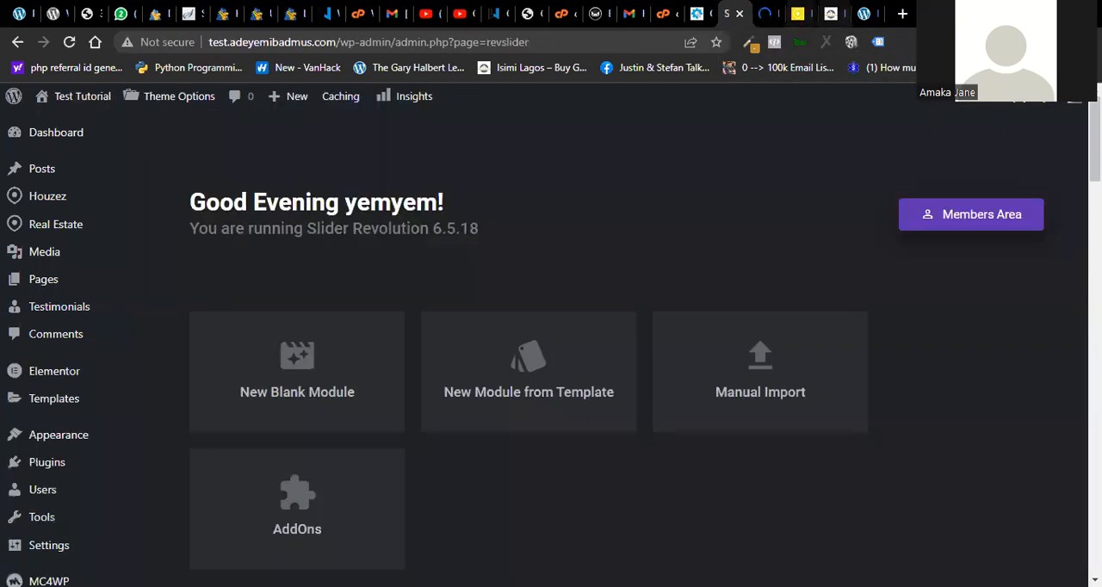
click(831, 13)
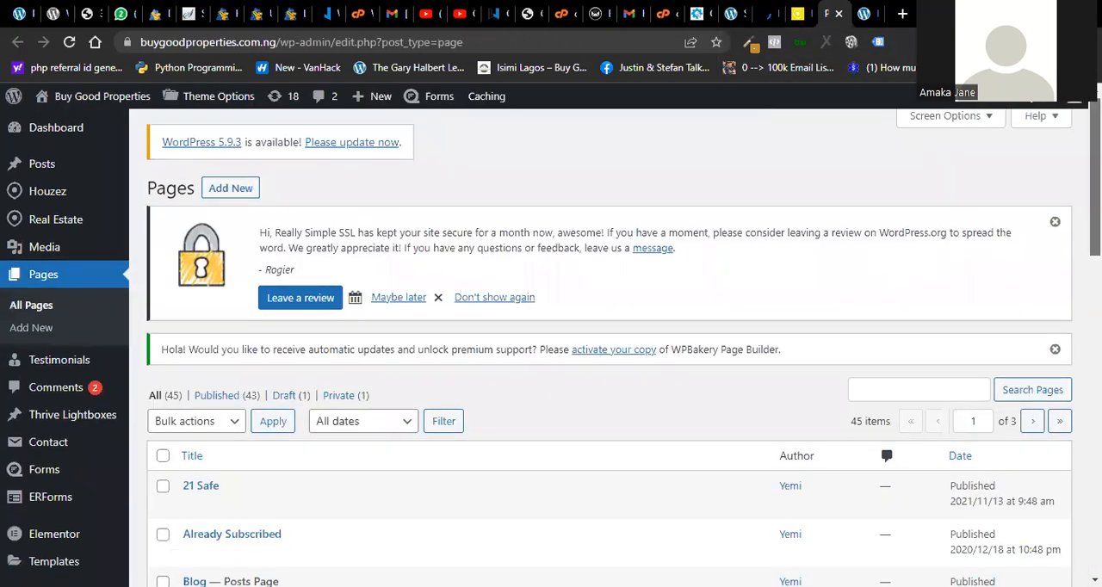
scroll(602, 344, down, 3)
scroll(603, 344, down, 5)
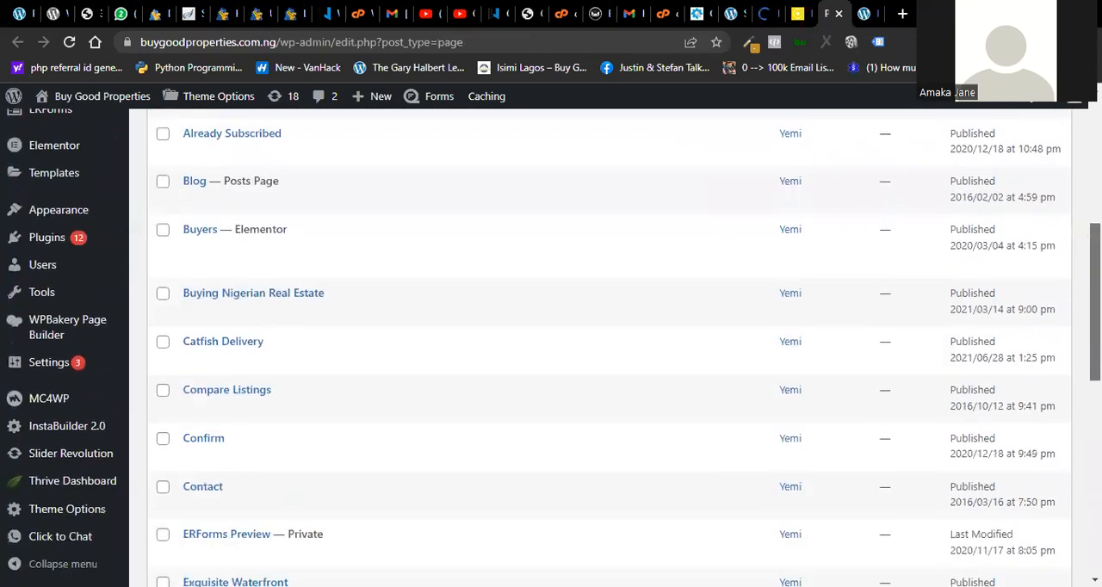
scroll(551, 345, down, 2)
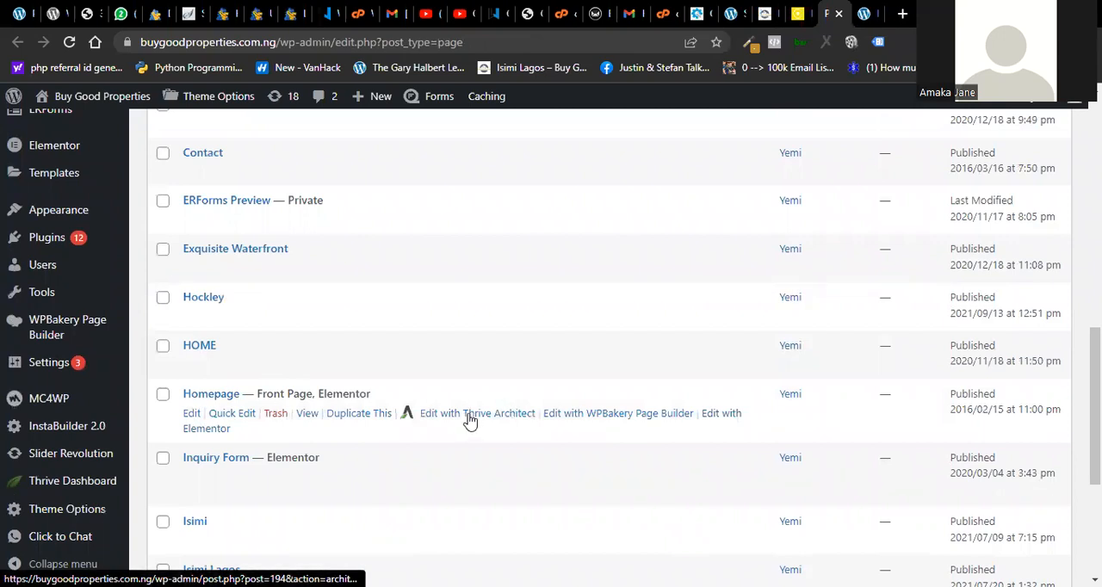
right_click(307, 414)
click(333, 423)
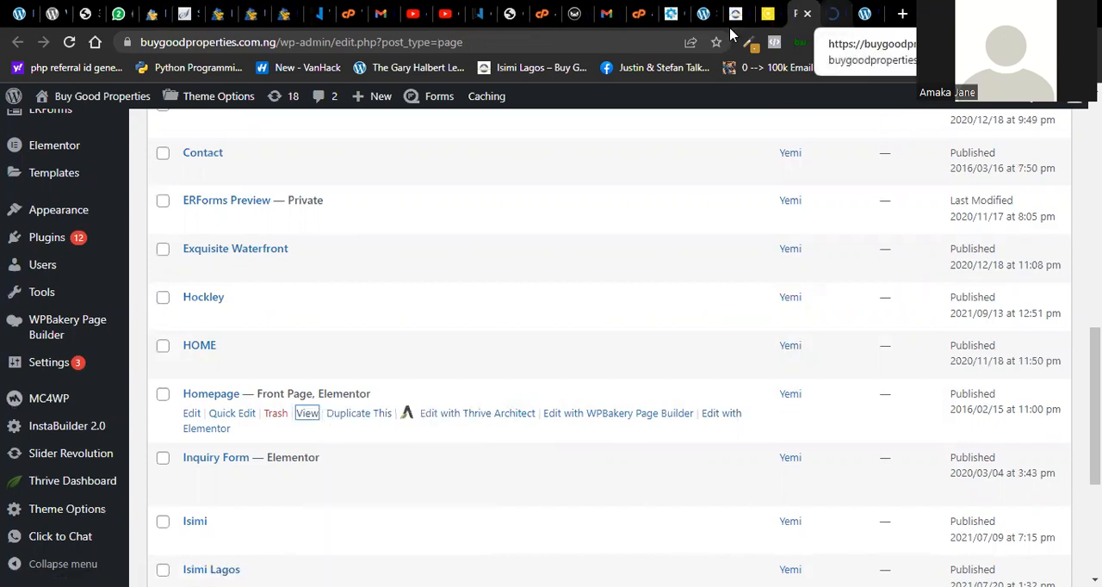
- Compare the header and opening area of the Buy Good Properties homepage with those of the Houzez06 demo
click(767, 13)
click(832, 14)
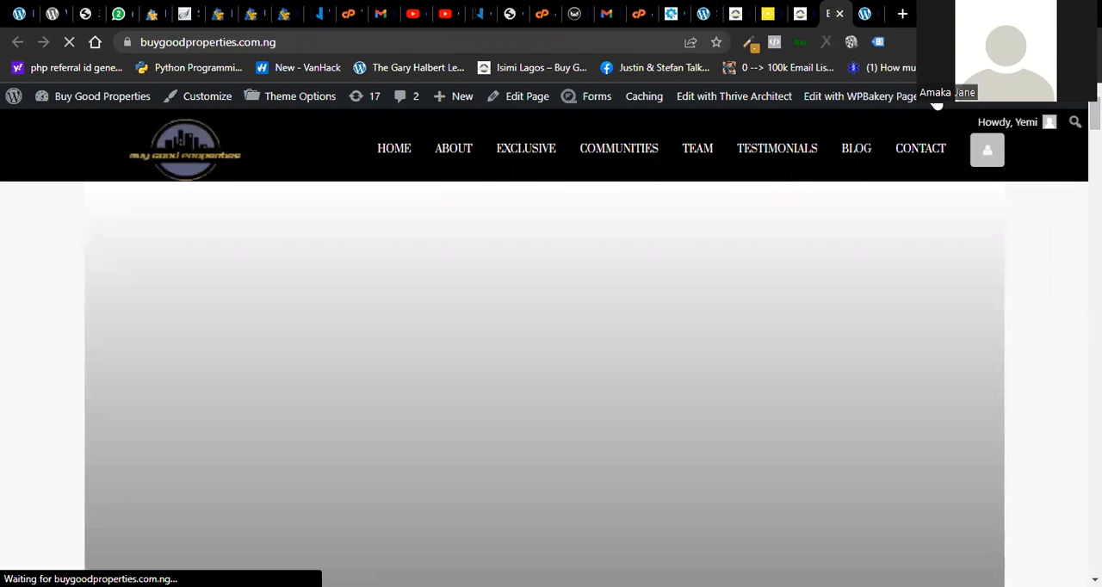
key(ctrl+shift+Tab)
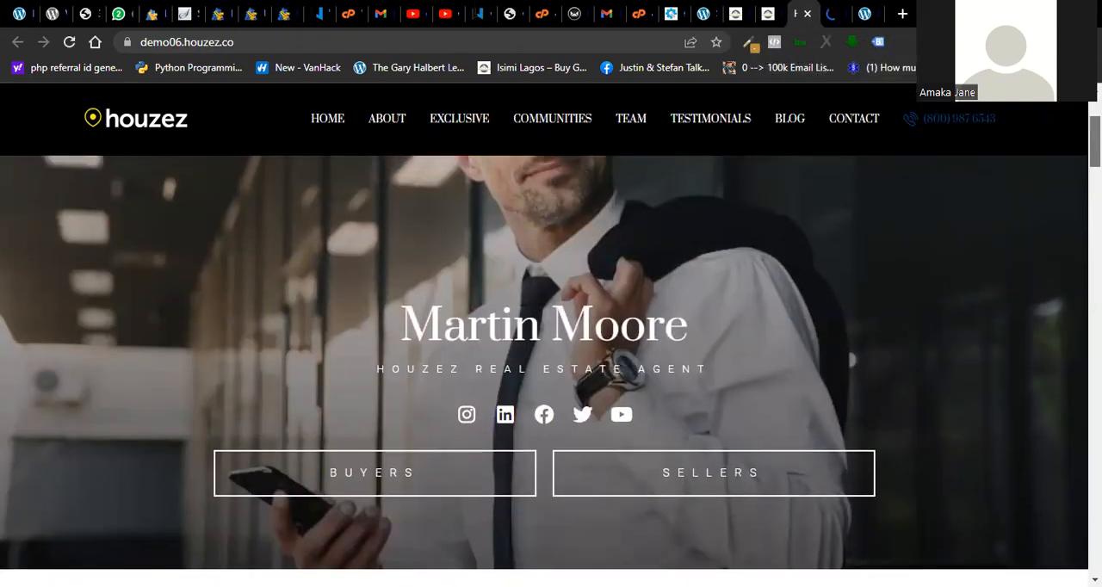
scroll(550, 344, down, 4)
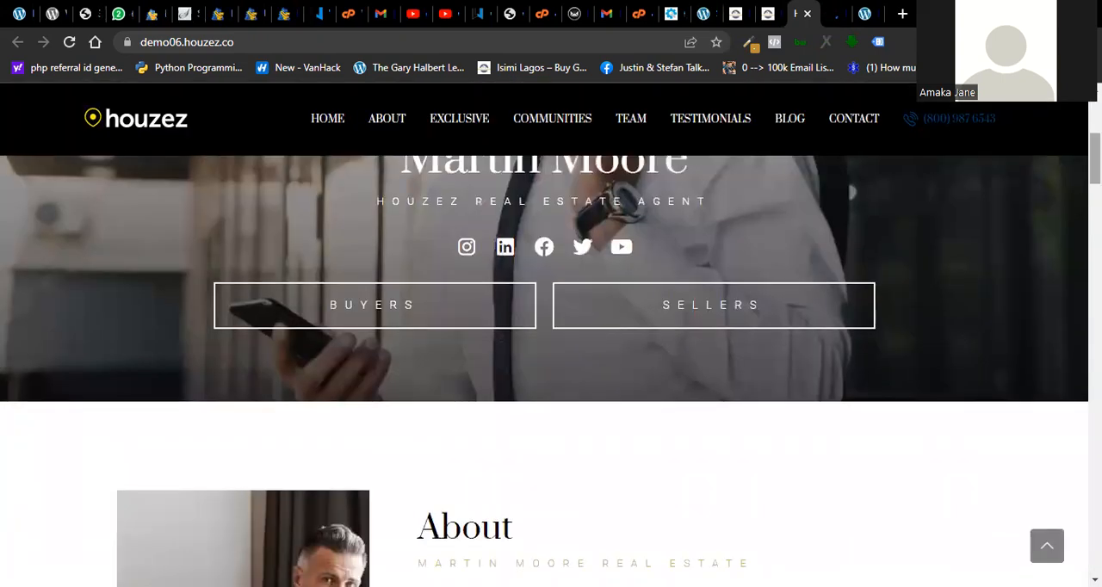
key(ctrl+Tab)
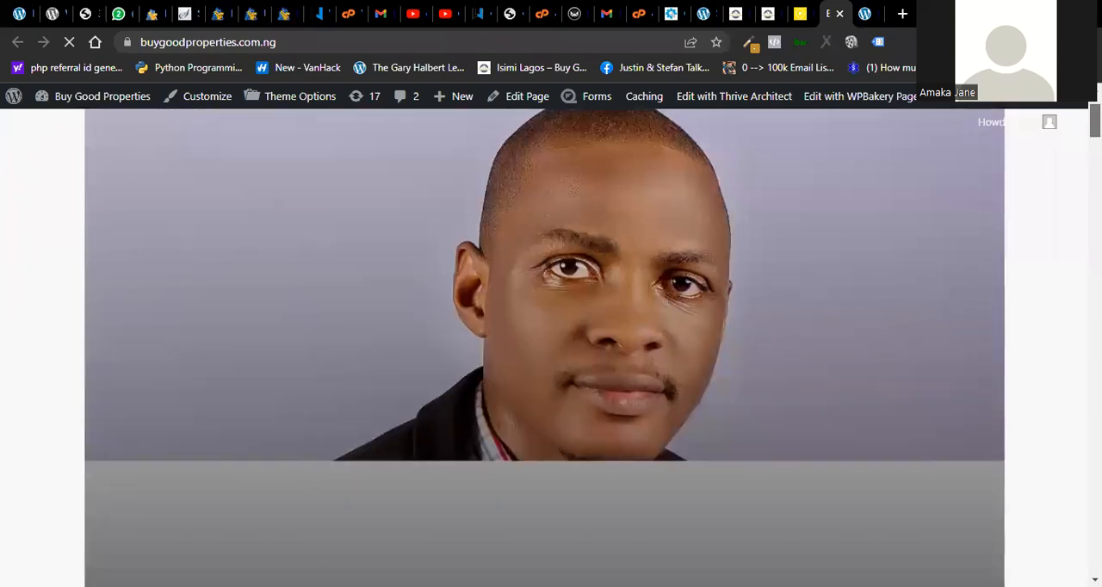
- Examine the portrait banner at the start of the Buy Good Properties homepage
scroll(544, 347, down, 2)
scroll(544, 347, down, 3)
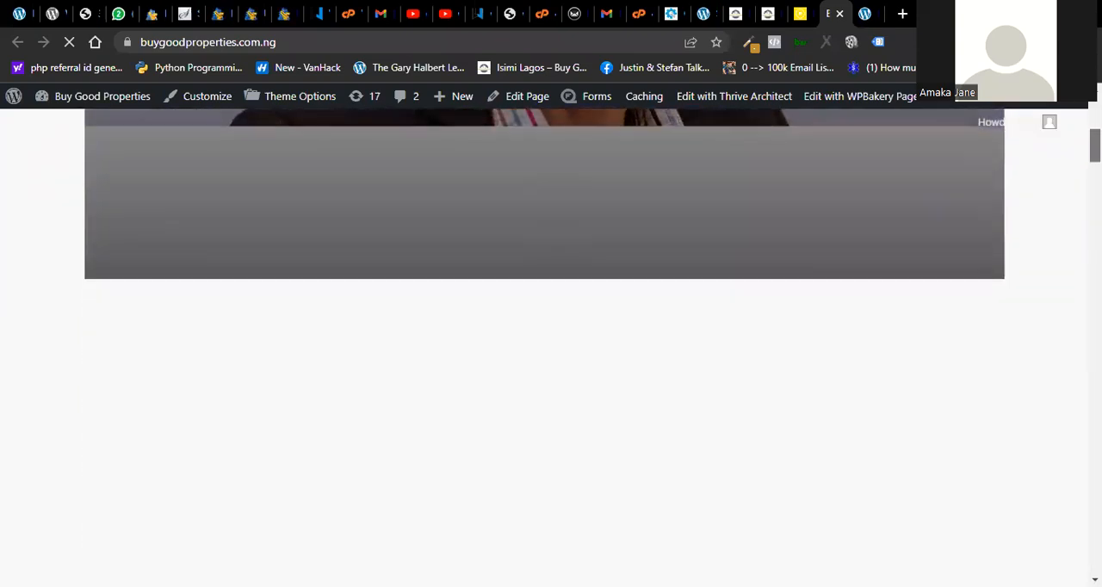
scroll(544, 347, up, 7)
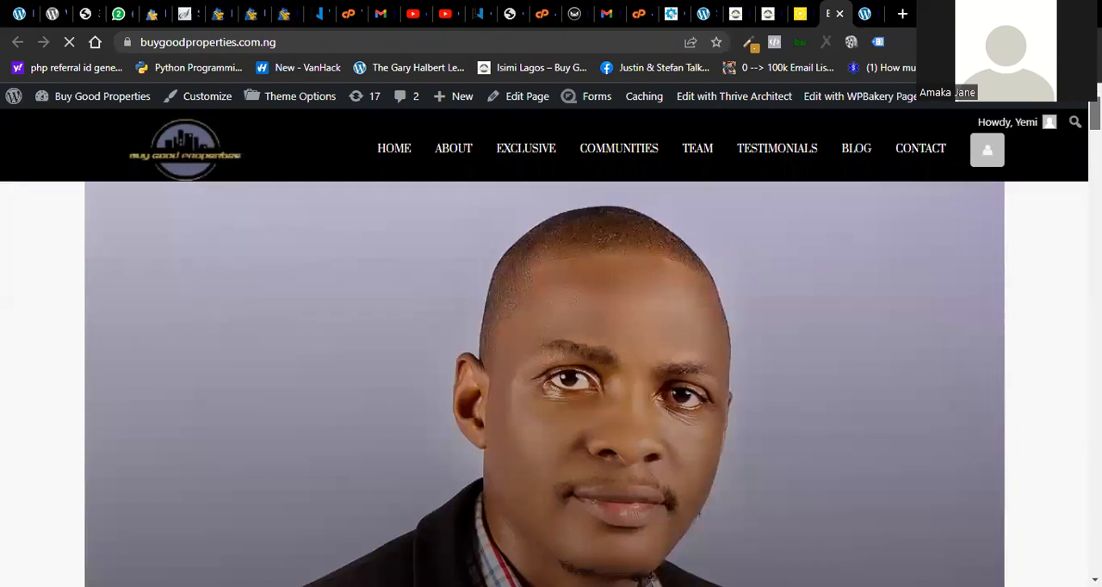
scroll(543, 347, down, 2)
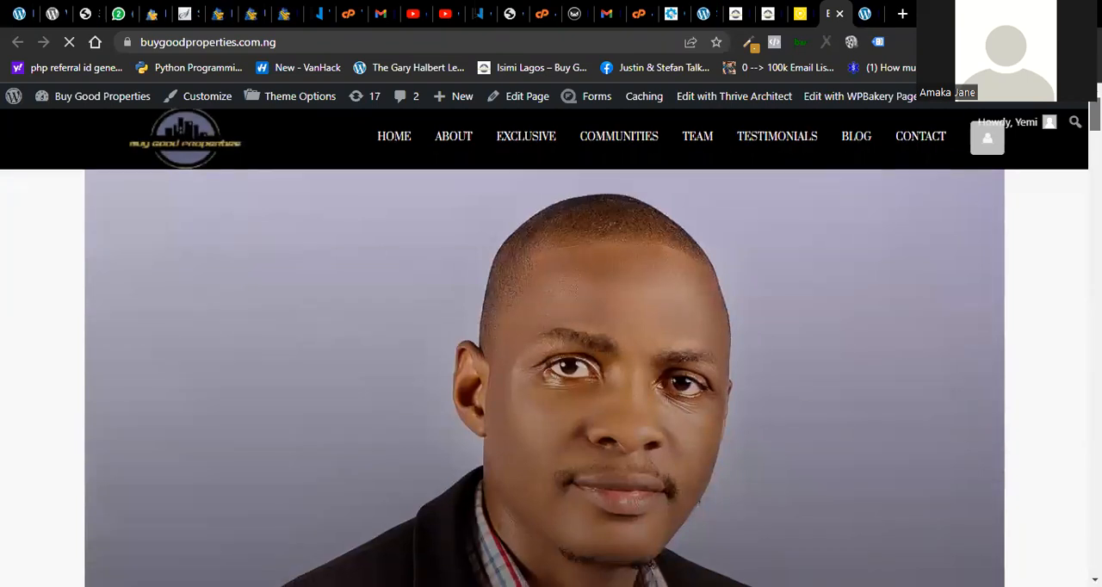
scroll(544, 347, up, 1)
scroll(543, 347, up, 1)
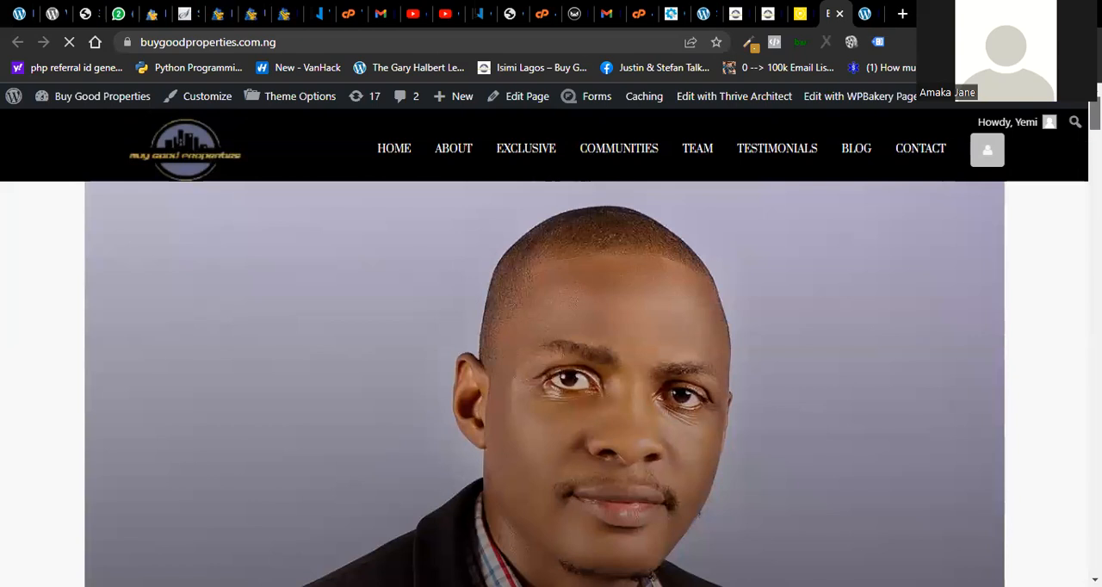
scroll(544, 347, down, 2)
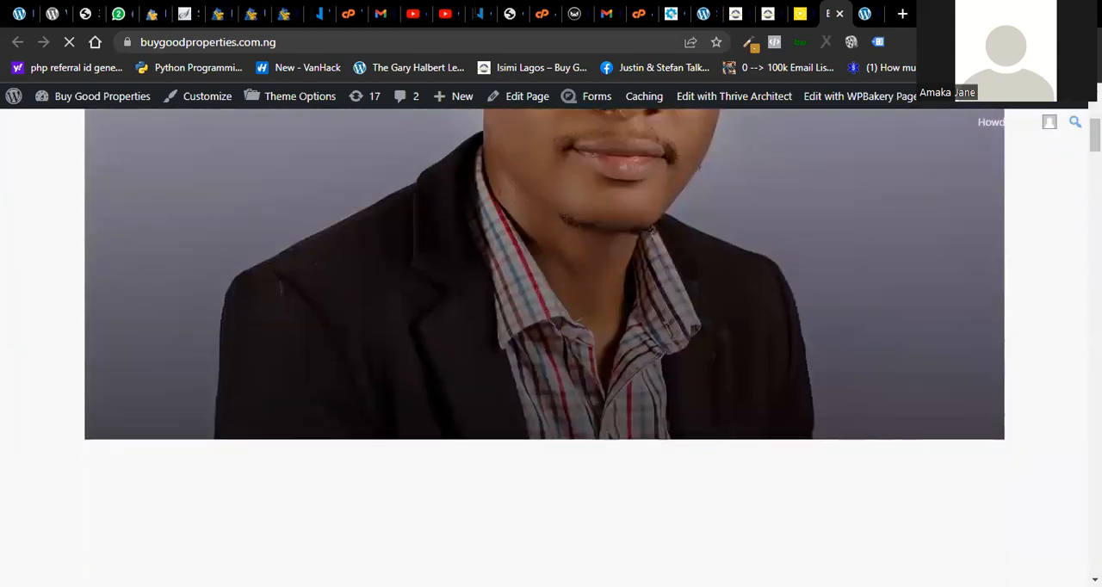
scroll(544, 347, up, 3)
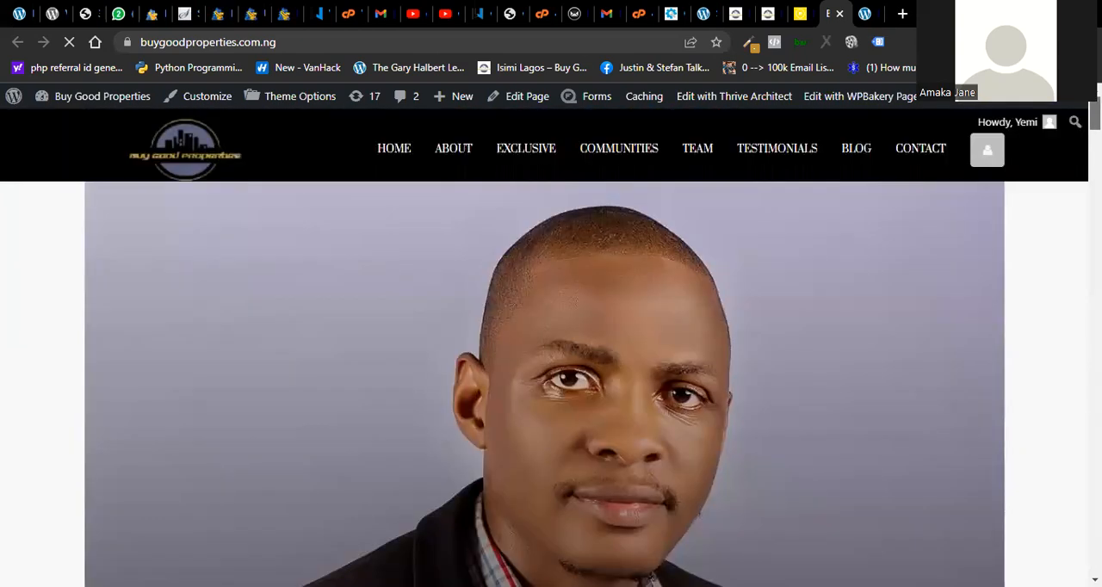
- Return to the Houzez06 demo and review its sections from About through Communities and the team to the Contact Us form
click(796, 34)
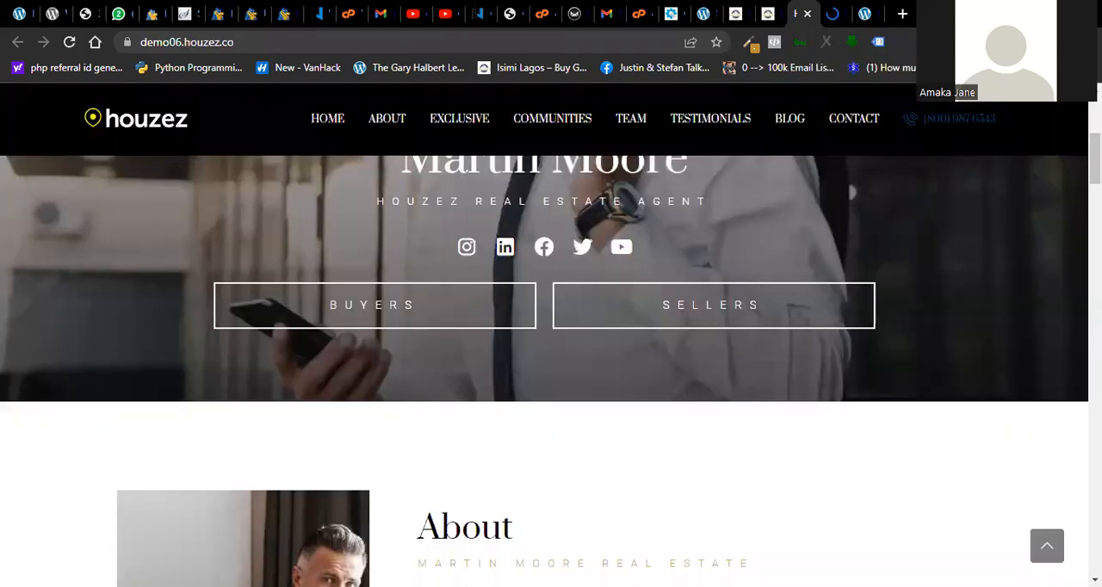
scroll(544, 336, up, 4)
scroll(544, 336, down, 16)
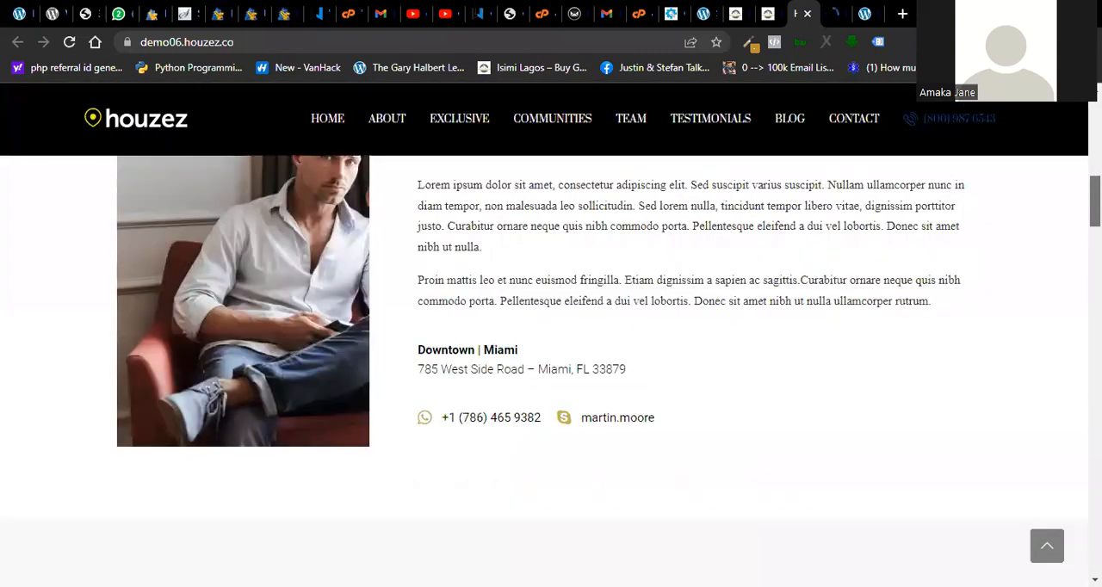
scroll(544, 335, down, 9)
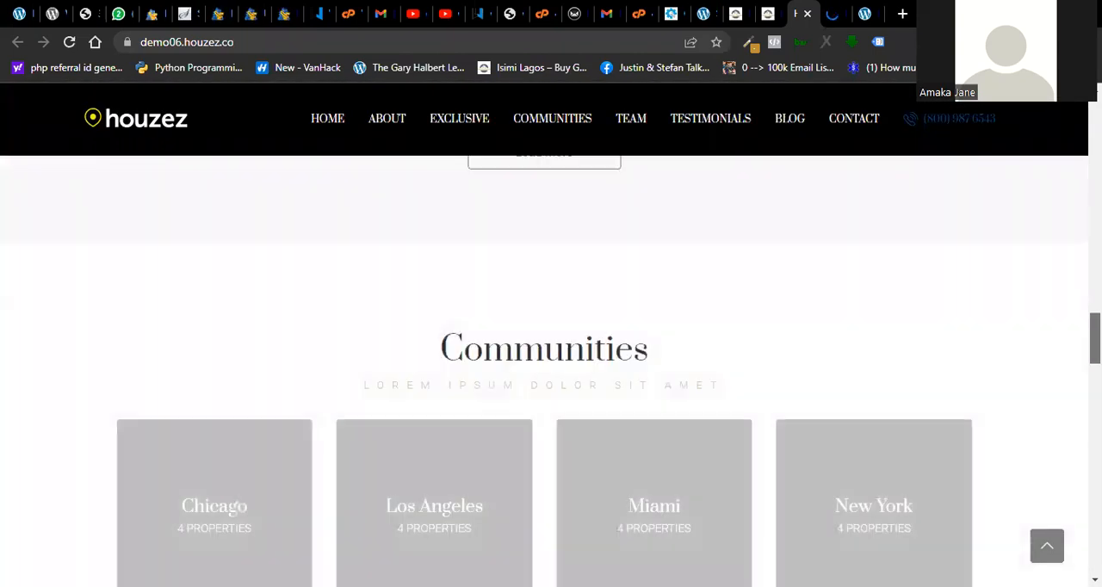
scroll(544, 336, down, 7)
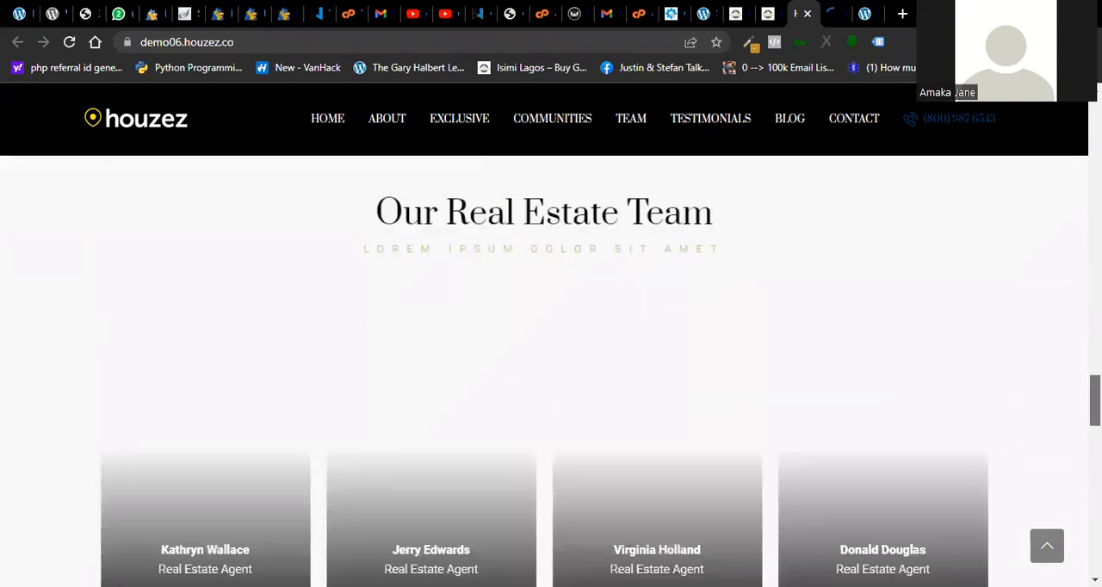
scroll(544, 335, down, 9)
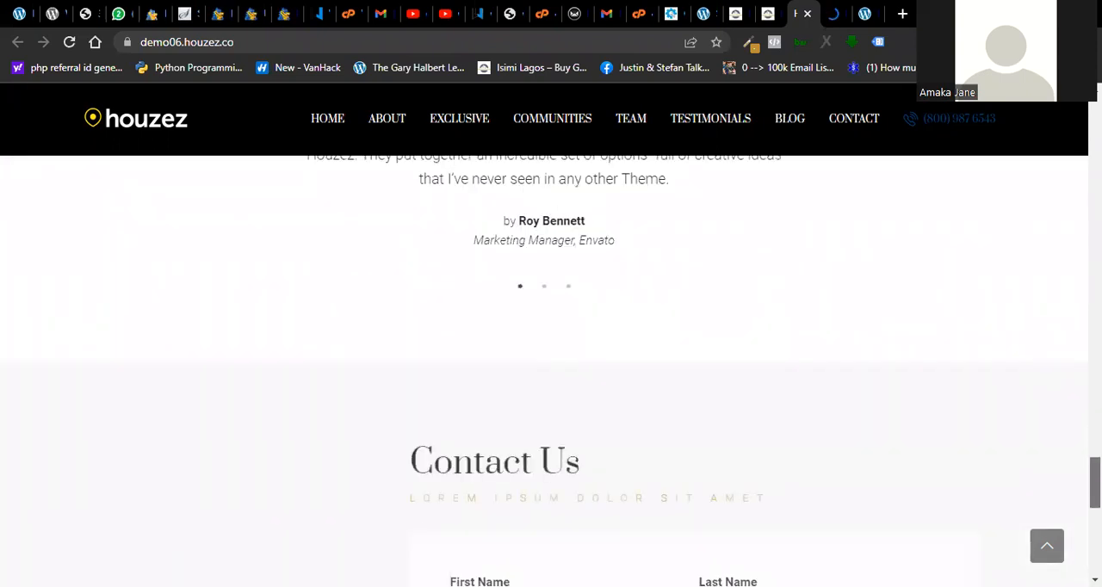
scroll(1007, 399, down, 3)
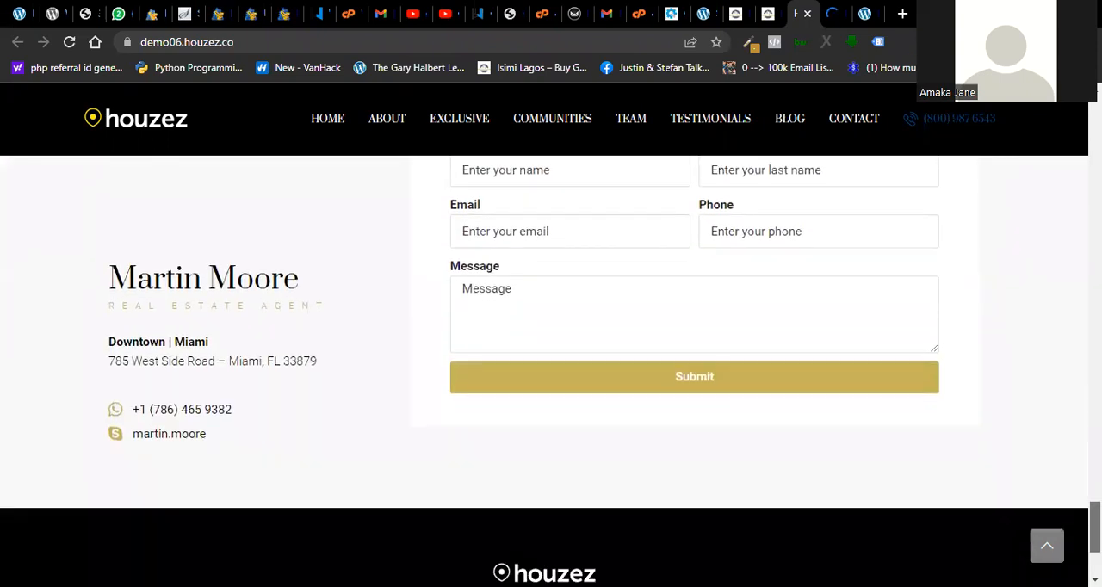
- Switch to the Buy Good Properties homepage and review its About, Exclusive Listings and Communities sections
key(ctrl+Tab)
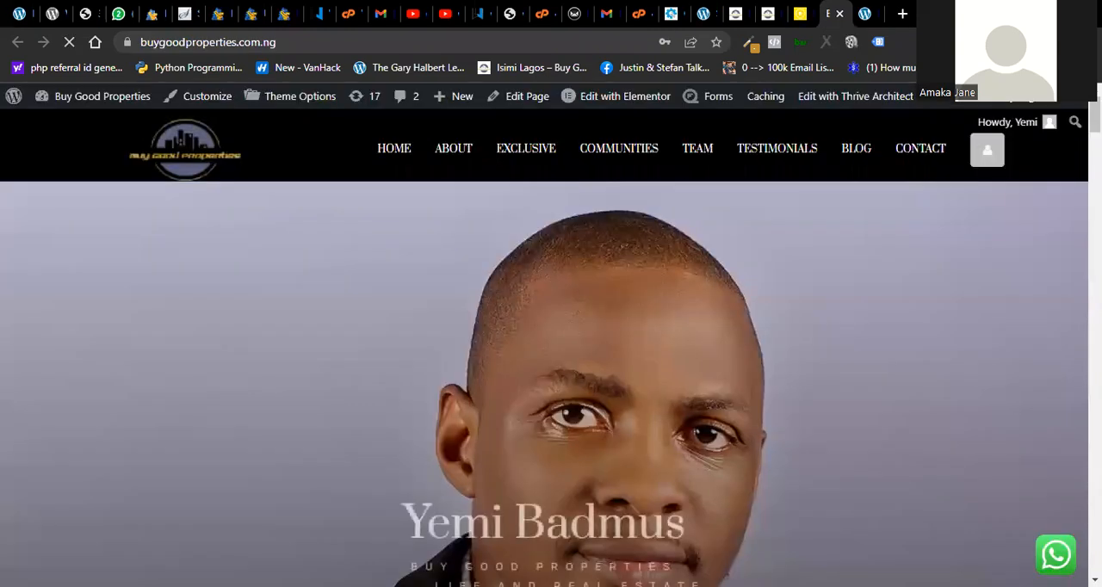
scroll(551, 384, down, 8)
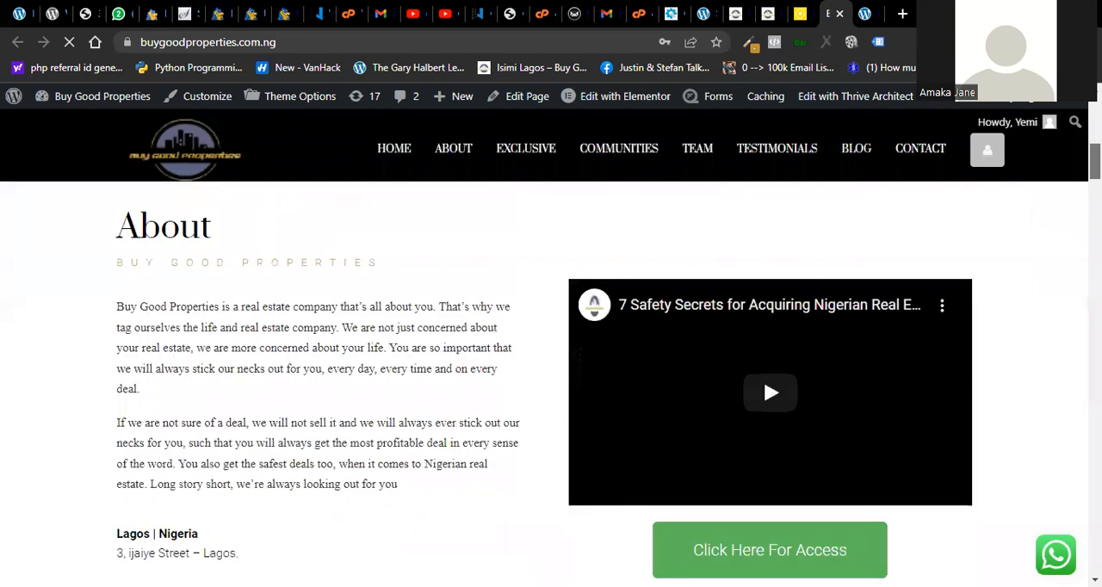
scroll(551, 384, down, 4)
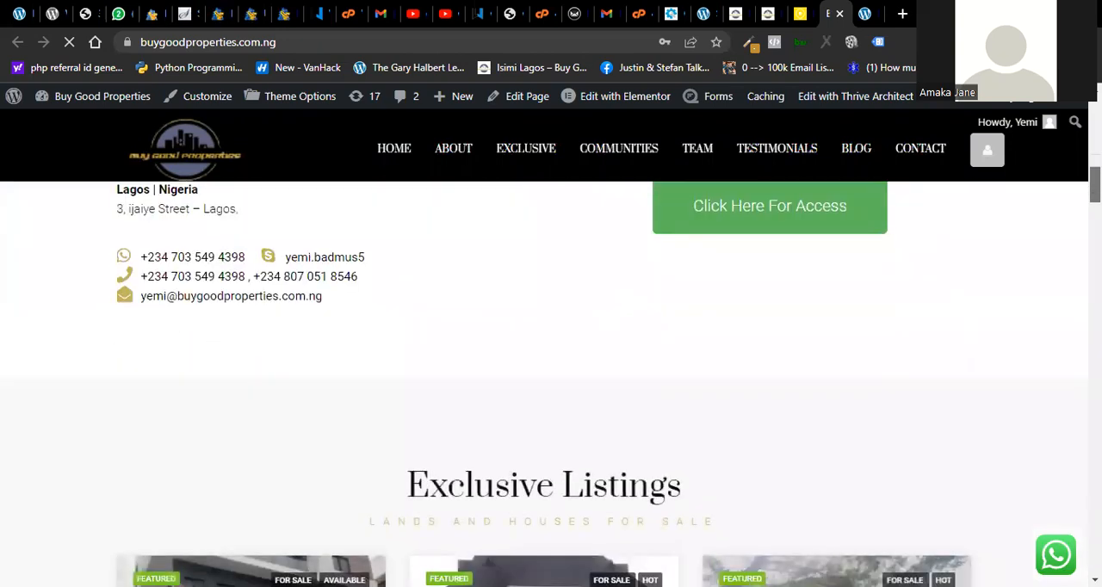
scroll(550, 384, down, 10)
scroll(551, 384, down, 6)
scroll(551, 384, down, 8)
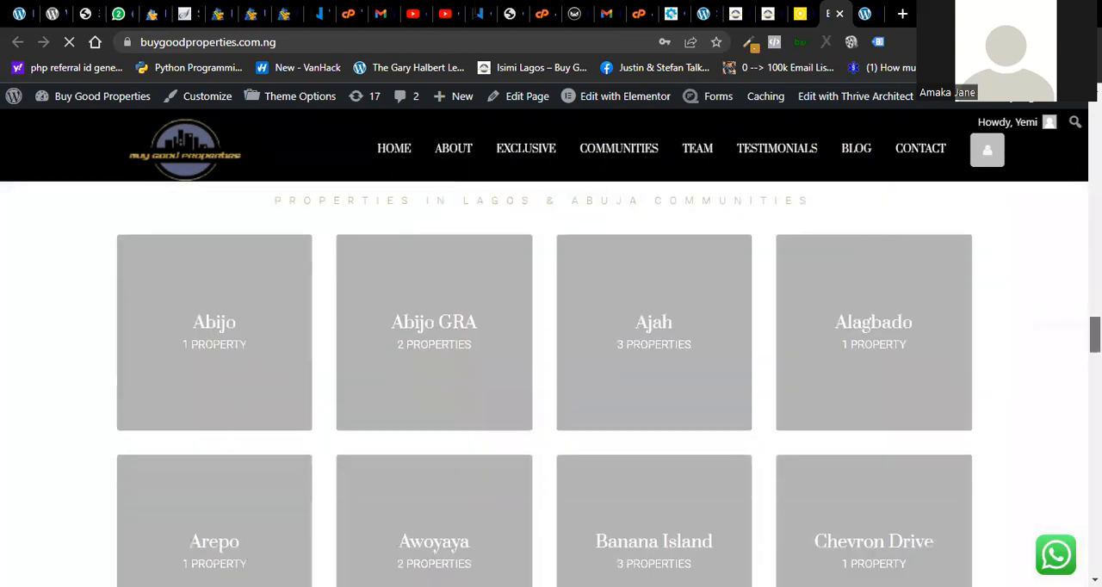
scroll(1065, 376, down, 9)
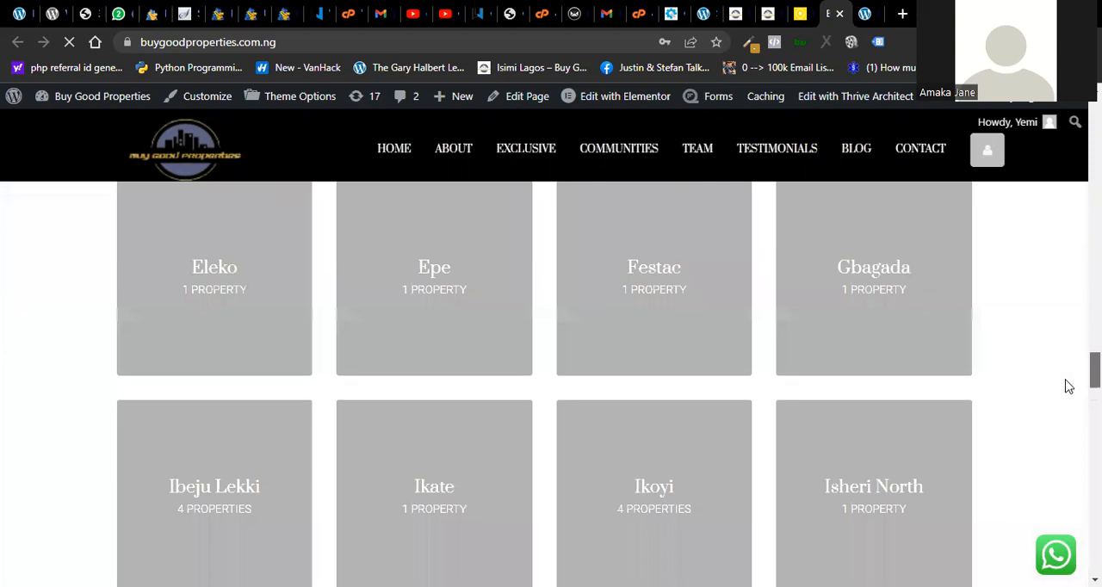
- Review the homepage's team, Testimonials and Contact Us sections, and return to the opening banner of the Houzez06 demo
scroll(1067, 428, down, 10)
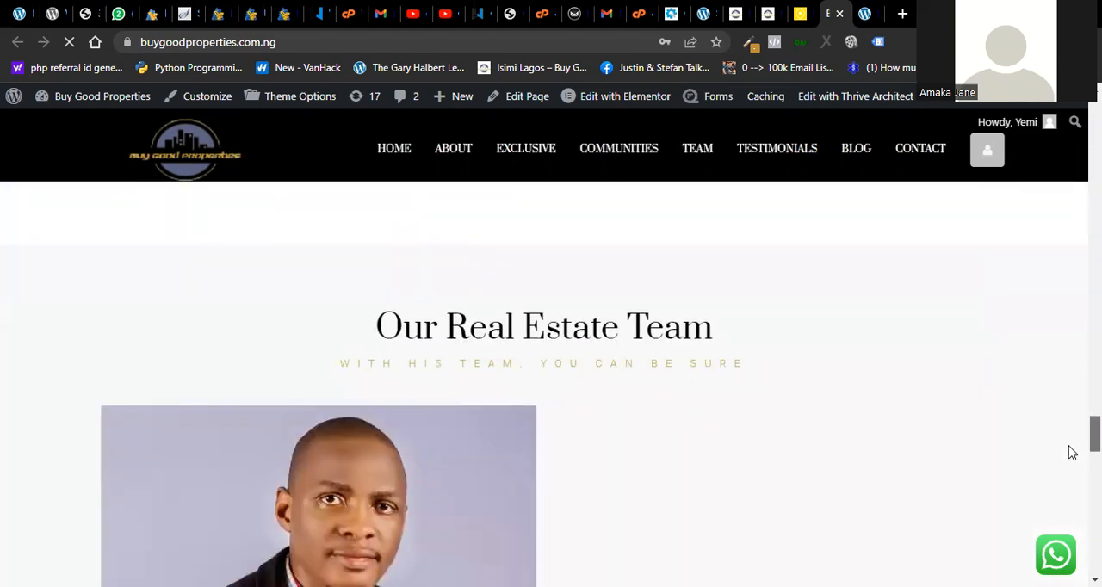
scroll(1072, 455, down, 5)
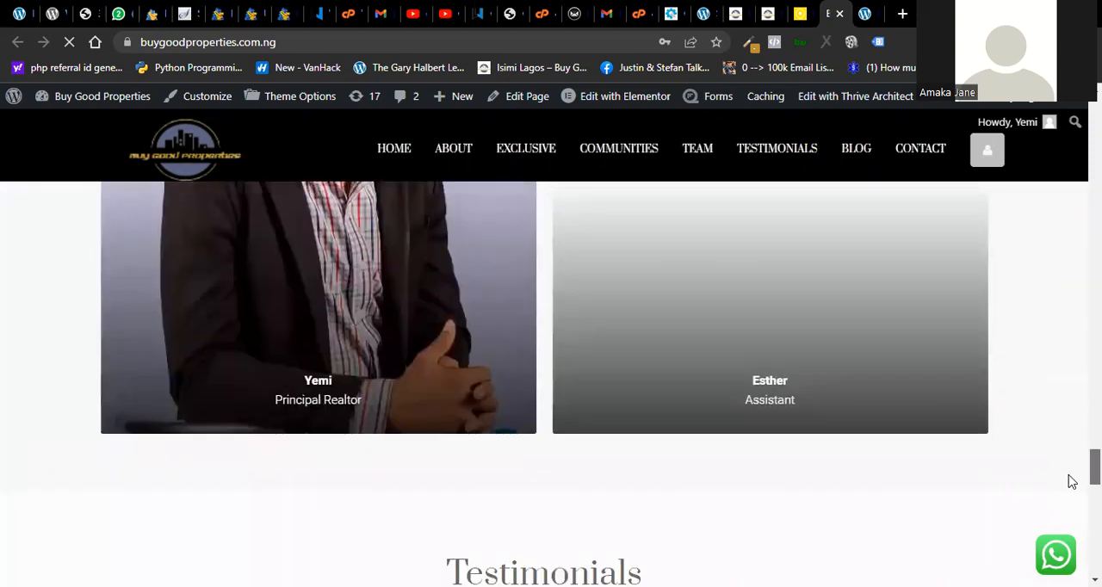
scroll(1072, 483, down, 6)
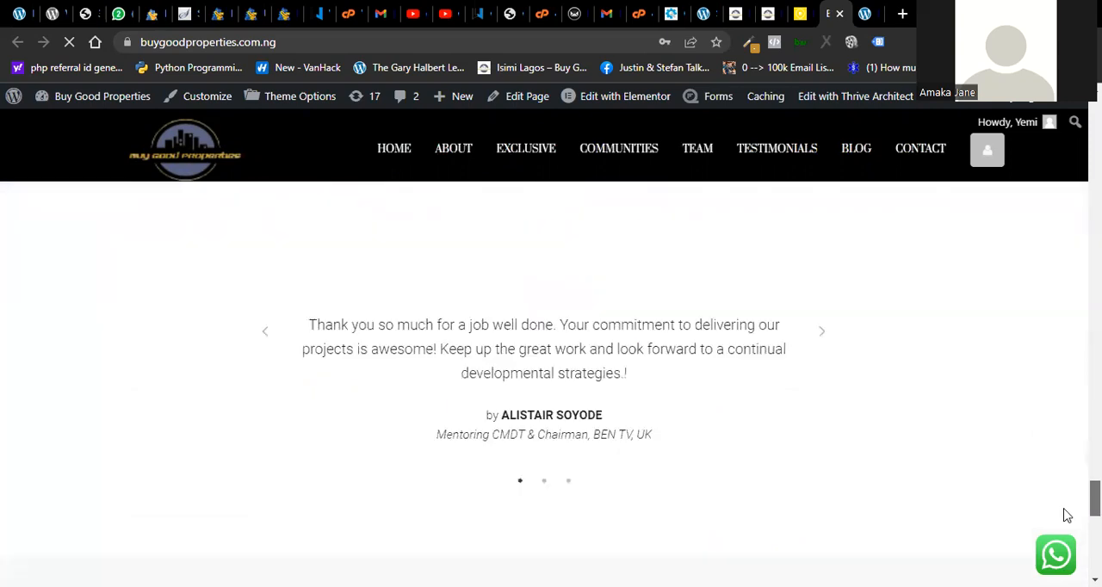
scroll(1065, 520, down, 3)
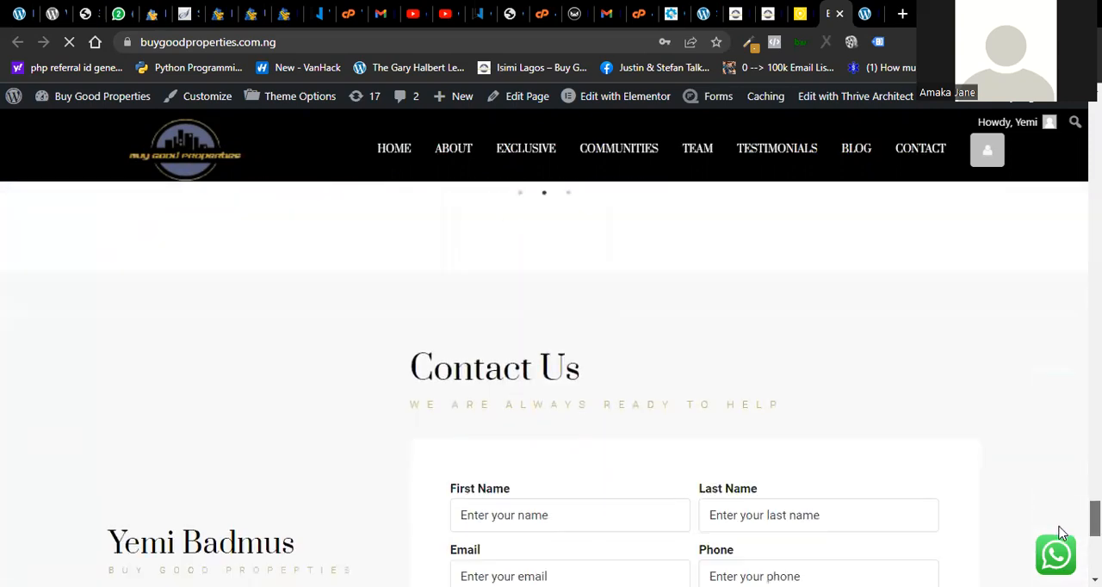
scroll(1060, 538, down, 2)
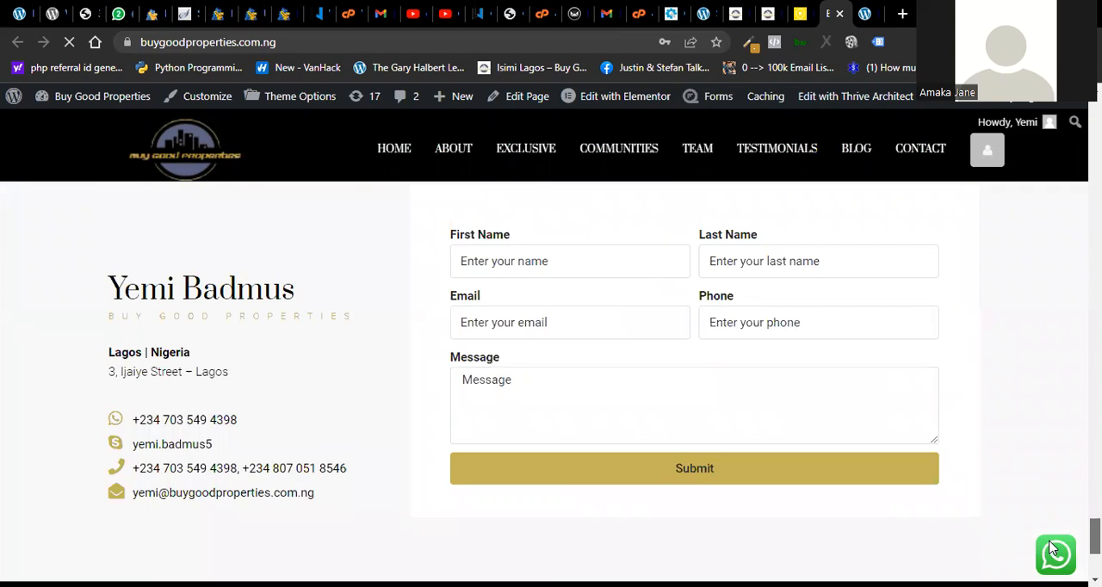
scroll(1068, 488, up, 8)
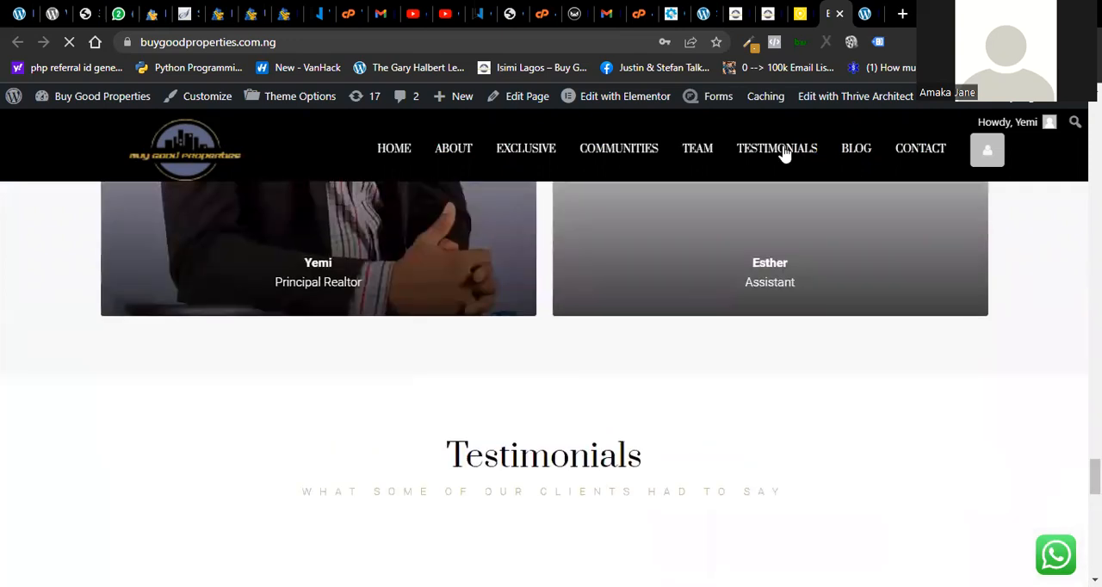
key(ctrl+shift+Tab)
drag(1095, 527, 1095, 127)
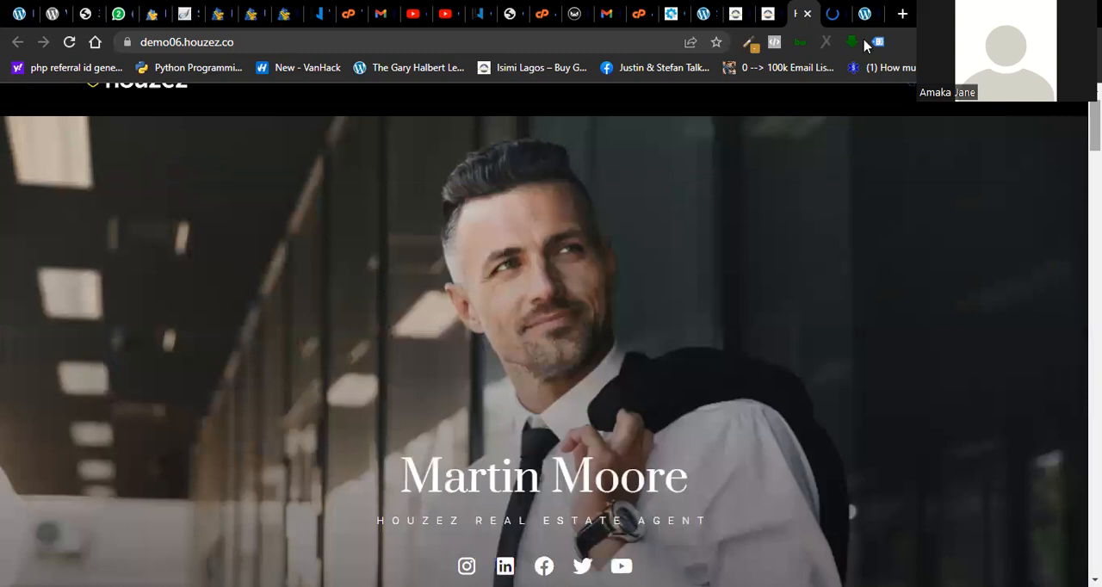
- Switch to the Buy Good Properties homepage, view its opening banner, and return to the Houzez06 demo
key(ctrl+Tab)
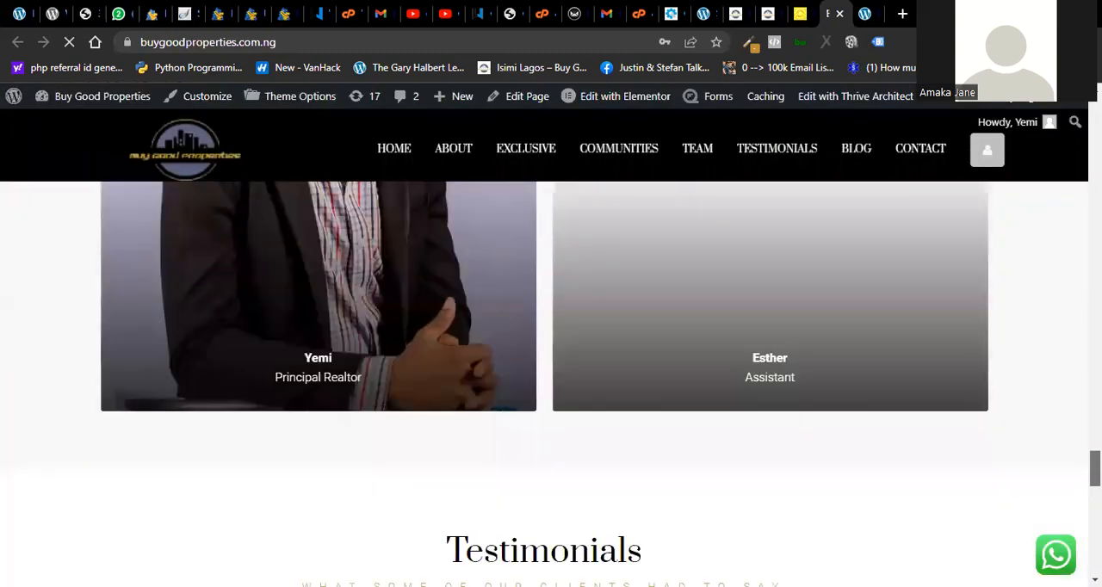
drag(1095, 469, 1094, 120)
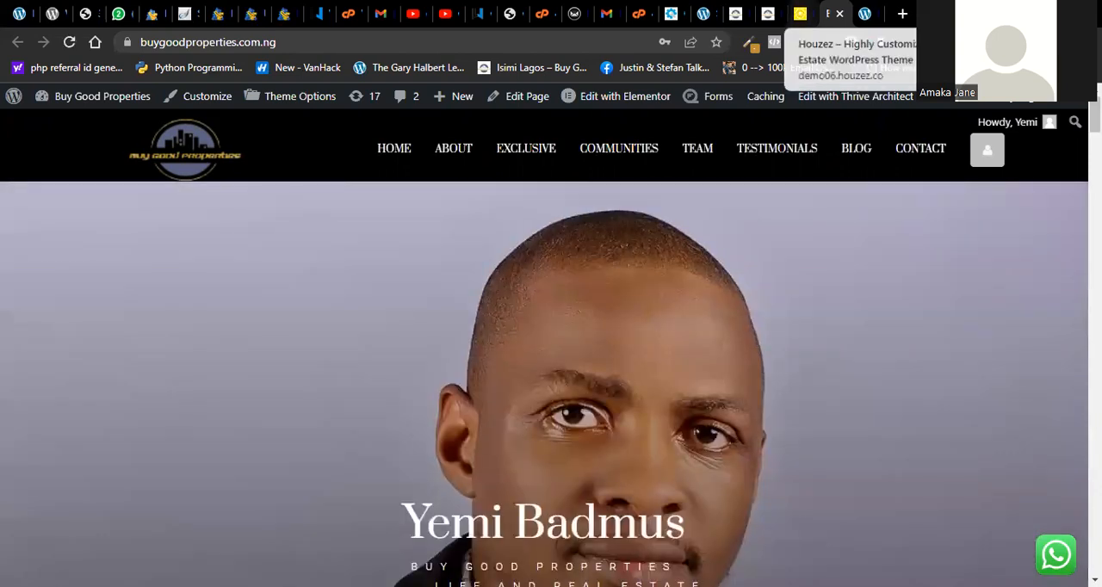
click(800, 14)
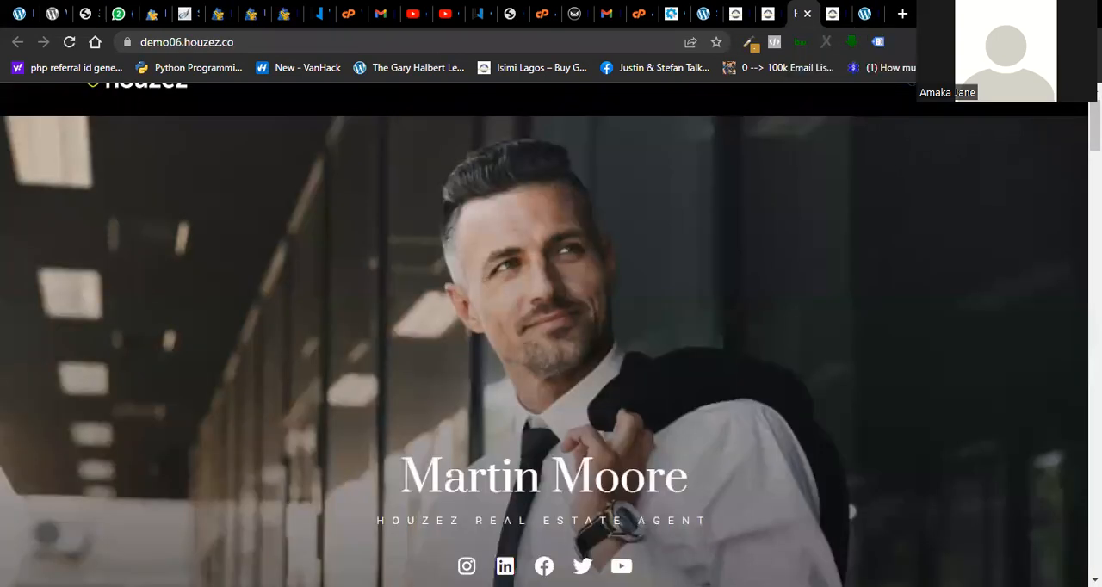
- Open the Buy Good Properties page list in the WordPress admin and look through it up to its first entries
click(764, 14)
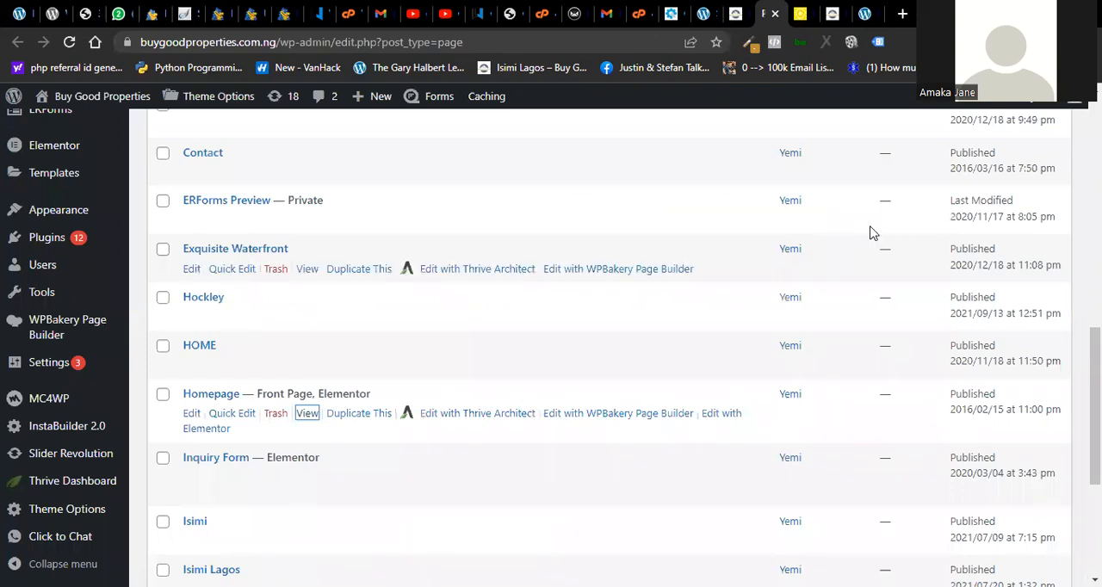
scroll(491, 431, up, 1)
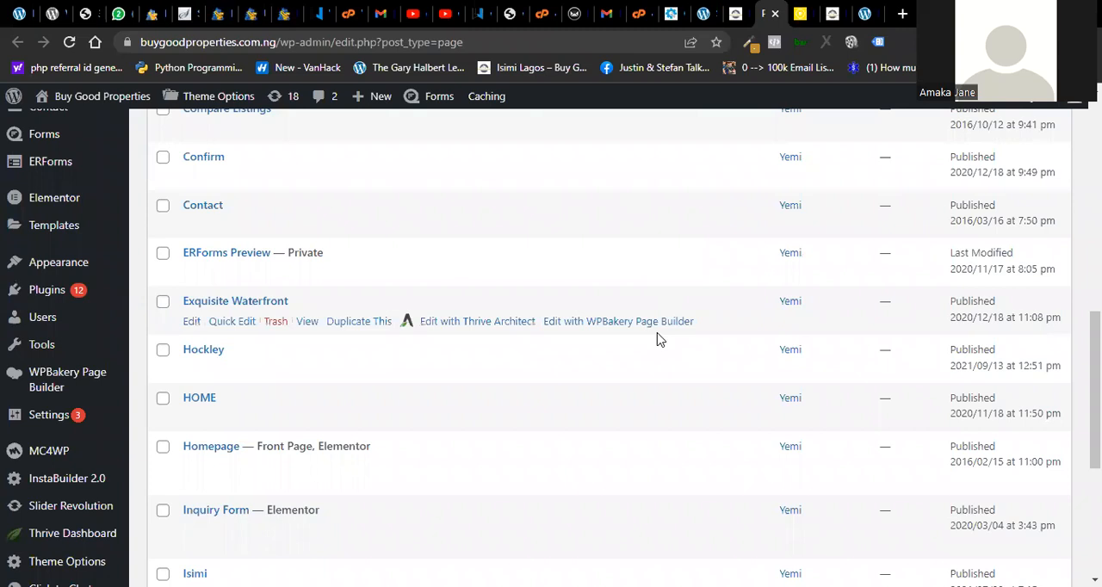
scroll(603, 344, up, 2)
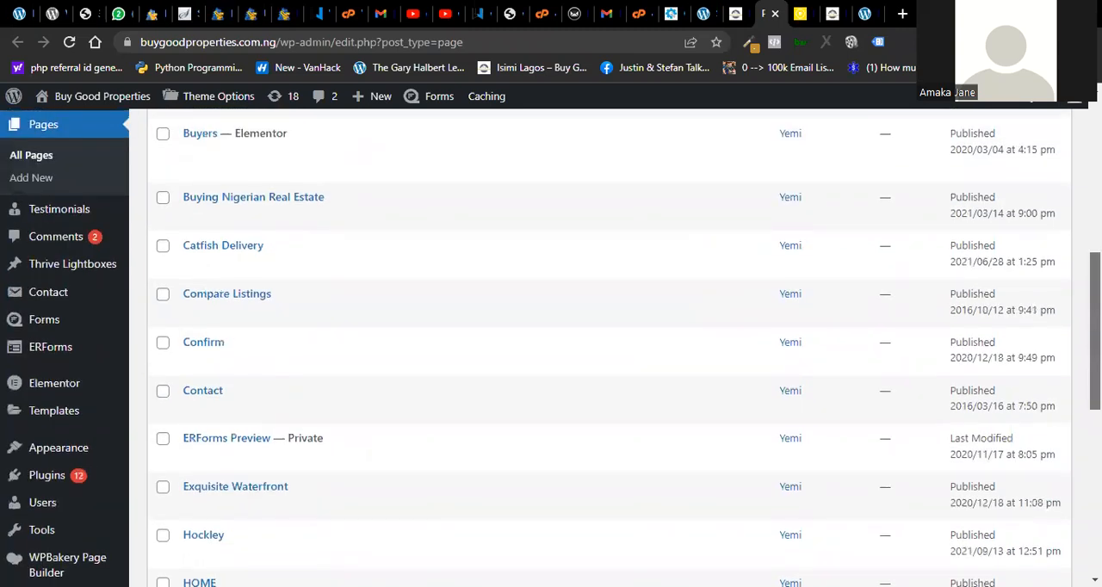
scroll(602, 344, up, 3)
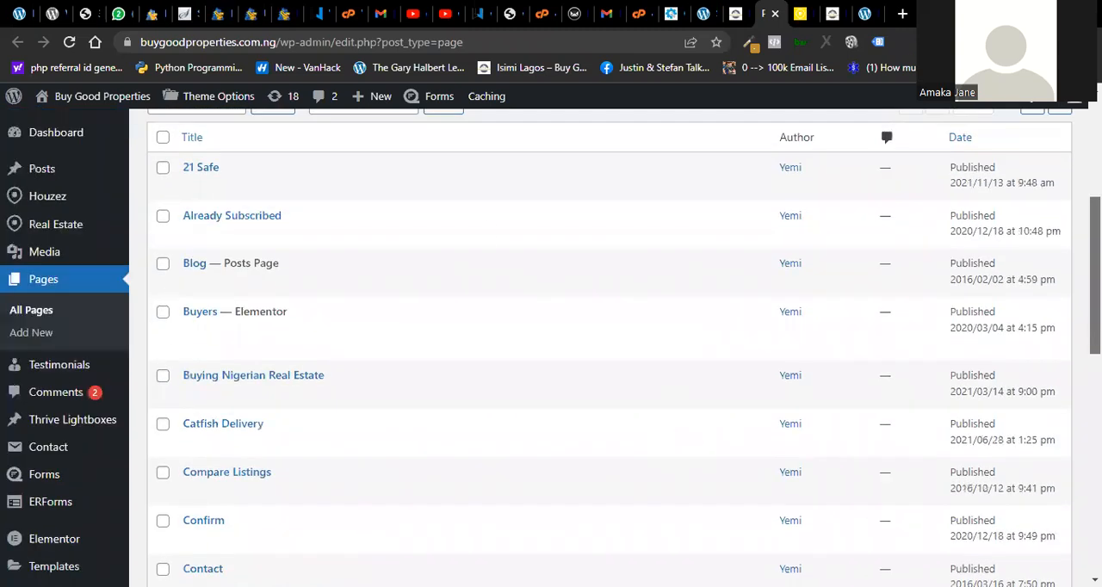
scroll(603, 344, up, 1)
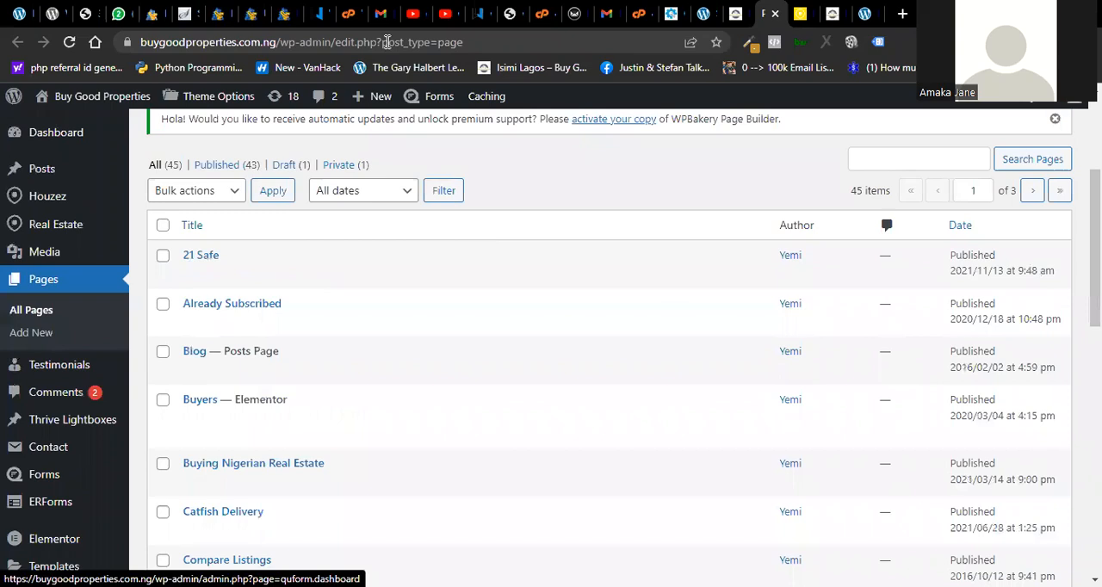
- Revisit the Houzez demo import and Slider Revolution pages, and review the test site's installed plugins
click(732, 15)
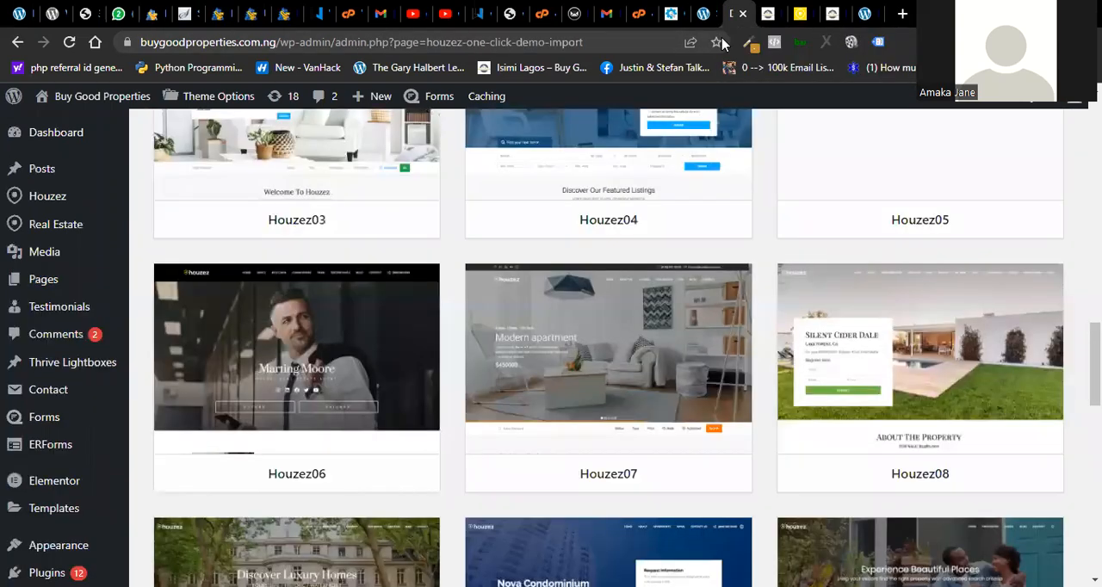
click(699, 14)
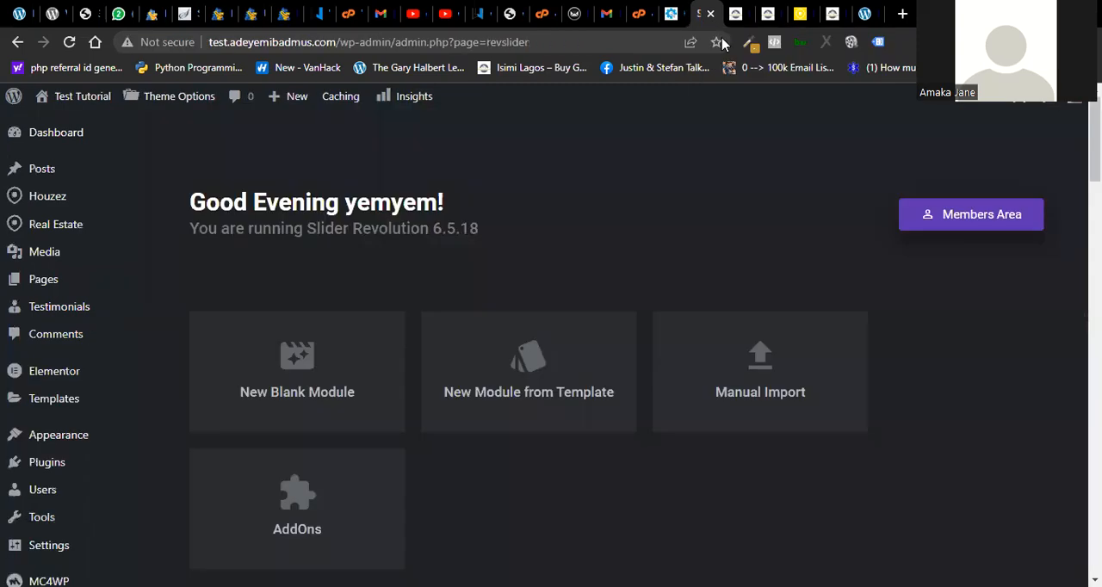
click(861, 16)
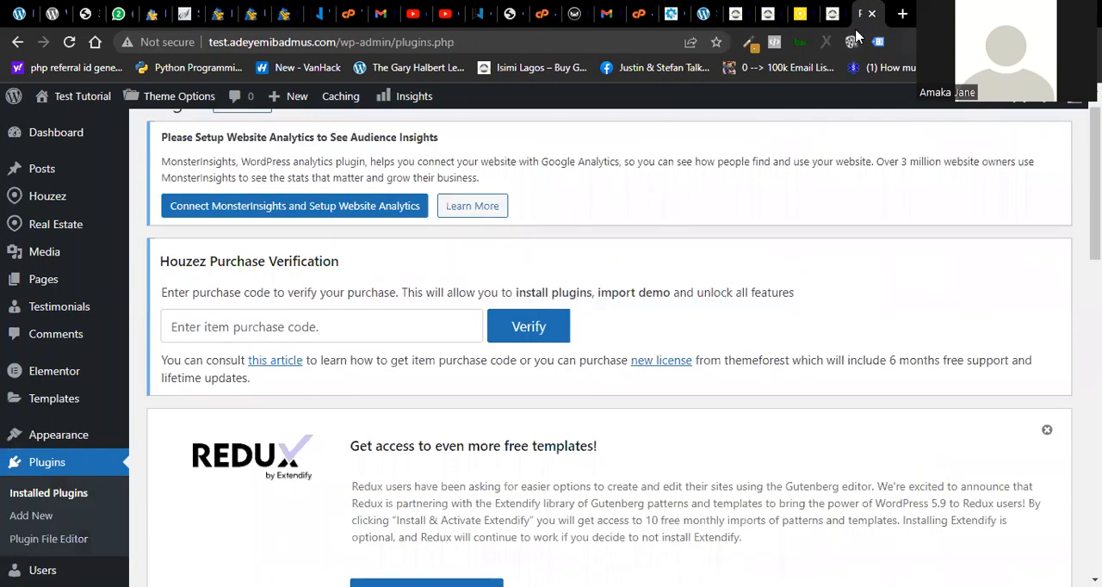
scroll(602, 345, down, 5)
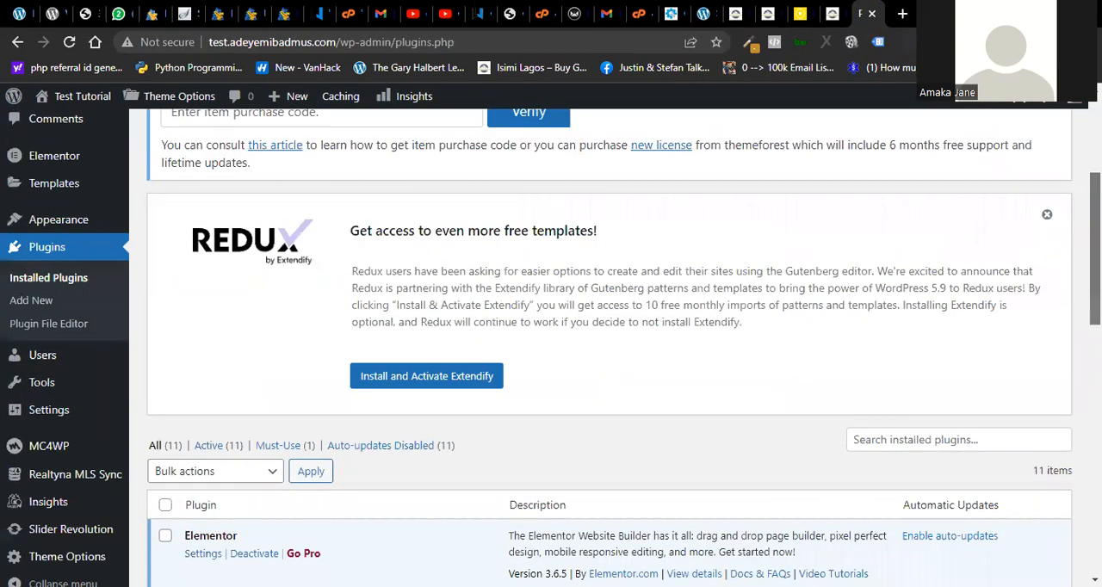
scroll(1071, 390, down, 3)
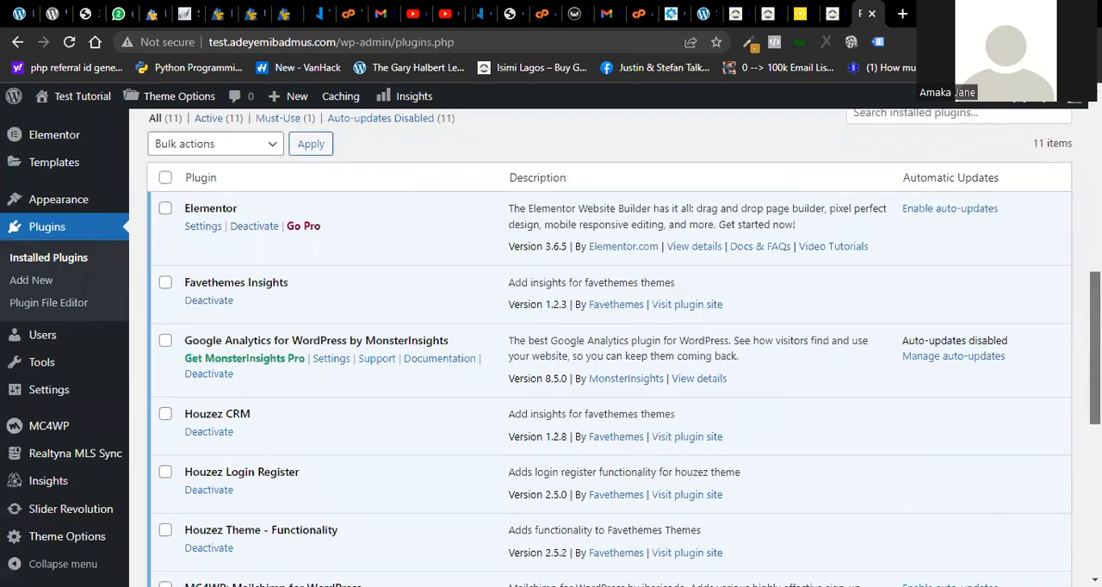
scroll(1072, 390, down, 4)
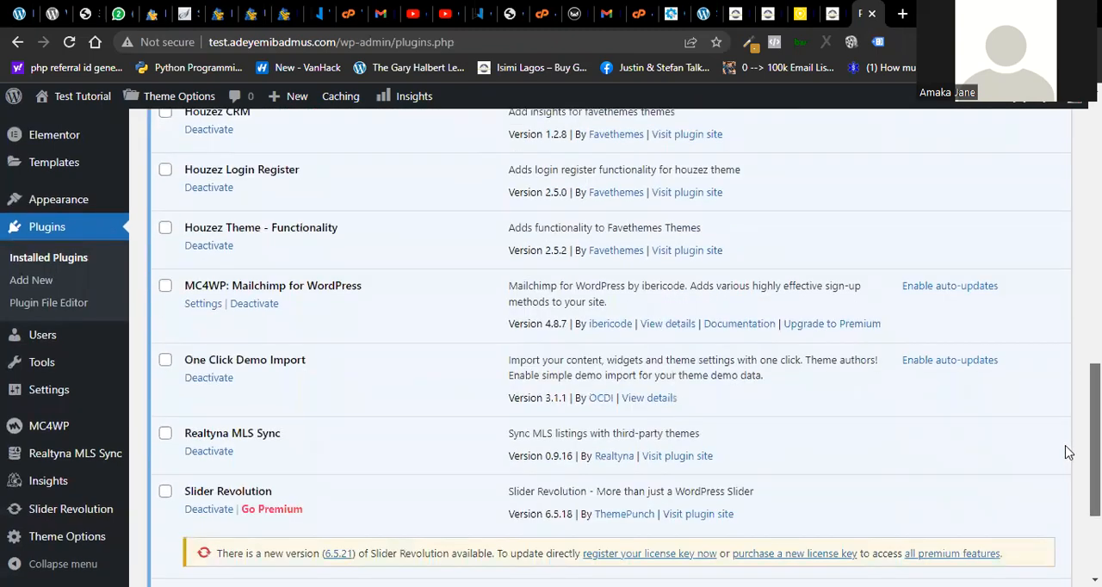
scroll(1067, 387, up, 8)
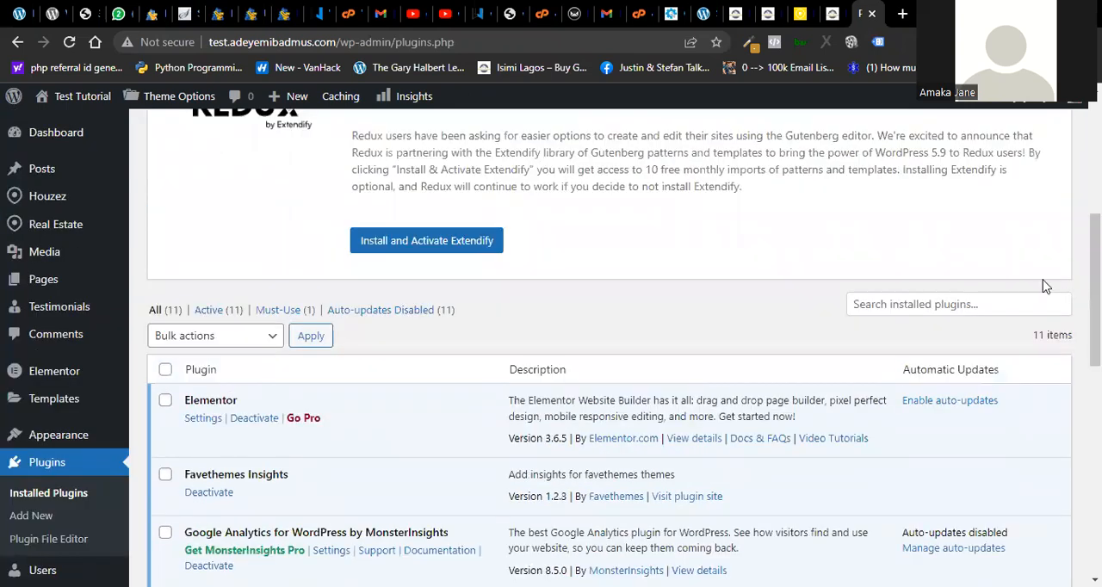
- Return to the live Buy Good Properties homepage and view its banner with the social icons and the Communities and Exclusives links
key(ctrl+shift+Tab)
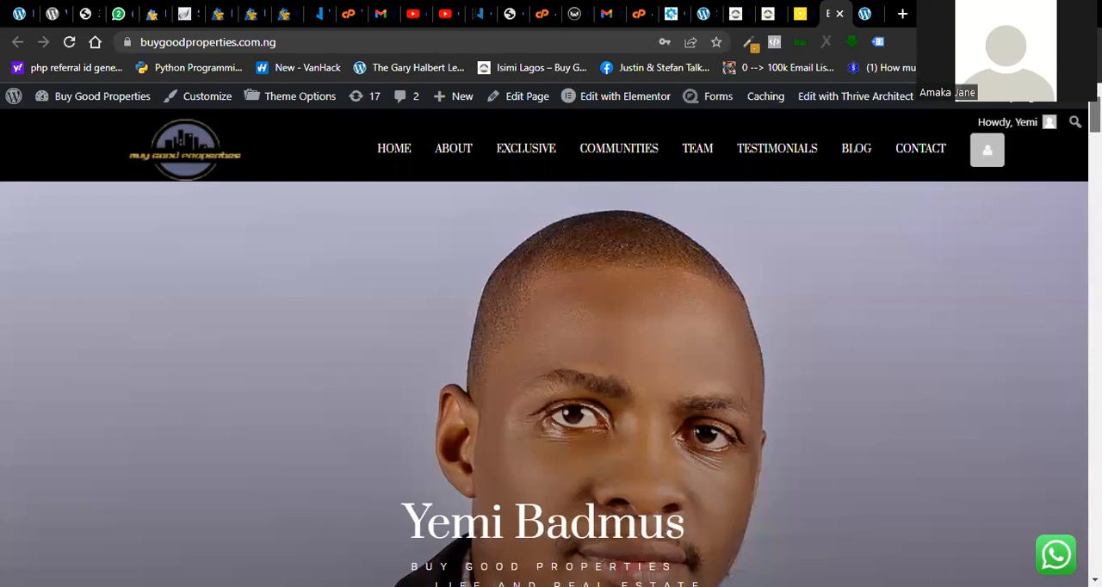
scroll(551, 379, down, 7)
scroll(551, 378, up, 5)
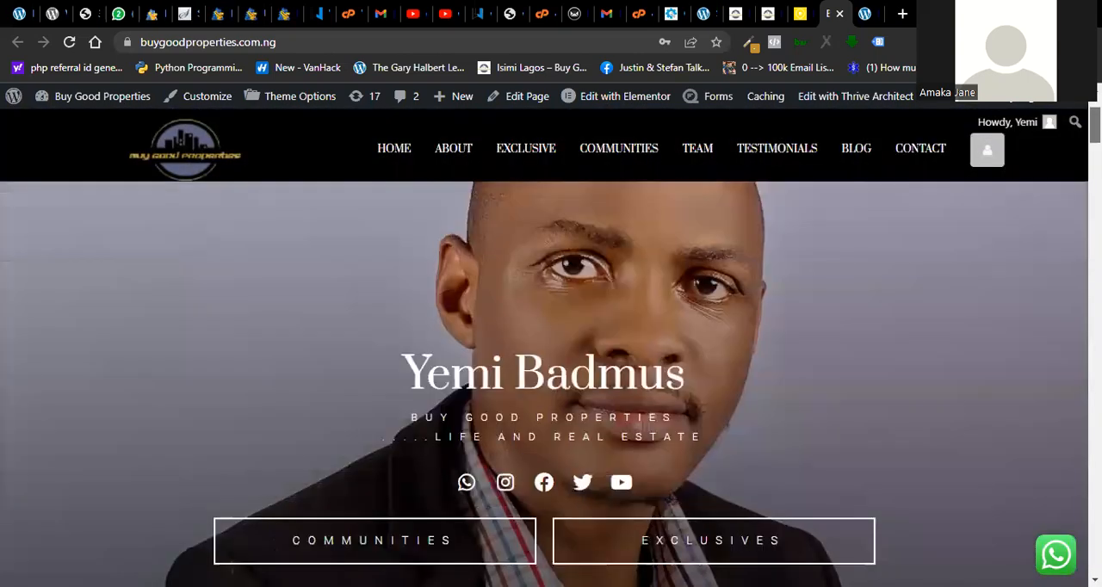
scroll(551, 378, up, 1)
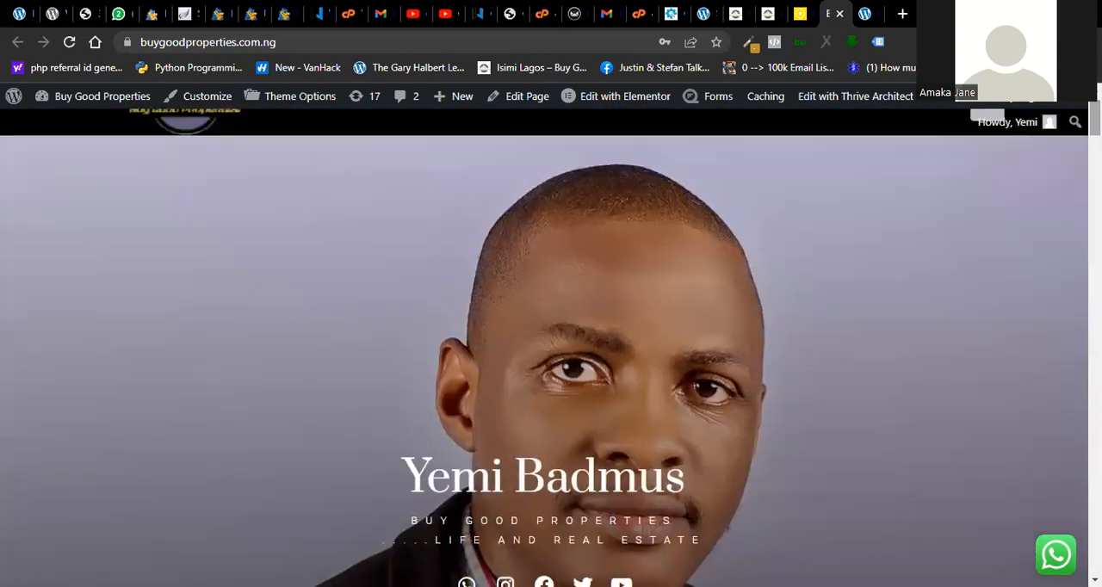
- Open the Buy Good Properties front page, Homepage, in Elementor from the page list and enable Safe Mode
click(767, 14)
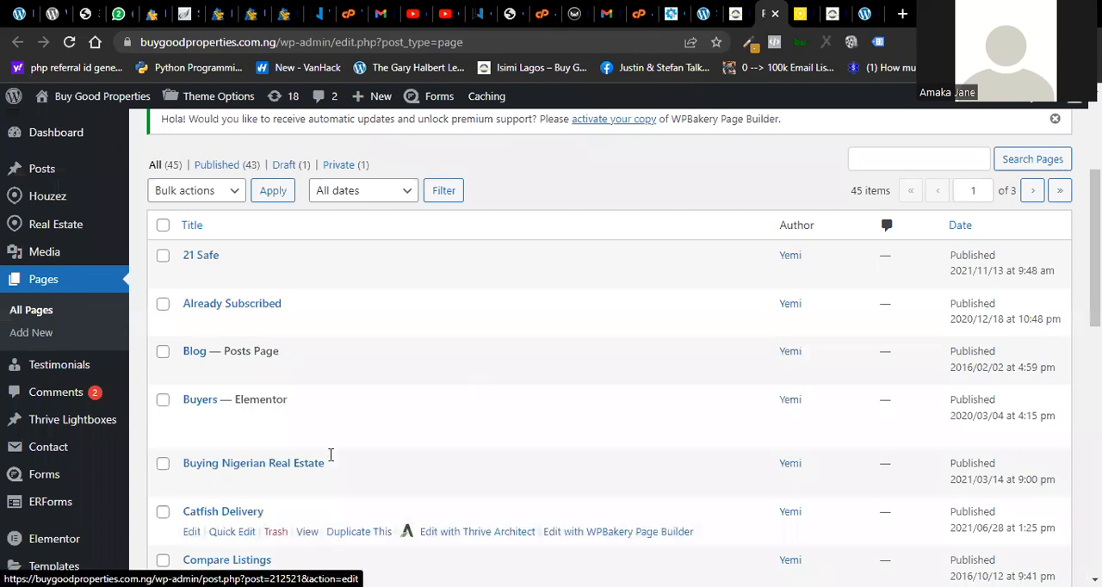
scroll(551, 344, down, 3)
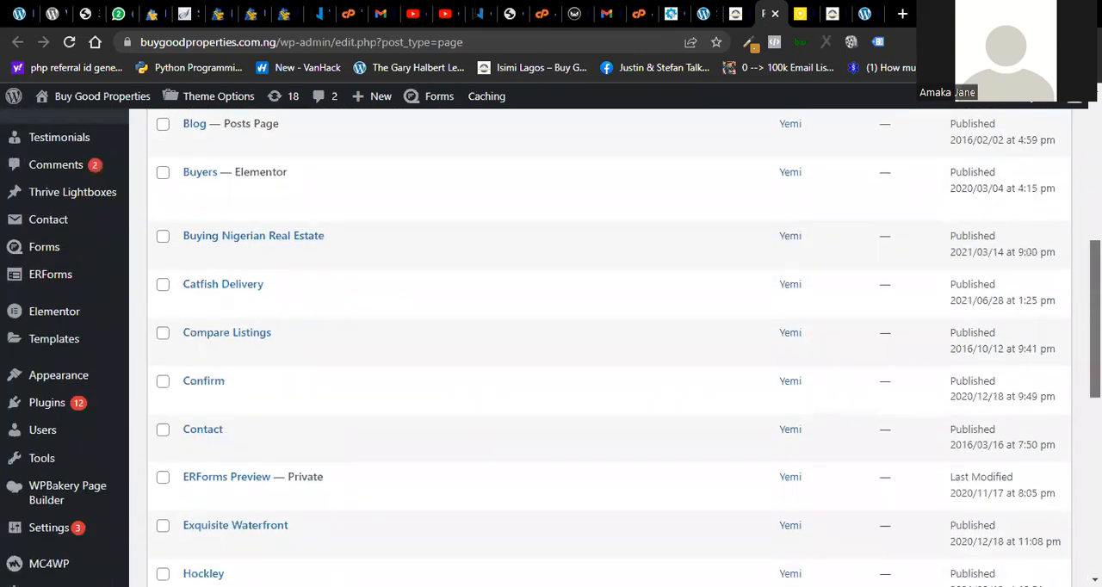
scroll(551, 345, down, 2)
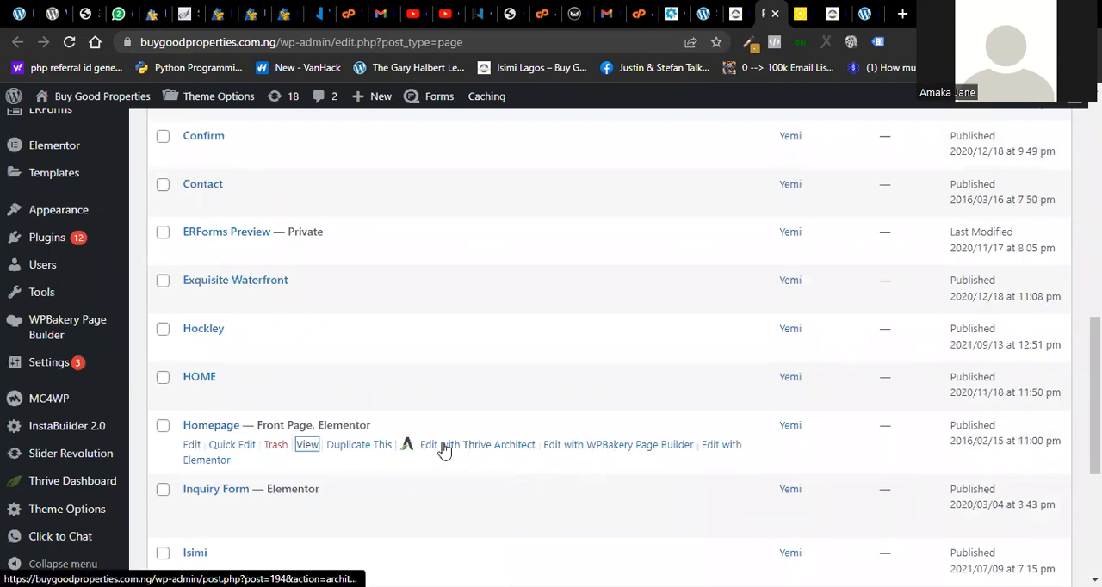
click(725, 447)
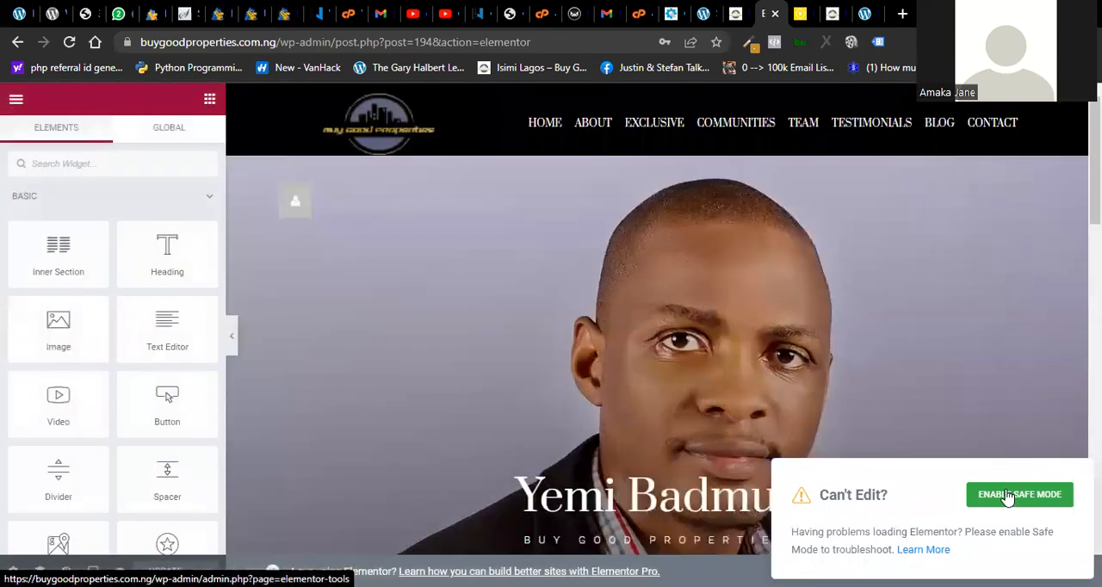
click(1007, 497)
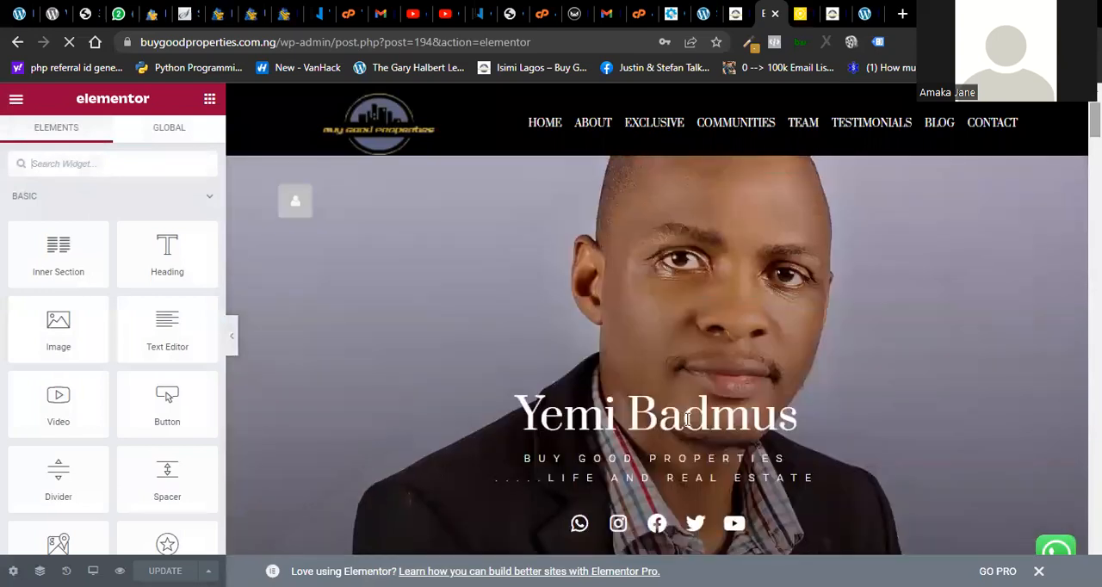
- Select the banner's section title and inspect its Title and Sub Title content fields
click(686, 419)
click(83, 240)
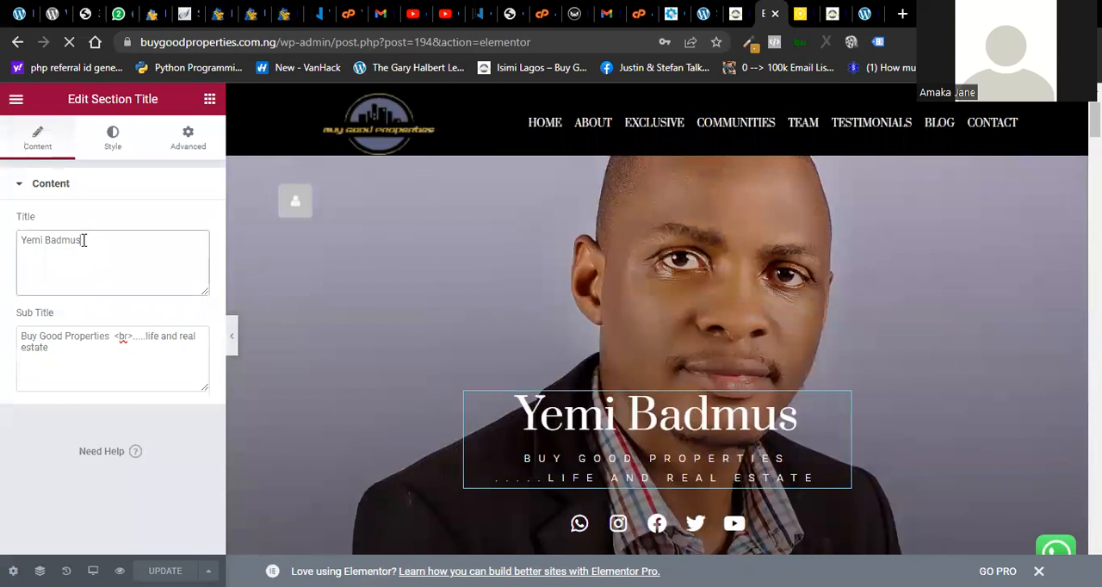
click(114, 336)
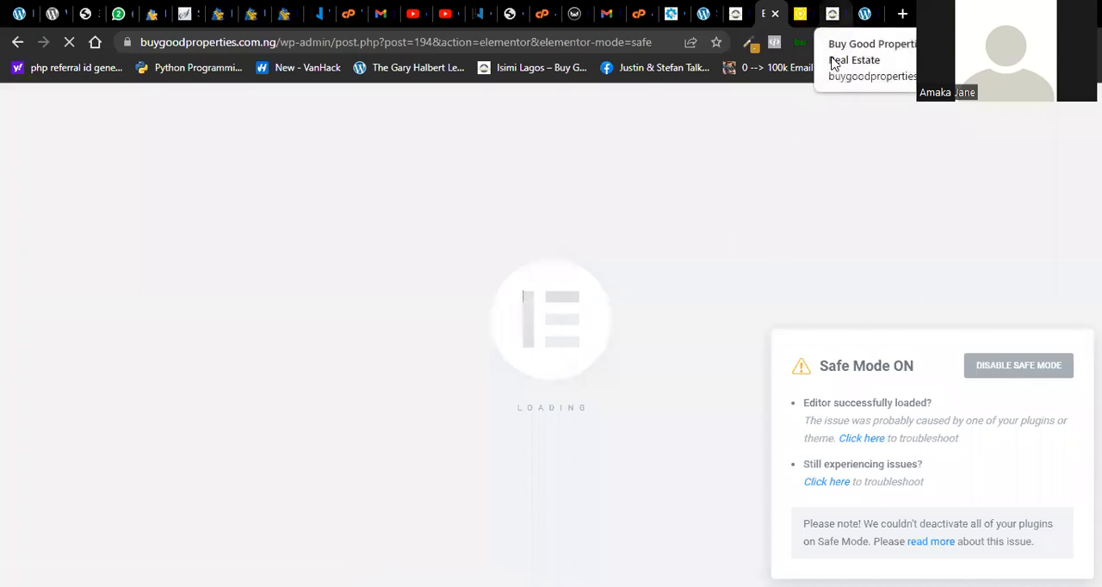
- Locate the Edit with Elementor option on the live homepage and check the test site's installed plugins
click(832, 13)
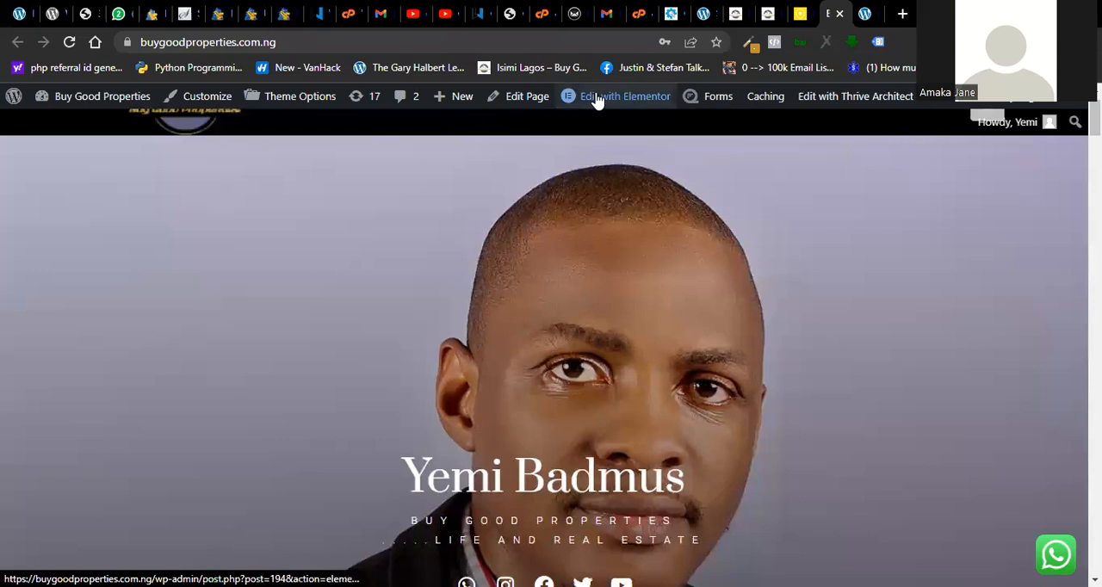
mouse_move(598, 100)
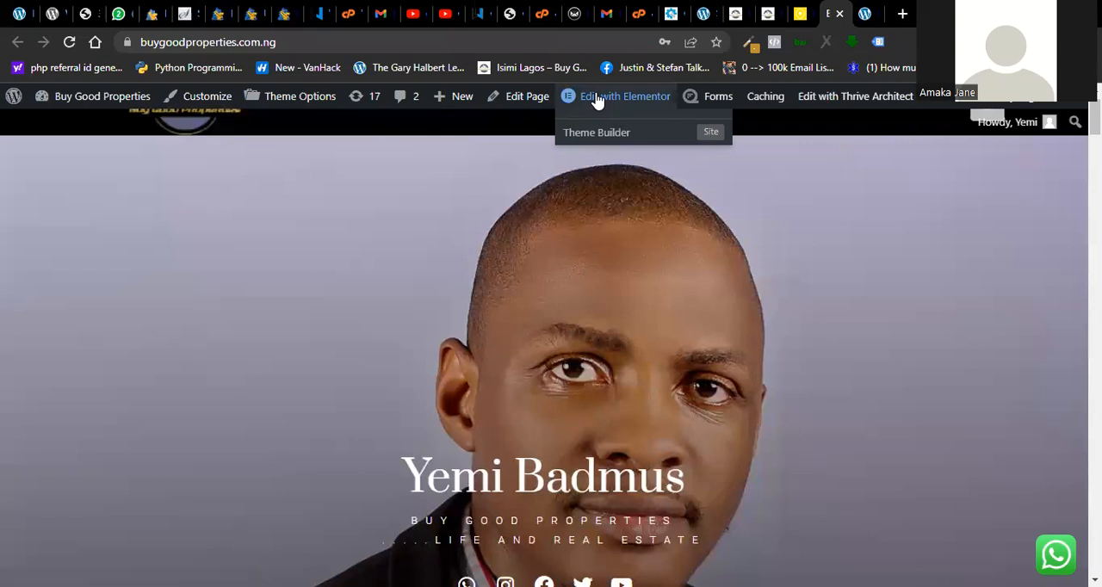
key(ctrl+Tab)
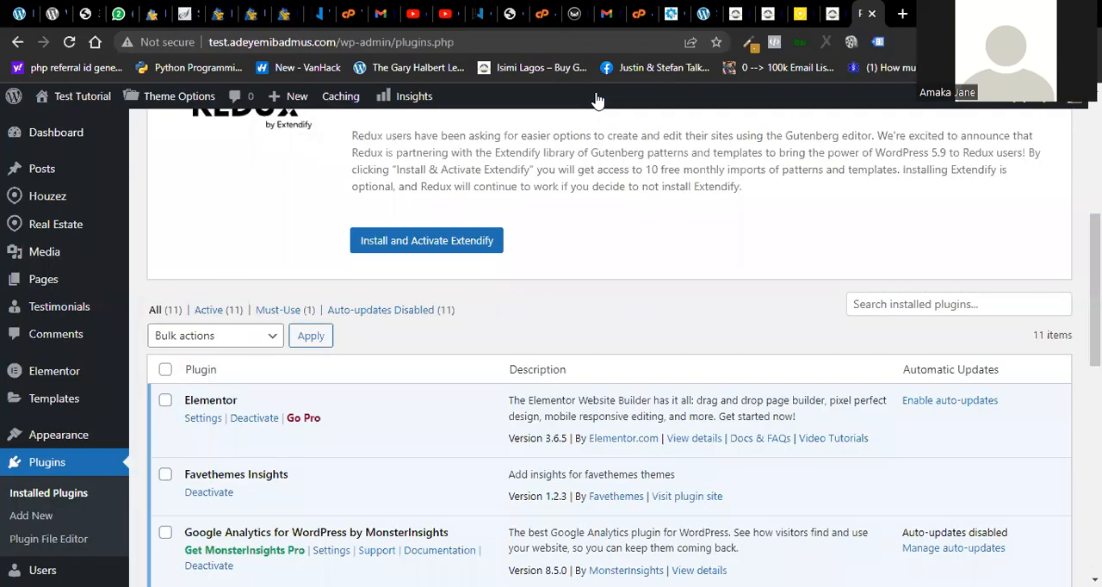
- Return to the homepage's Elementor editor and inspect the WhatsApp and Instagram entries of the banner's social icons
key(ctrl+shift+Tab)
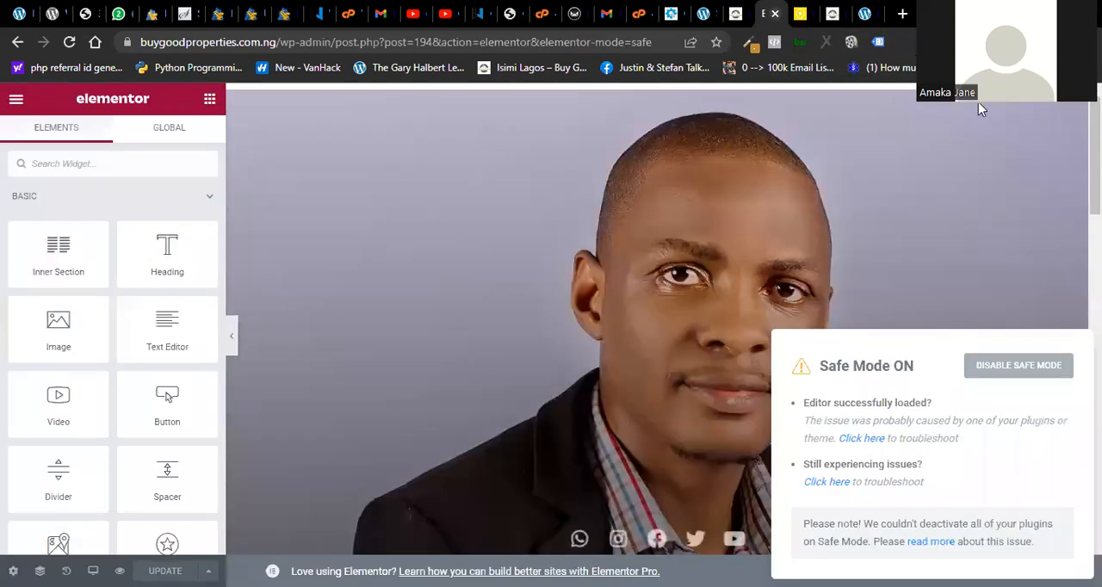
scroll(799, 239, down, 4)
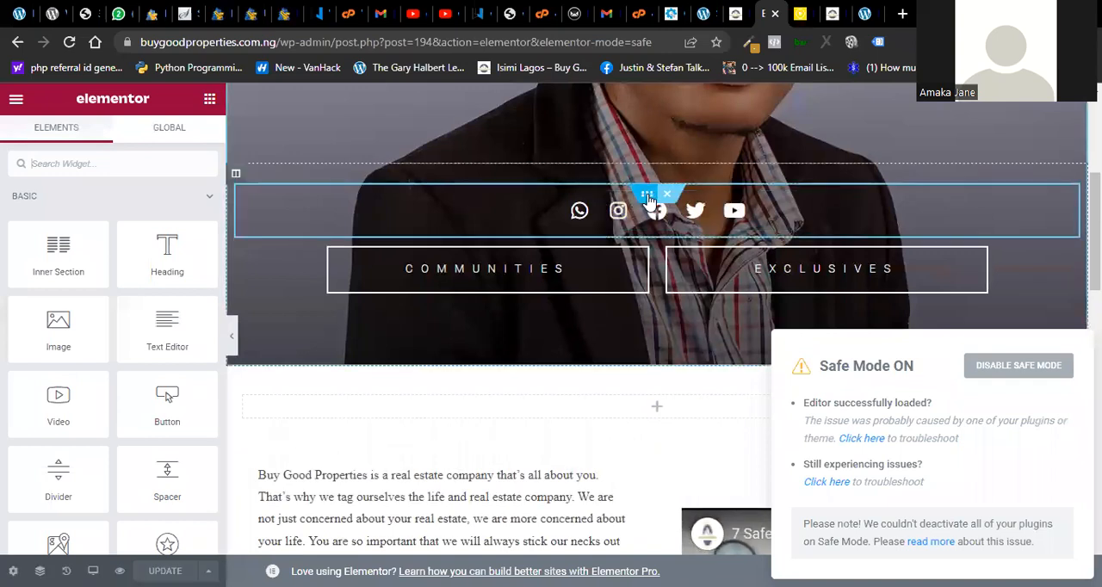
click(564, 209)
click(531, 209)
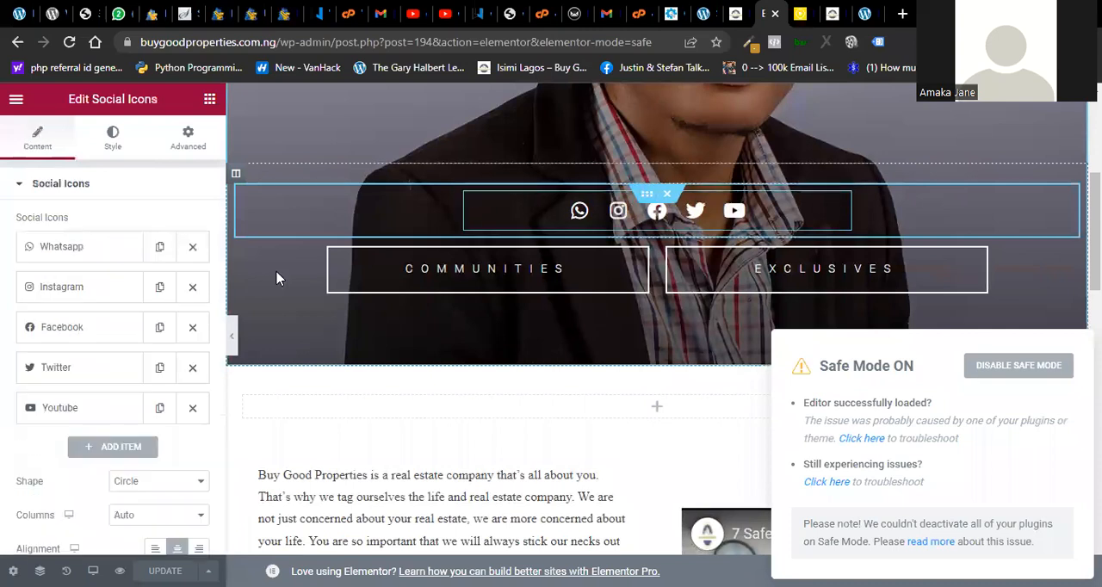
click(135, 251)
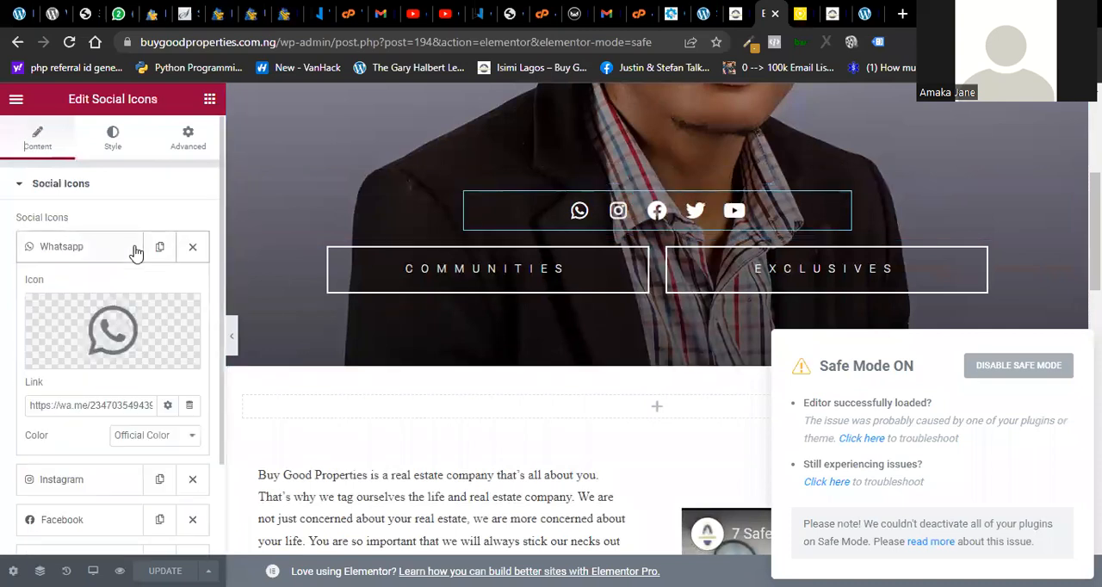
click(135, 249)
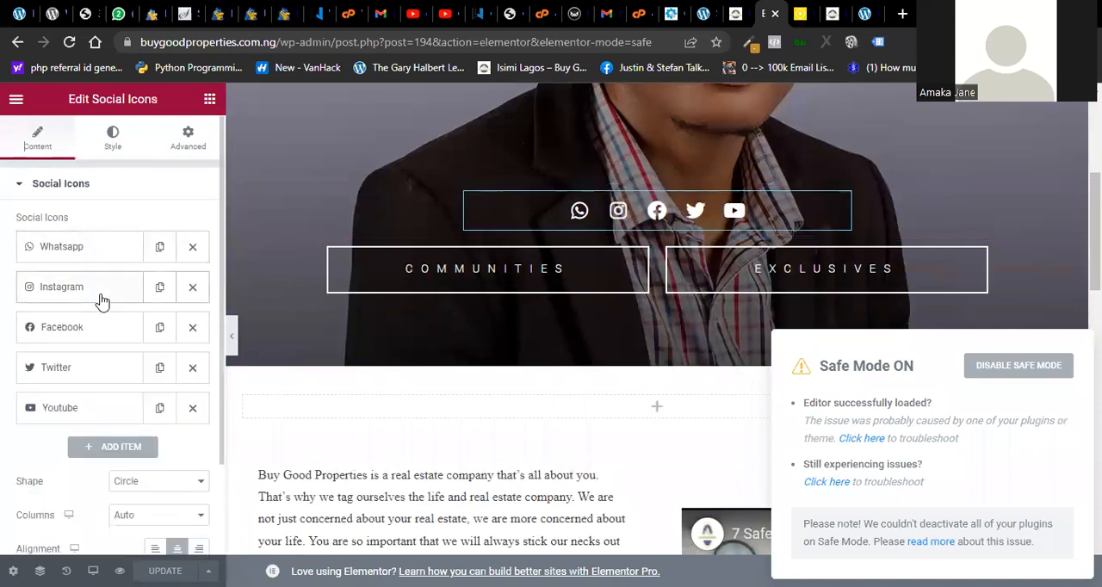
click(101, 288)
click(96, 290)
- Select the Buy Good Properties introduction text to view its content editor, and briefly play and pause the embedded video beside it
click(362, 472)
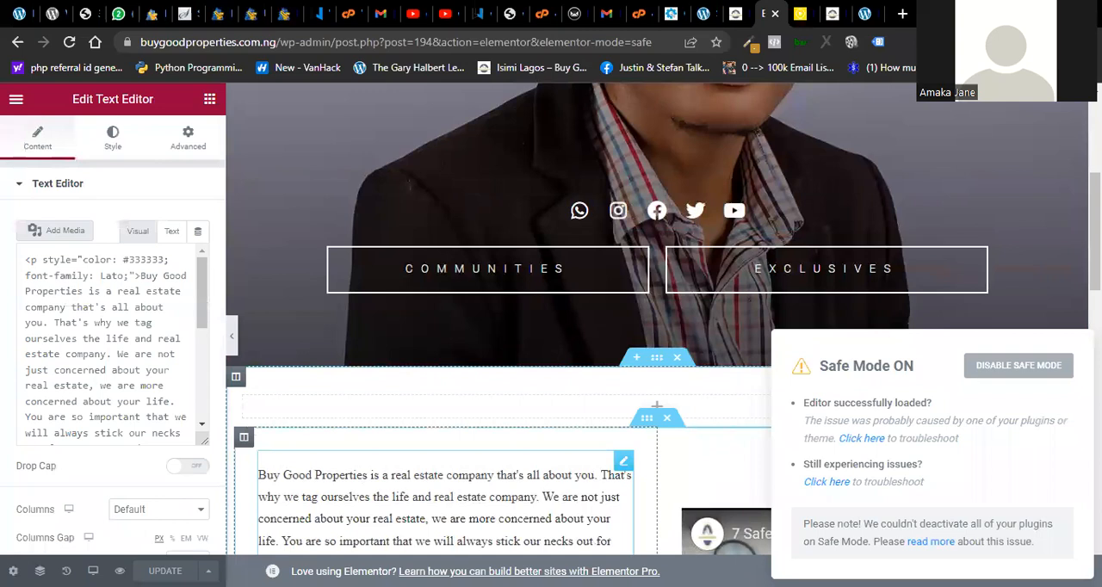
scroll(725, 247, down, 5)
click(726, 247)
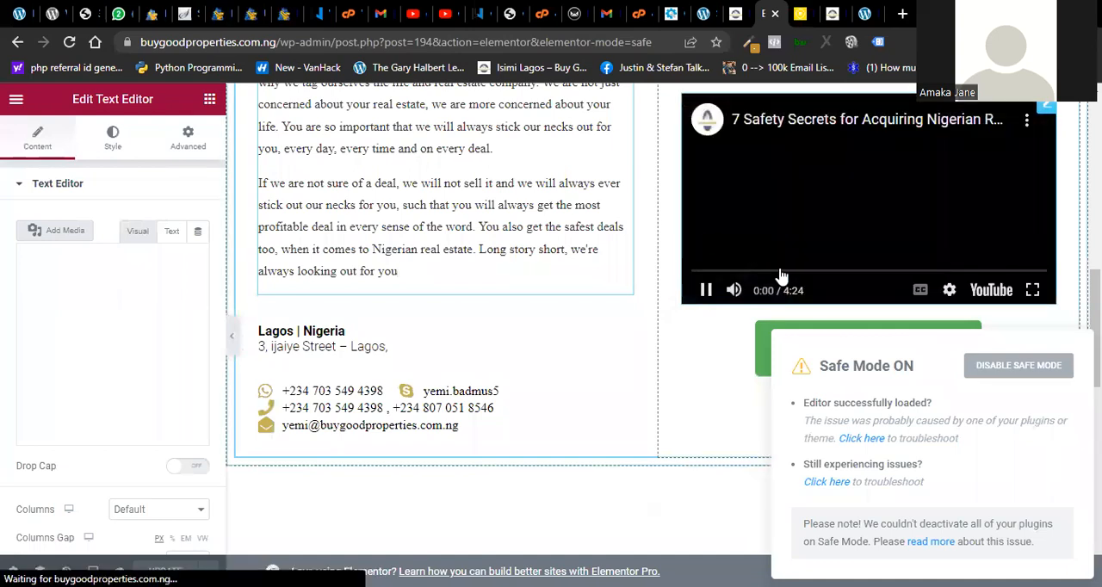
click(707, 293)
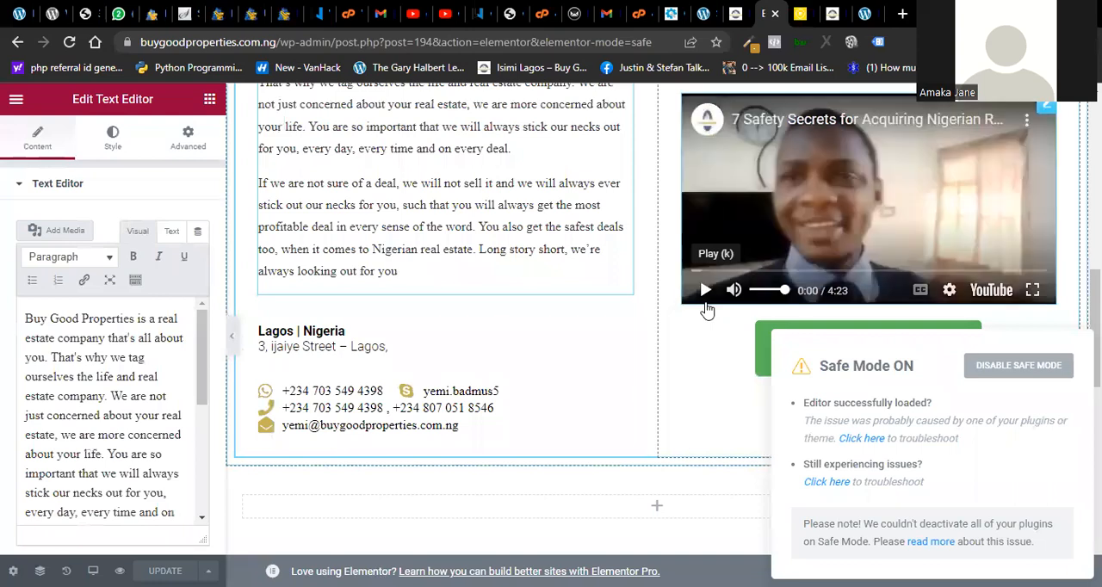
click(705, 303)
click(704, 290)
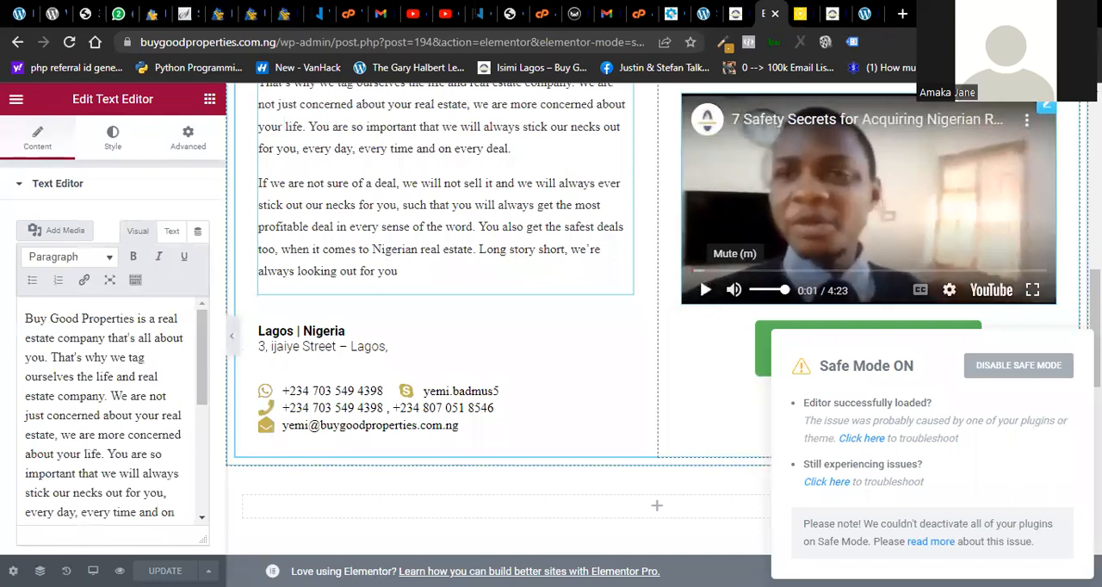
scroll(869, 307, up, 3)
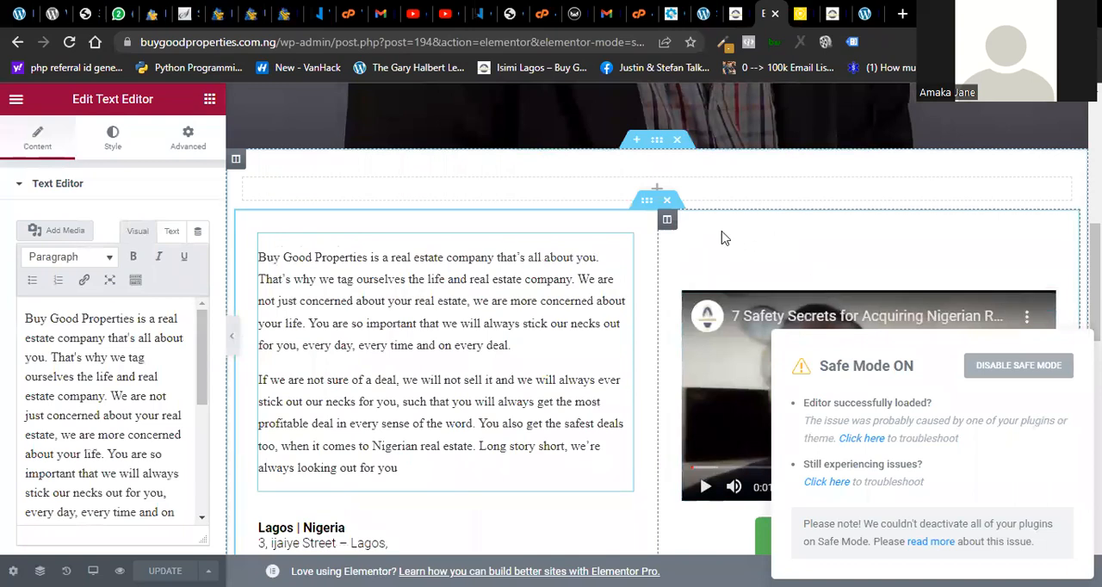
- Examine the video column's Layout and Style settings and look over the page's sections from the contact block up to the banner
click(667, 220)
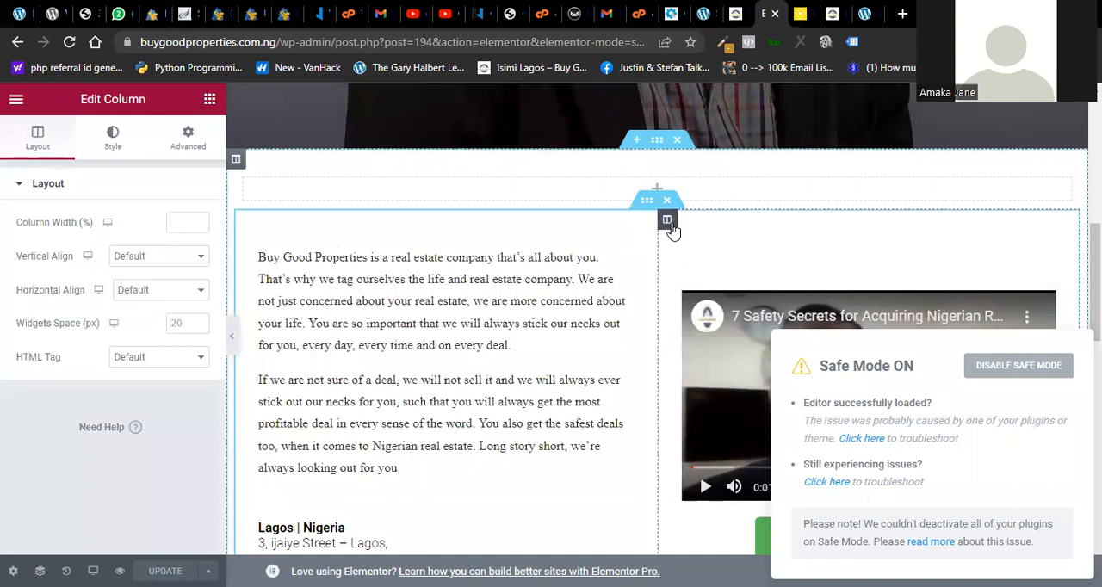
click(123, 147)
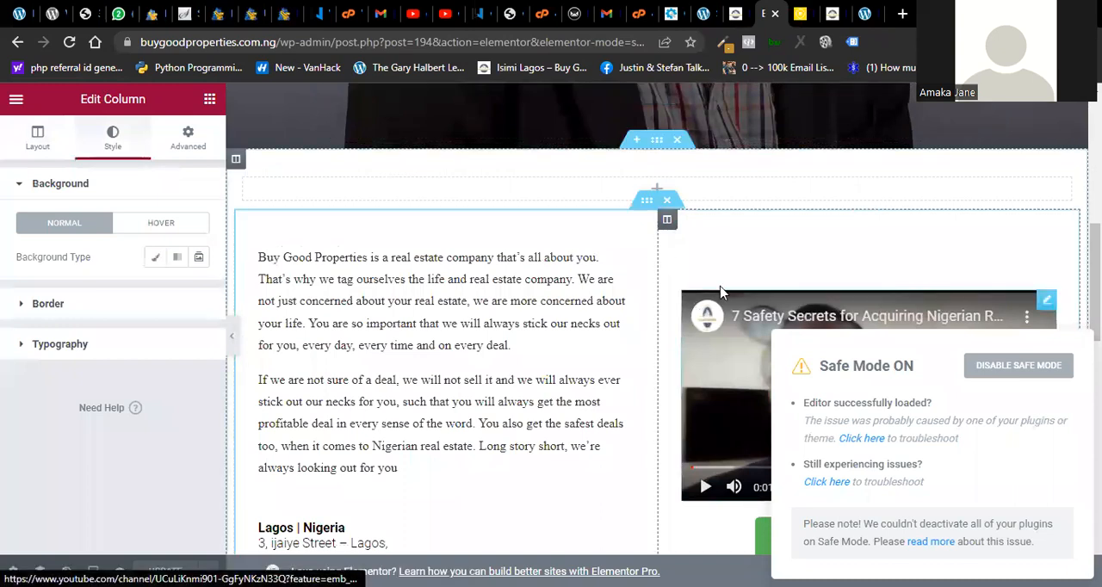
scroll(657, 344, down, 5)
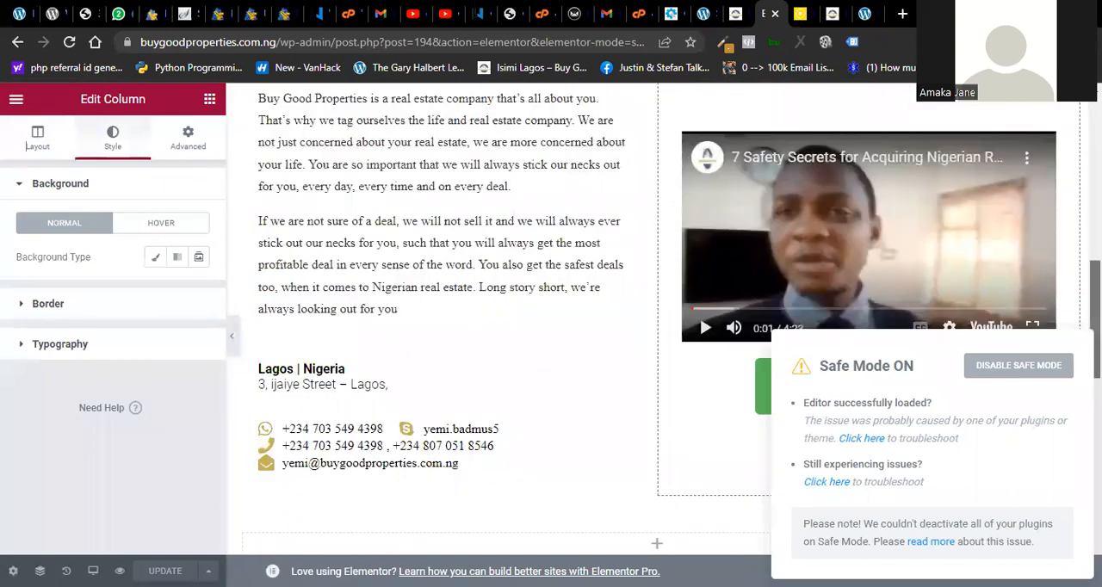
scroll(330, 244, down, 5)
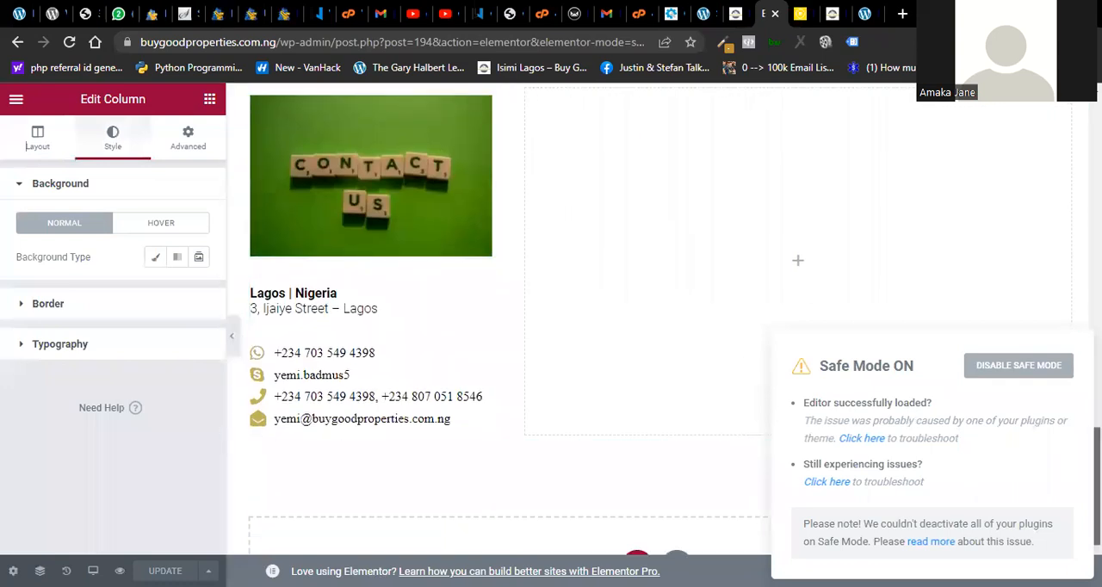
scroll(656, 327, down, 5)
scroll(656, 327, up, 15)
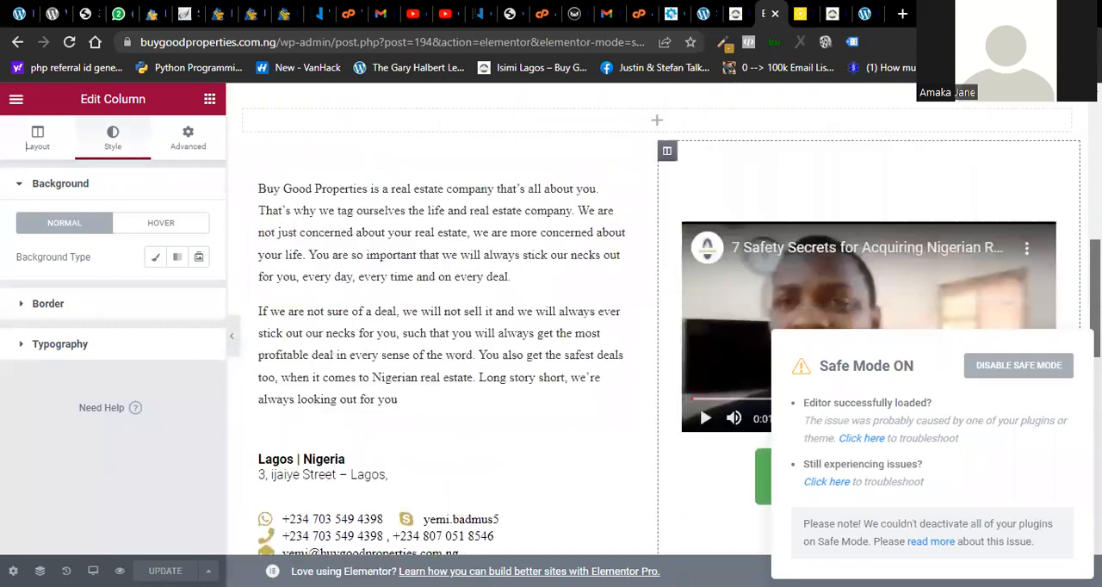
scroll(656, 327, up, 2)
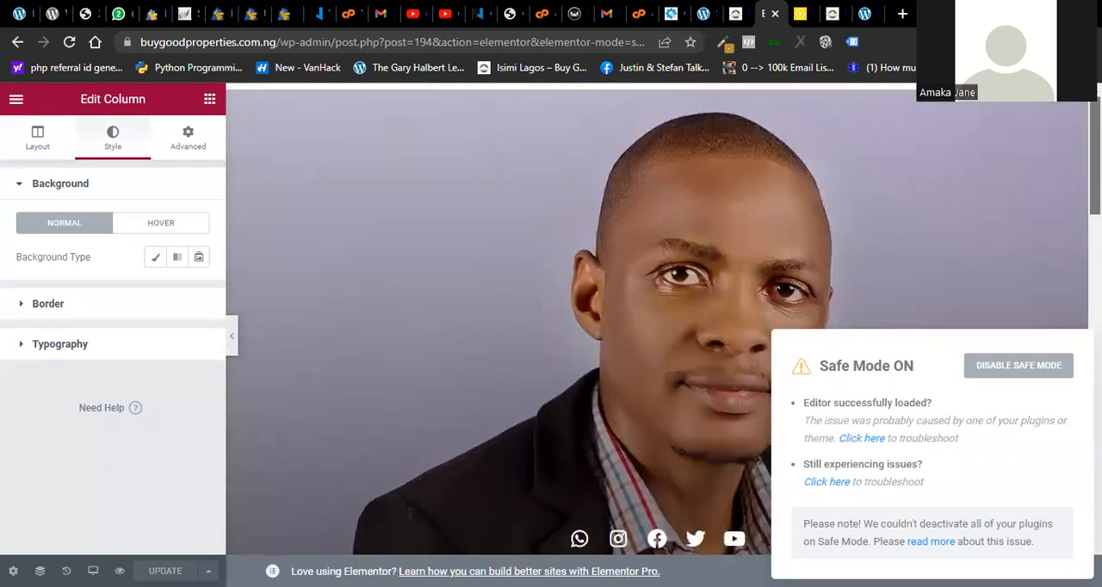
scroll(546, 340, down, 8)
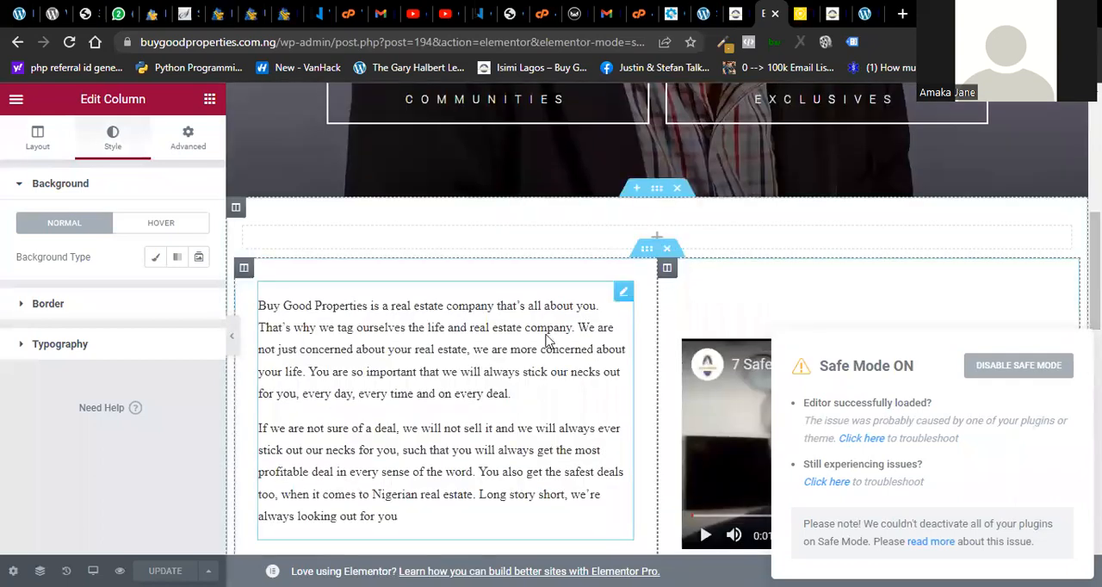
- Inspect the introduction text widget's Drop Cap, Columns and Columns Gap settings
click(547, 338)
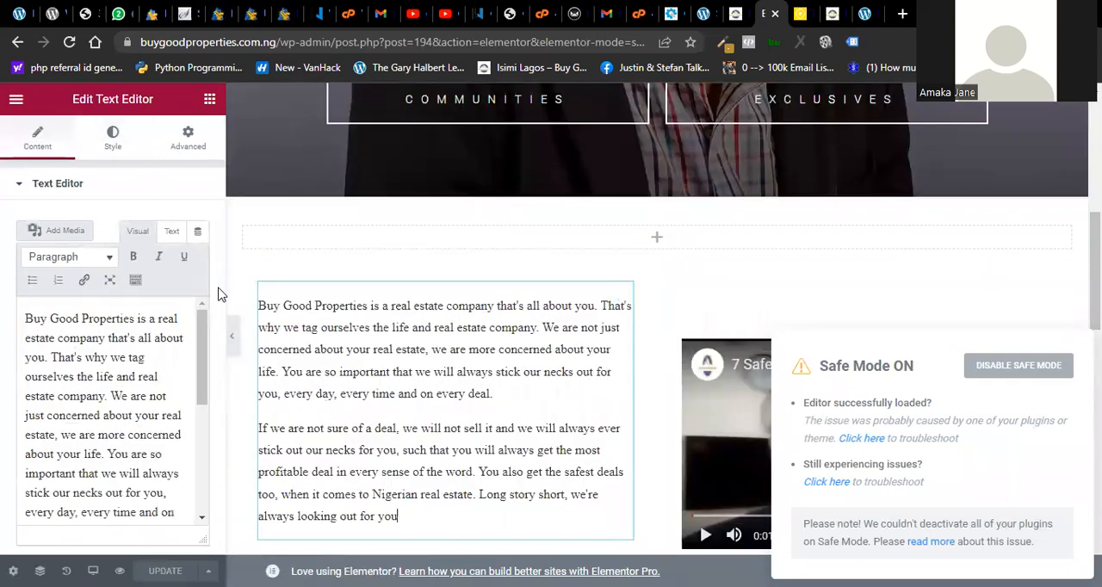
drag(220, 296, 206, 467)
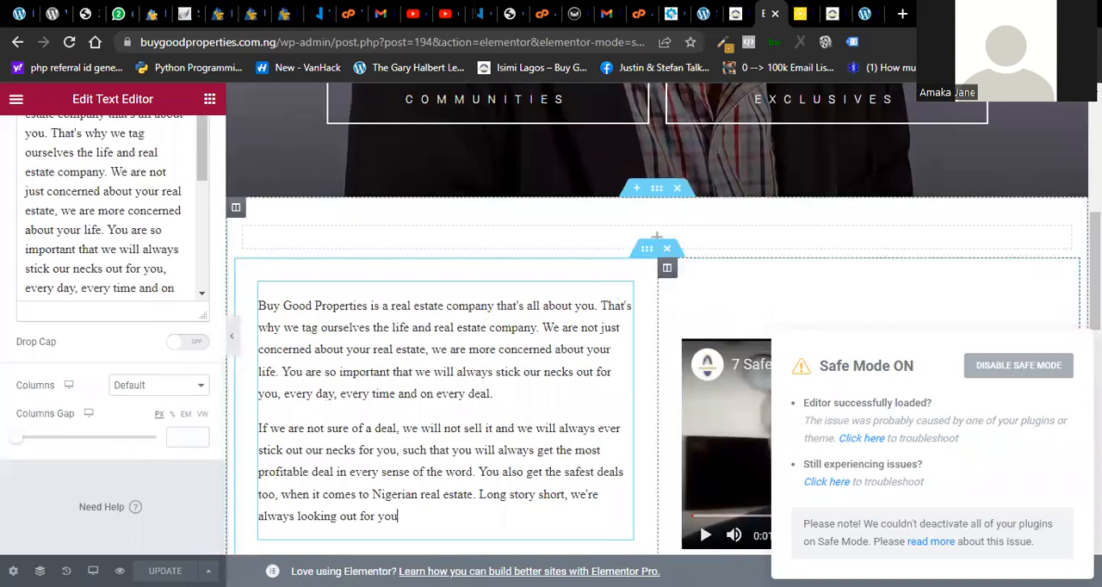
scroll(551, 344, up, 5)
scroll(551, 345, down, 4)
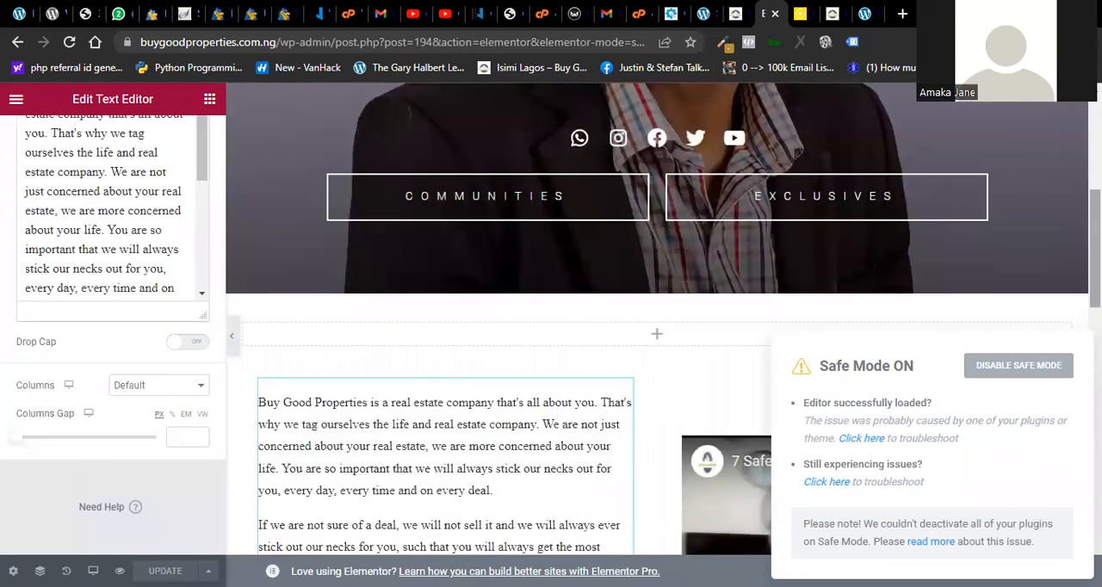
- Inspect the banner social icons' Shape, Columns and Alignment options, and reopen the introduction text and view the page's contact section
click(551, 151)
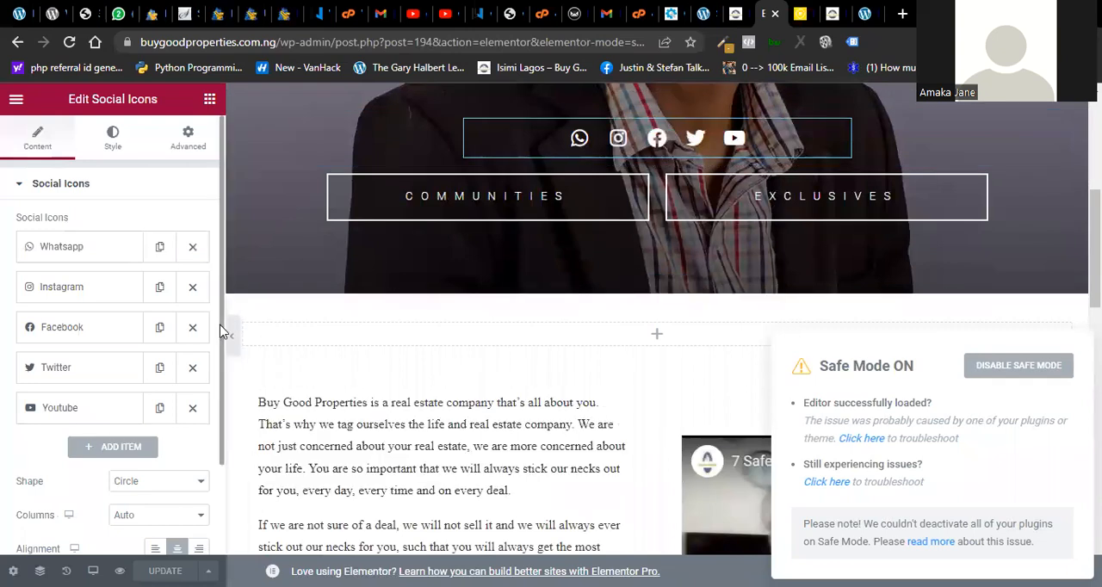
scroll(197, 498, down, 2)
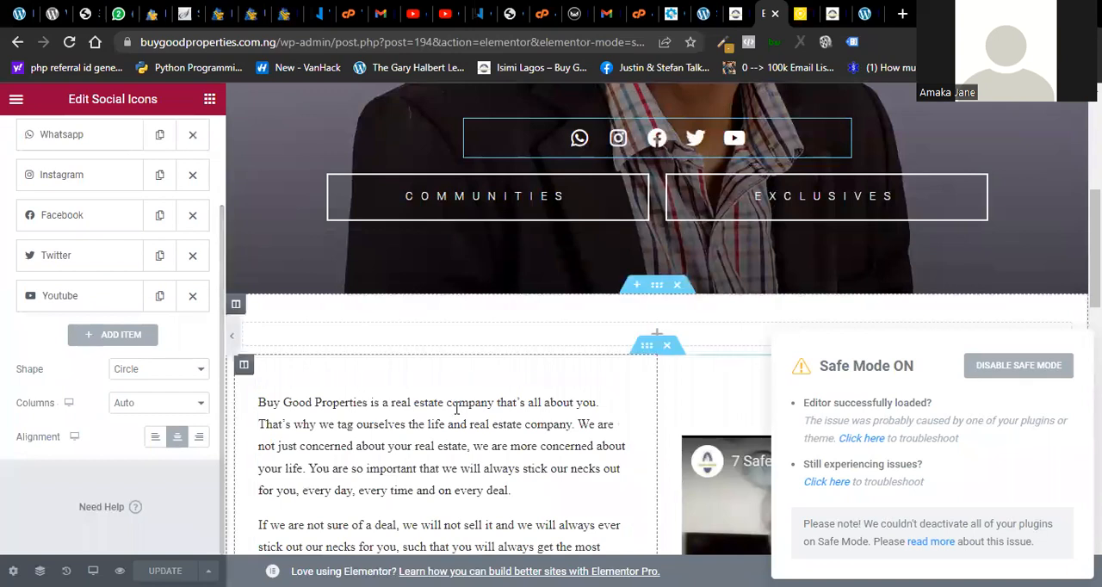
click(505, 394)
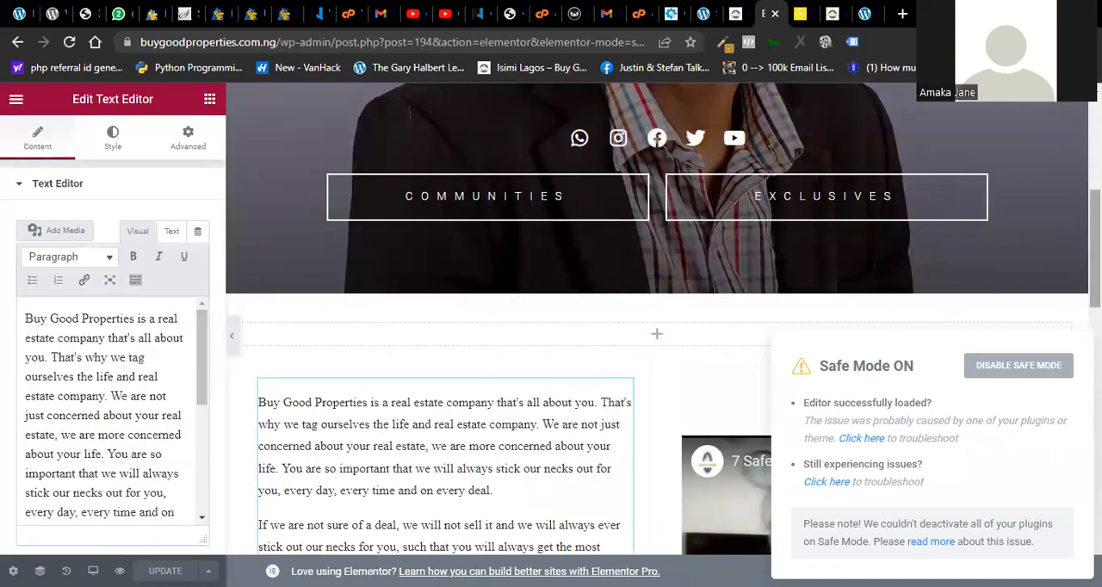
scroll(505, 393, down, 3)
scroll(505, 393, down, 3)
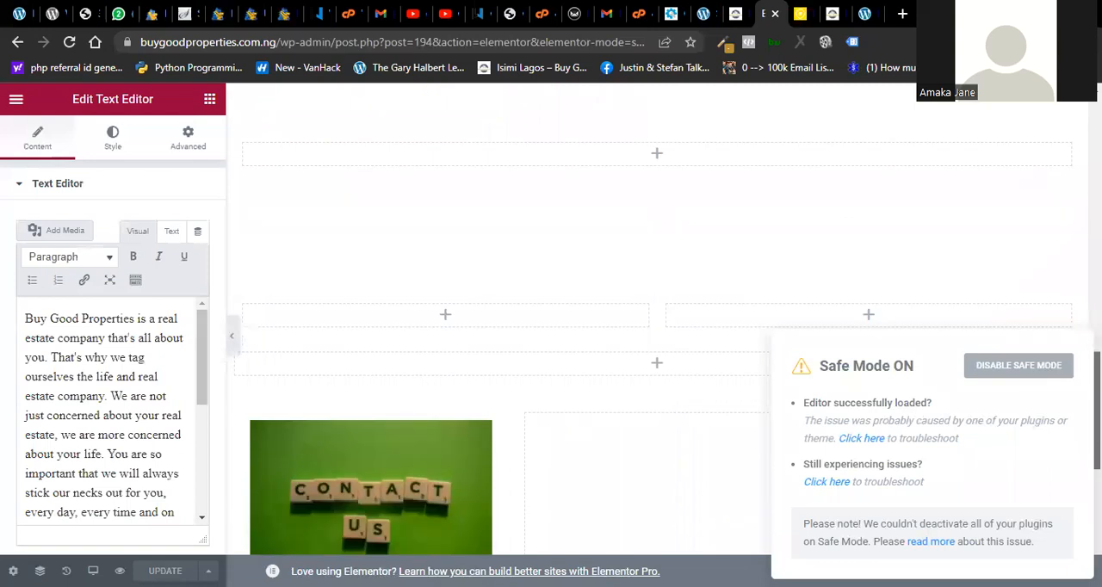
scroll(505, 393, down, 1)
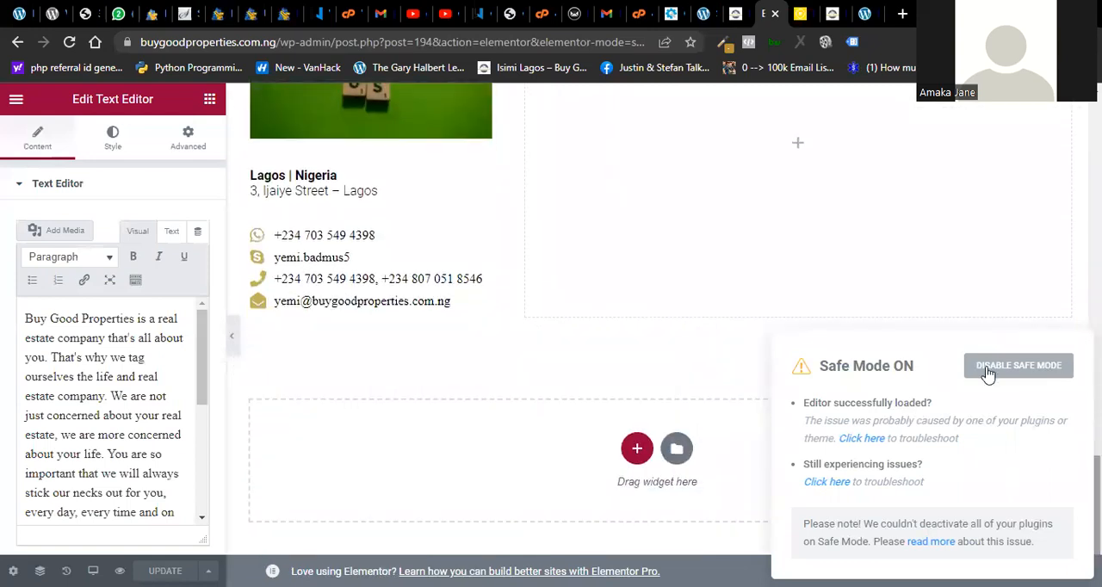
- Switch to the homepage's Elementor editor outside Safe Mode and inspect the About paragraph's text and column settings
key(ctrl+shift+Tab)
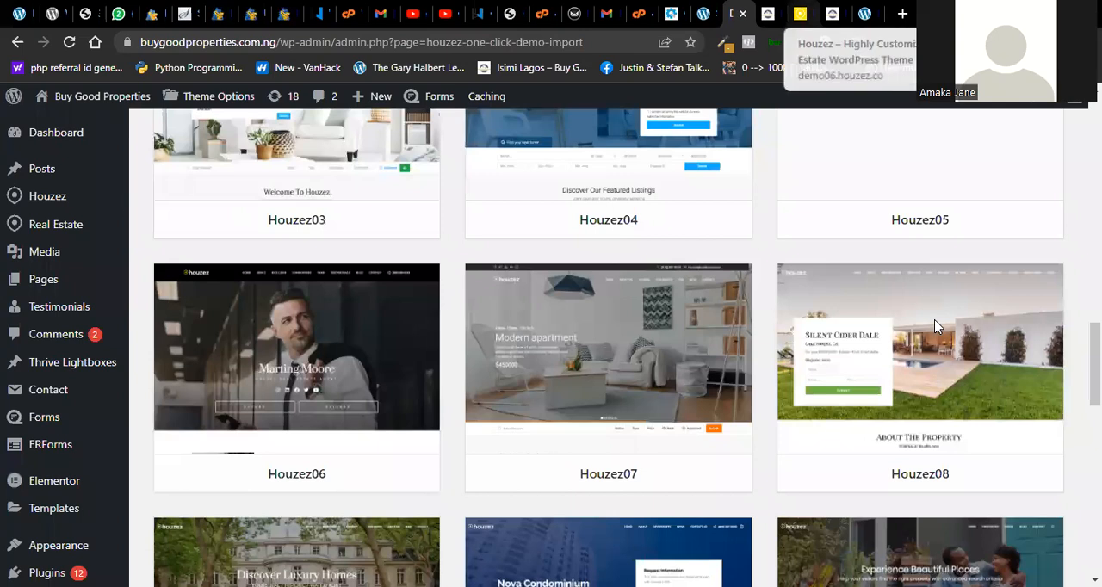
key(ctrl+Tab)
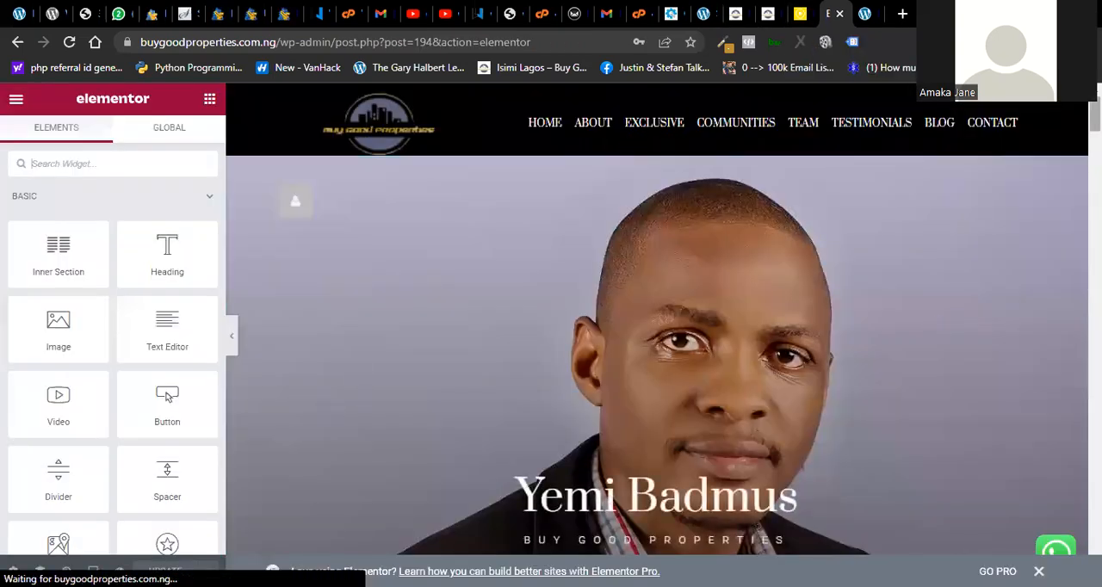
scroll(657, 356, down, 8)
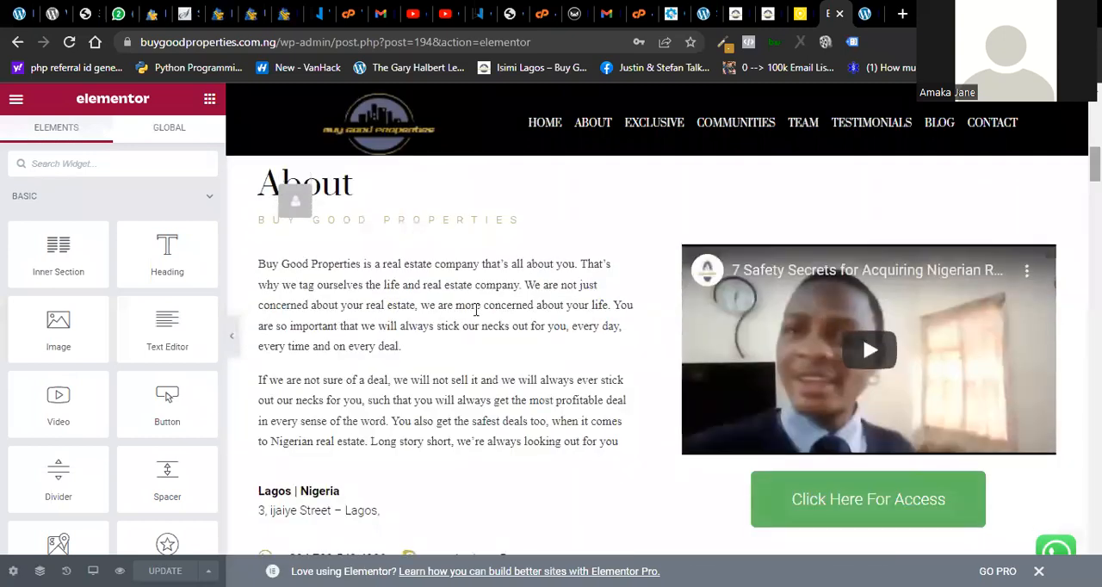
click(475, 310)
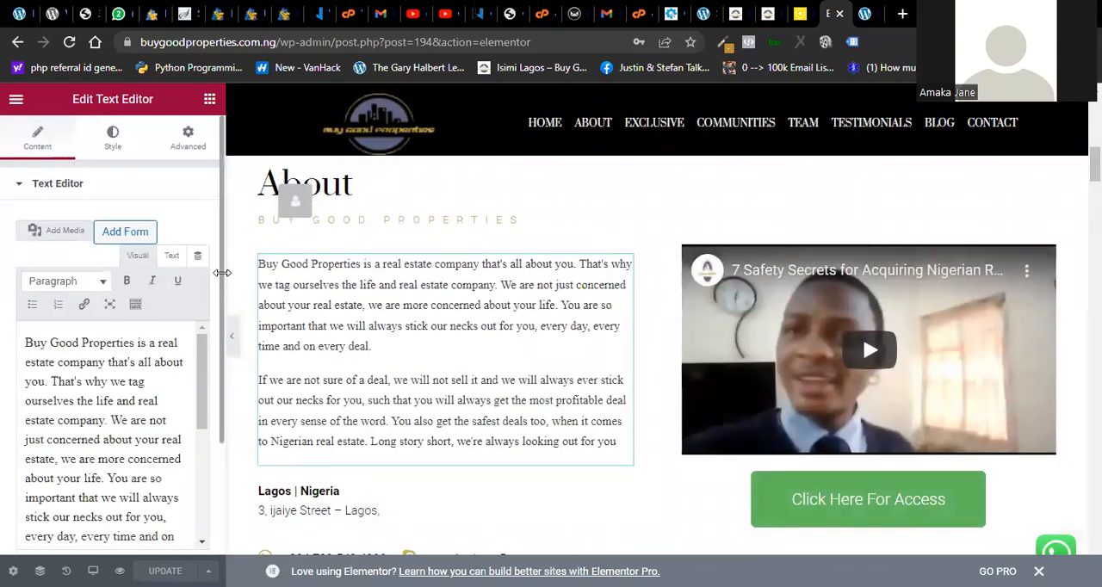
drag(222, 284, 224, 311)
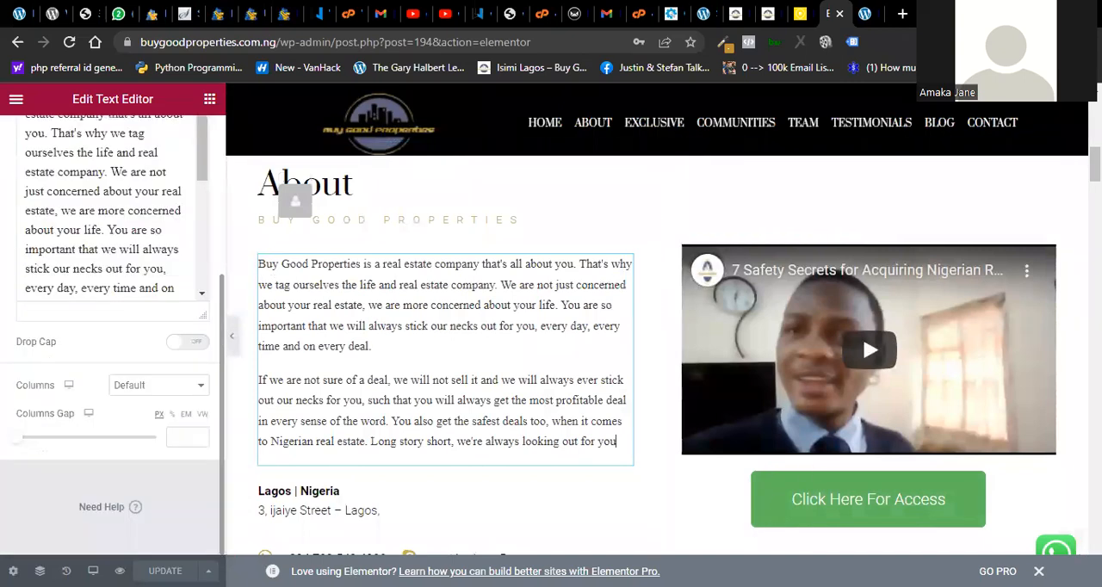
- Make a minor edit after "stick our necks out for you," in the About paragraph and update the page
drag(1097, 164, 1094, 321)
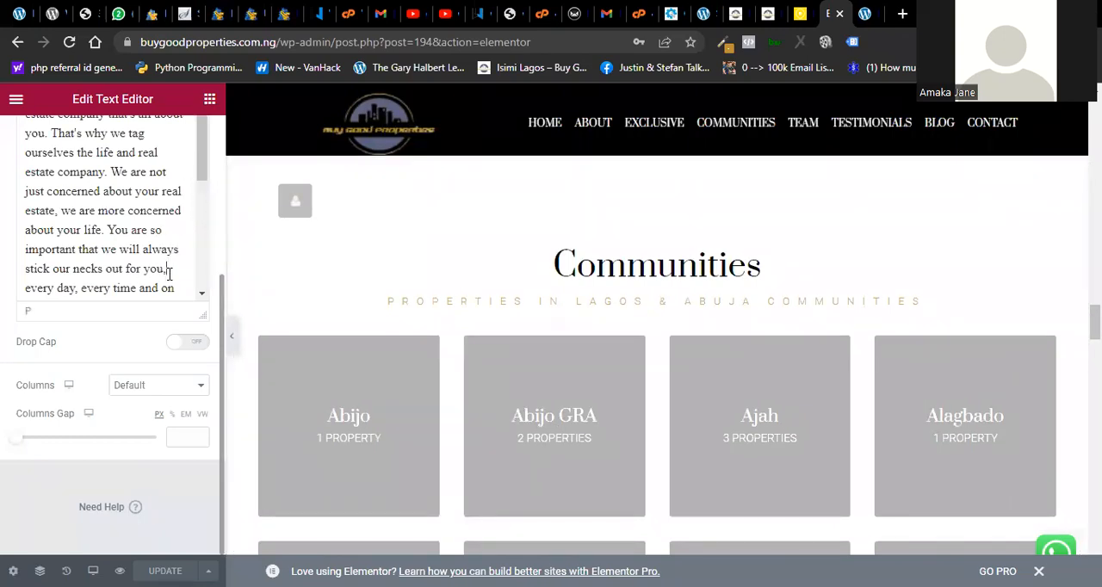
key(BackSpace)
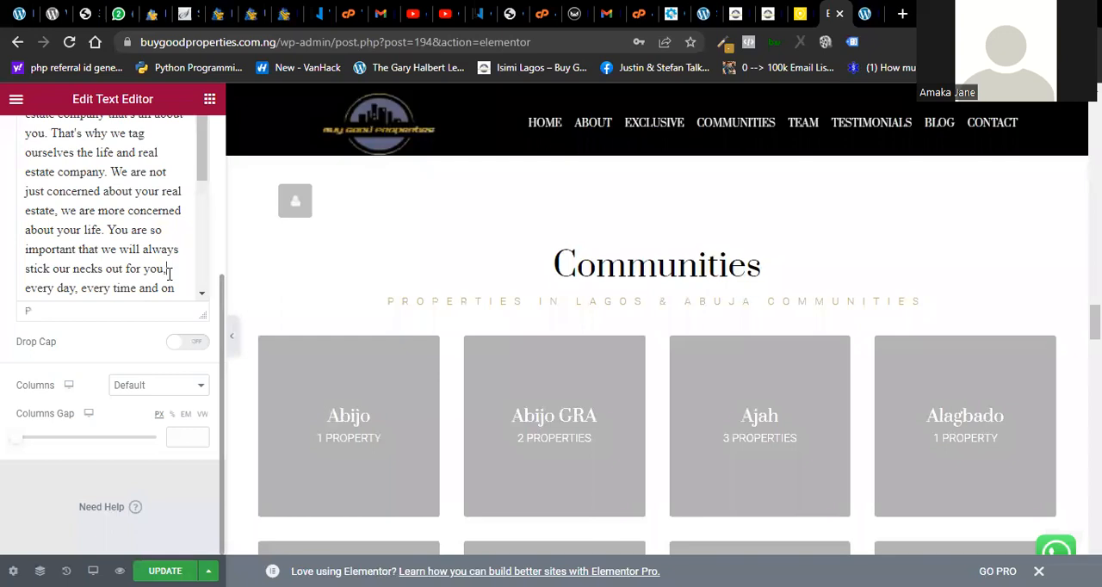
scroll(181, 344, up, 3)
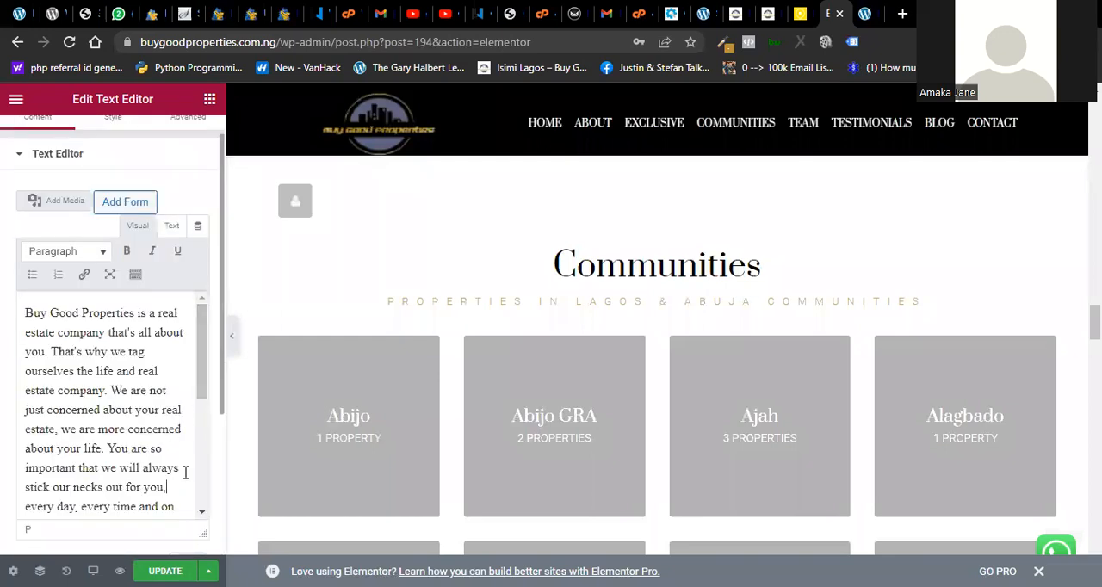
scroll(172, 531, down, 3)
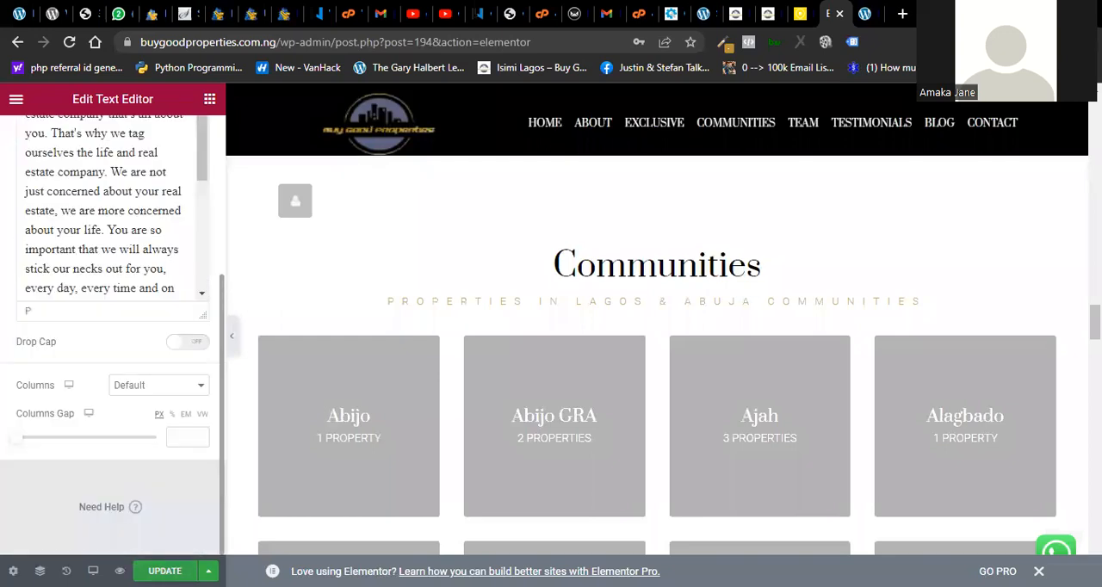
click(181, 568)
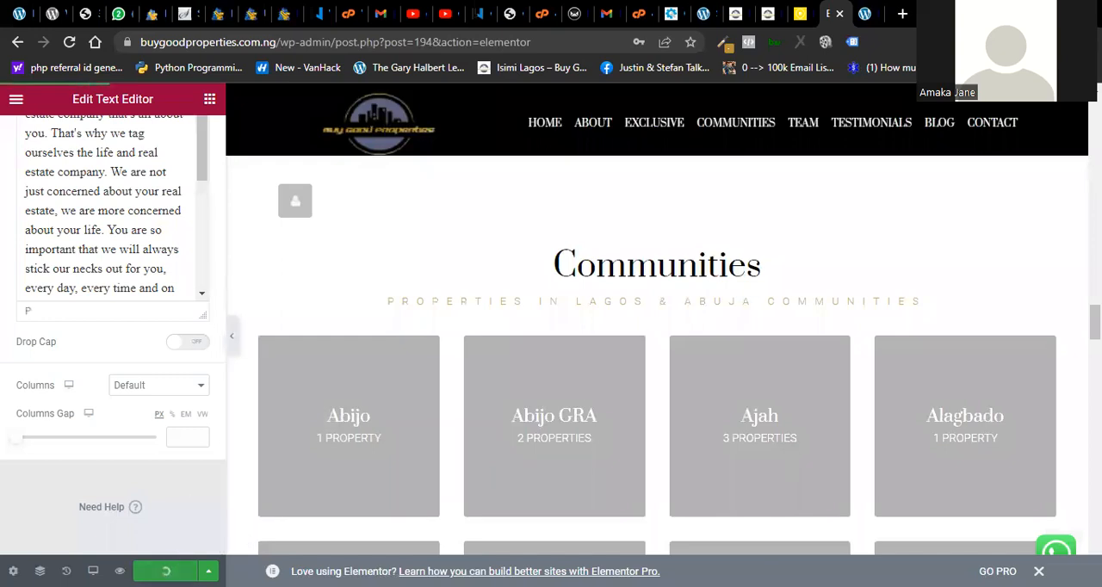
- Review the homepage's Communities, Our Real Estate Team and testimonial sections in the editor preview
scroll(656, 387, down, 3)
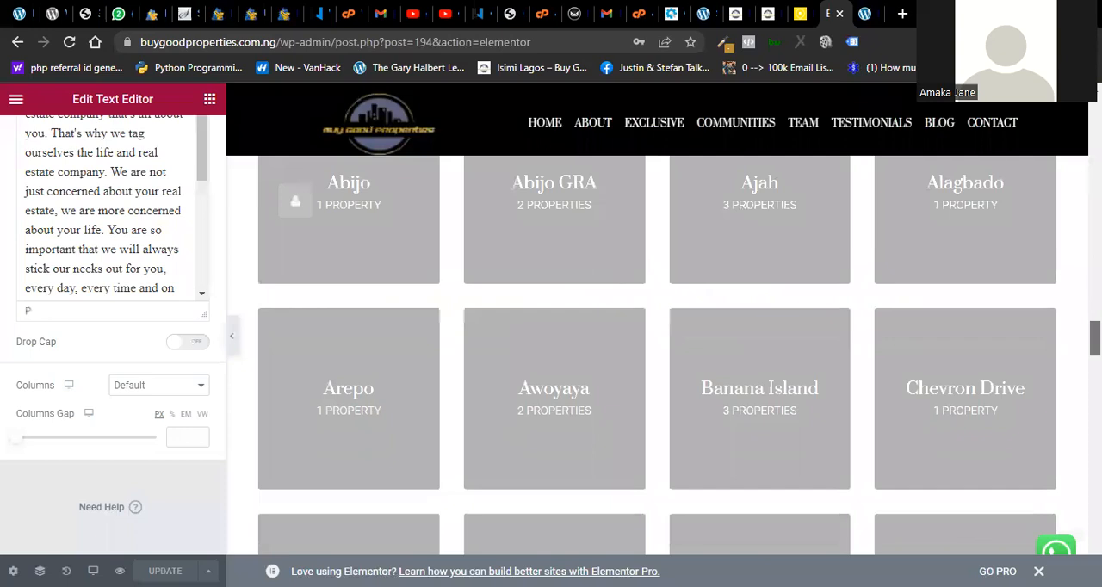
scroll(657, 387, down, 5)
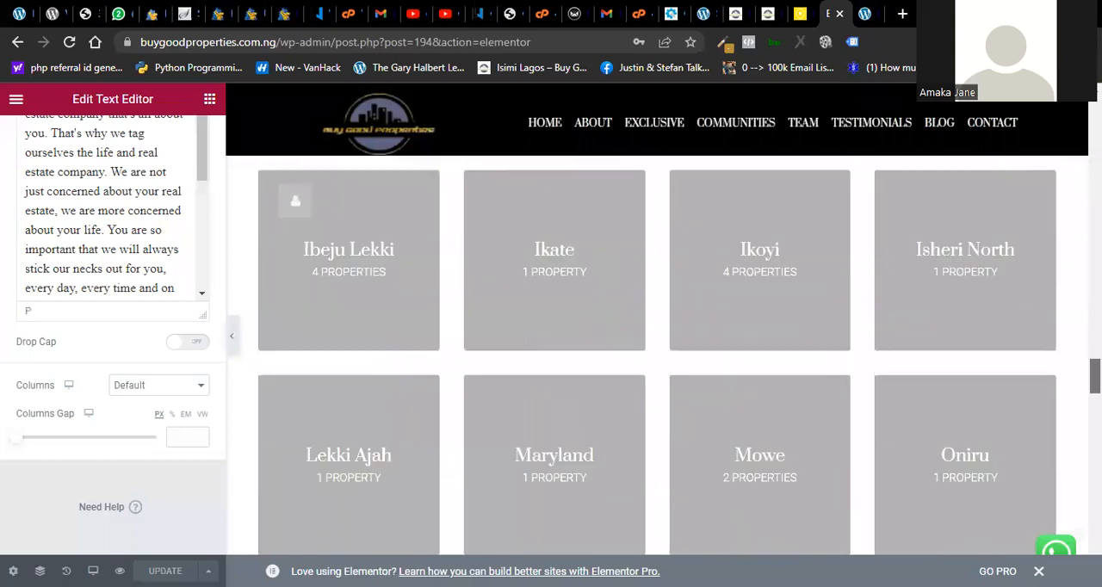
scroll(656, 387, down, 5)
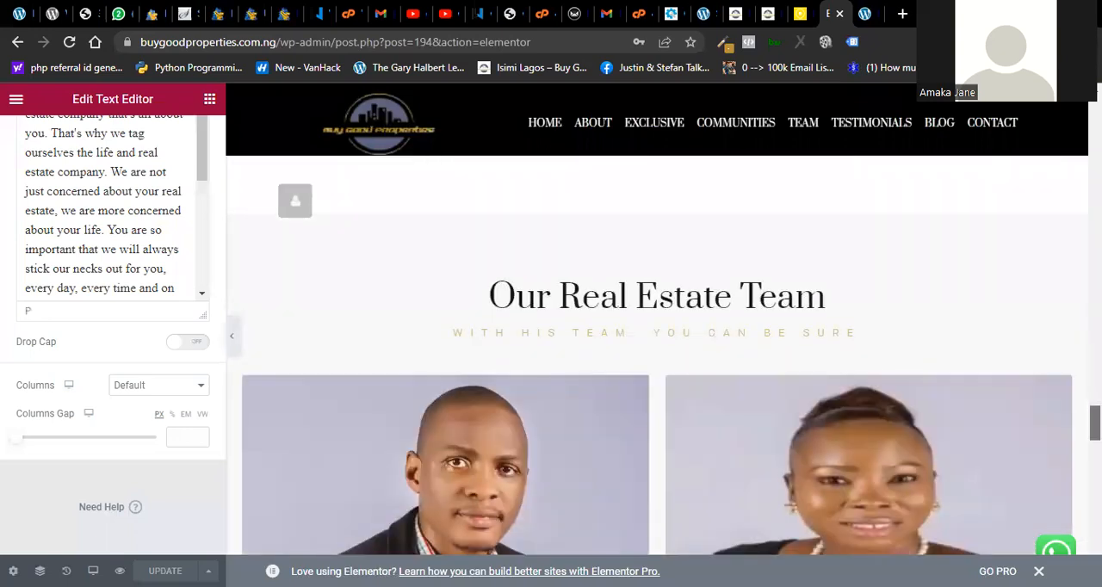
scroll(657, 387, down, 1)
scroll(656, 355, down, 8)
scroll(657, 355, up, 2)
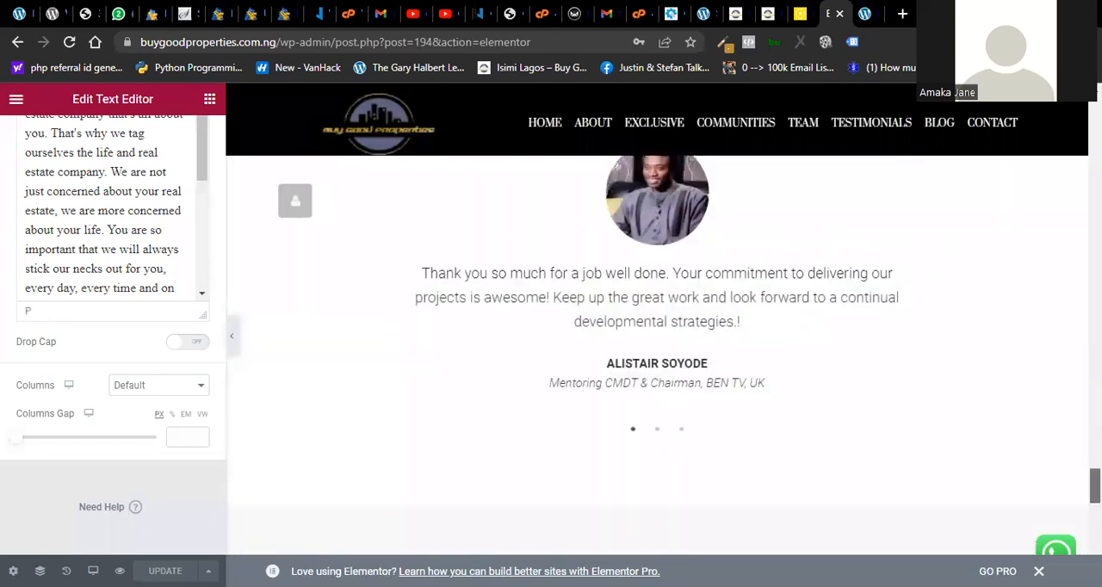
scroll(822, 86, up, 10)
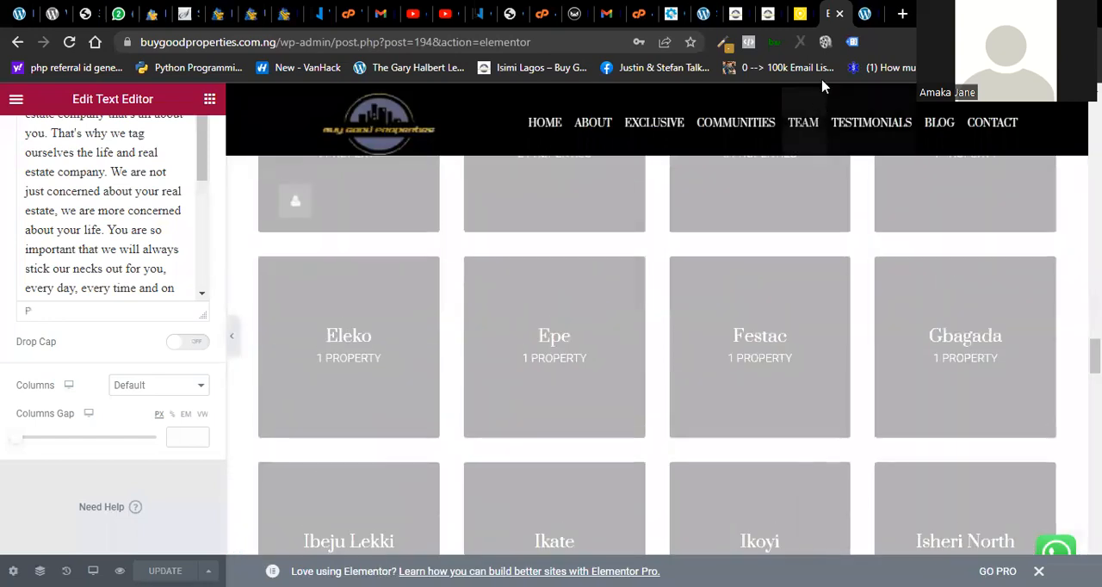
- Switch to the test site's dashboard, start a new Real Estate property, and dismiss the block editor's welcome guide
click(797, 16)
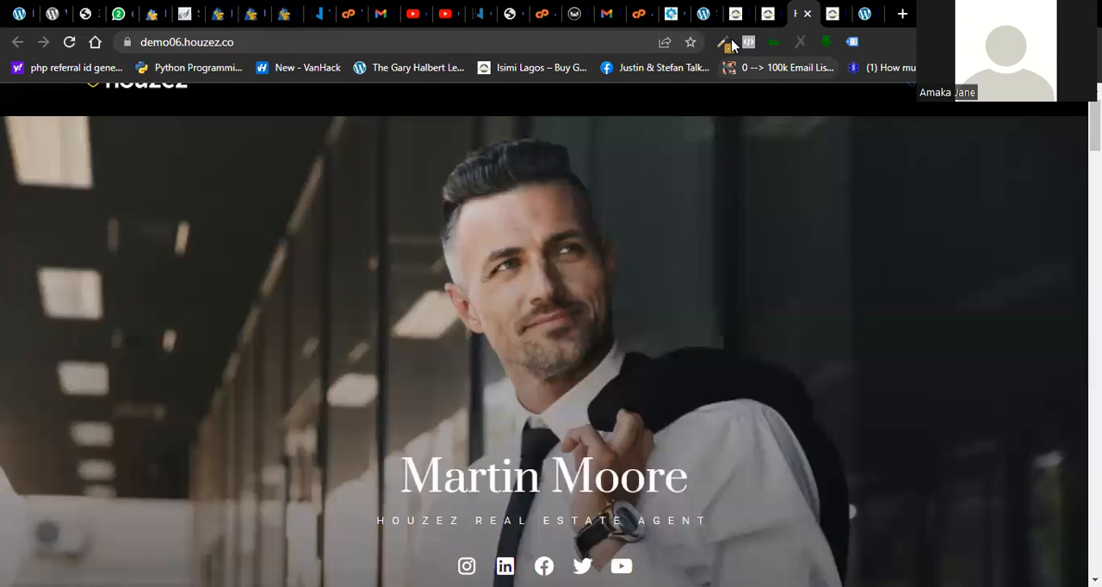
click(864, 14)
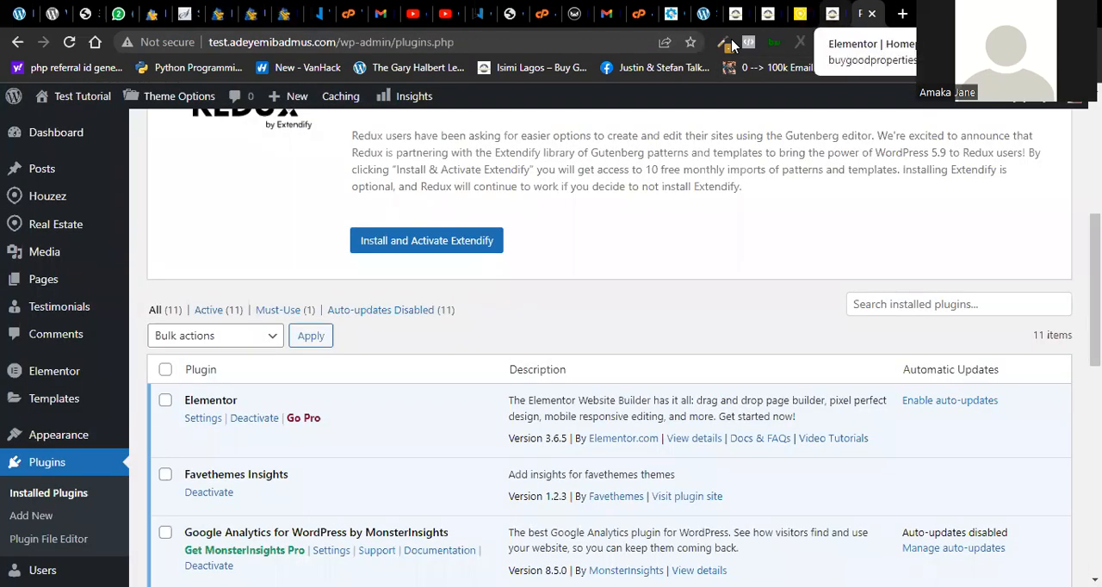
mouse_move(84, 235)
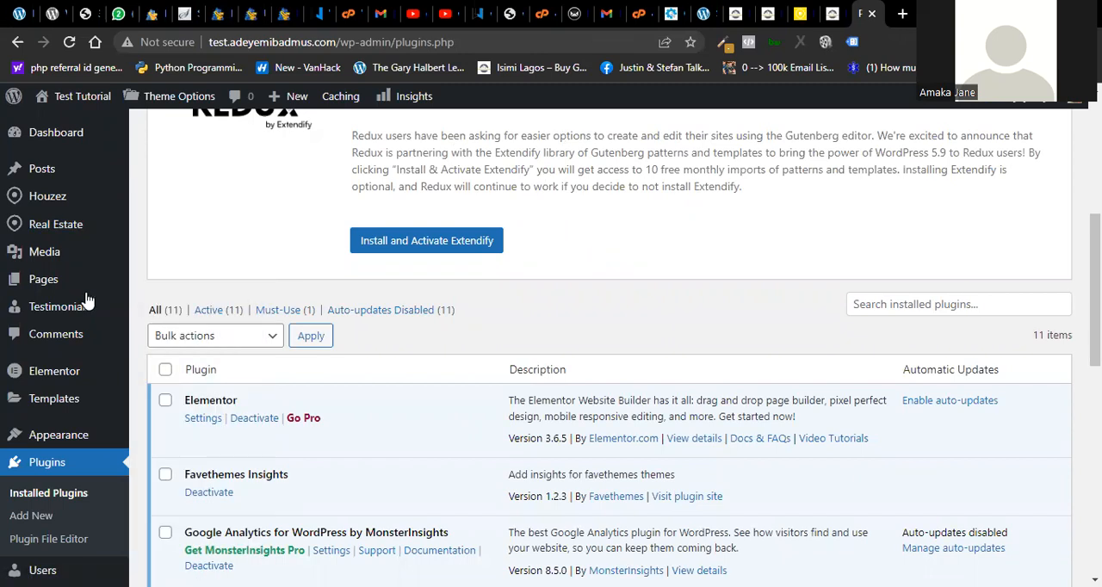
mouse_move(81, 290)
mouse_move(61, 201)
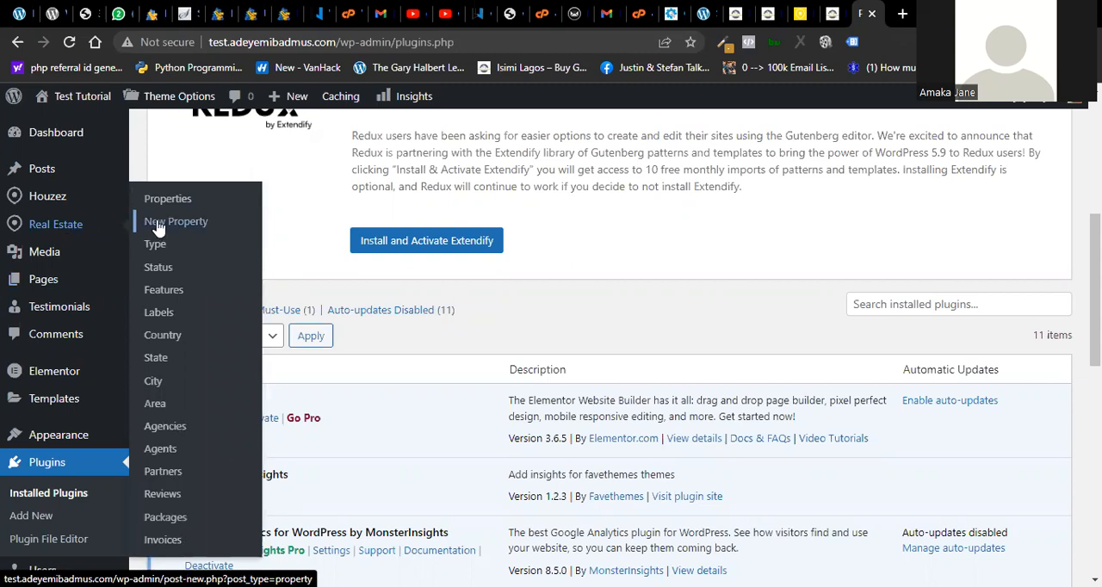
click(193, 225)
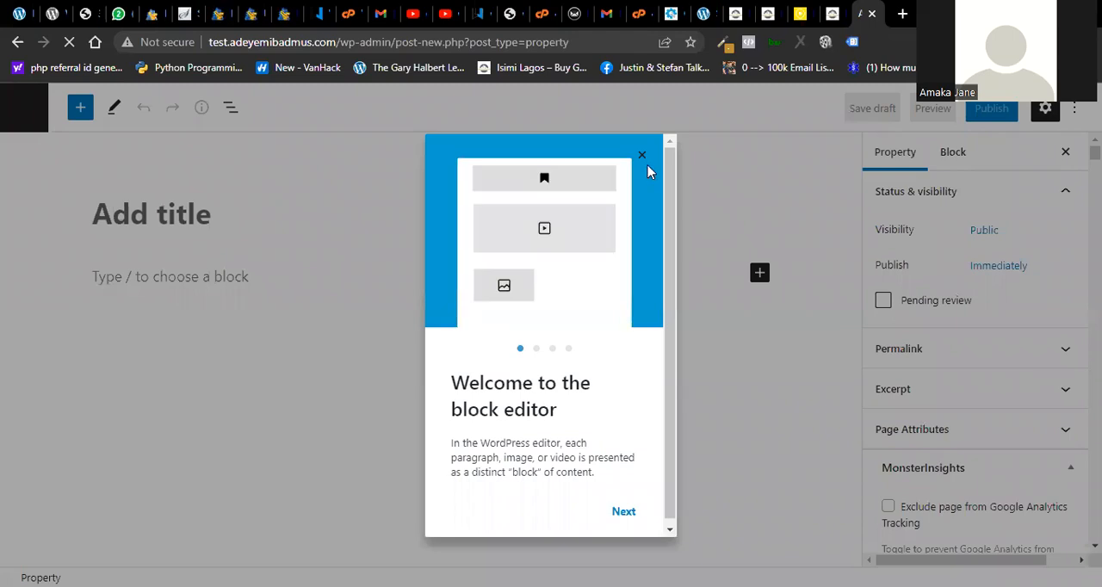
click(642, 157)
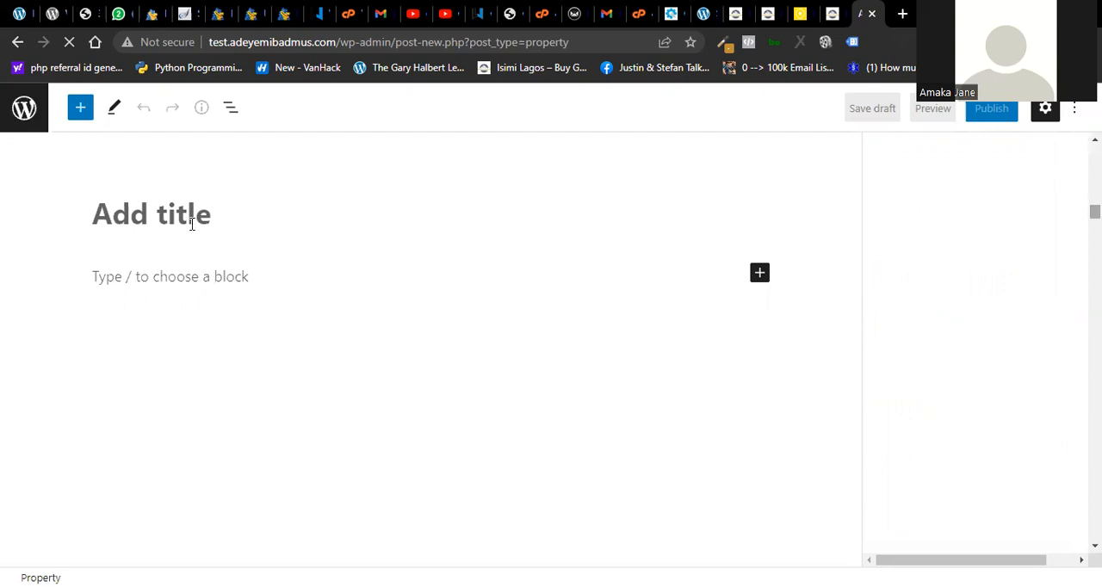
click(153, 294)
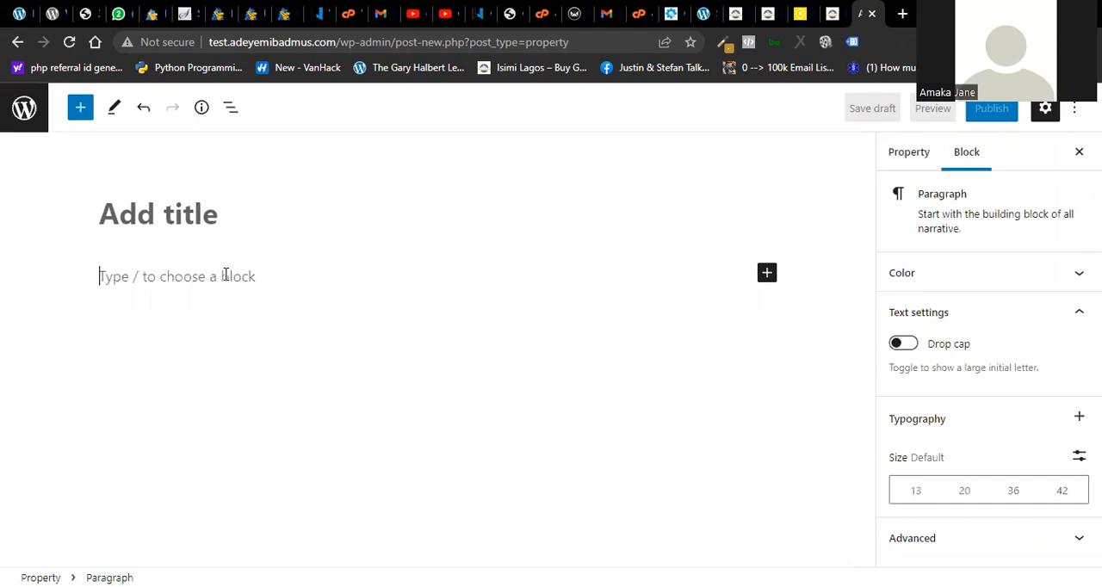
click(832, 14)
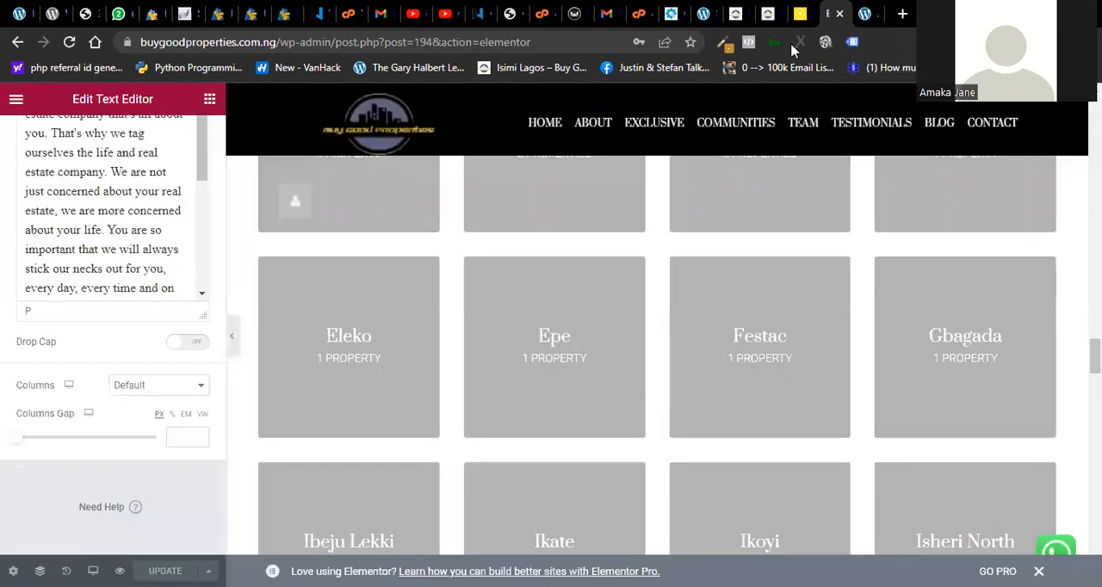
click(864, 14)
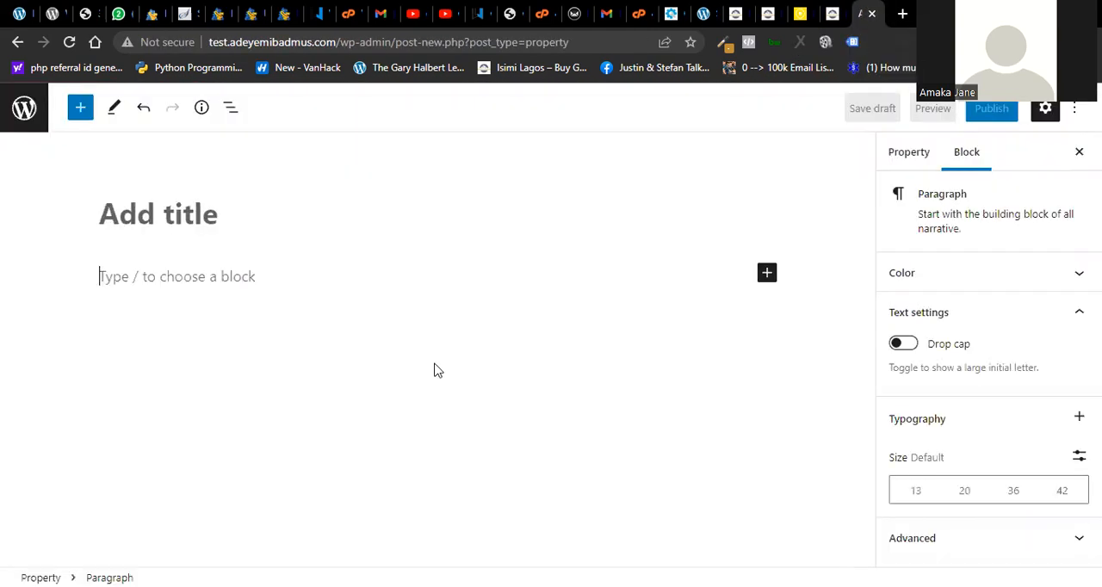
click(832, 14)
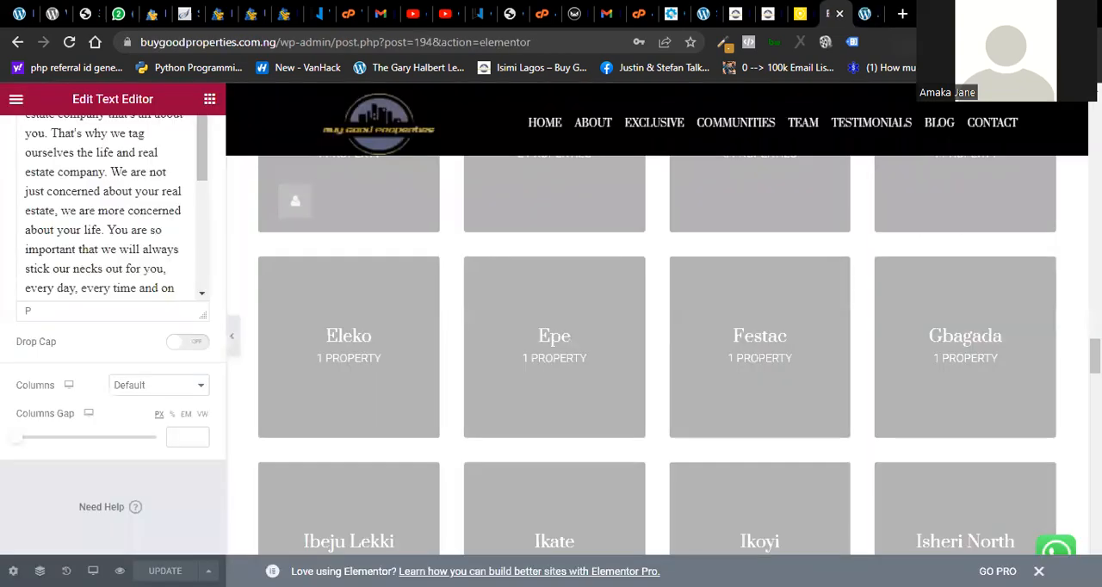
- Open the test site's page for adding new plugins in a separate browser tab and switch to it
click(699, 29)
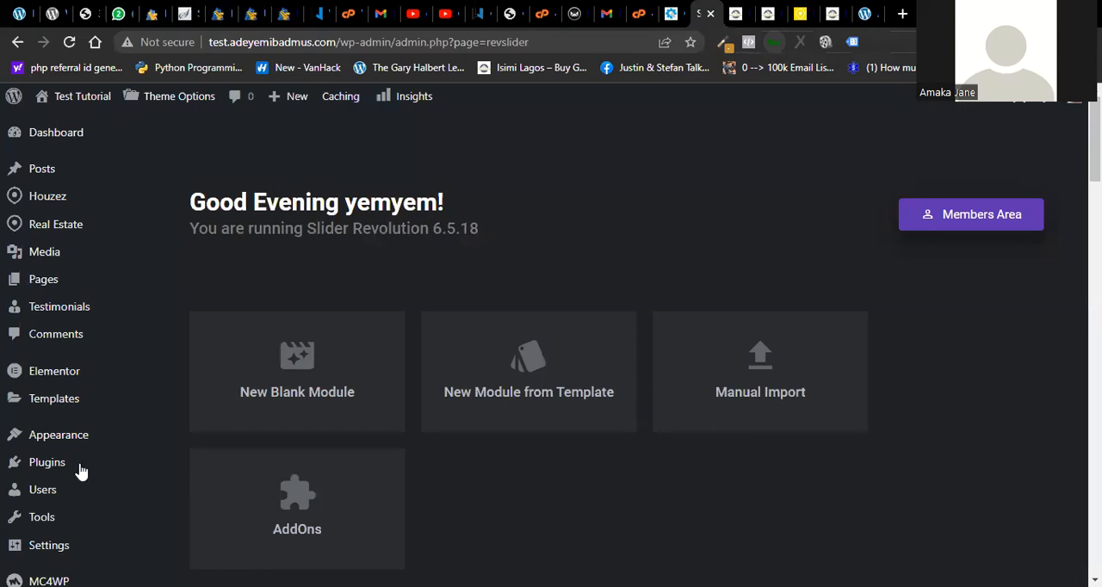
mouse_move(110, 473)
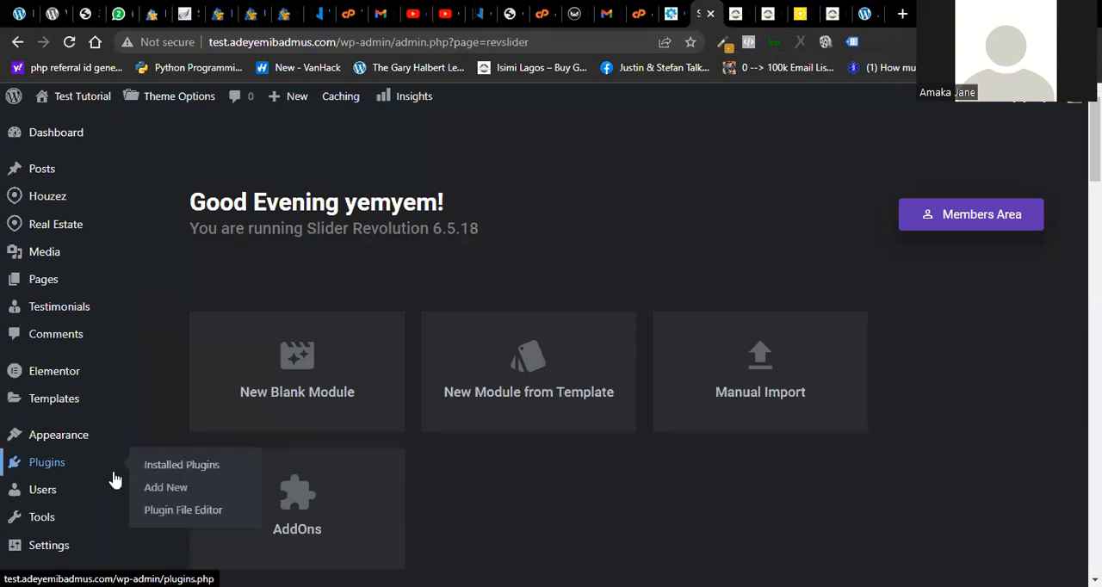
right_click(158, 492)
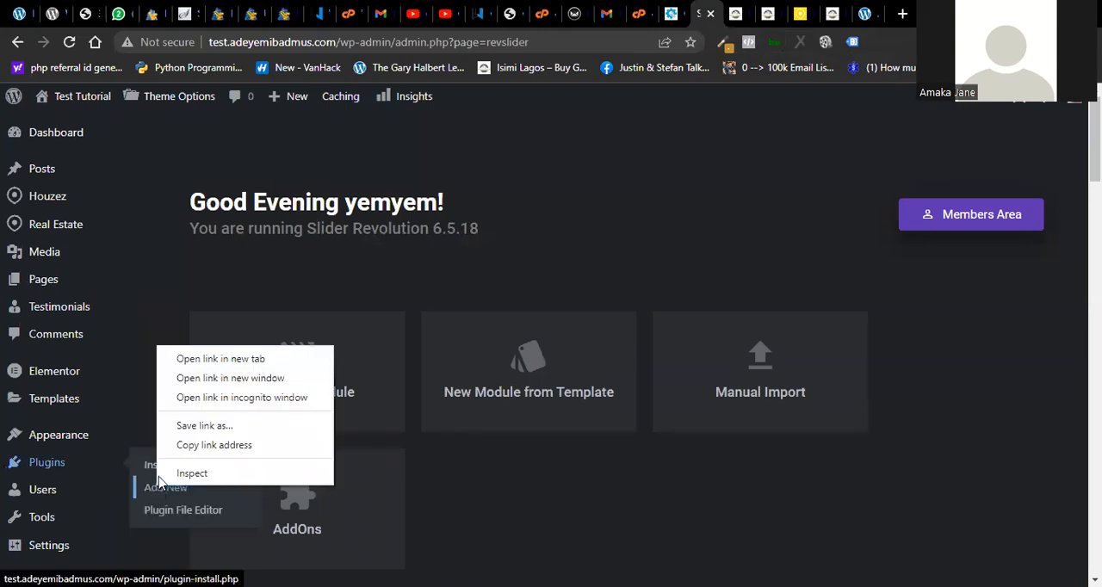
click(215, 364)
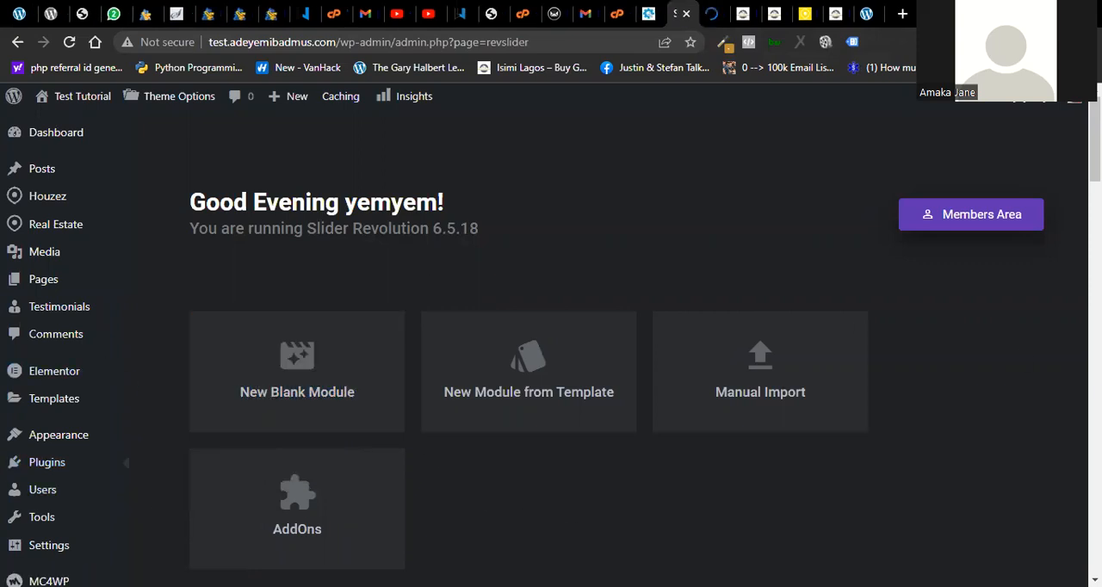
scroll(550, 344, down, 4)
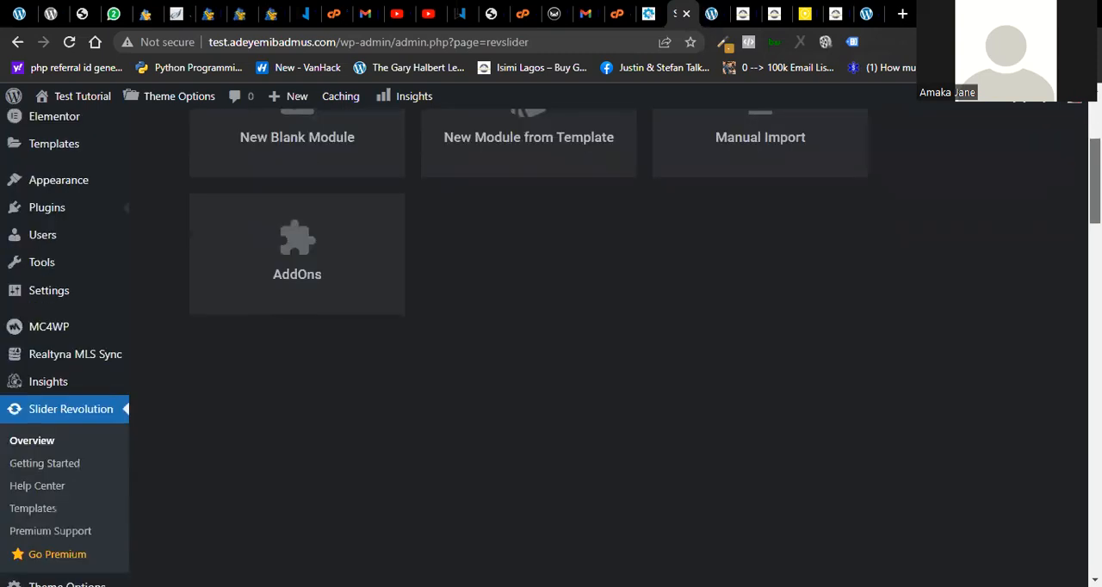
scroll(551, 344, up, 2)
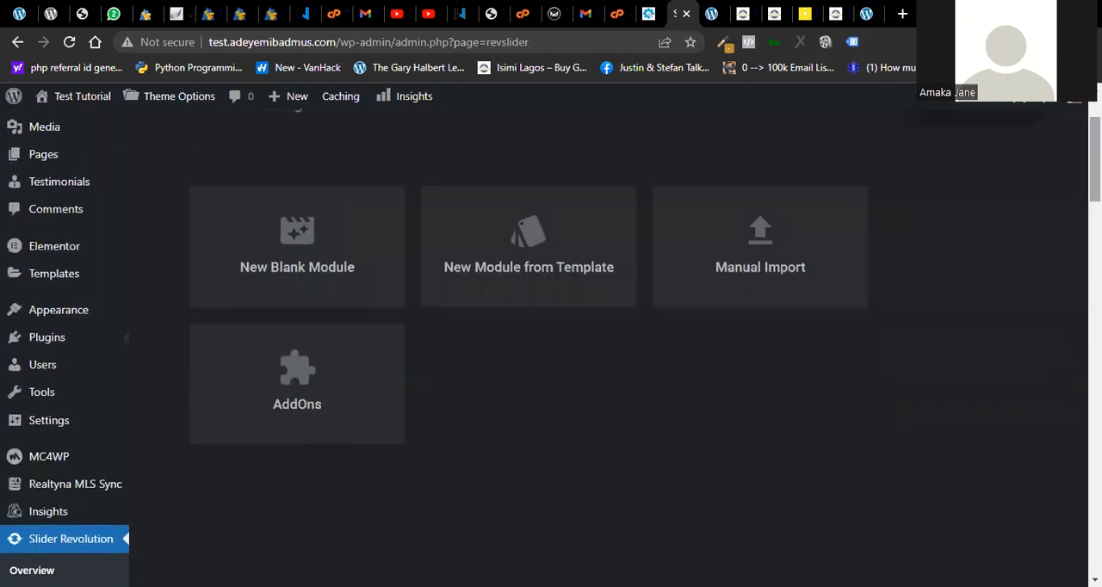
click(309, 253)
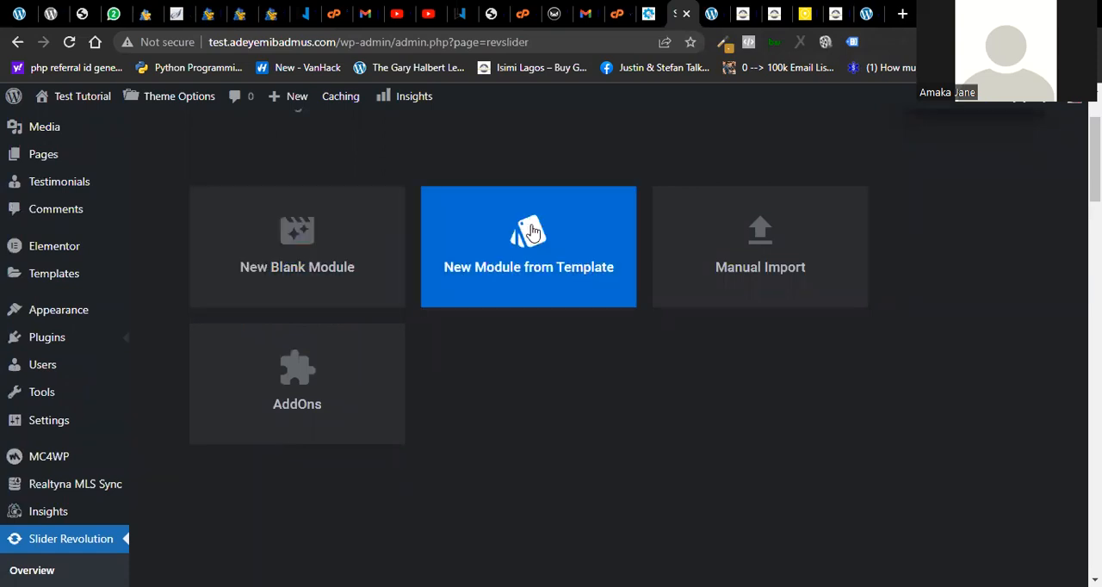
click(866, 14)
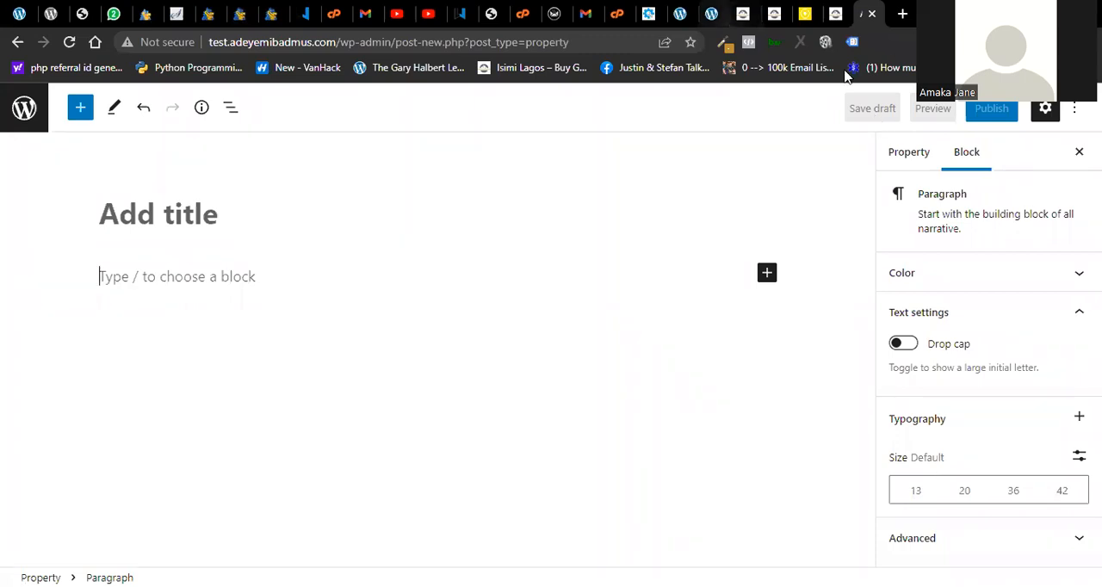
click(706, 14)
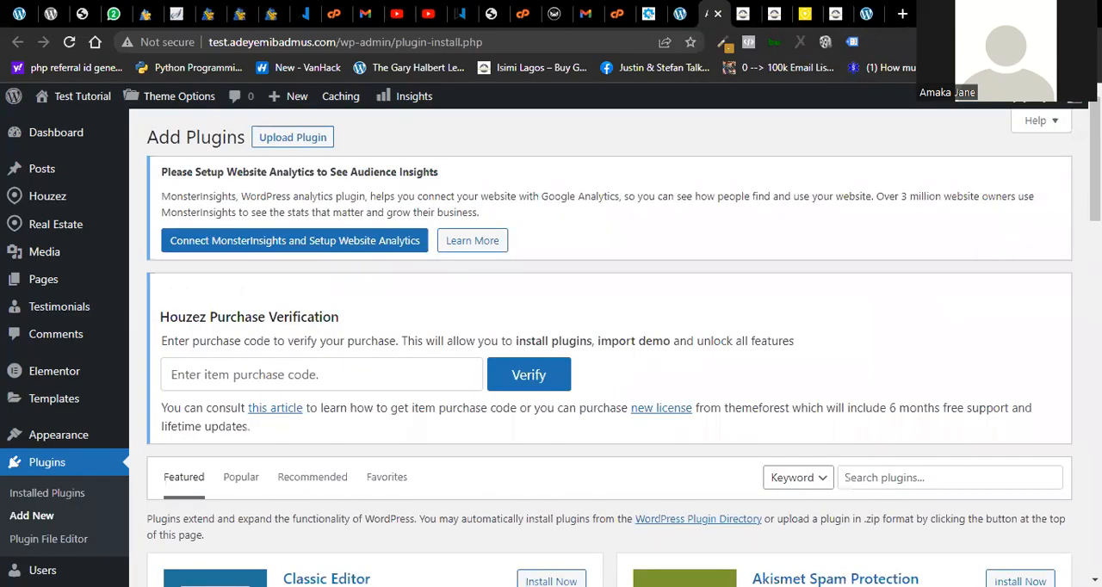
- Search the plugin directory for "disable", and install and activate the Disable Gutenberg plugin
scroll(877, 246, down, 3)
scroll(877, 246, up, 2)
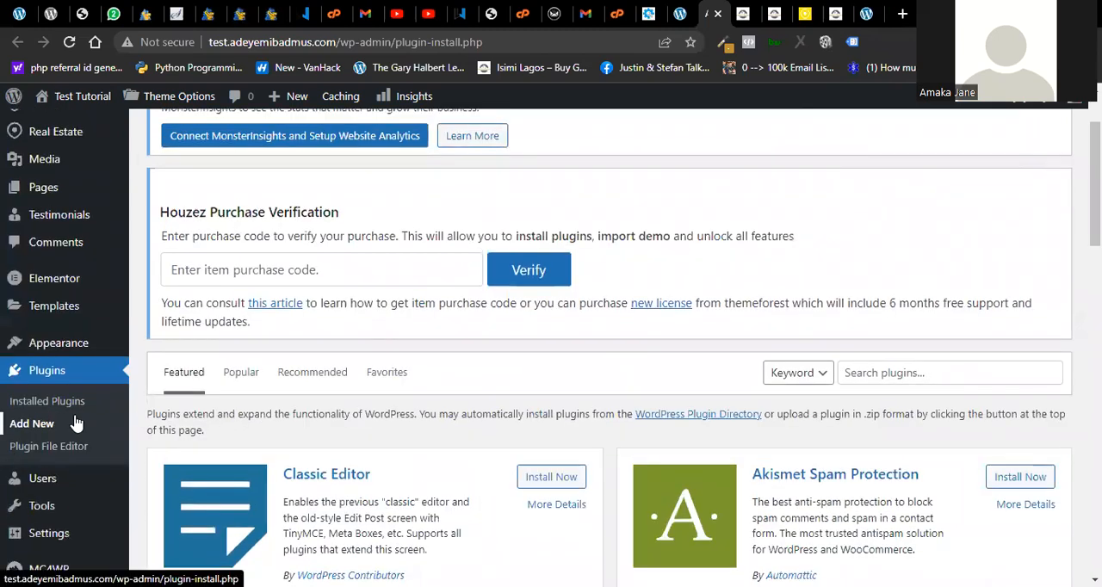
click(904, 373)
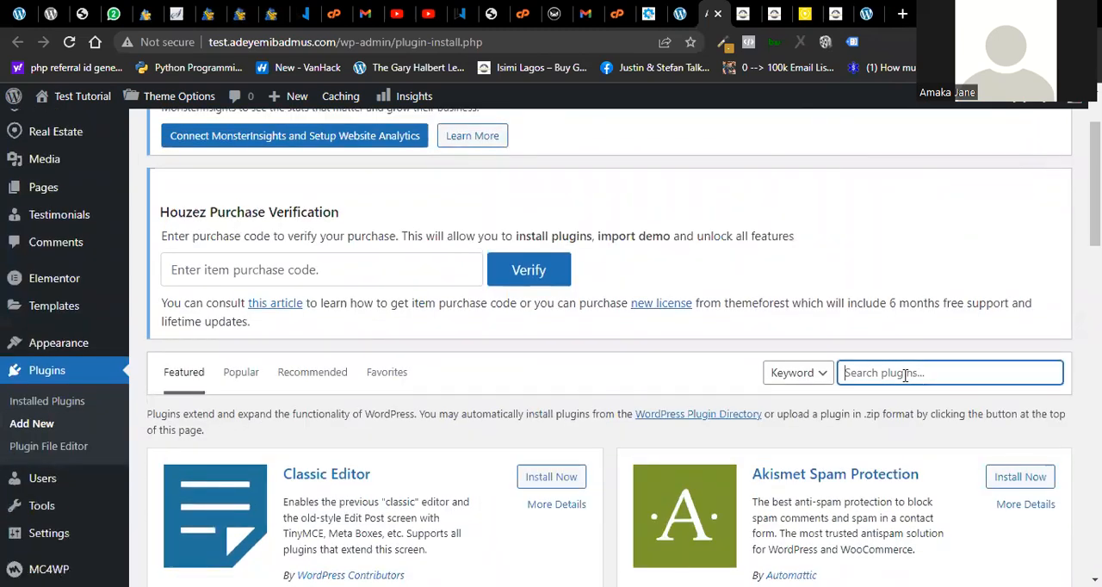
text(disable)
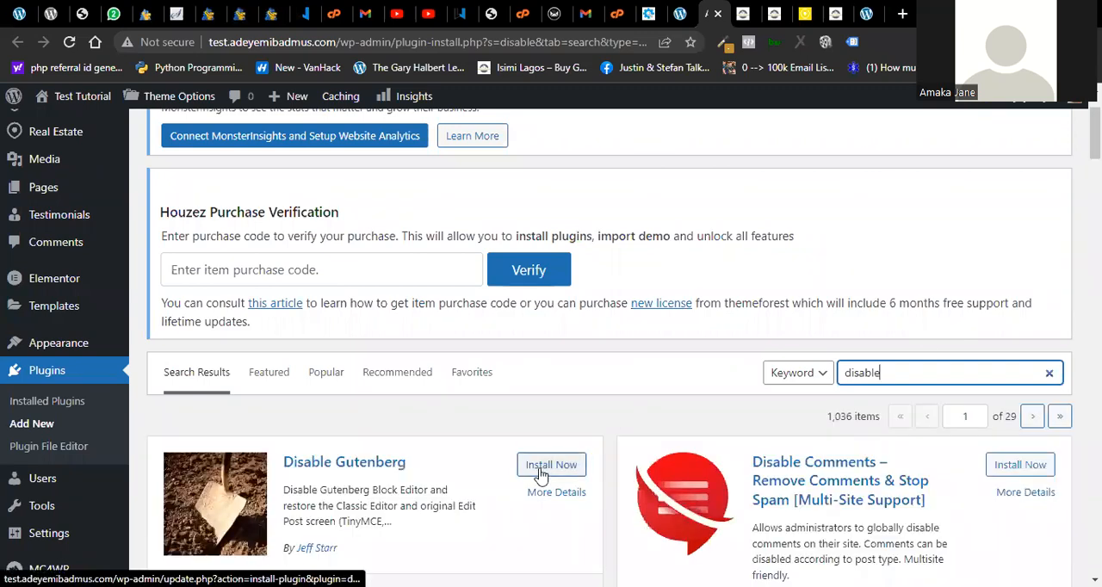
click(547, 466)
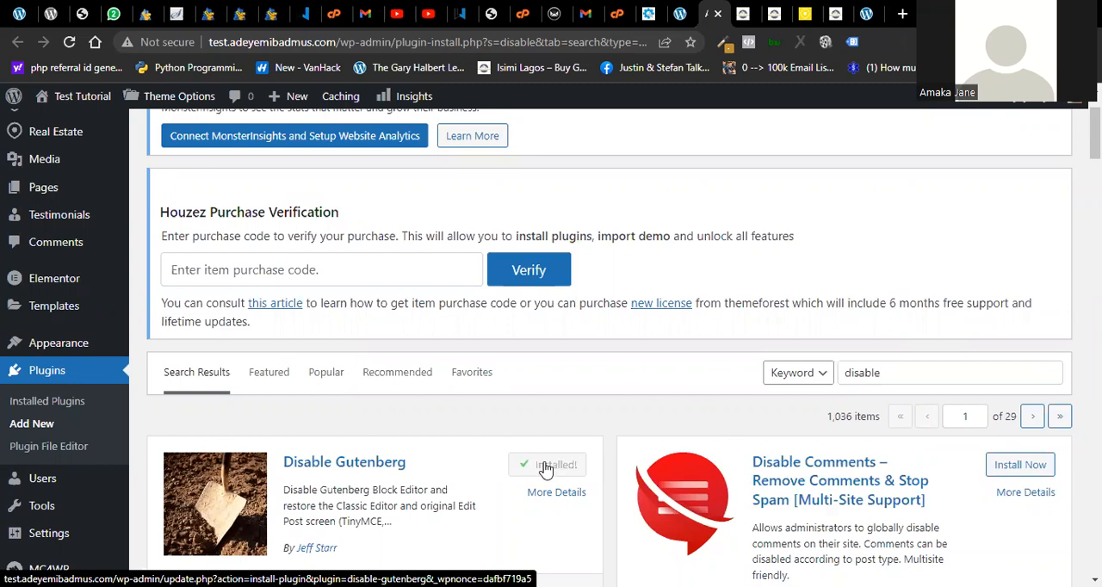
click(545, 469)
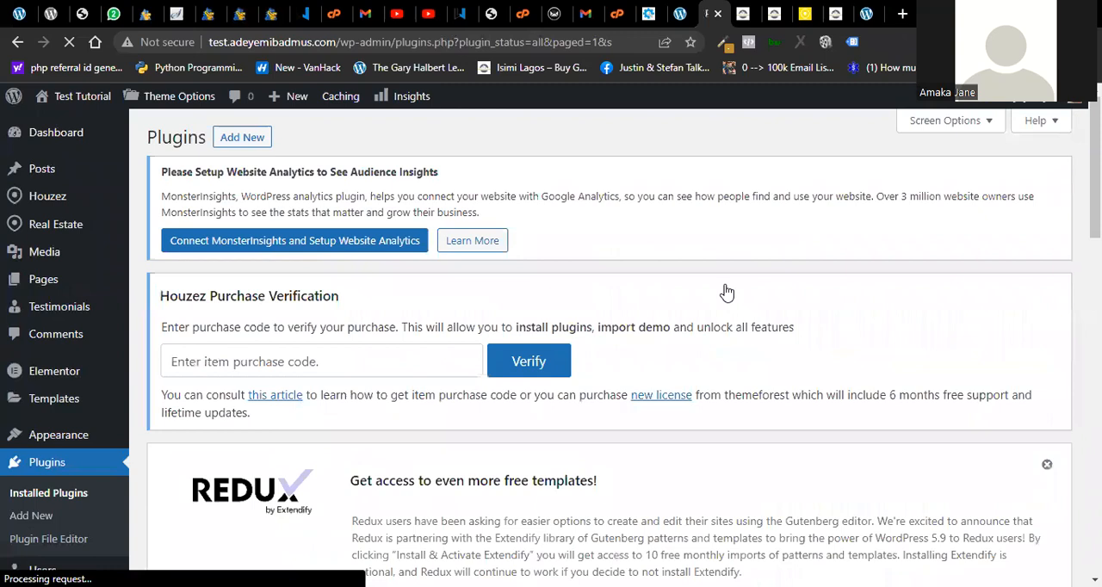
- Check the new property form and look through the installed plugins list for Disable Gutenberg
key(ctrl+9)
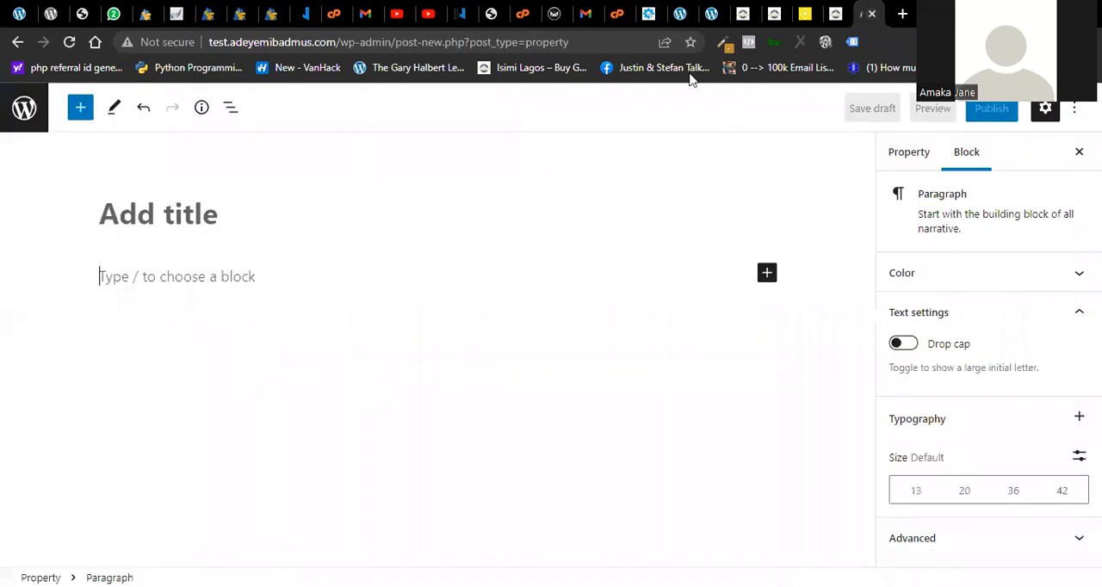
click(568, 43)
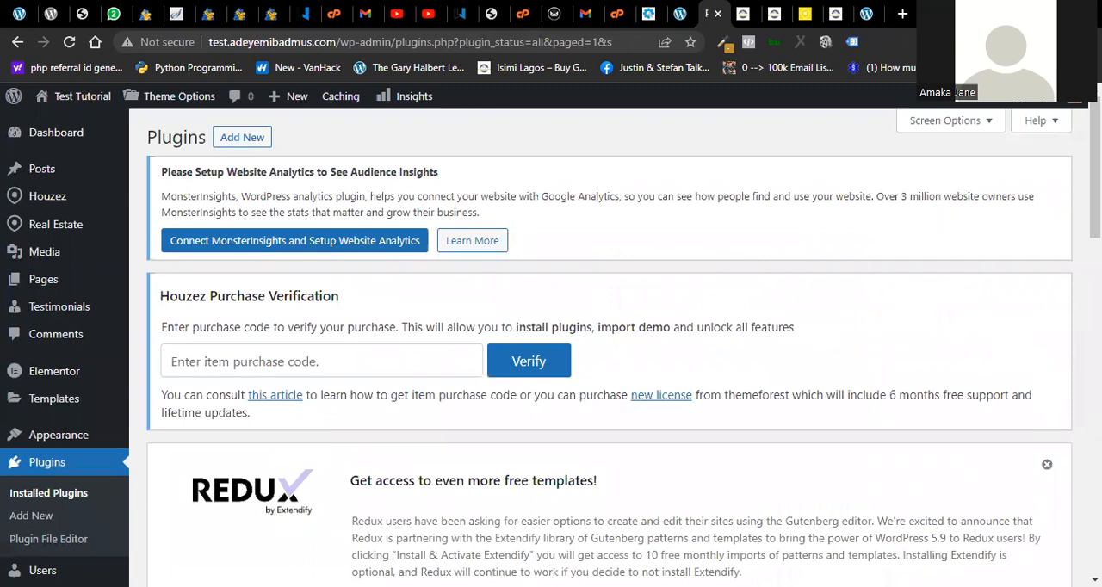
scroll(610, 348, down, 15)
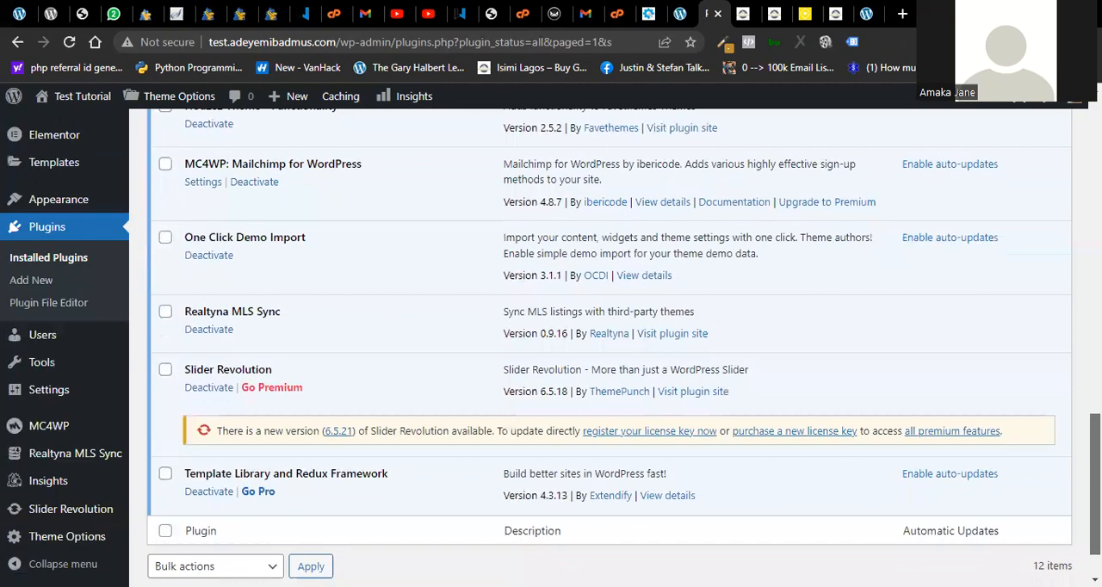
scroll(609, 348, up, 3)
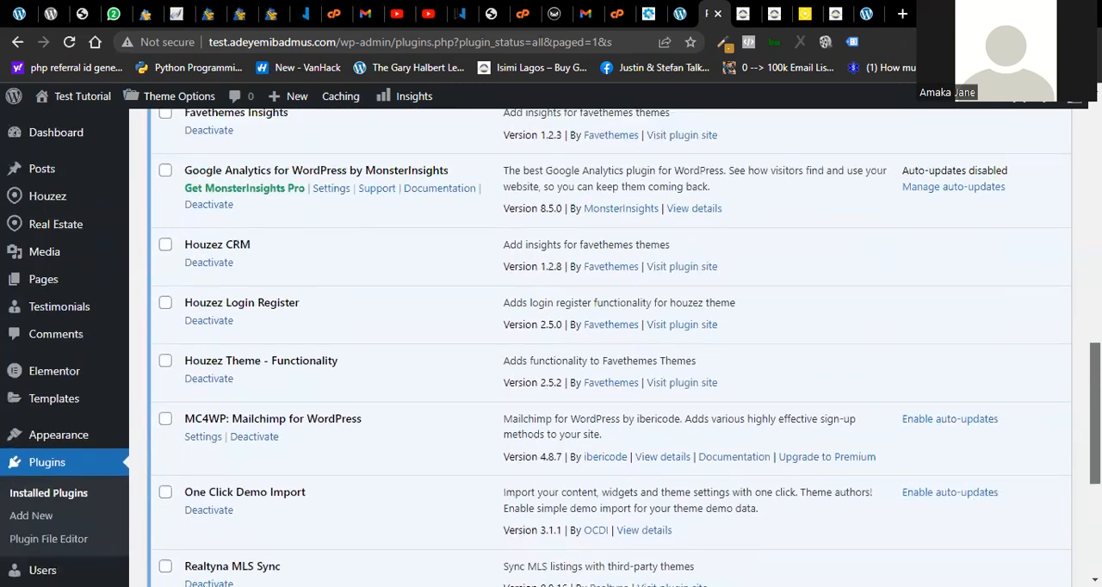
scroll(609, 348, up, 3)
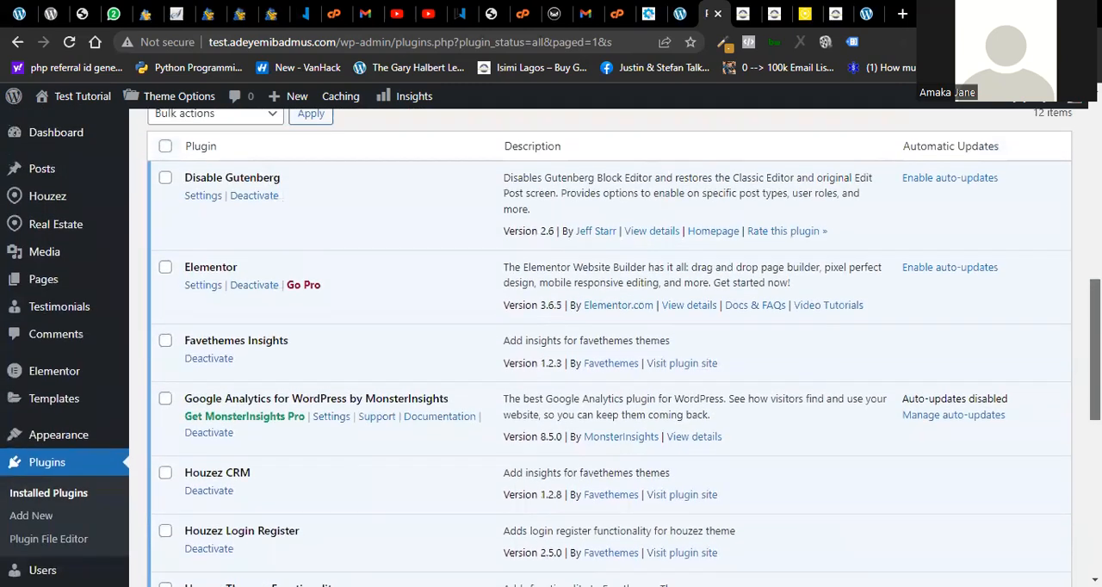
scroll(609, 348, up, 2)
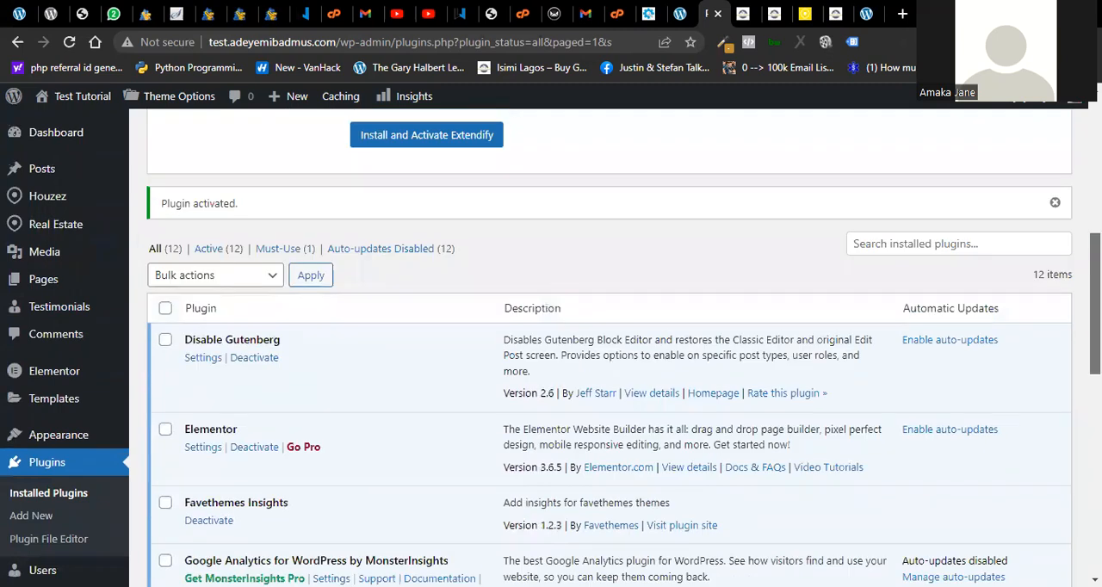
- Close the Houzez demo import, Safe Mode Elementor editor and demo06.houzez.co tabs, and return to the new property form
click(743, 14)
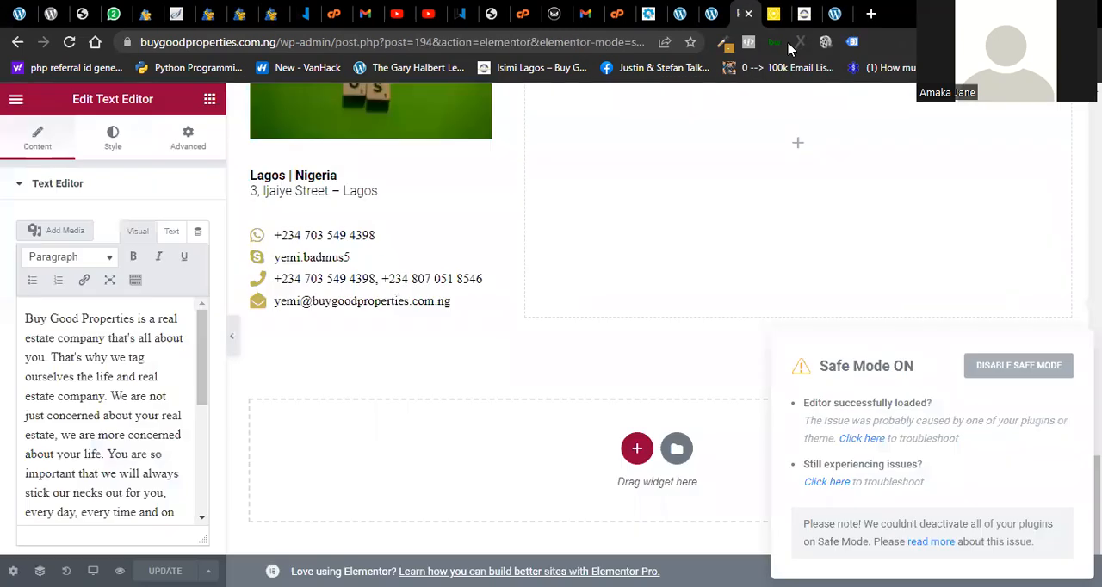
click(749, 14)
key(ctrl+w)
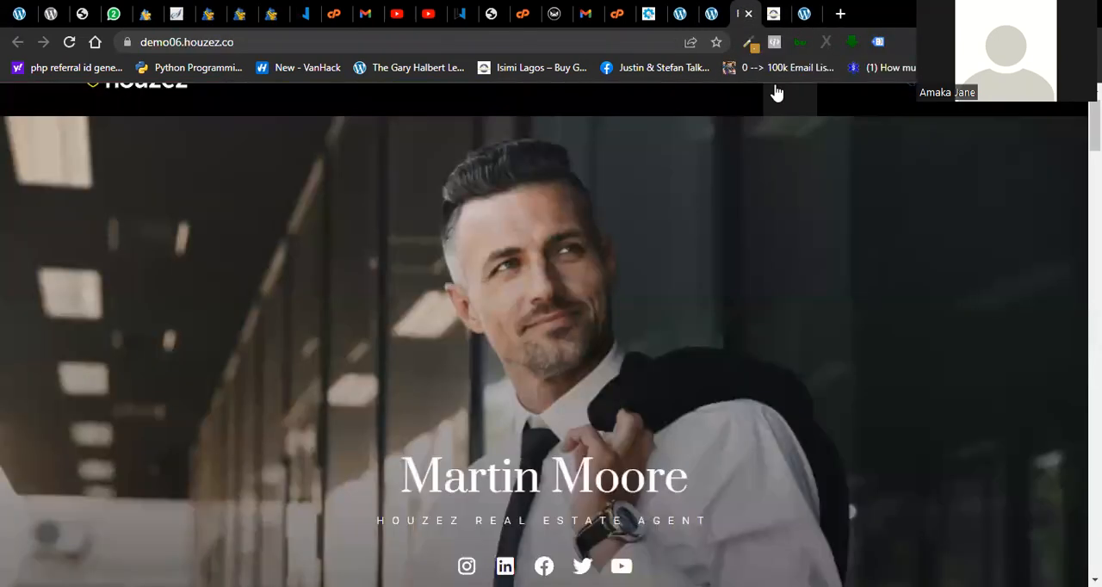
key(ctrl+w)
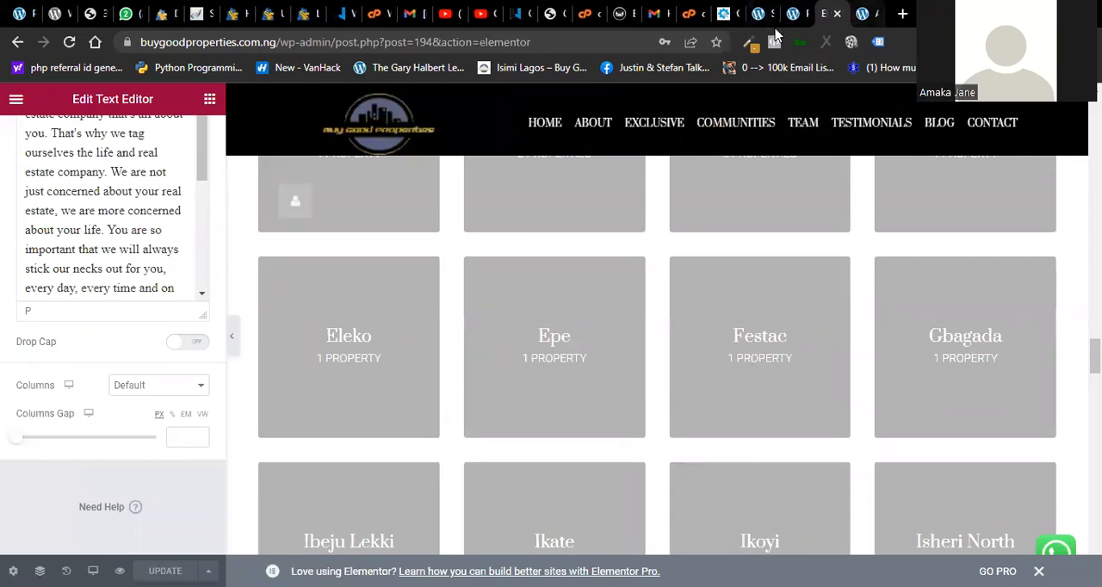
key(ctrl+w)
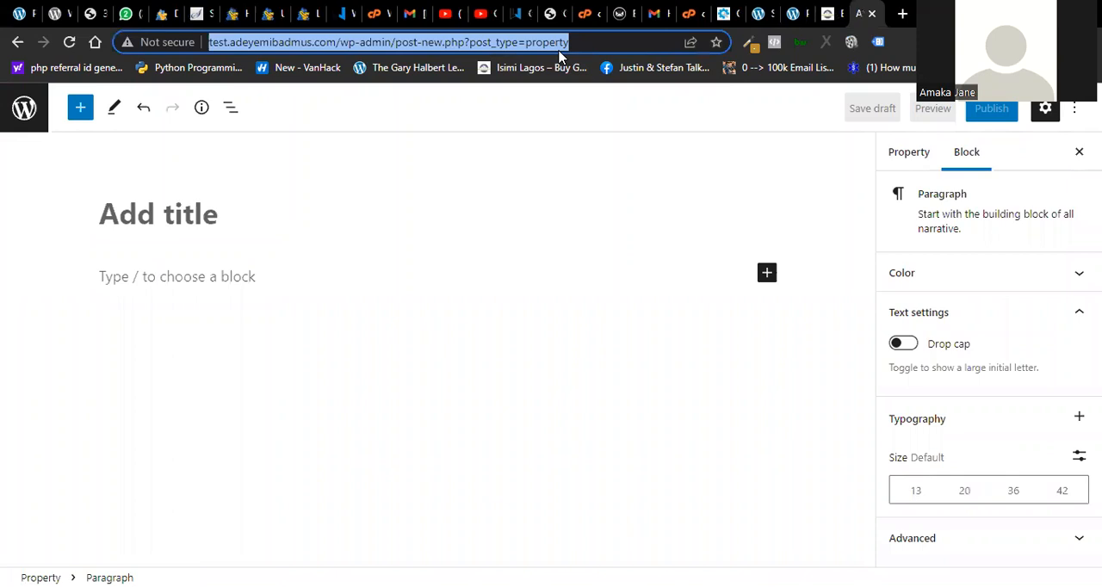
- Reload the new property form so it opens in the classic editor, and enter "Home" as the property title
key(F5)
click(626, 132)
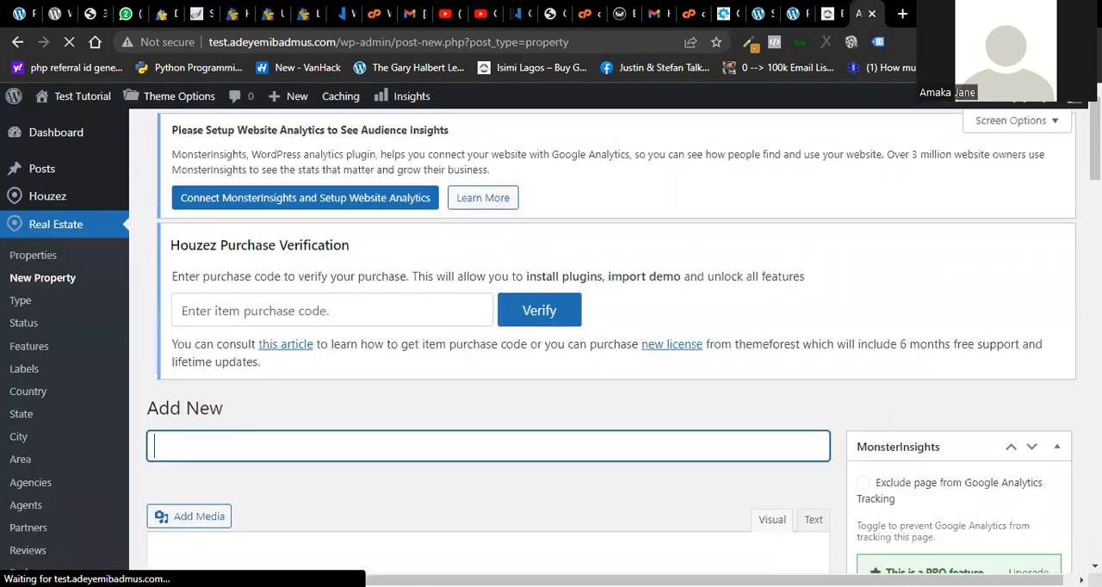
drag(1095, 142, 1095, 255)
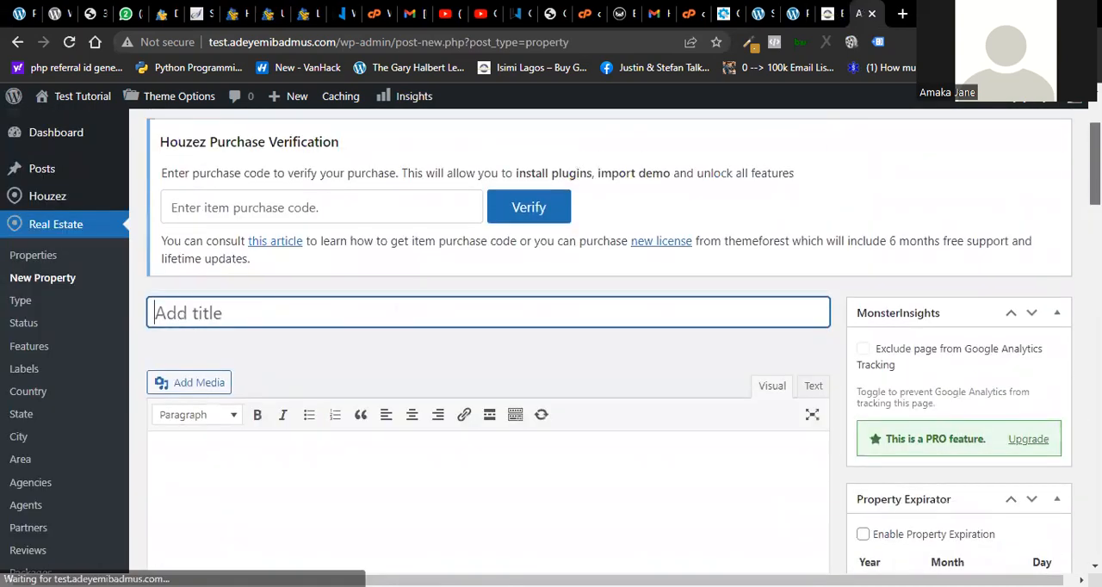
text(fg)
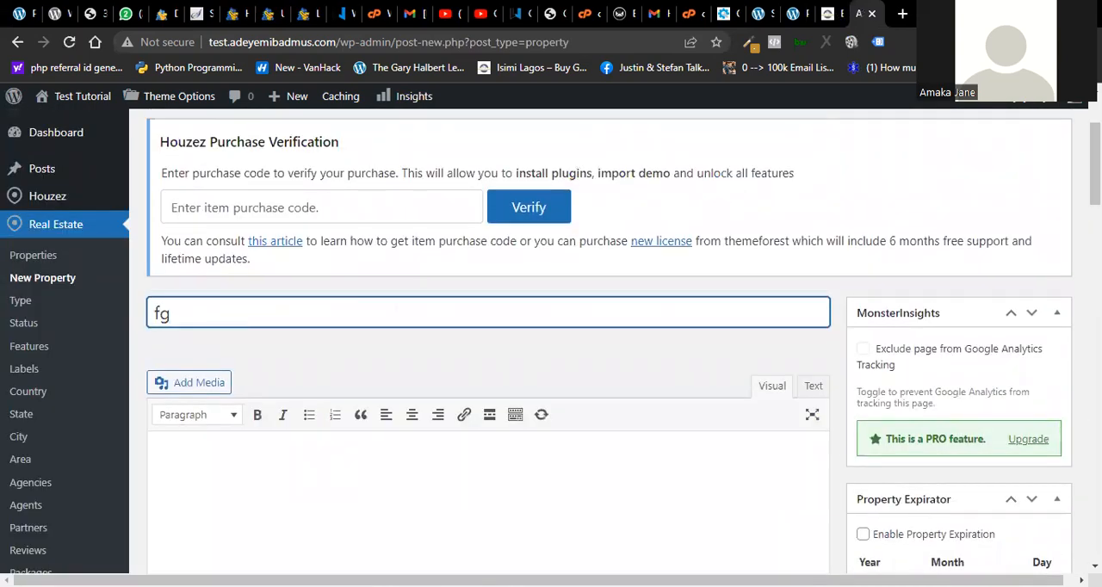
key(BackSpace)
key(BackSpace)
text(Home)
- Look over the classic property form's content editor, excerpt, author, expiration and publishing sections
scroll(551, 345, down, 4)
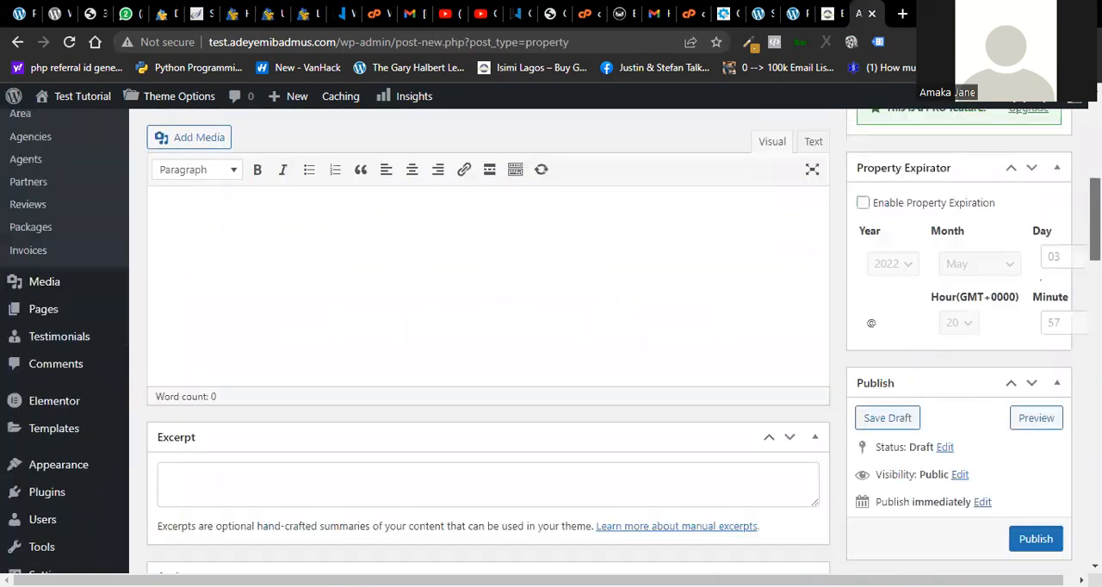
scroll(486, 344, up, 3)
scroll(486, 344, down, 4)
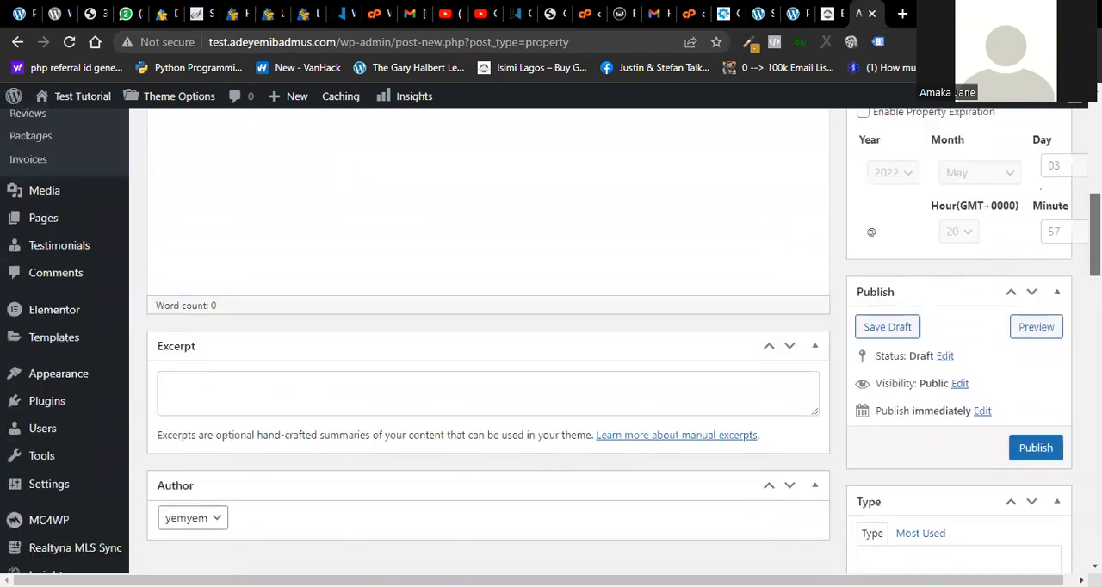
scroll(486, 344, up, 3)
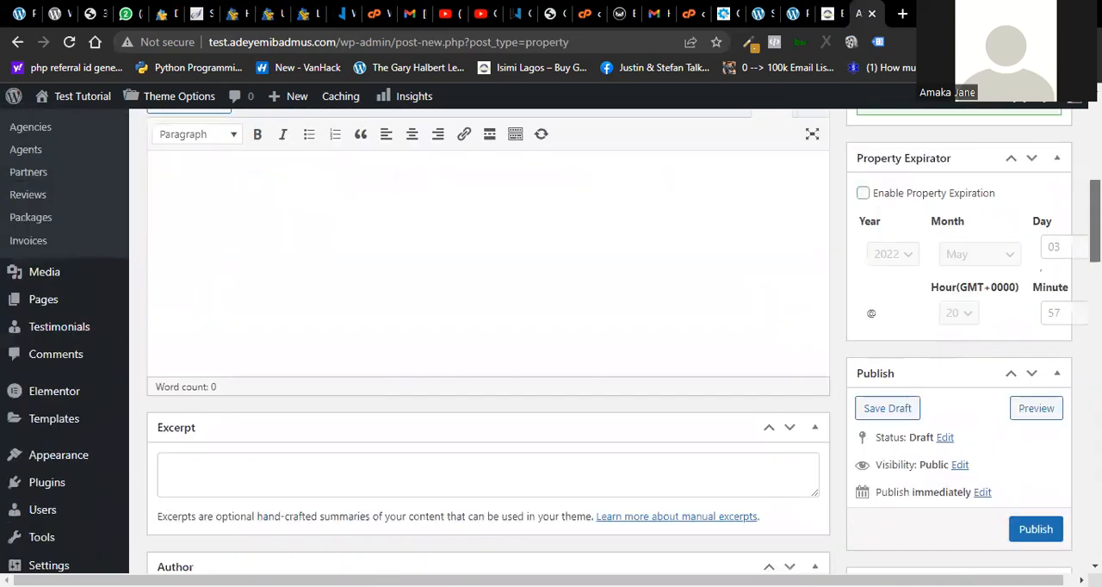
scroll(486, 344, up, 1)
scroll(486, 344, down, 4)
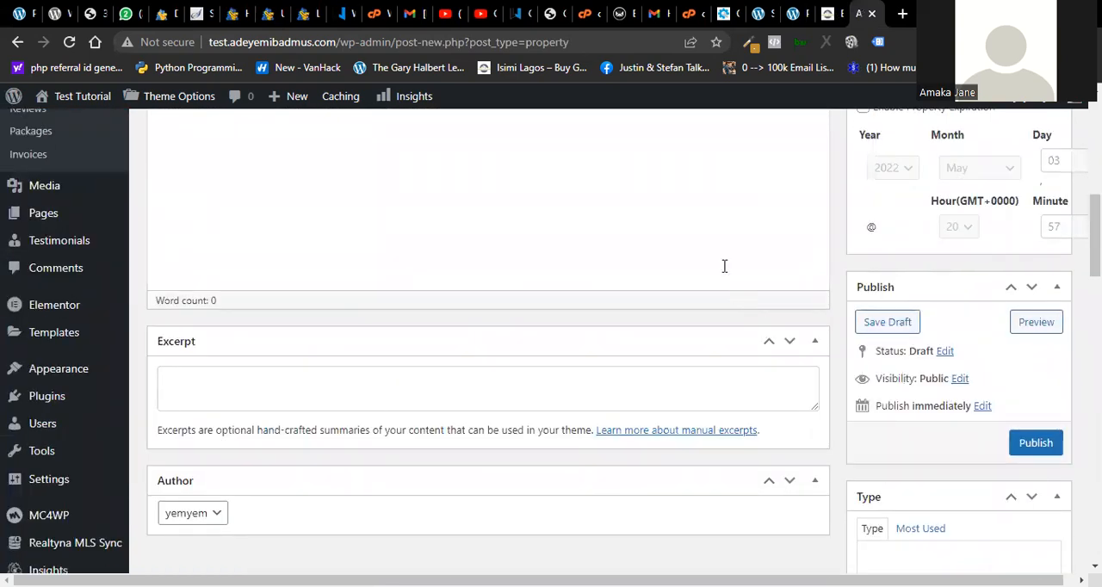
scroll(723, 266, up, 3)
scroll(487, 345, up, 1)
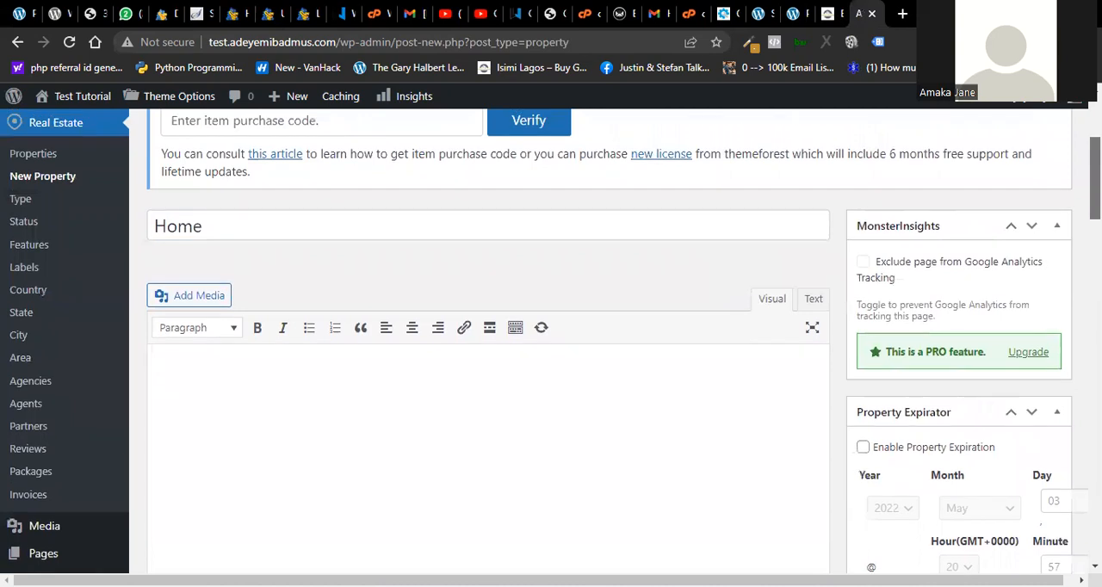
scroll(487, 344, down, 1)
scroll(486, 345, down, 3)
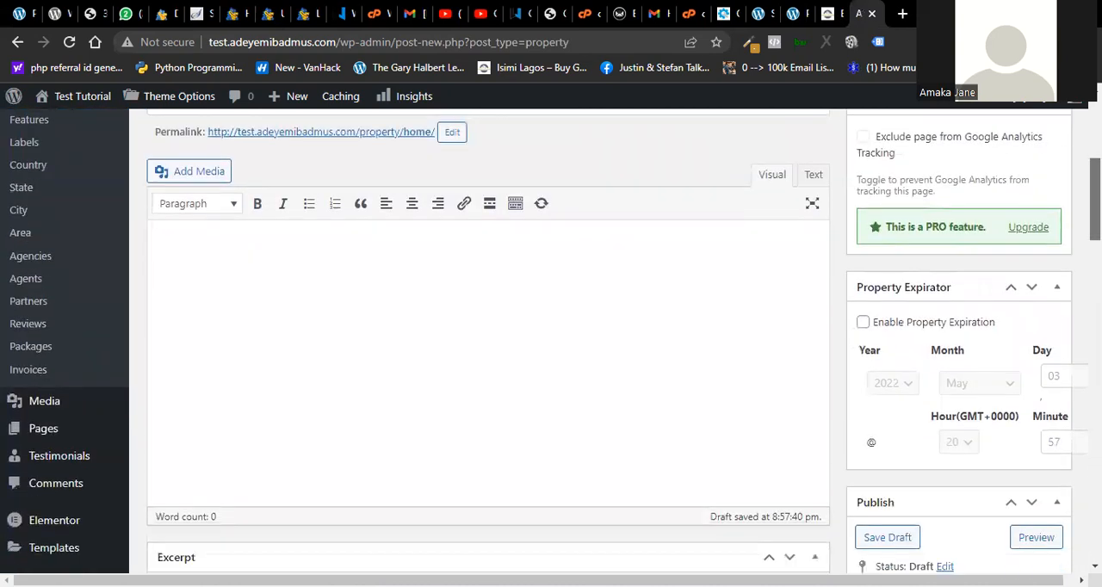
scroll(486, 344, down, 2)
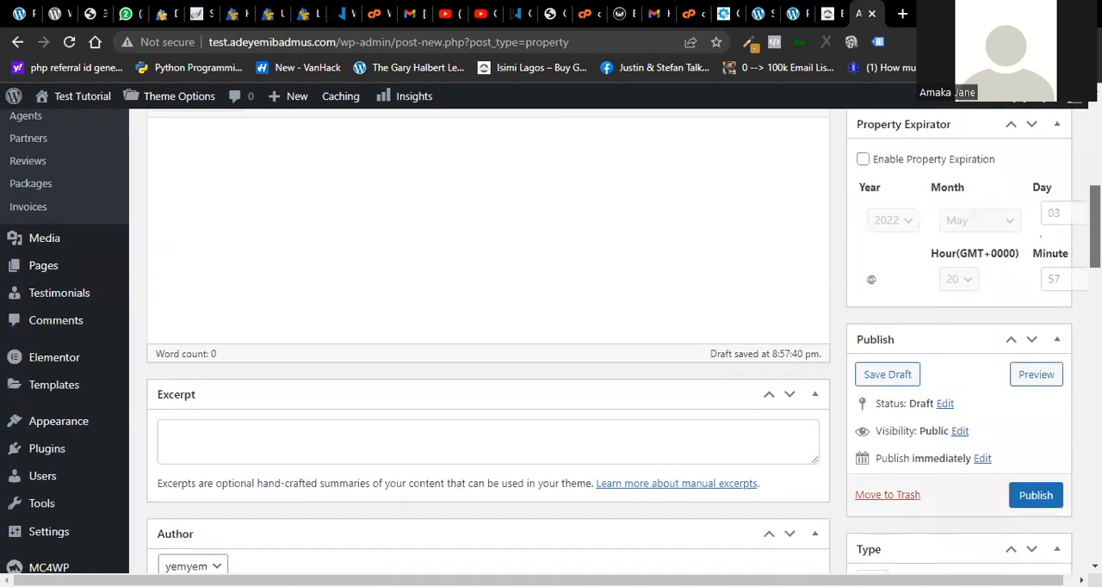
scroll(486, 344, down, 1)
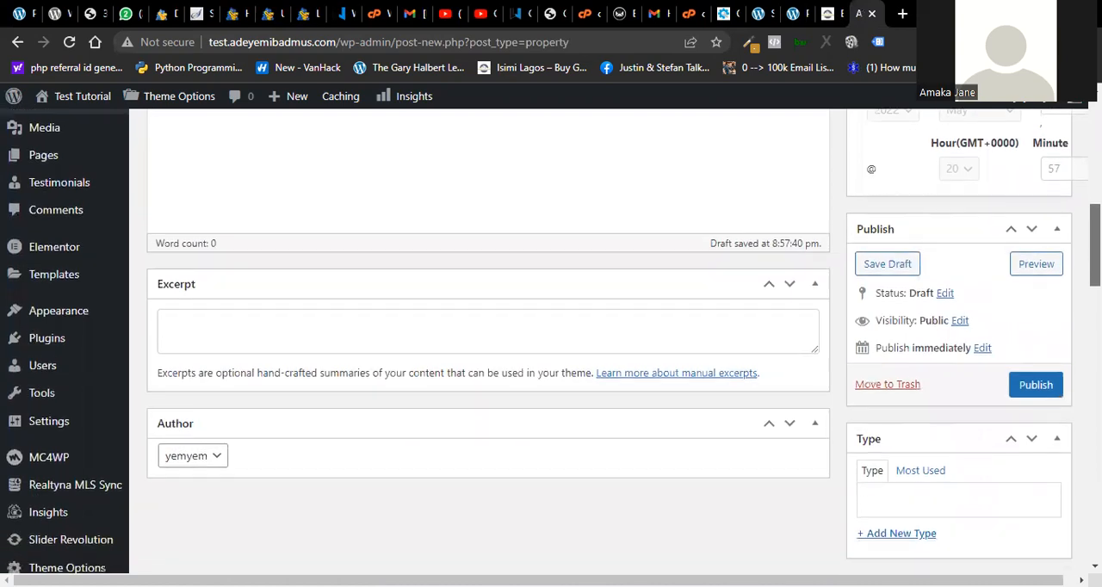
scroll(486, 344, up, 3)
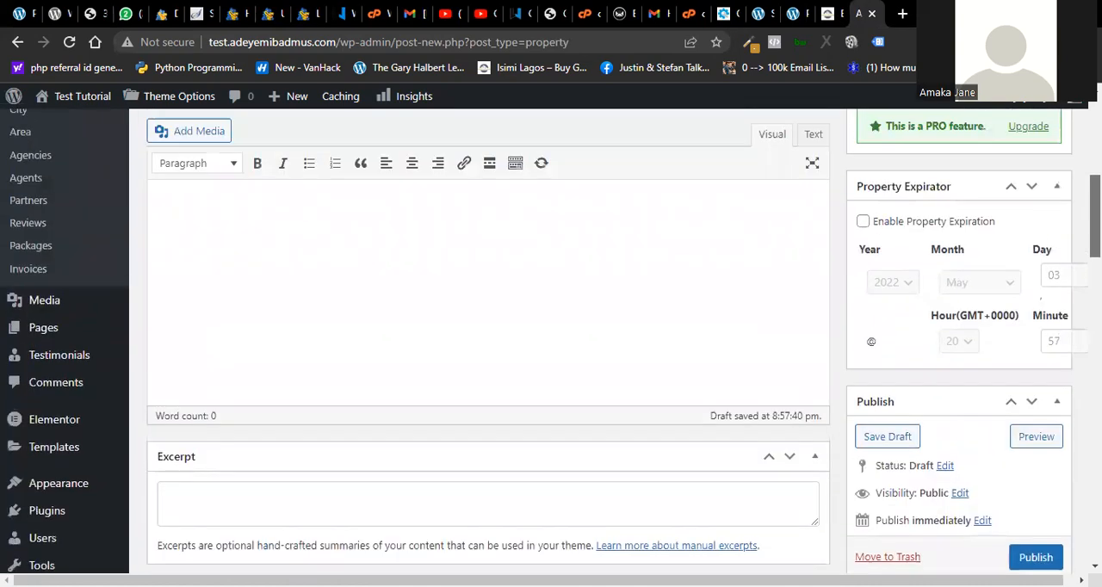
scroll(486, 344, down, 2)
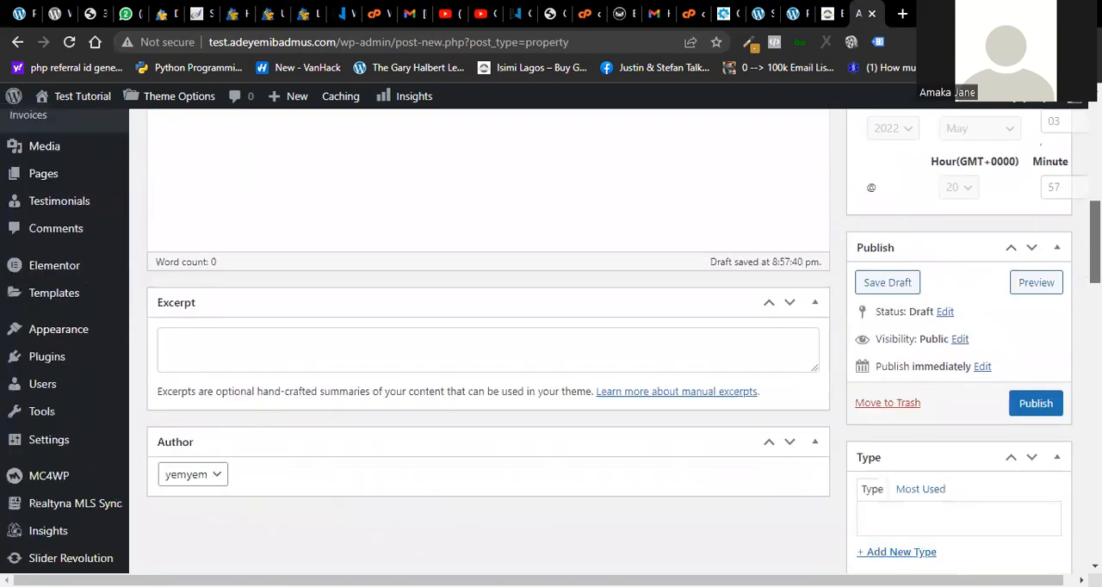
scroll(487, 344, up, 3)
scroll(487, 345, down, 3)
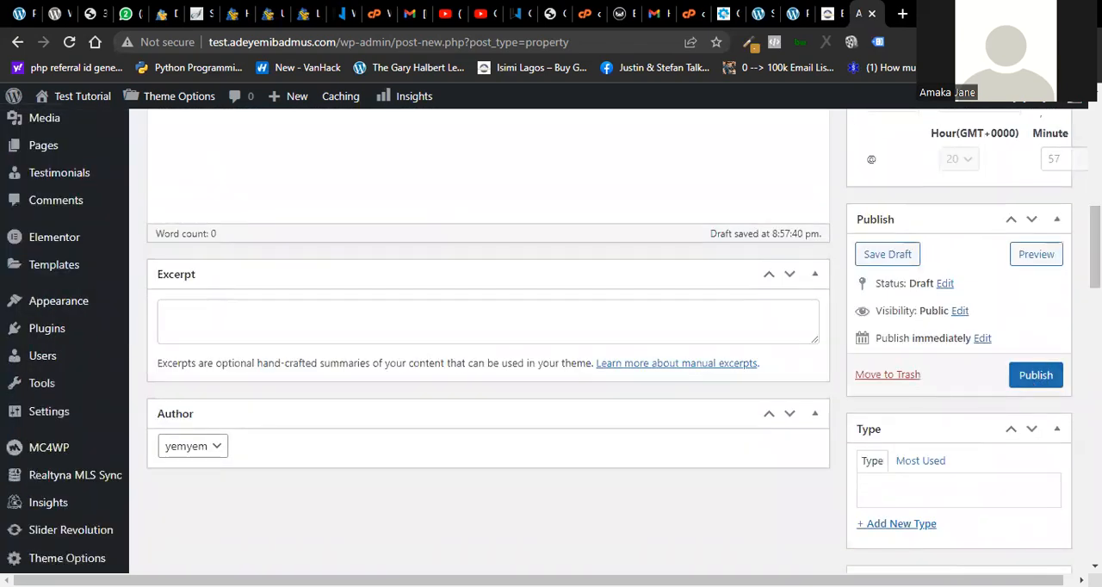
scroll(486, 344, up, 8)
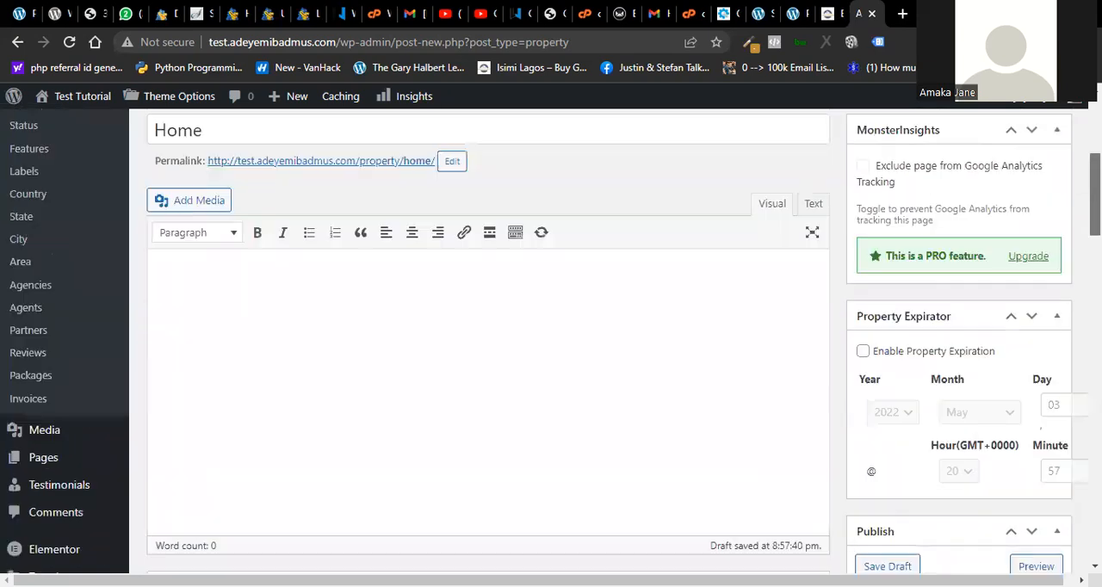
scroll(608, 344, up, 1)
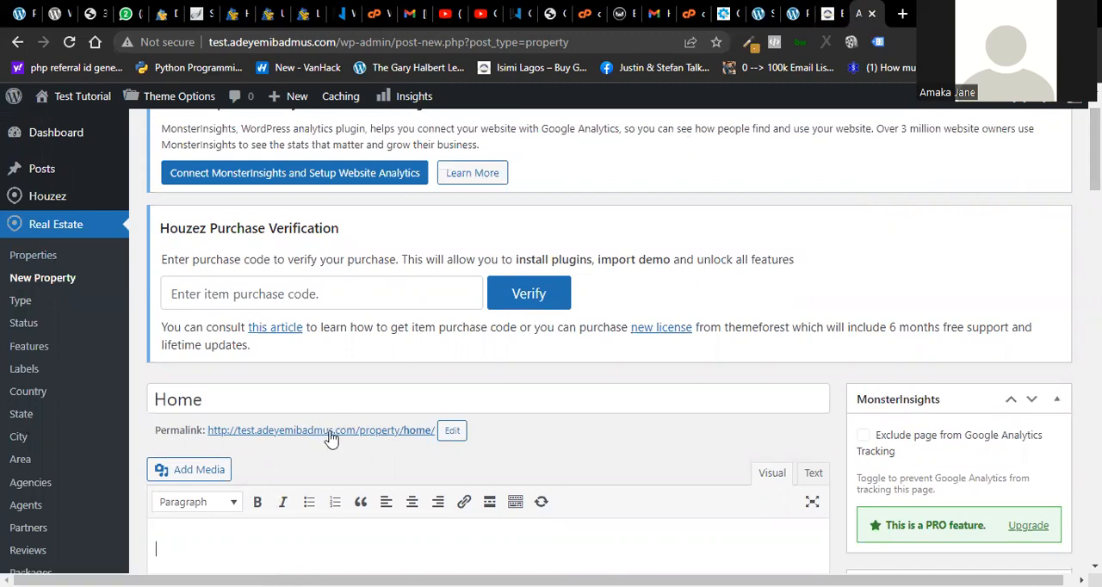
- Change the property's permalink slug to "3 bedroom"
click(452, 430)
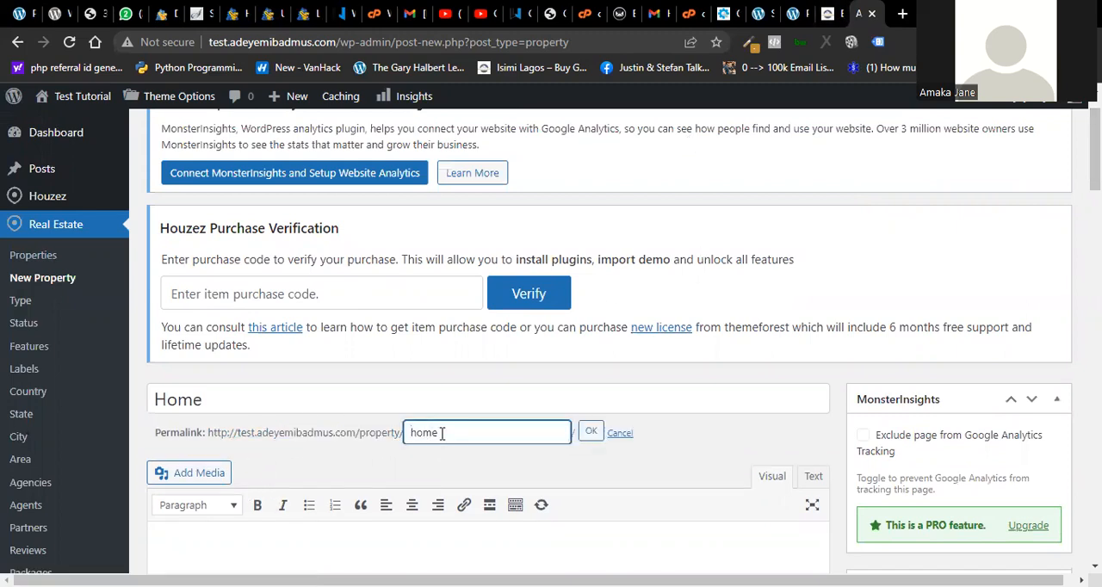
double_click(442, 432)
text(3 bedro)
click(590, 432)
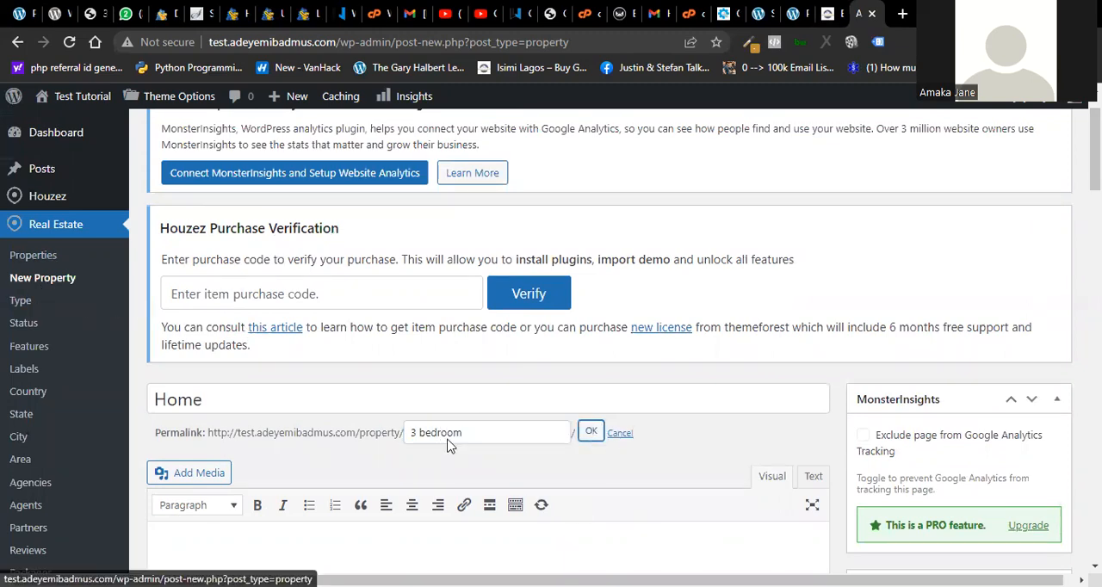
- Replace the property title with "3 Bedroom"
click(411, 405)
key(ctrl+a)
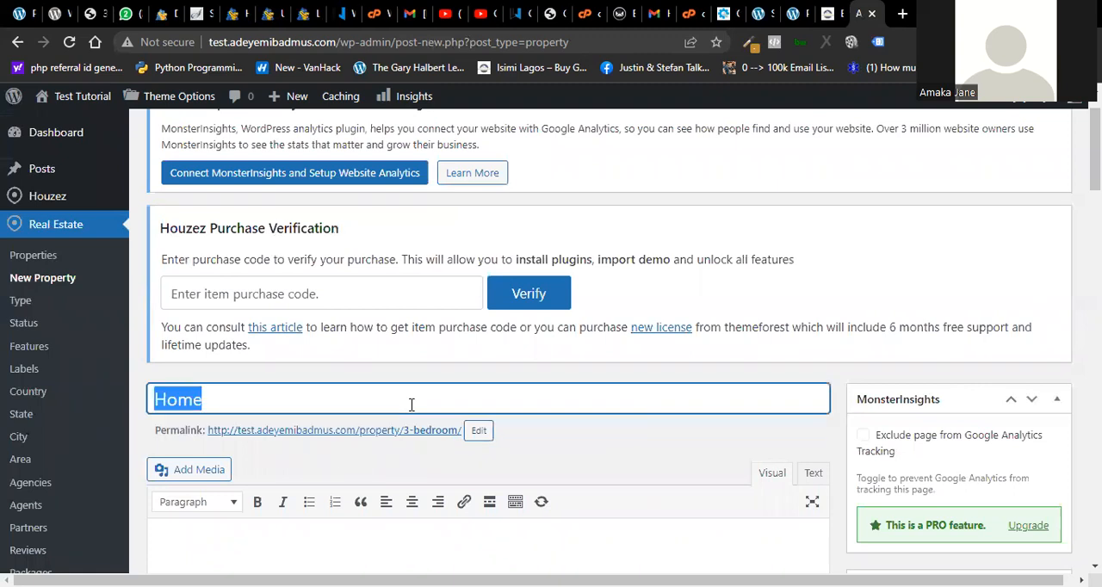
text(3 Bedr)
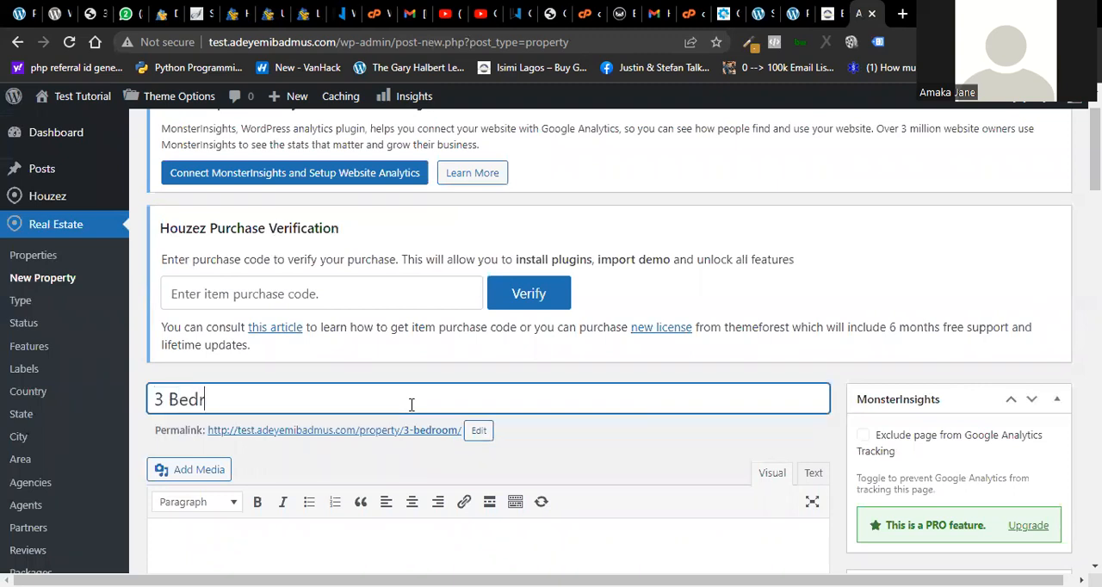
text(oom)
click(583, 468)
- Examine the rest of the 3 Bedroom property form, including the Type, Status and Features boxes
scroll(582, 467, down, 3)
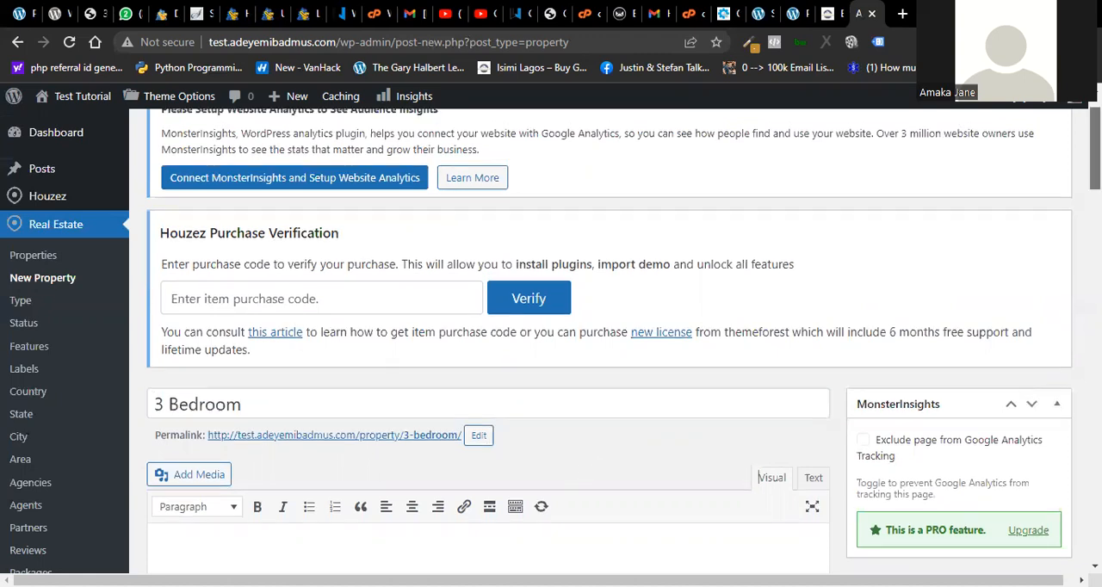
scroll(551, 341, down, 2)
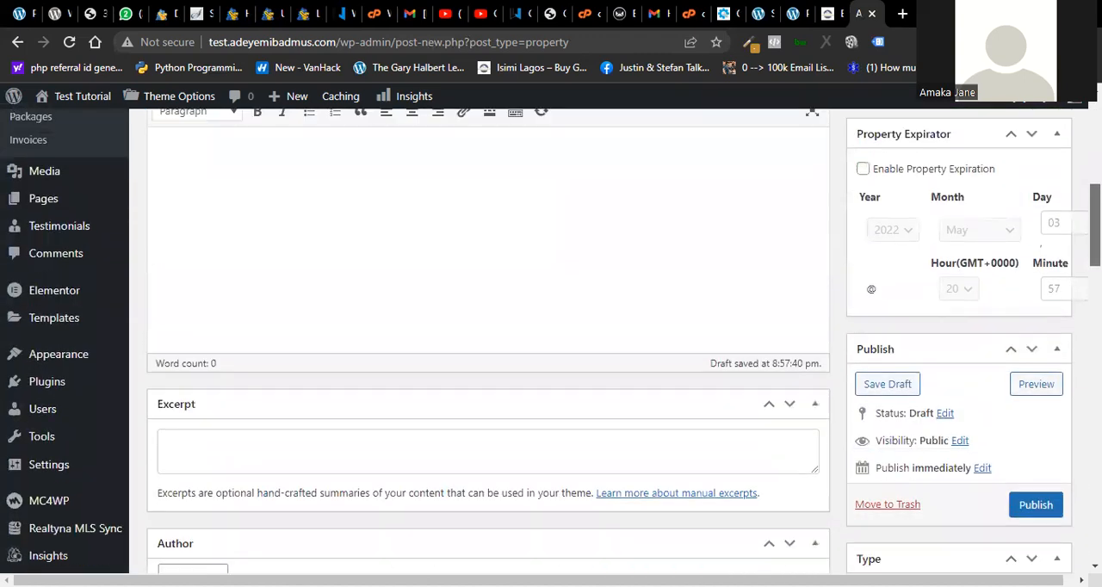
scroll(551, 340, down, 6)
scroll(550, 341, up, 8)
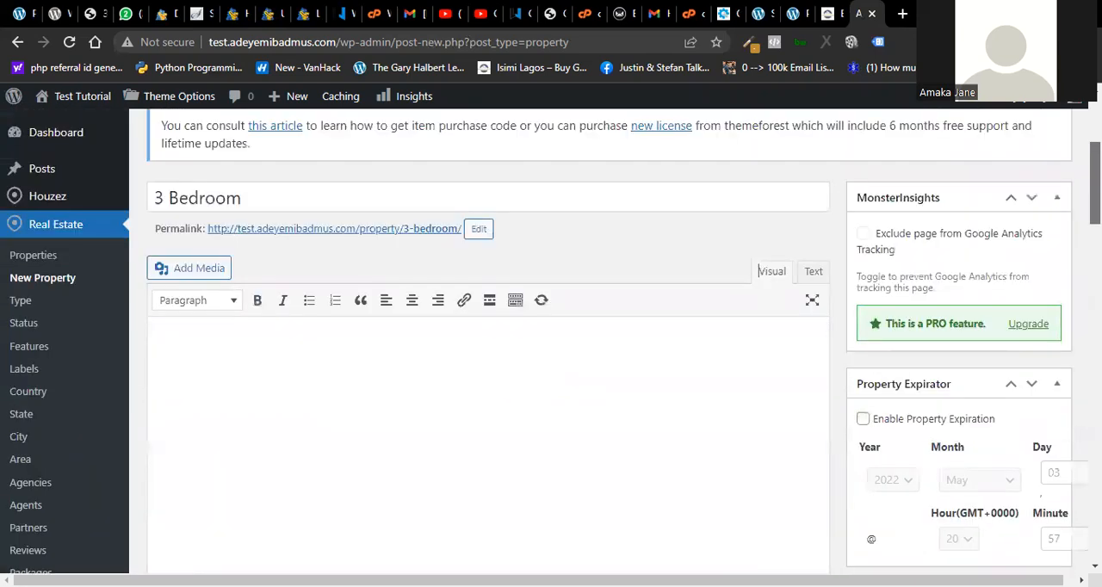
scroll(551, 341, down, 1)
scroll(550, 341, down, 10)
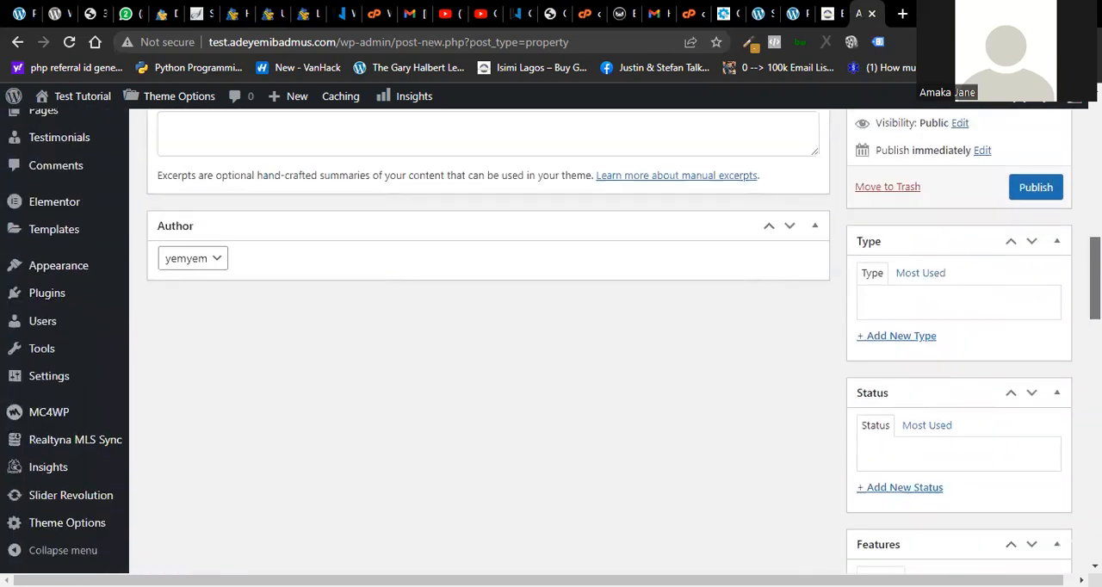
scroll(551, 340, down, 4)
scroll(551, 341, up, 10)
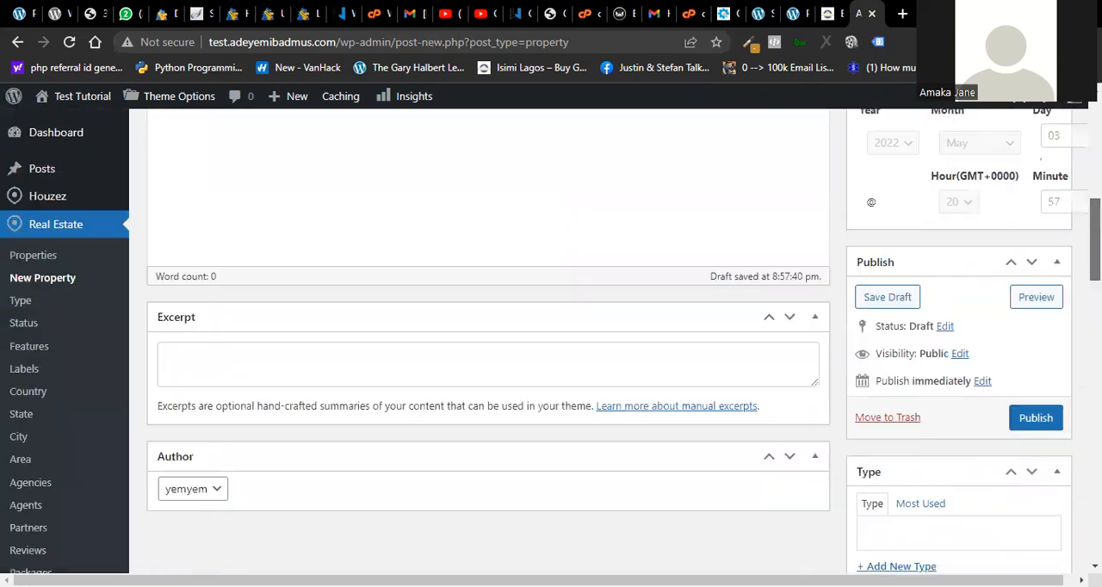
scroll(550, 341, up, 10)
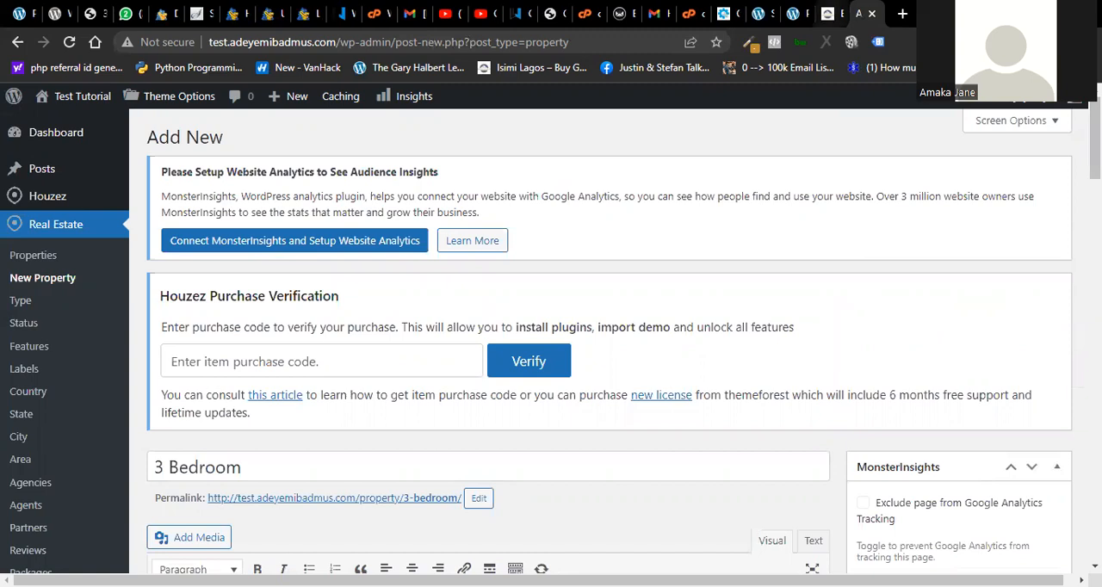
- Switch to the Buy Good Properties site's browser tab and open its WordPress dashboard at buygoodproperties.com.ng/wp-admin/
click(825, 14)
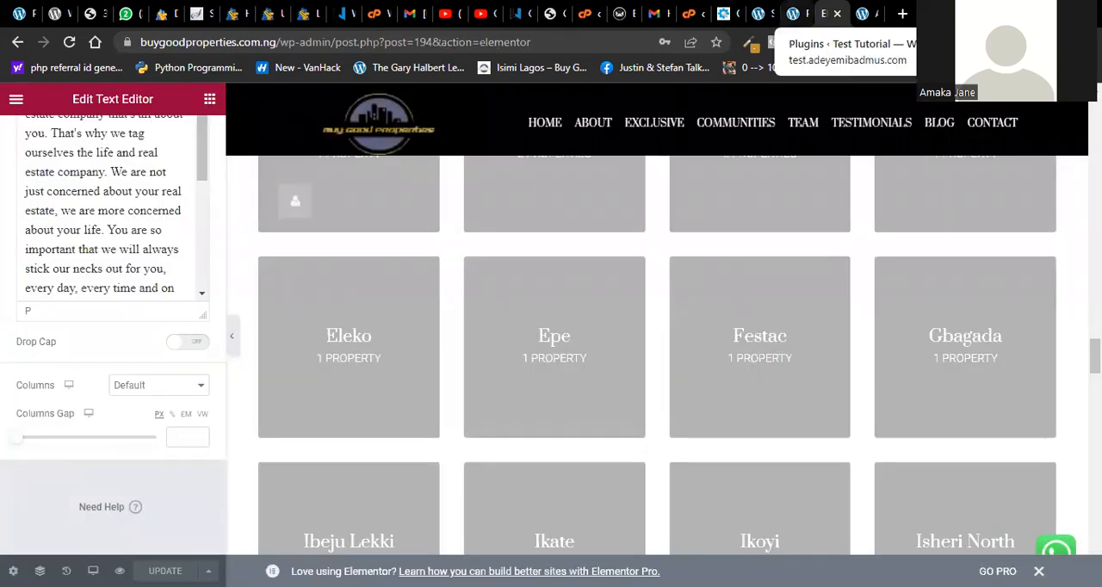
click(790, 13)
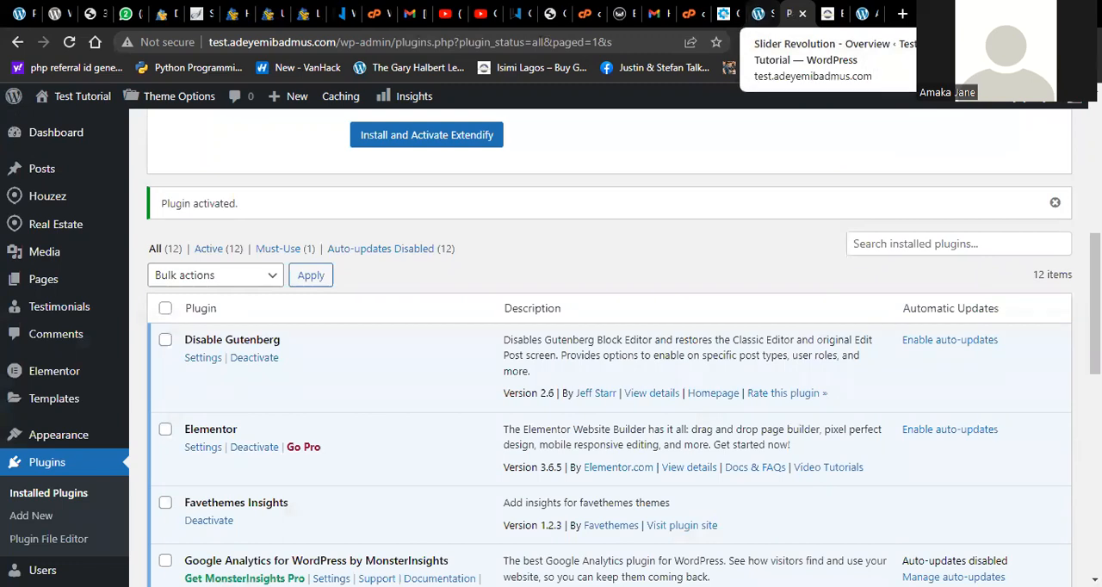
click(758, 13)
click(827, 12)
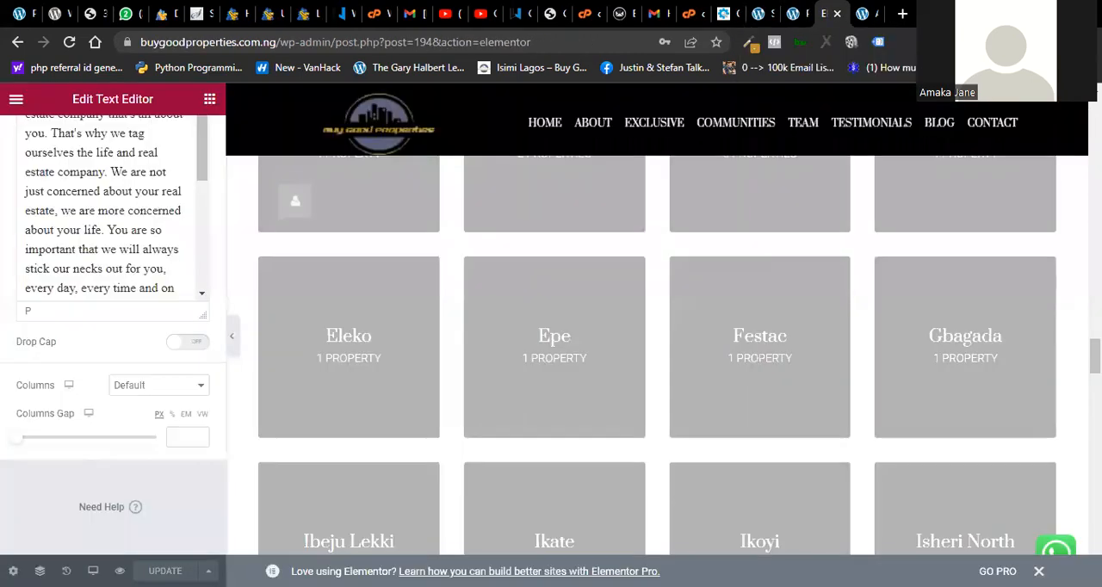
drag(1095, 355, 1095, 114)
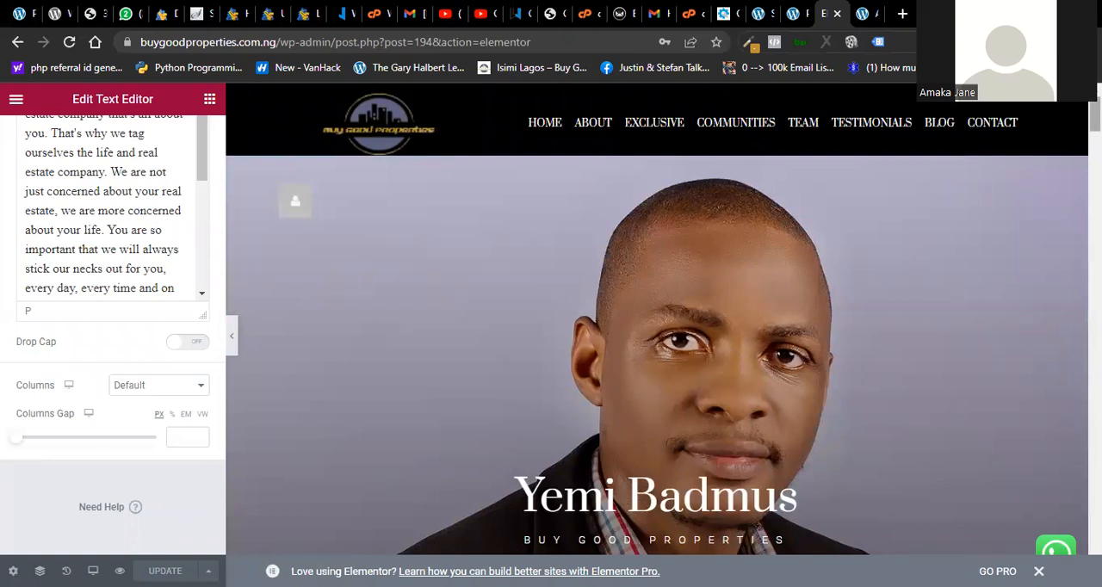
drag(336, 41, 531, 42)
key(BackSpace)
key(Return)
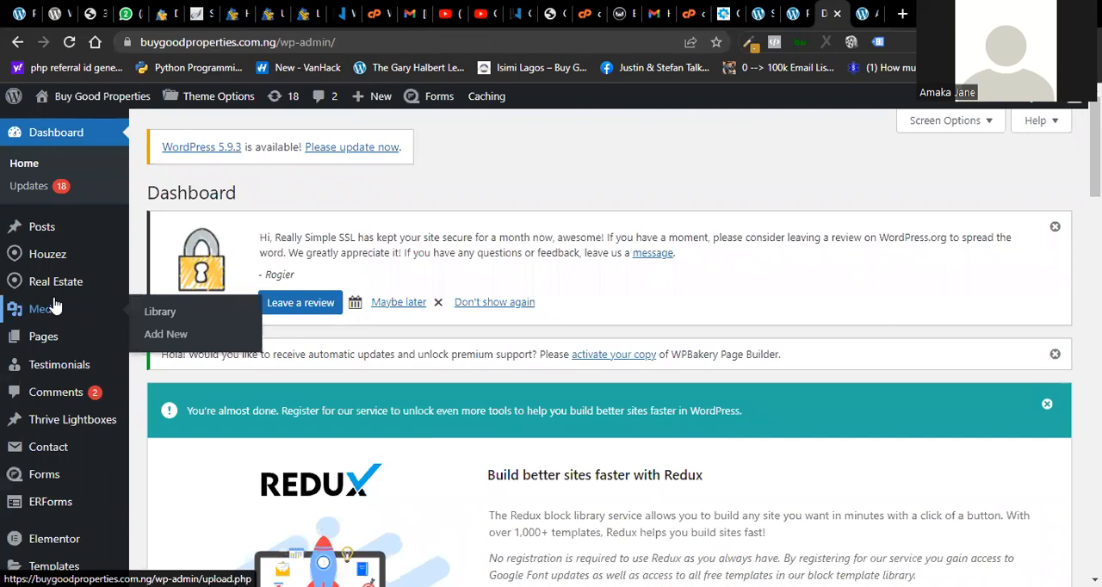
- Open the Buy Good Properties site's New Property form in a separate browser tab
mouse_move(54, 295)
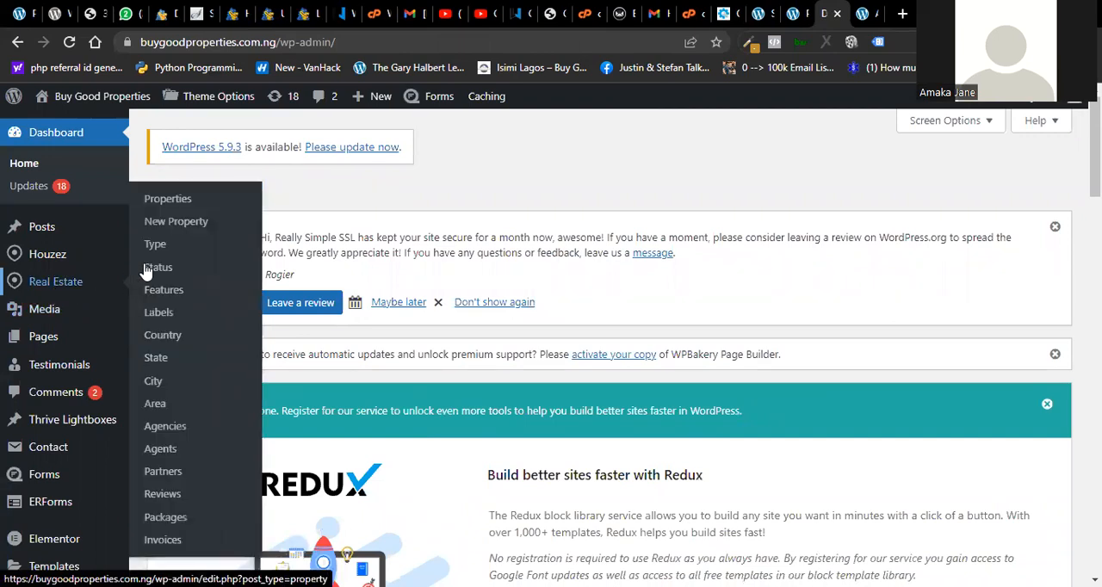
right_click(177, 224)
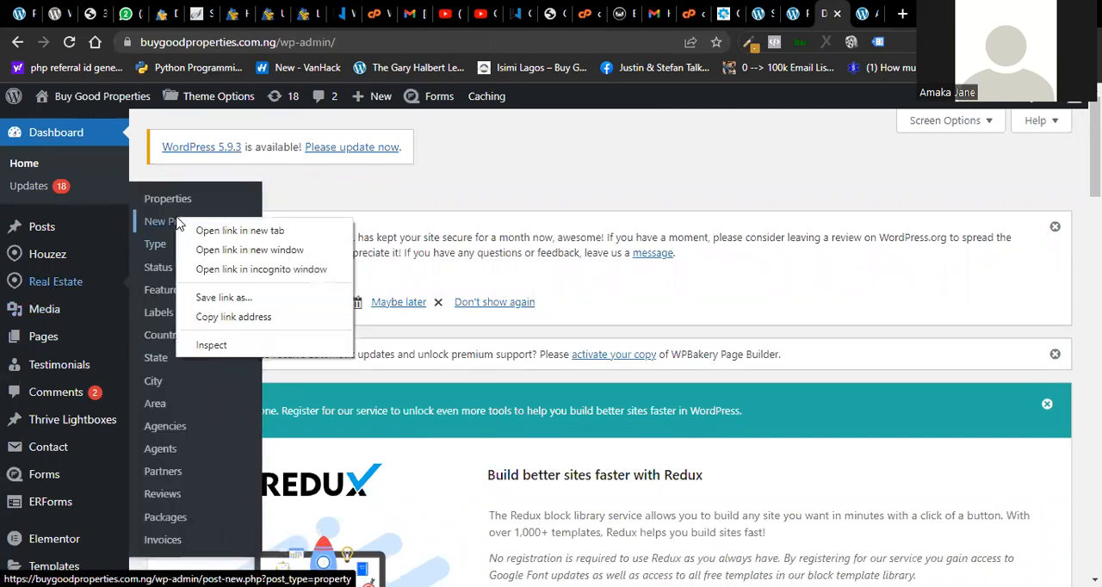
click(211, 231)
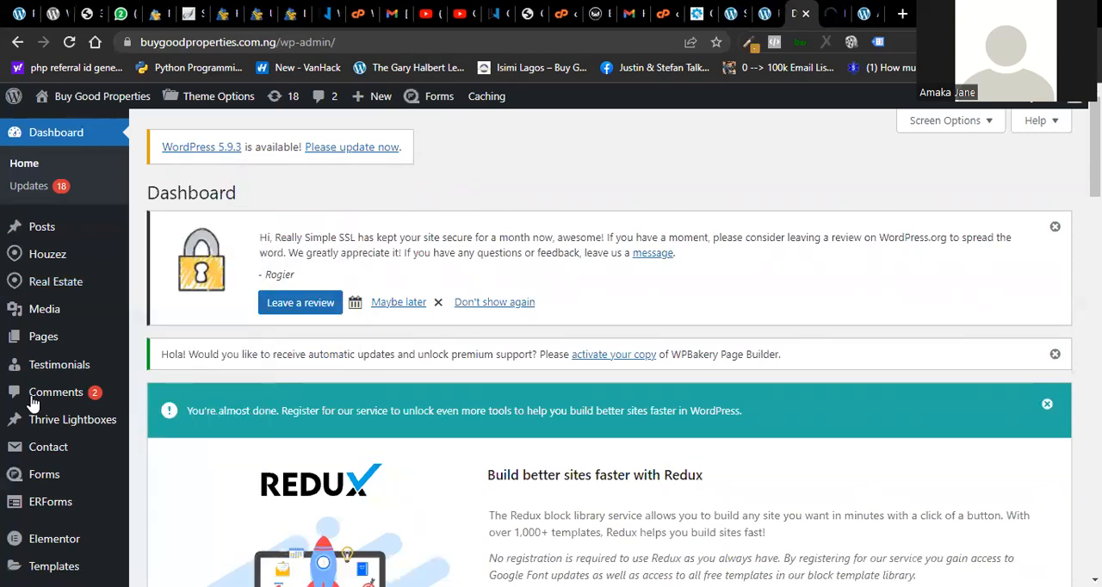
scroll(823, 295, down, 4)
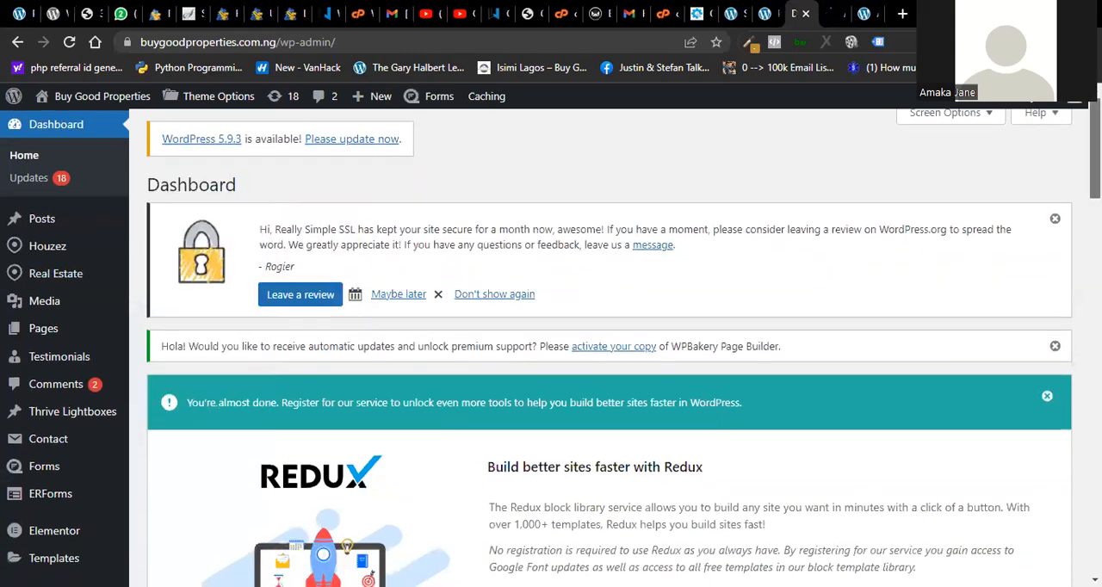
- Open the list of installed plugins in the Buy Good Properties dashboard
scroll(602, 344, down, 4)
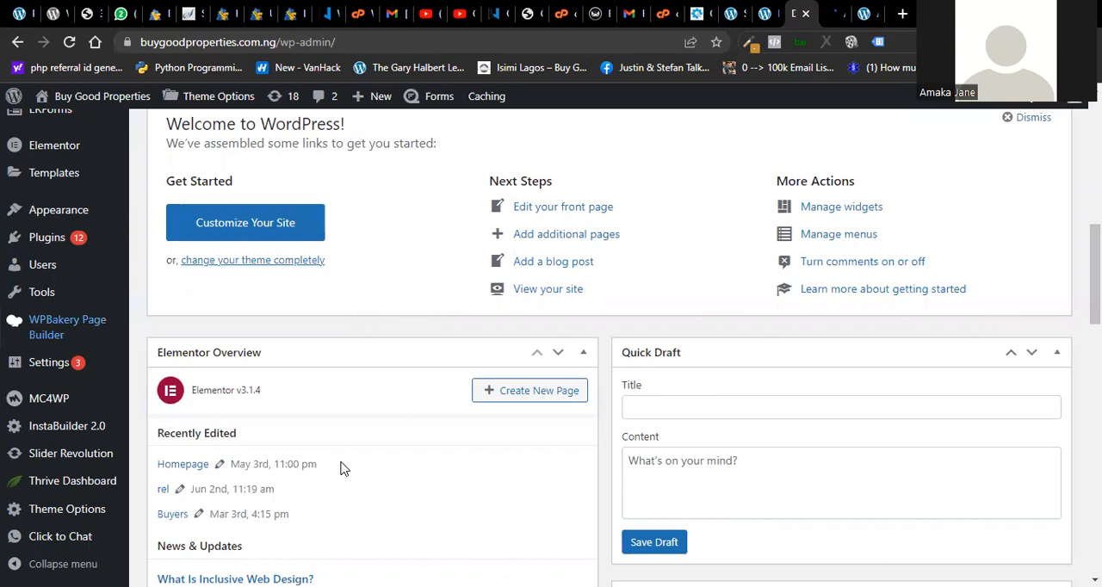
scroll(340, 467, up, 3)
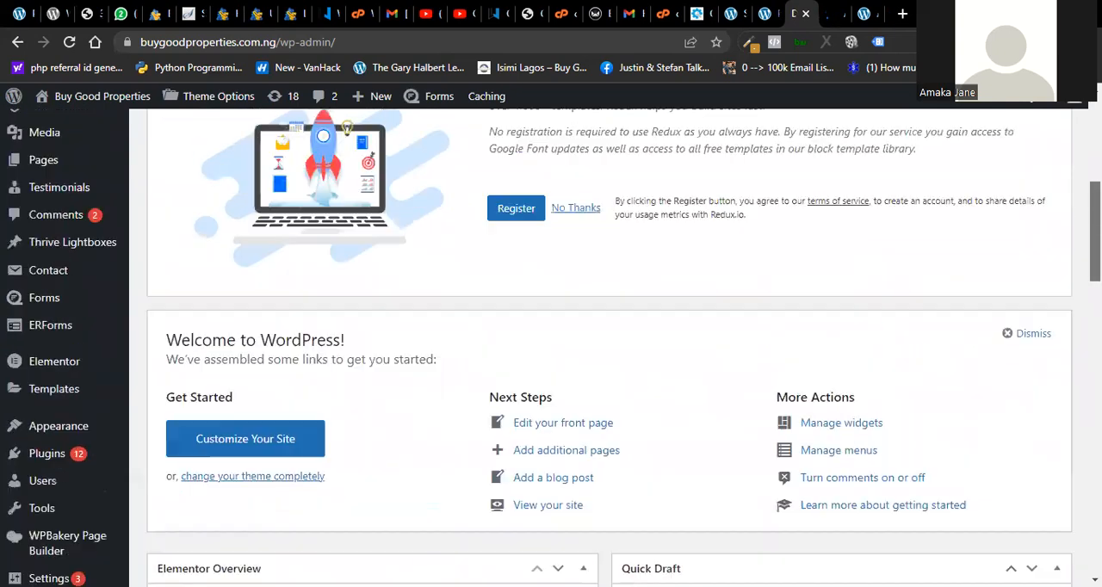
scroll(553, 347, up, 2)
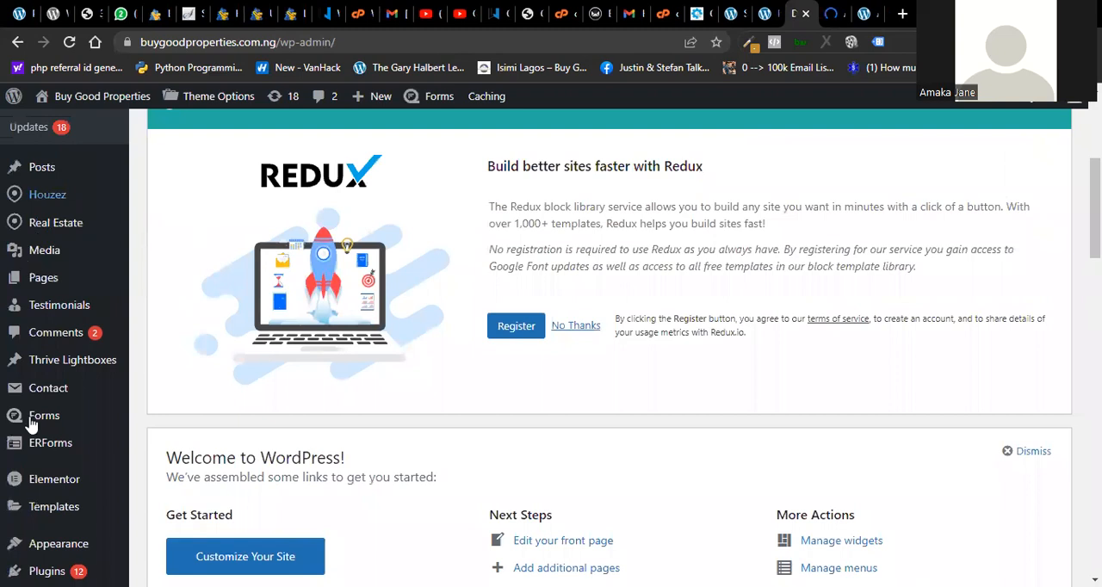
scroll(553, 347, up, 1)
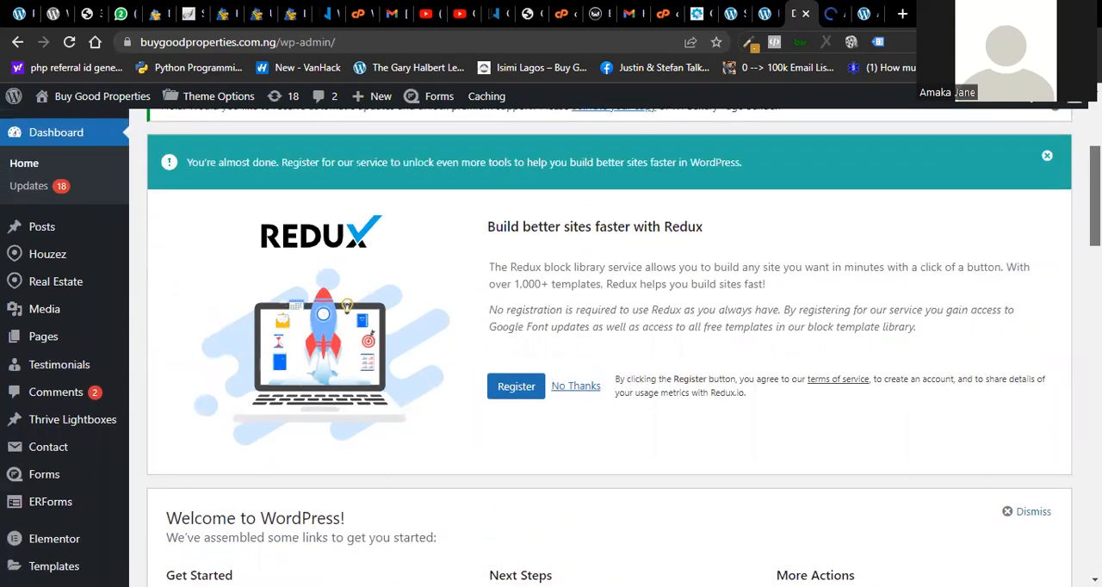
scroll(553, 346, down, 3)
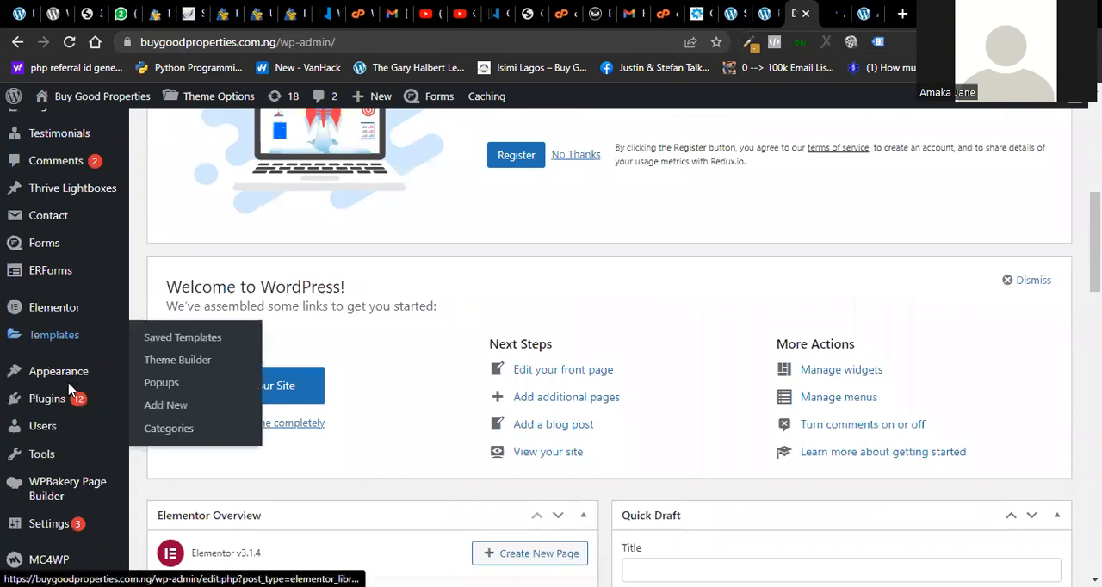
click(138, 404)
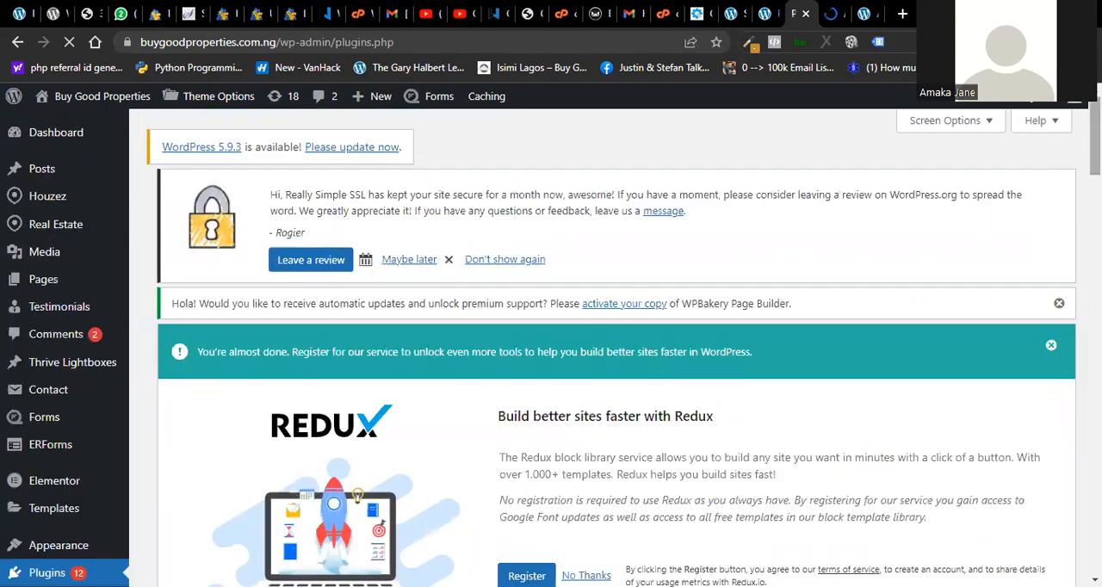
- Start updates for the Click to Chat, Contact Form 7, Disable Gutenberg and Duplicate Page plugins
scroll(550, 344, down, 7)
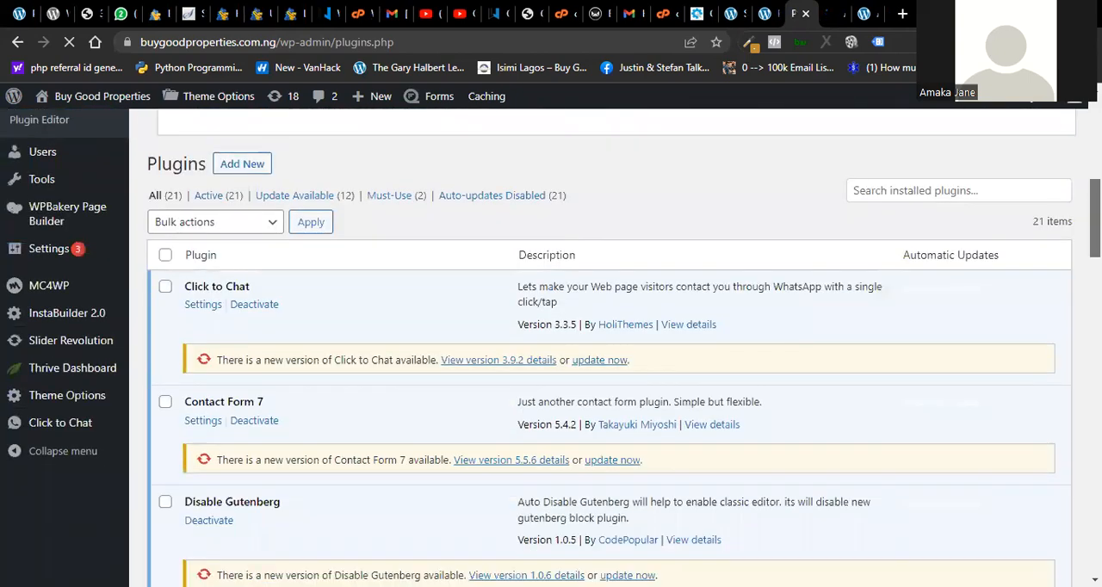
scroll(551, 344, down, 1)
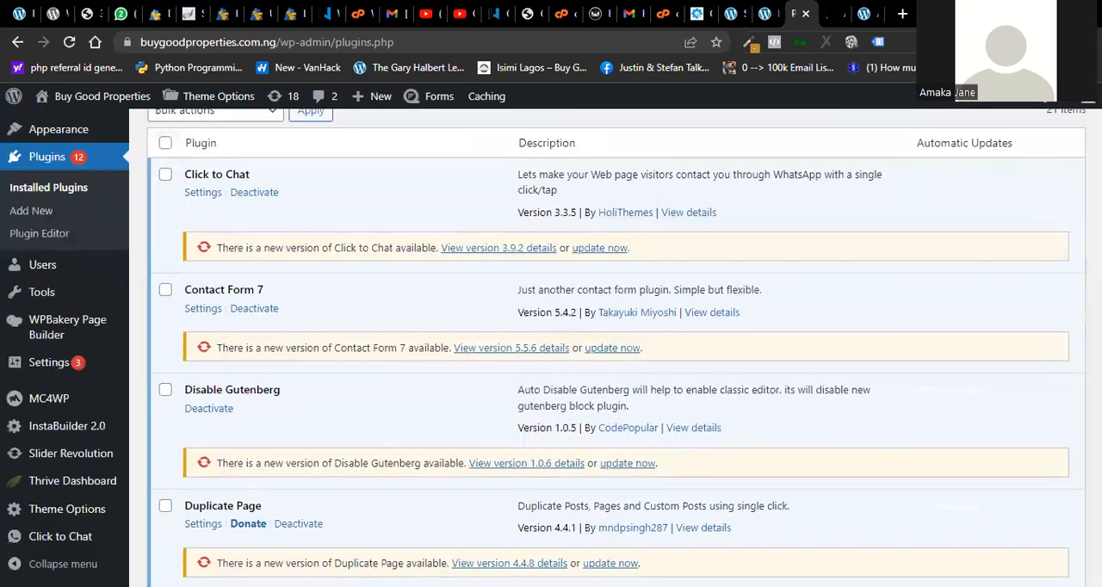
click(593, 250)
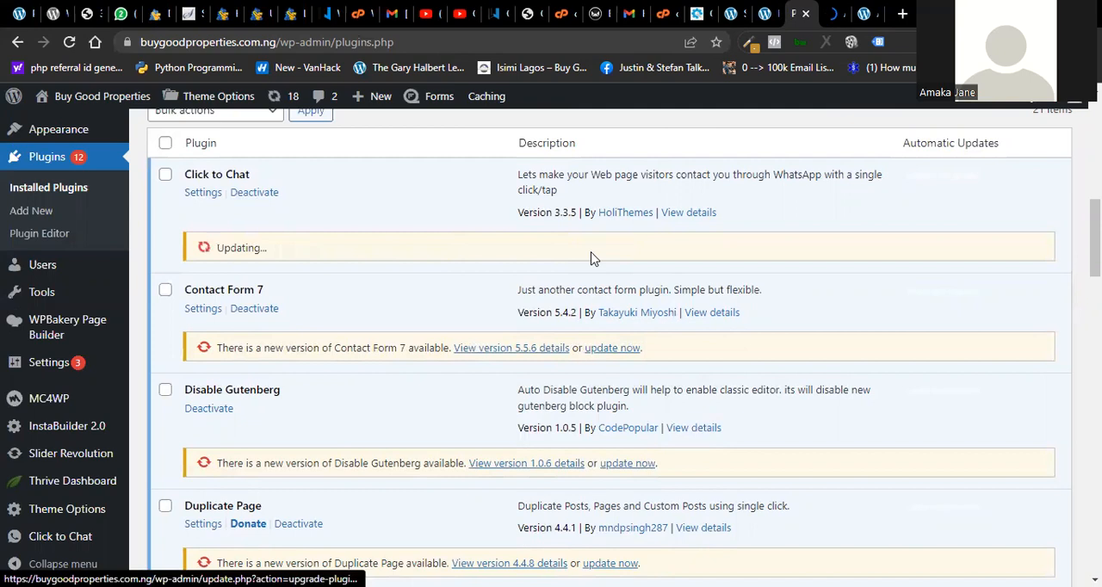
click(611, 347)
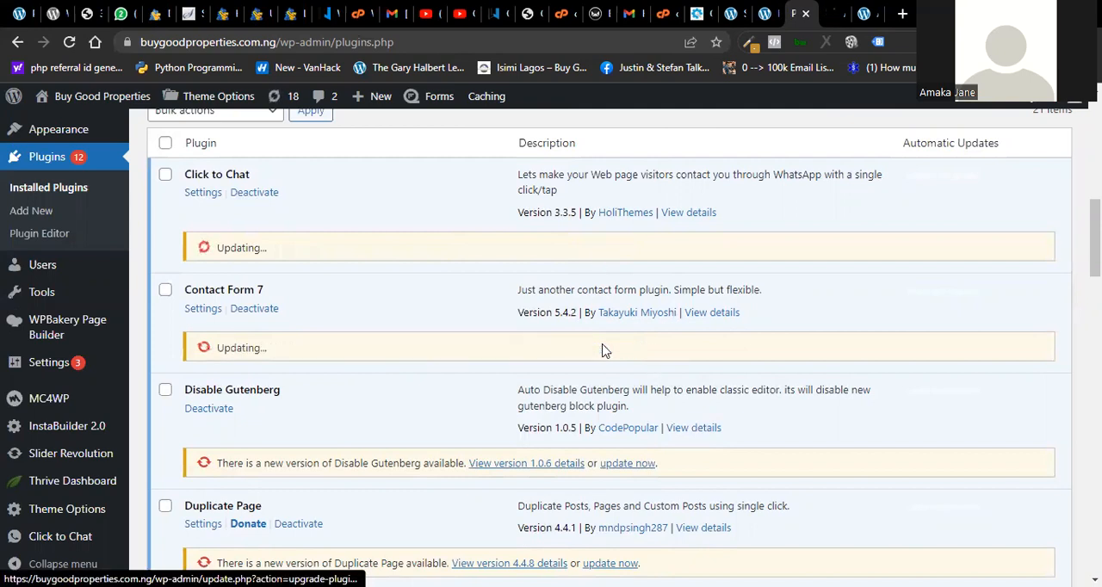
click(627, 463)
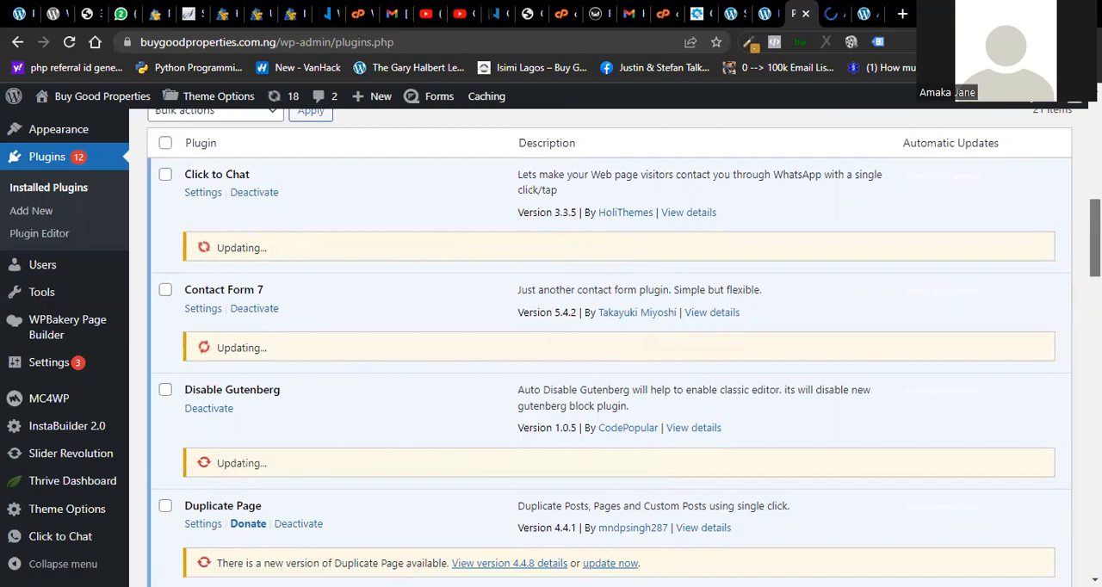
scroll(787, 345, down, 2)
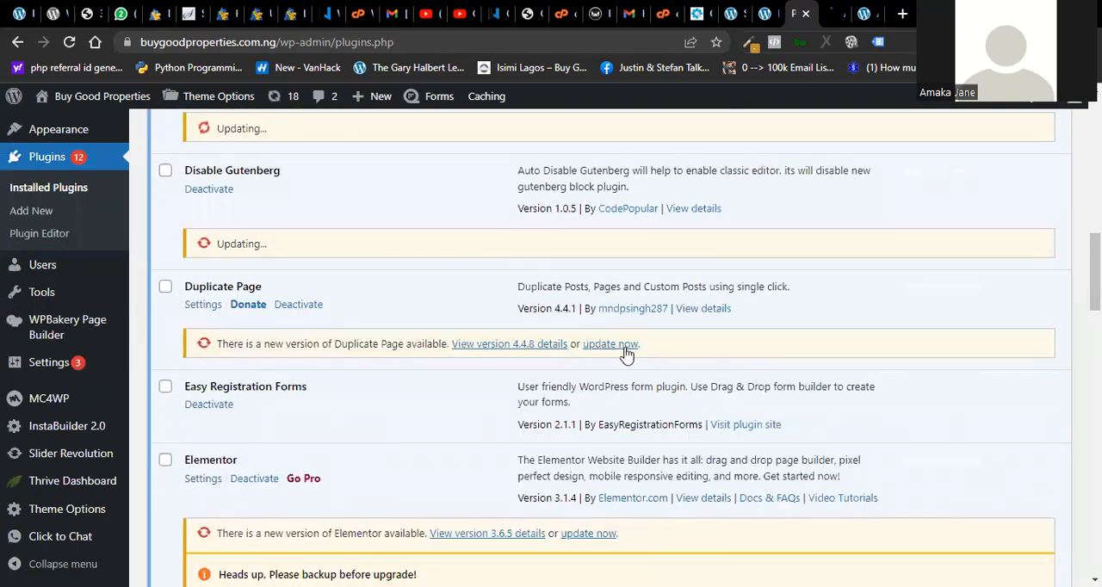
click(624, 346)
- Start updates for the MC4WP: Mailchimp for WordPress, One Click Demo Import and Really Simple SSL plugins
scroll(602, 344, down, 4)
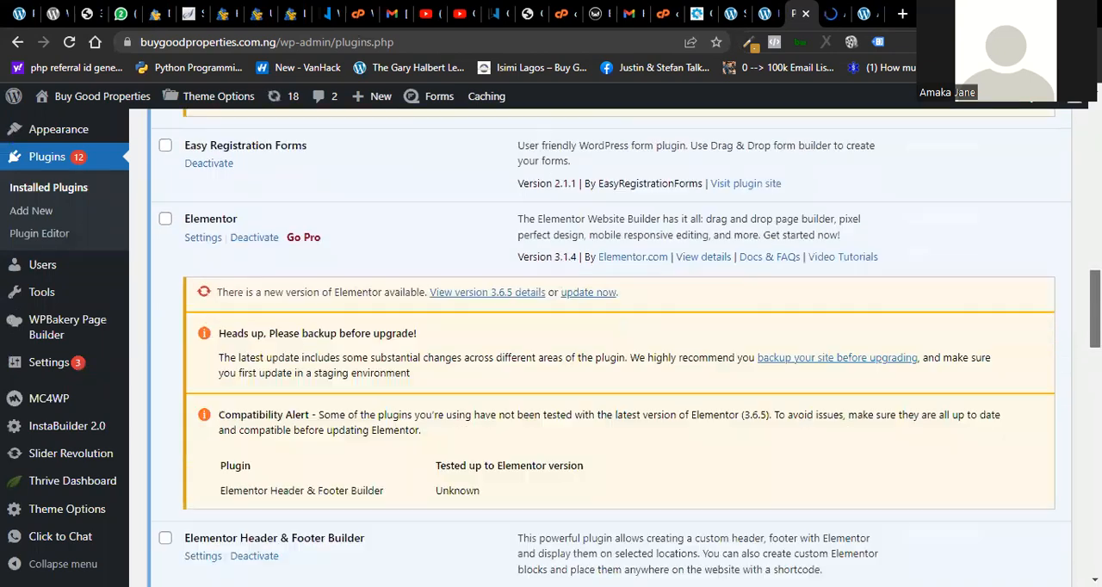
scroll(727, 379, down, 2)
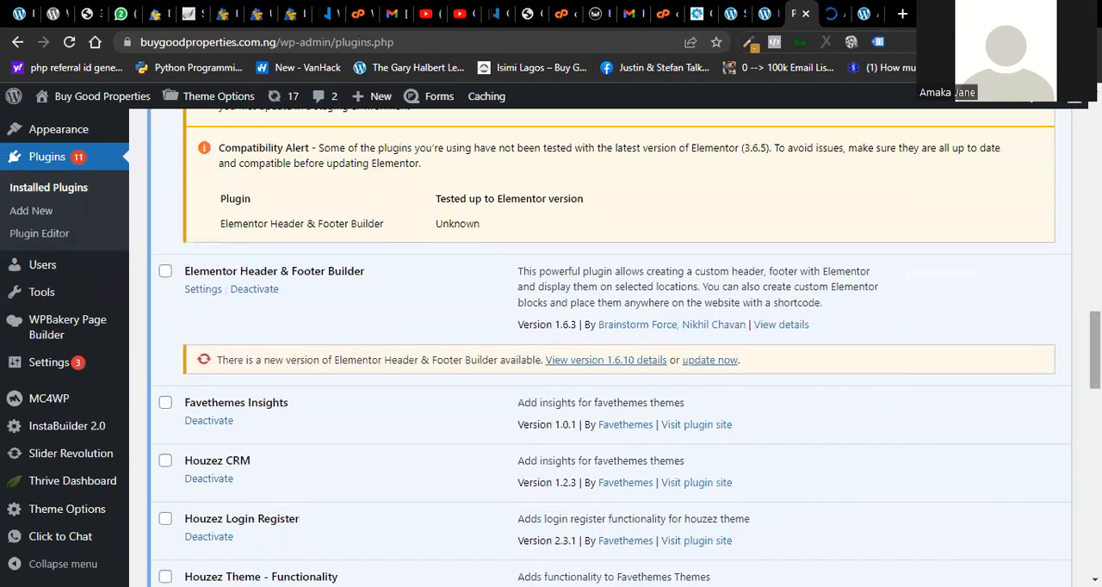
scroll(602, 344, down, 5)
scroll(603, 345, down, 2)
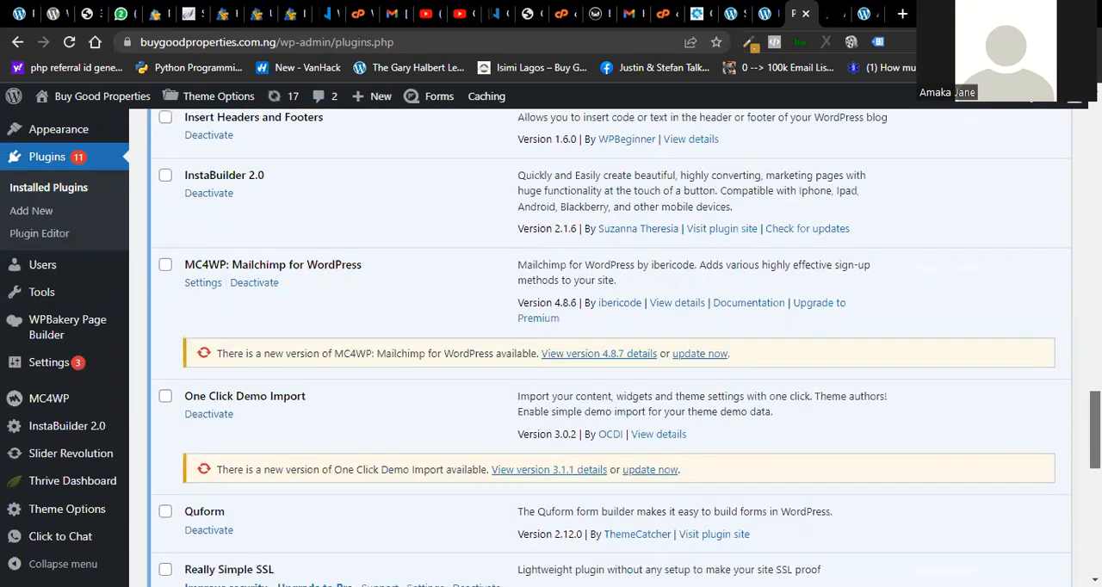
click(708, 353)
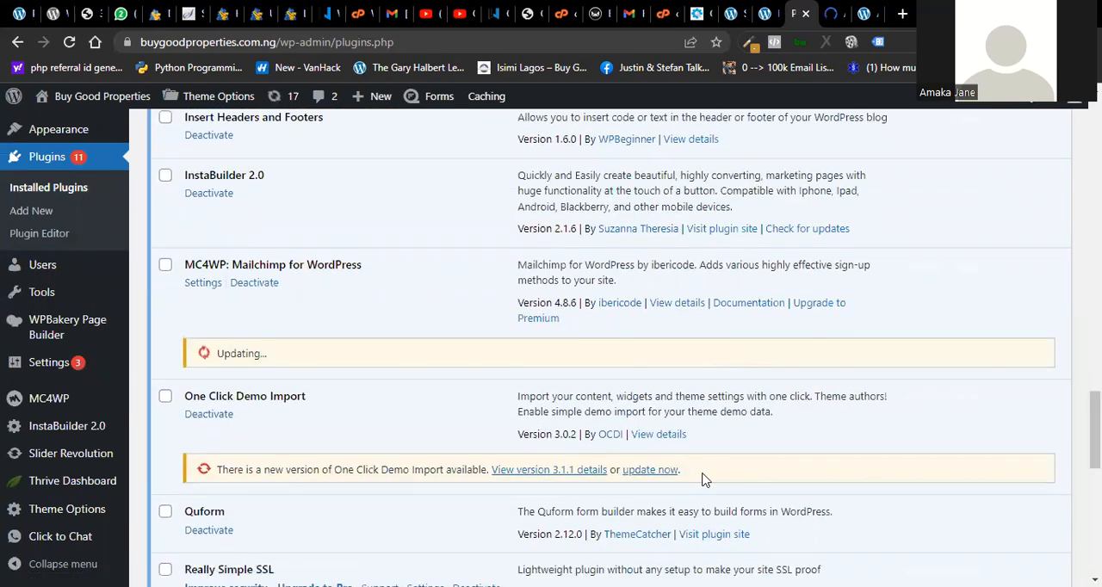
click(661, 472)
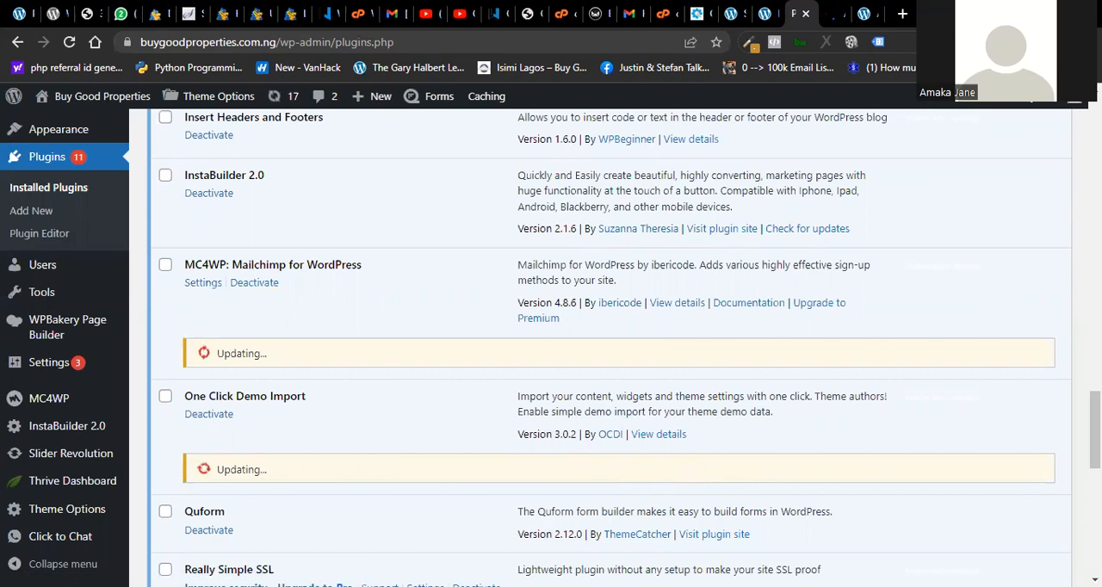
scroll(594, 345, down, 4)
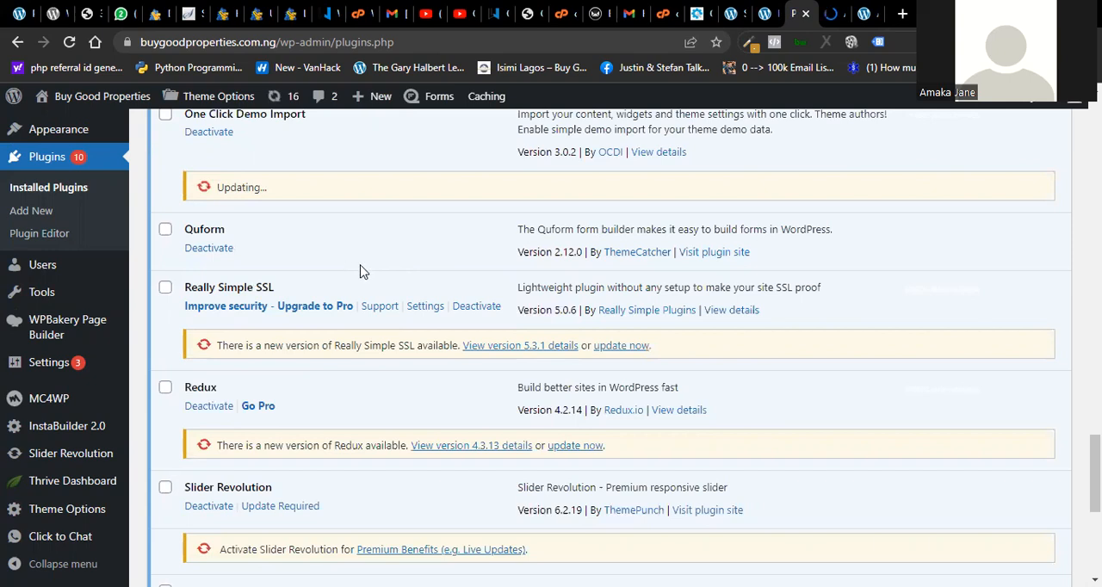
click(622, 345)
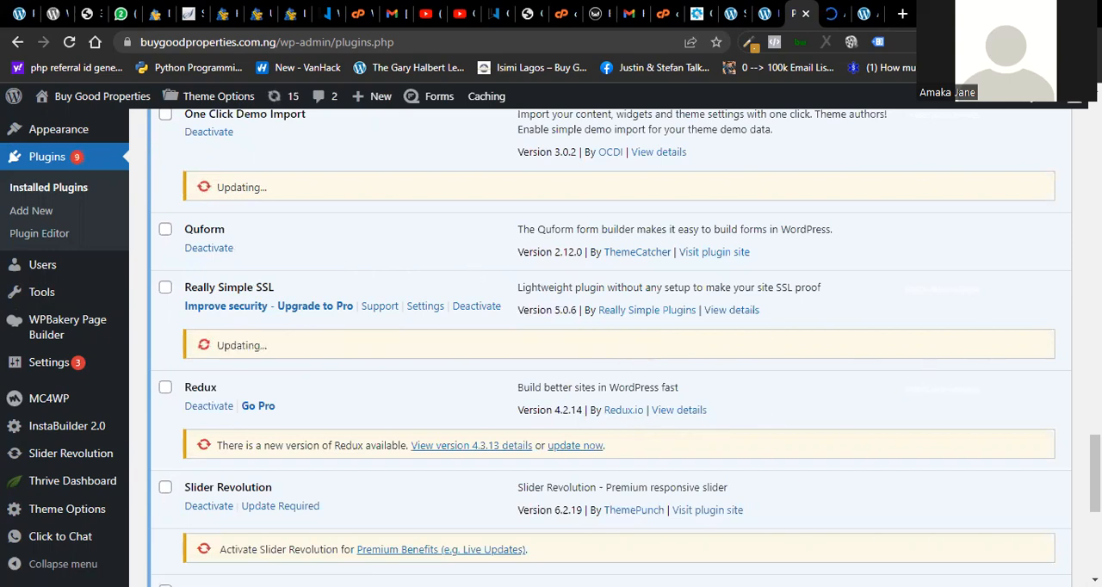
- Examine the installed plugins list for remaining updates, including the Elementor and Elementor Header & Footer Builder entries
scroll(949, 386, down, 3)
scroll(623, 348, down, 2)
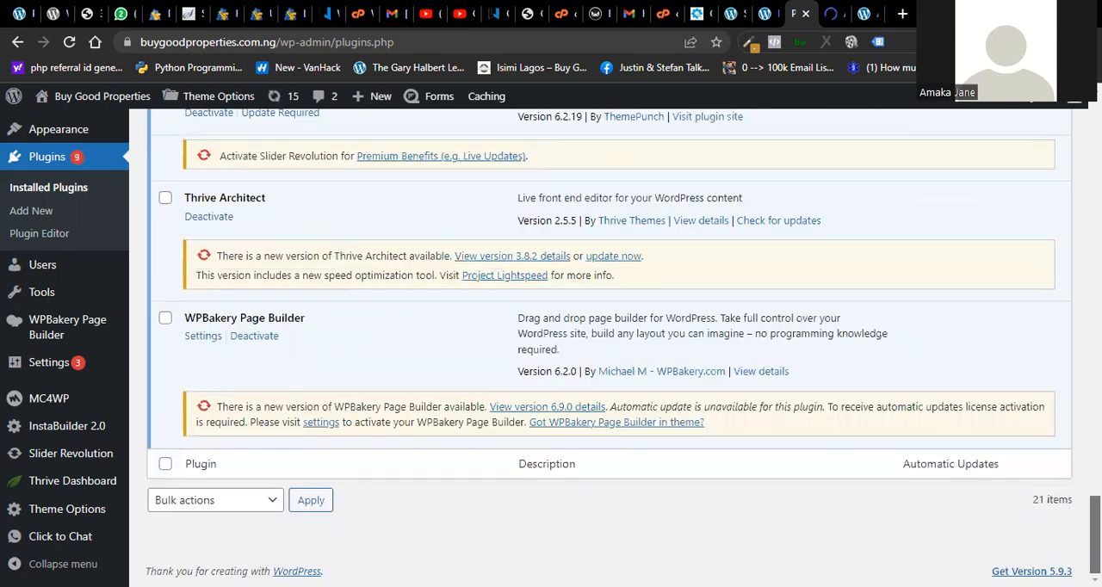
scroll(623, 348, up, 20)
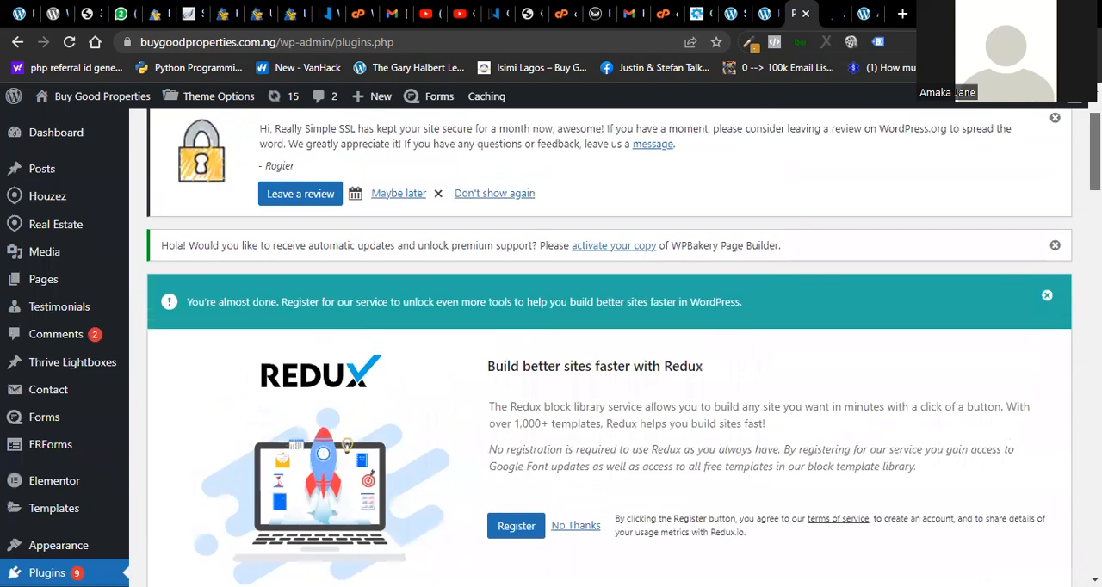
scroll(623, 347, up, 2)
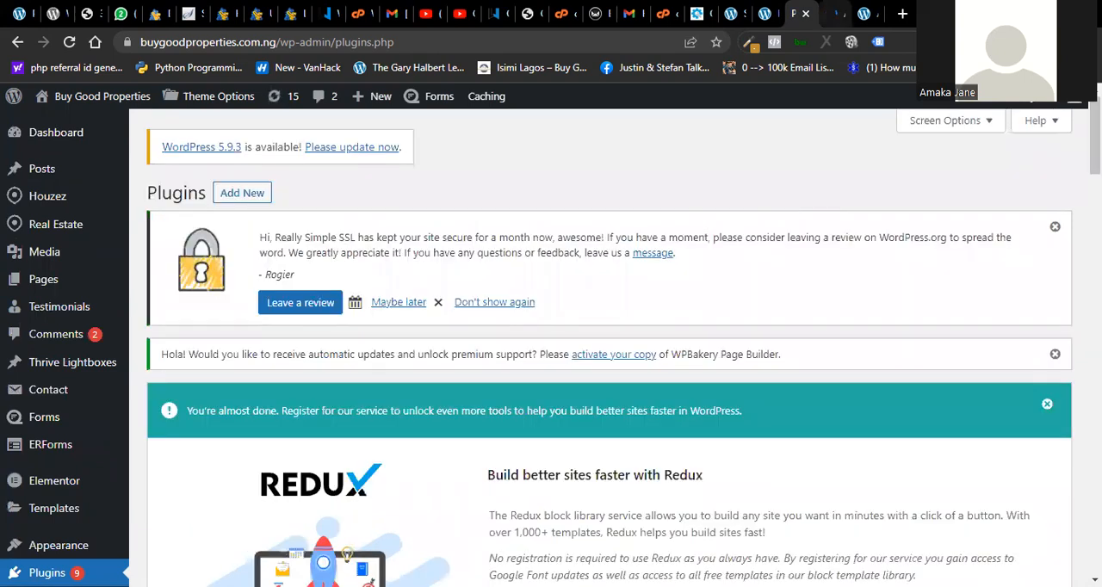
scroll(623, 348, down, 15)
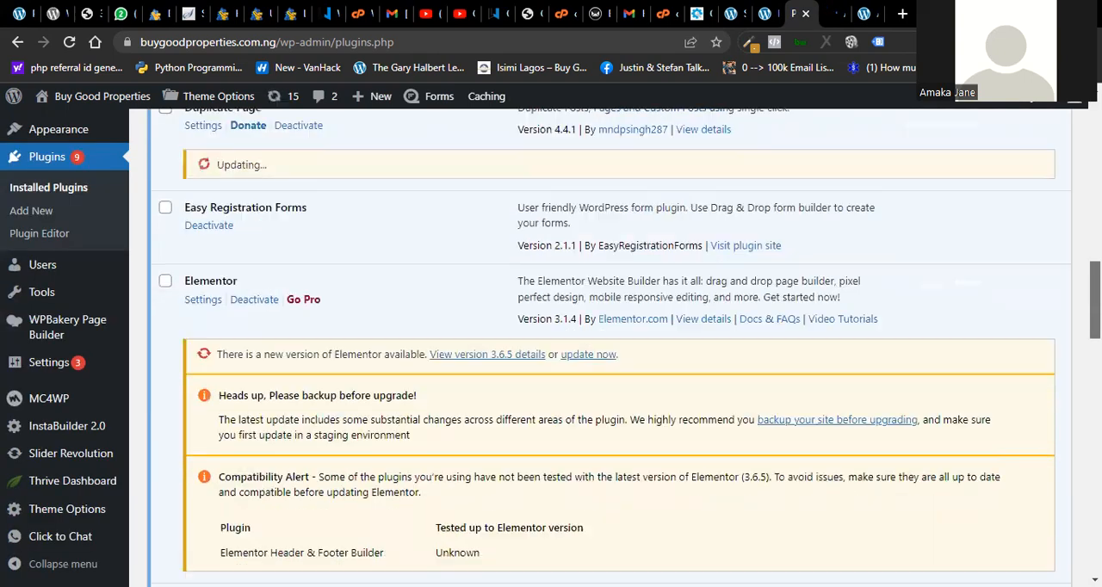
scroll(623, 348, down, 5)
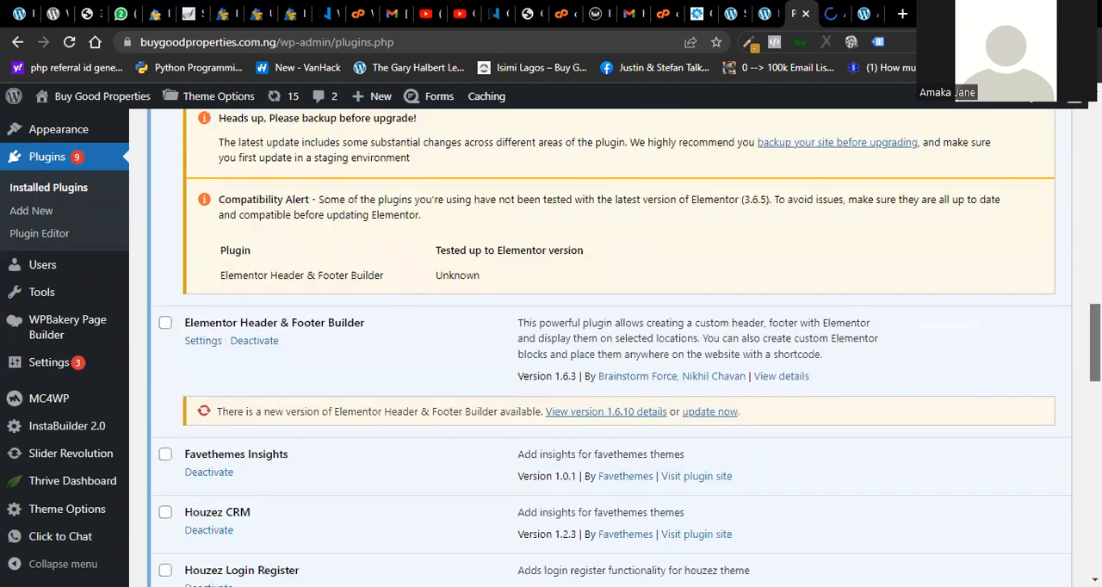
scroll(623, 348, up, 10)
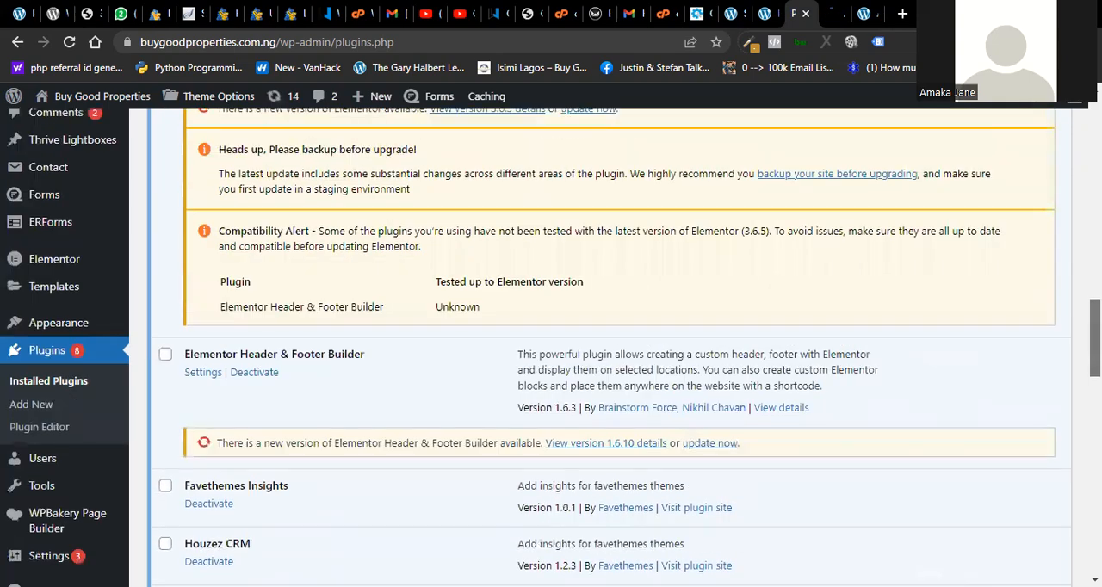
scroll(623, 348, up, 3)
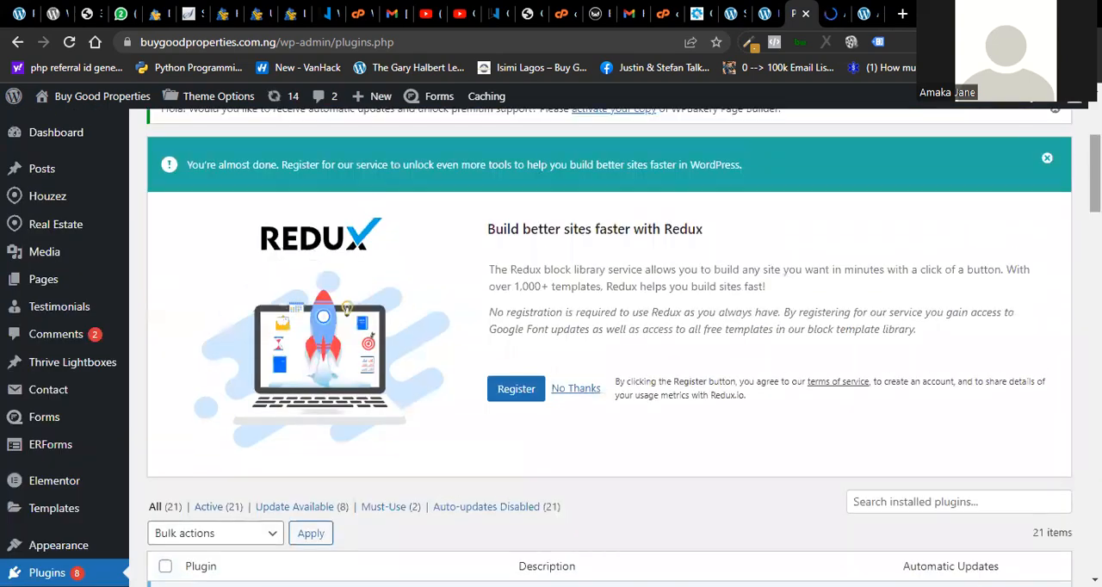
- Switch to the New Property form's browser tab and enter "3 bed" as the property title
key(ctrl+Tab)
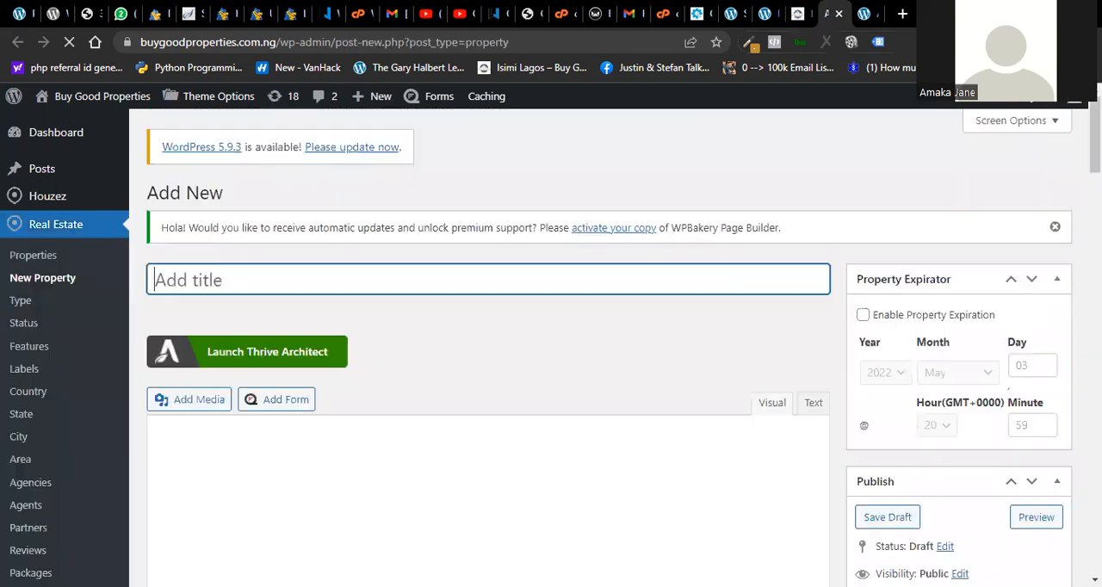
mouse_move(1095, 138)
mouse_down()
mouse_move(1094, 161)
mouse_move(1095, 148)
mouse_up()
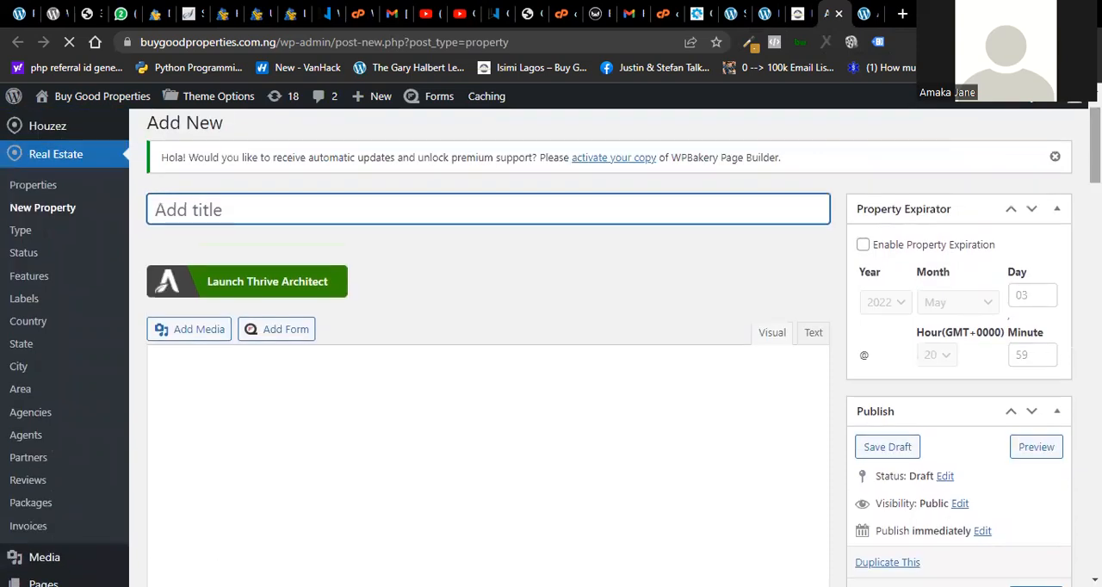
text(3 bed)
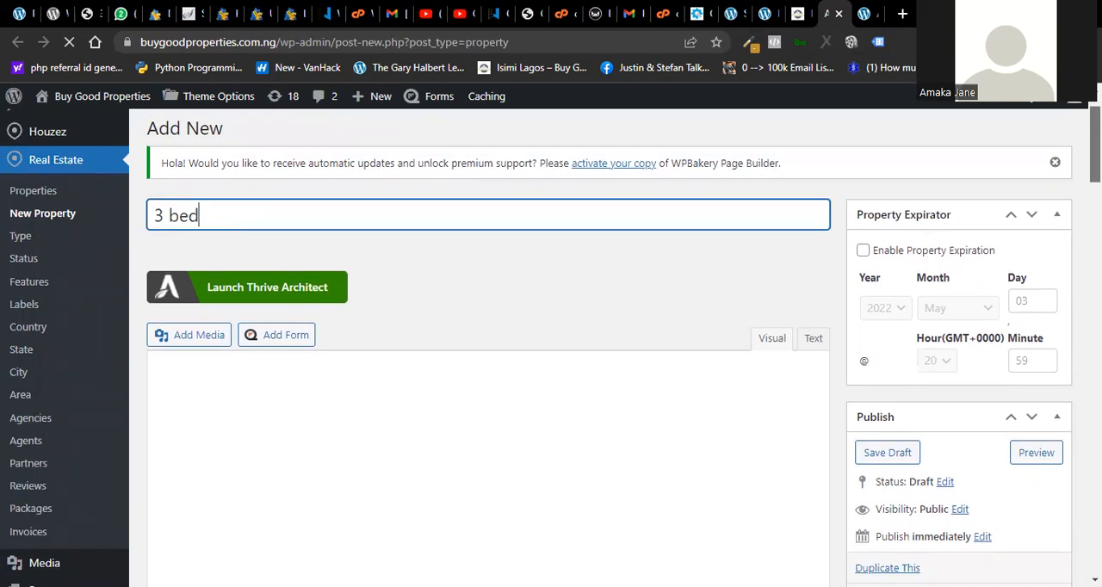
scroll(551, 345, down, 3)
scroll(942, 264, down, 2)
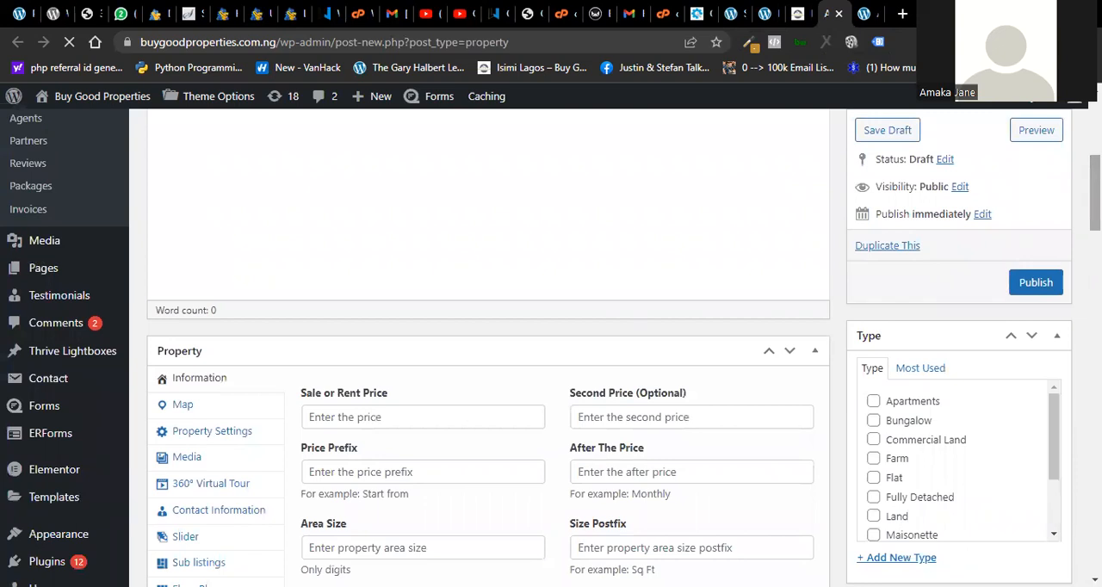
text(3 bed)
scroll(551, 345, down, 3)
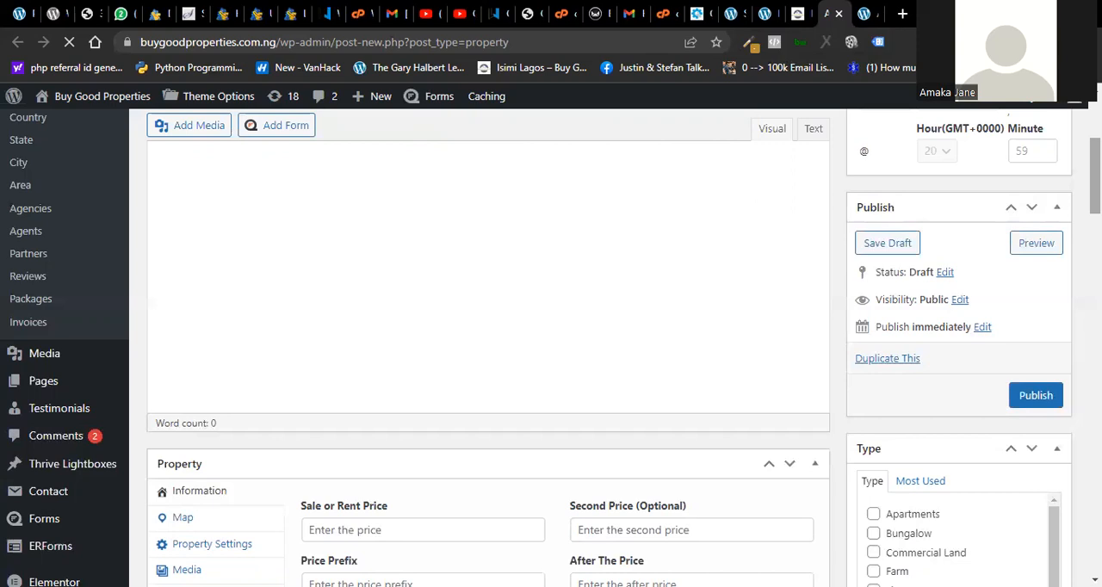
- Title the new property "3 bed" and place the cursor in its empty description area
scroll(551, 344, up, 2)
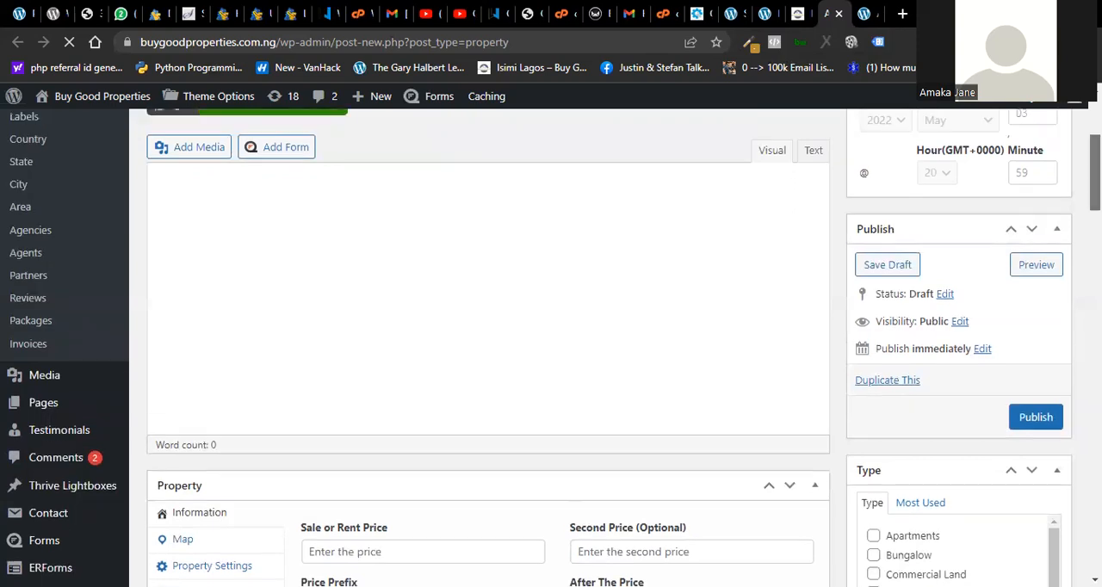
text(3 bed)
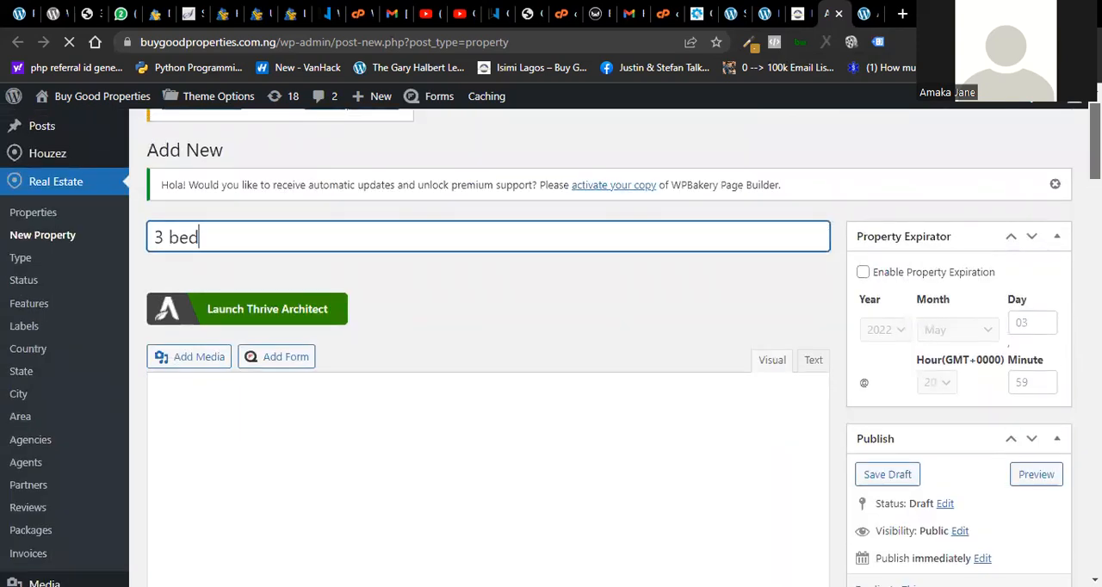
scroll(550, 344, down, 5)
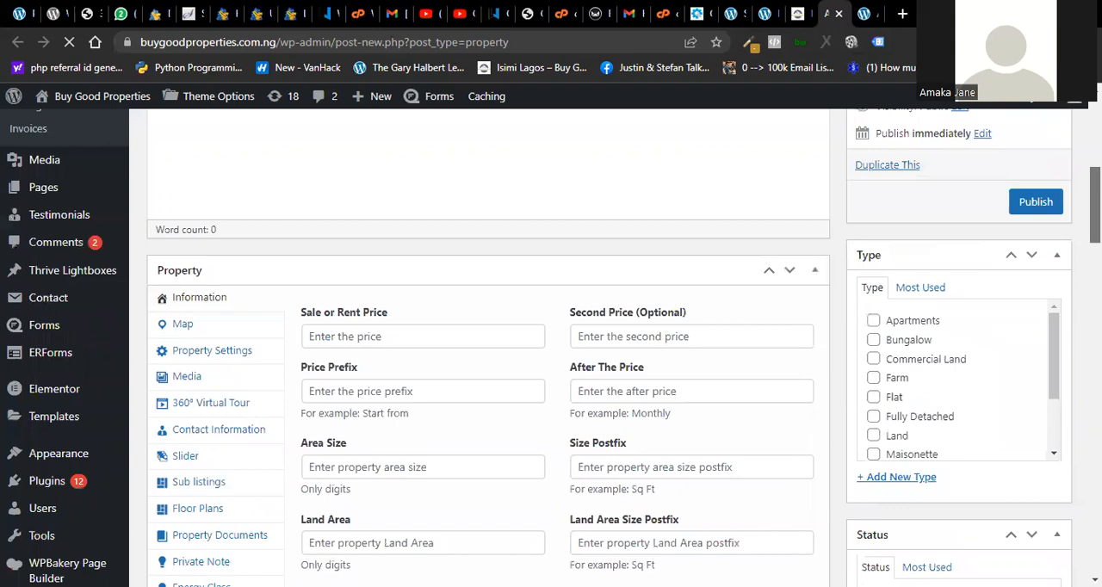
scroll(551, 344, up, 3)
scroll(551, 344, down, 4)
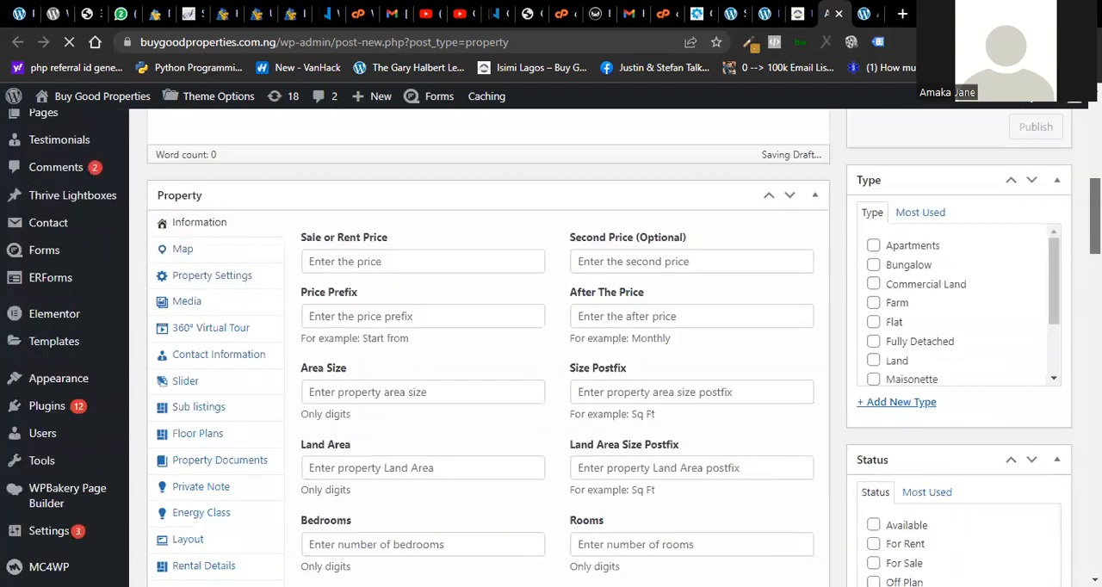
scroll(551, 344, up, 6)
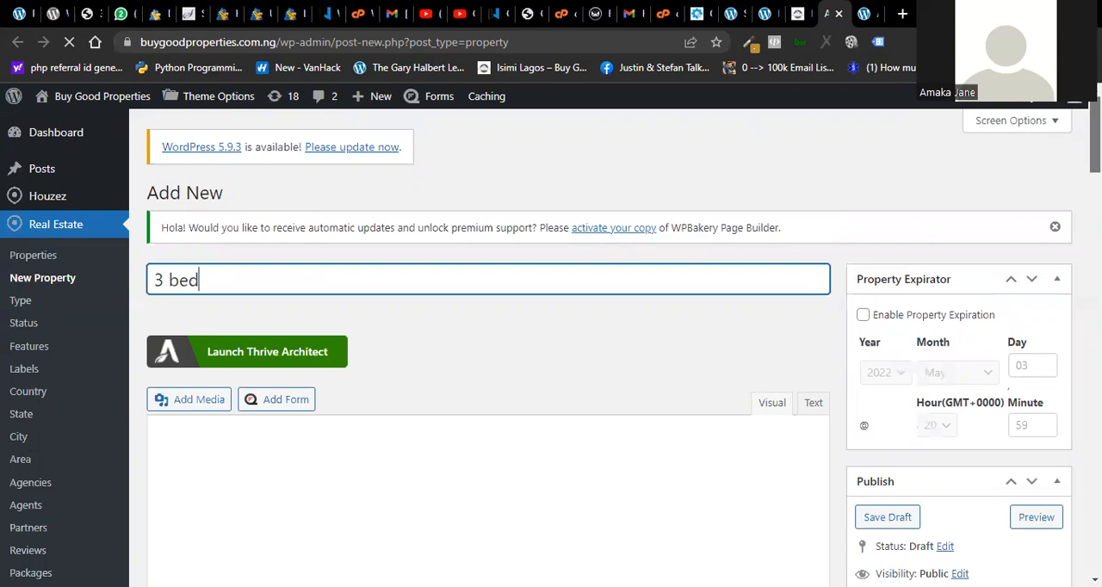
scroll(550, 344, down, 2)
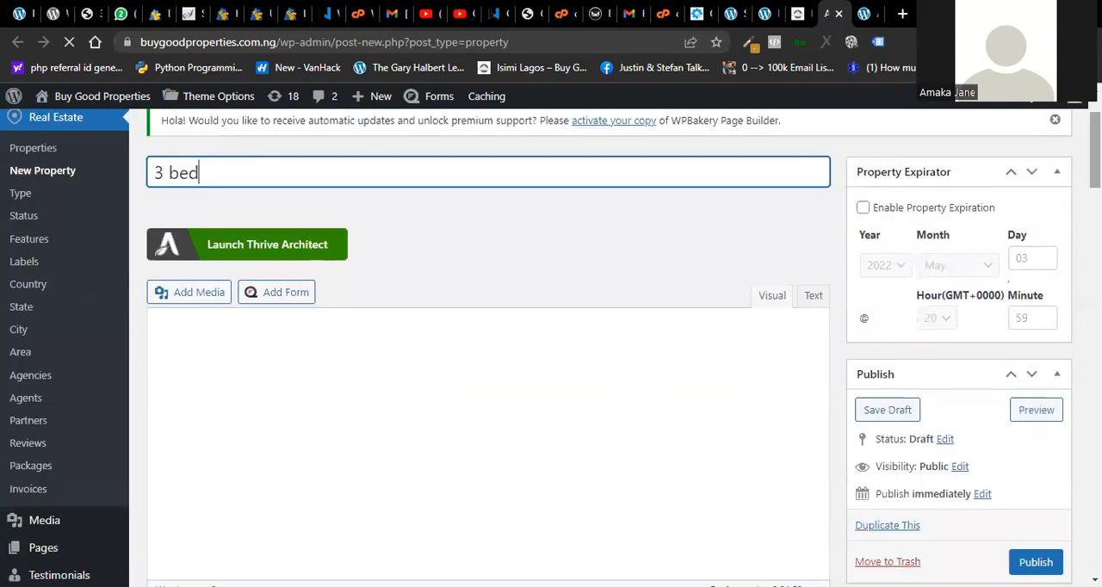
click(191, 348)
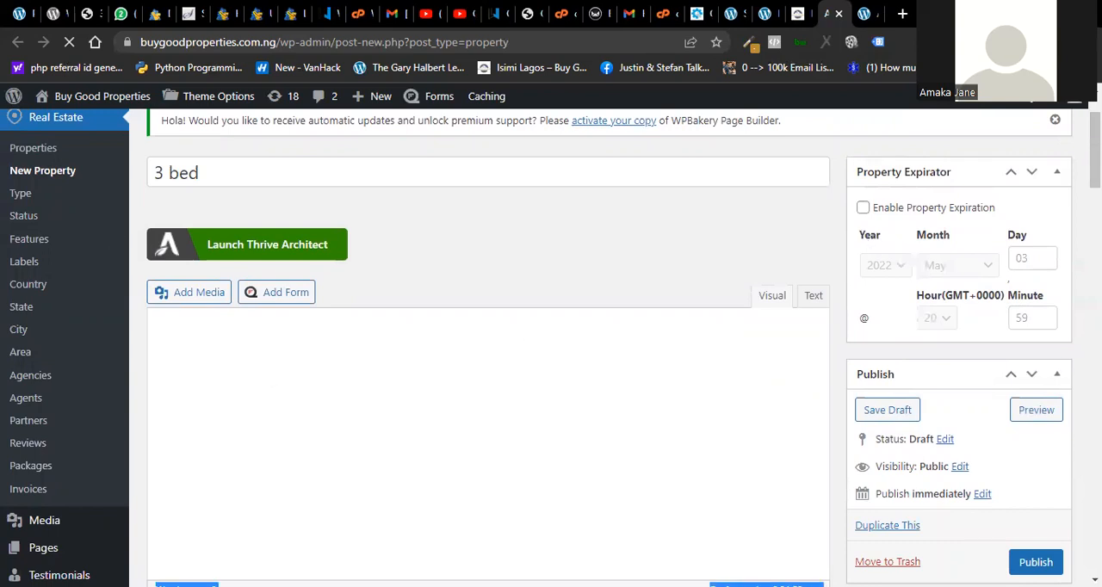
- Set the property's sale or rent price to 30000000
scroll(533, 344, down, 4)
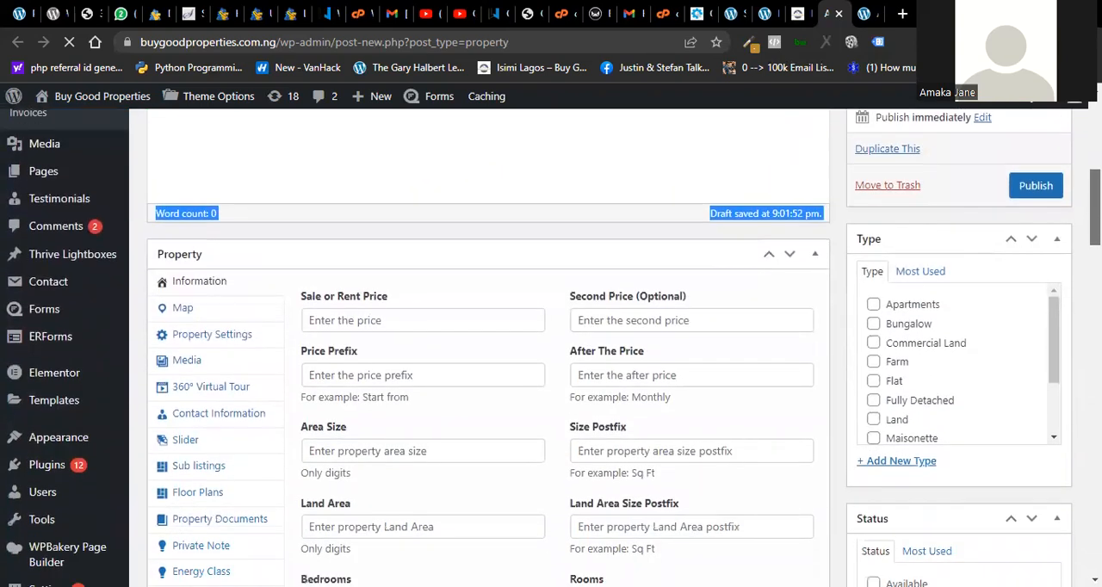
click(348, 320)
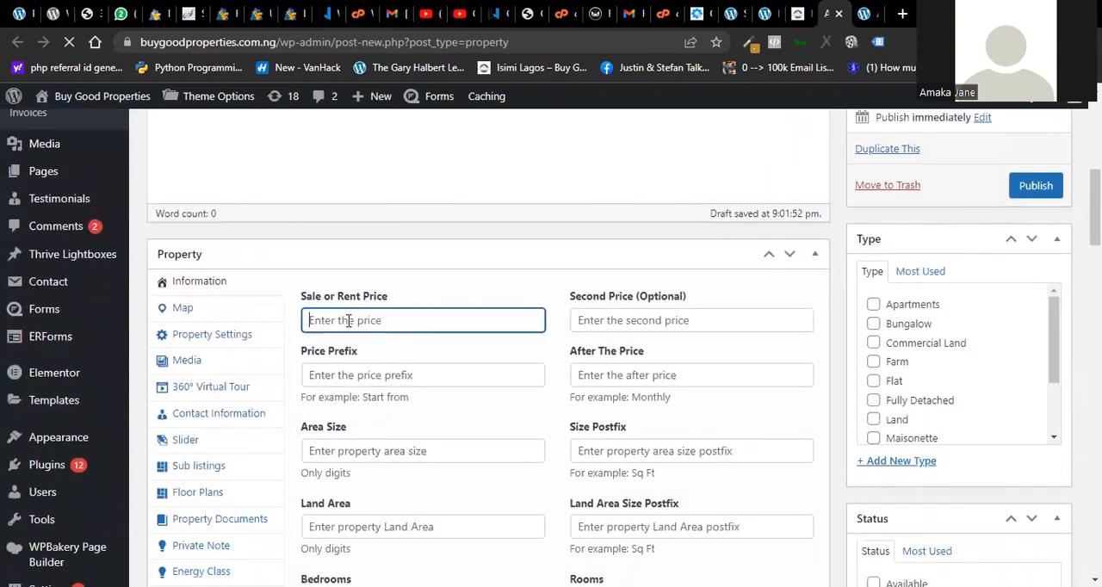
text(30000000)
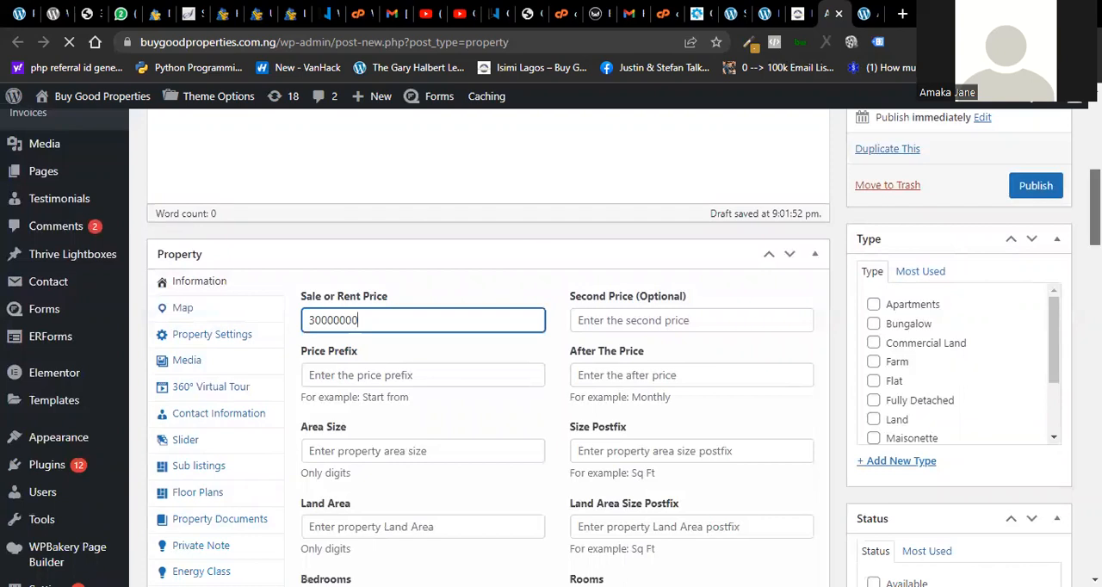
- Mark the property as featured in its property settings
scroll(488, 344, down, 6)
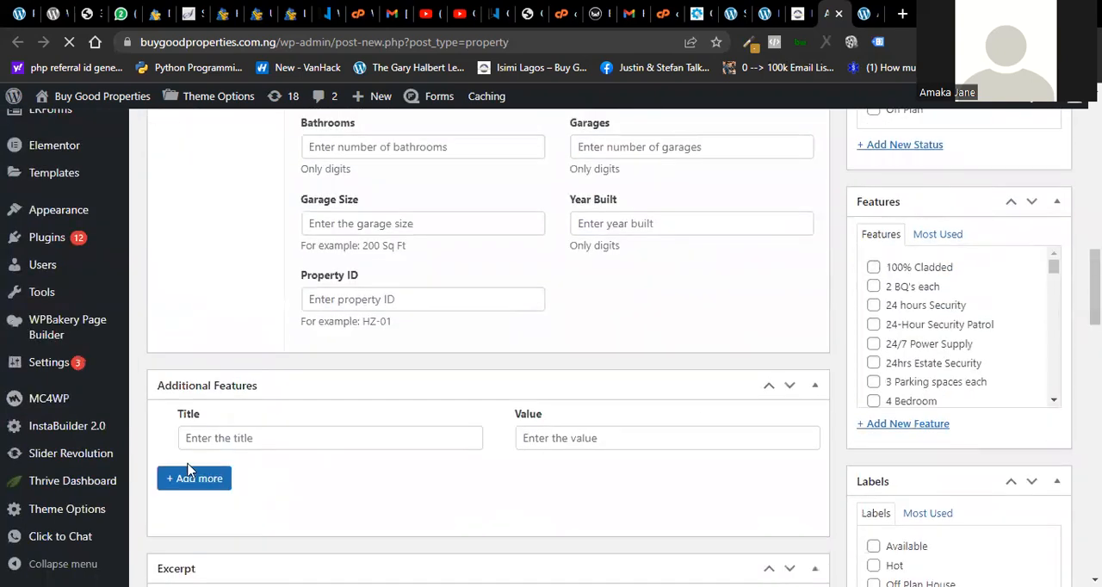
mouse_move(74, 525)
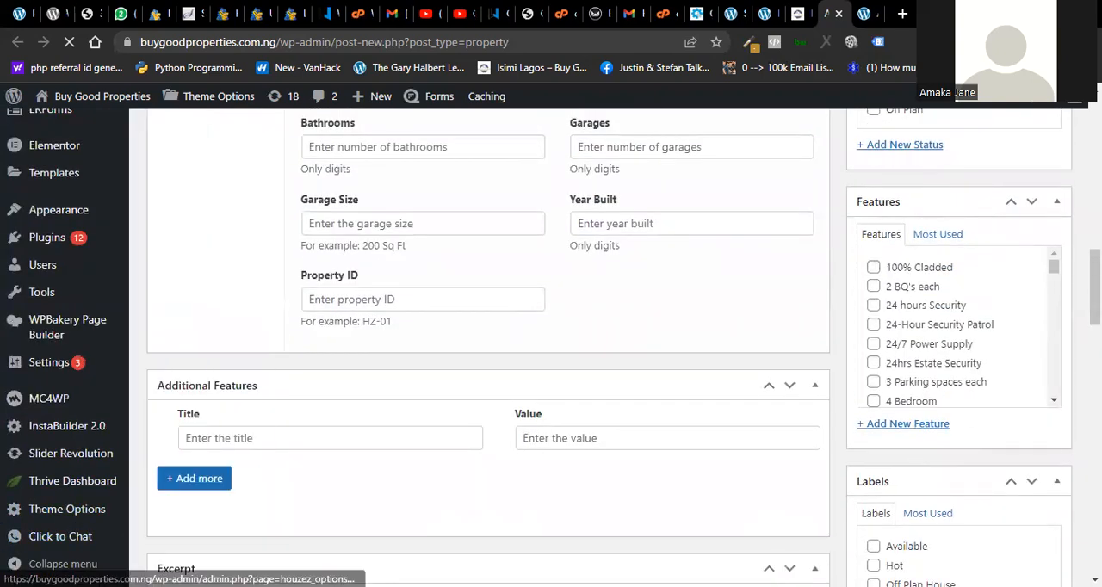
scroll(488, 345, up, 6)
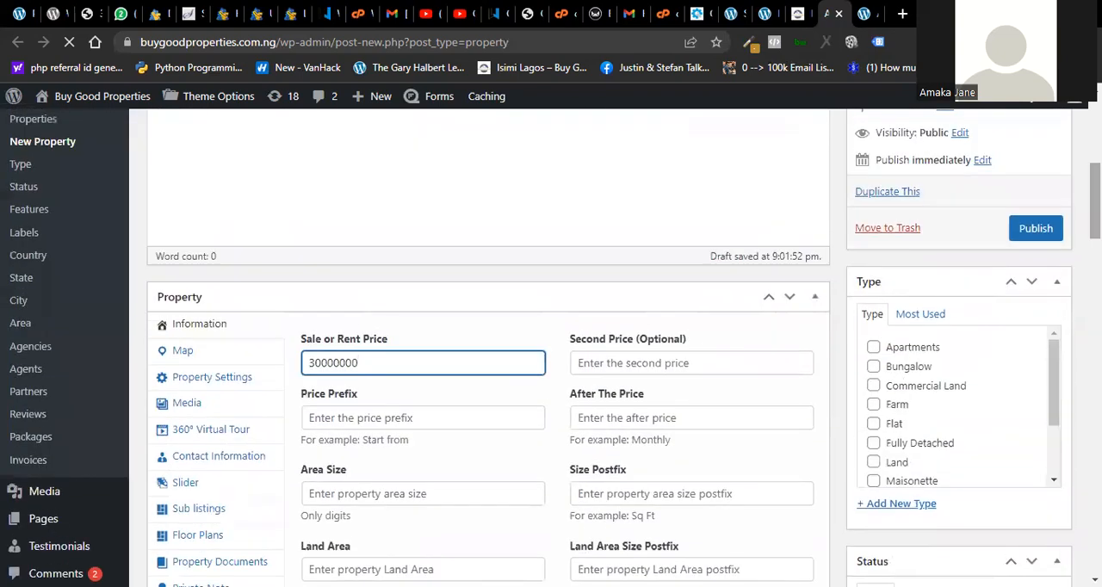
click(200, 383)
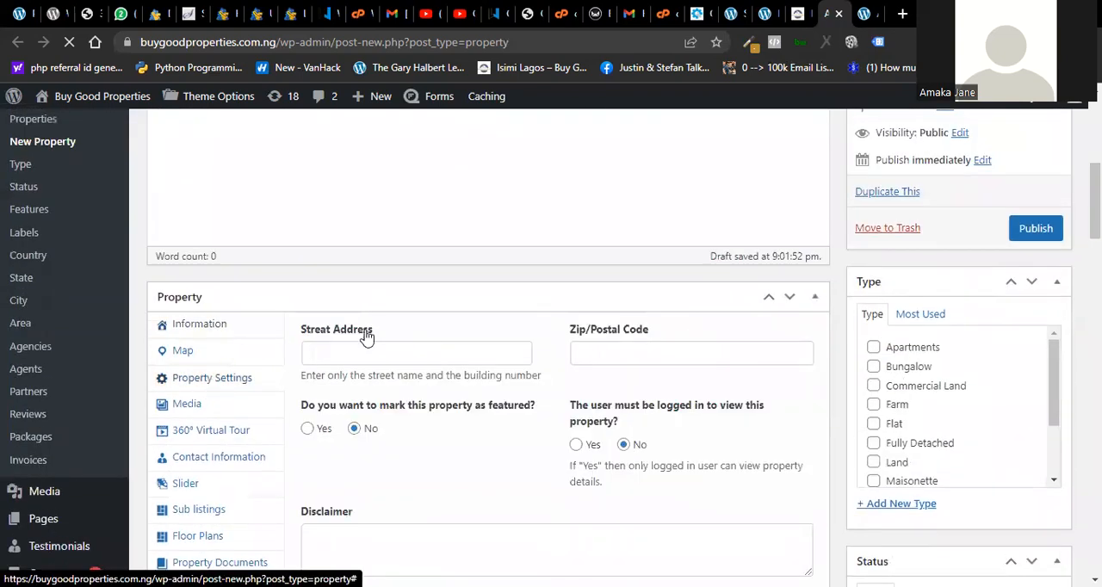
click(309, 432)
- Add one existing image from the media library to the property's media
click(205, 410)
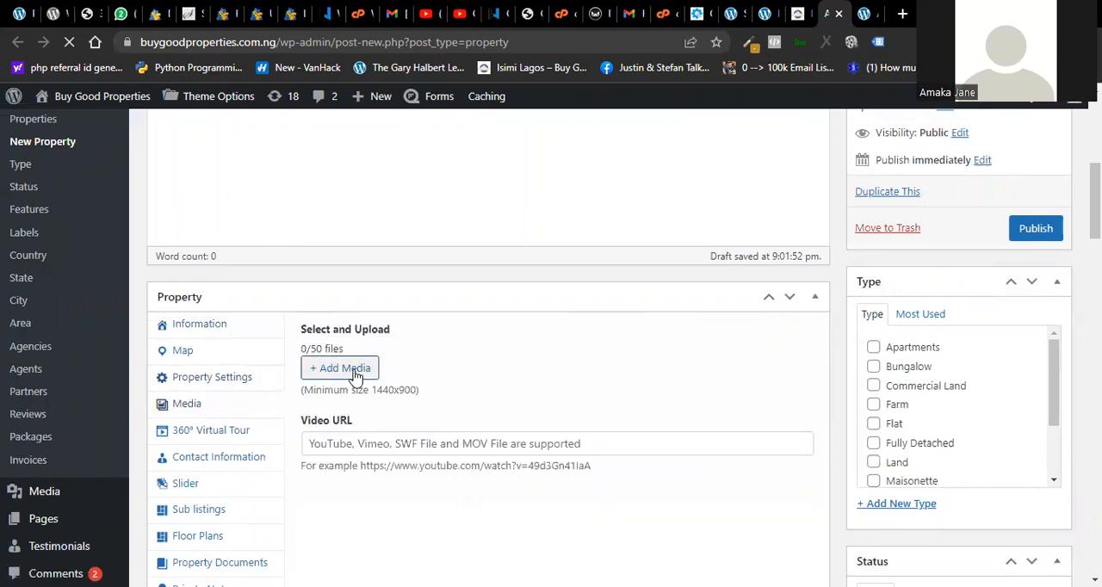
click(353, 370)
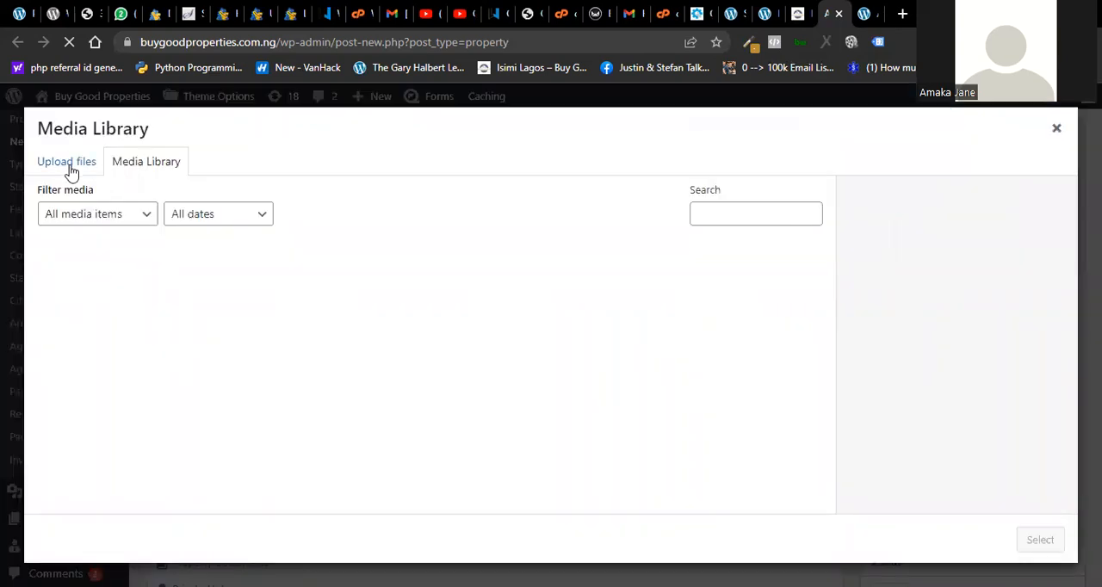
click(68, 163)
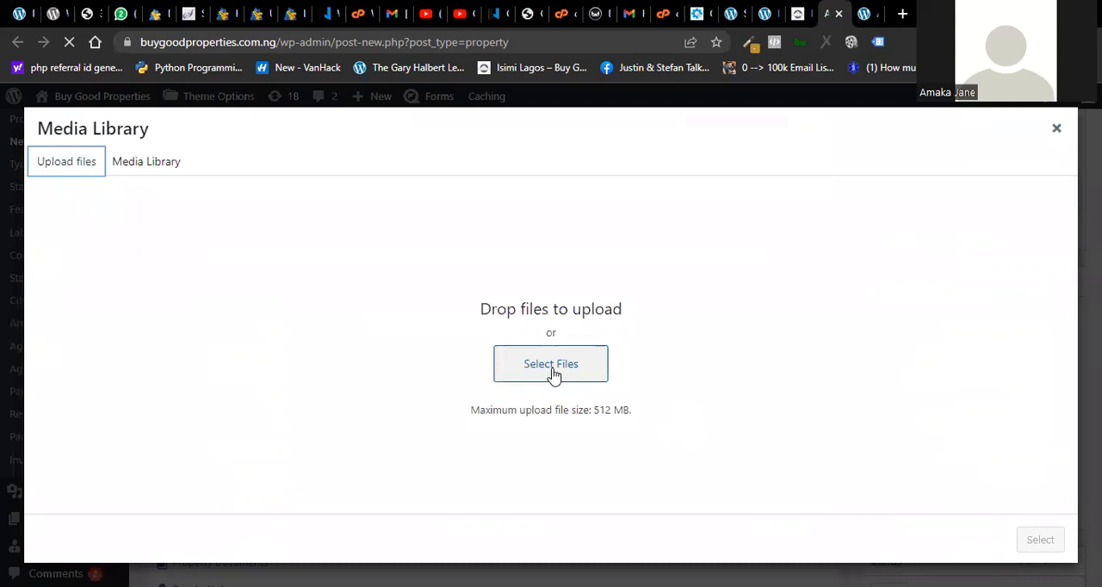
click(163, 173)
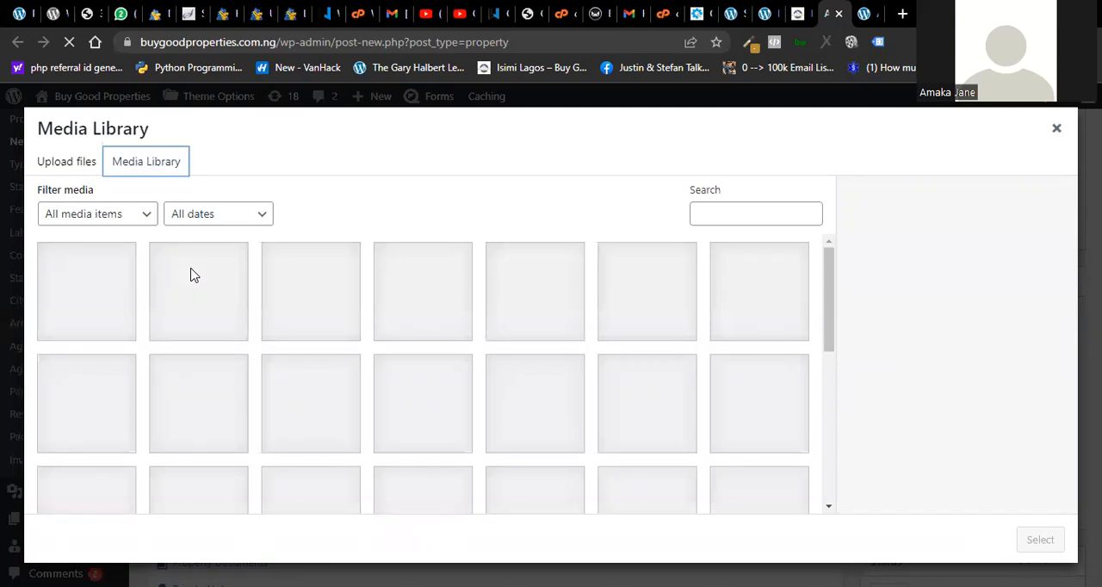
click(192, 304)
click(1039, 540)
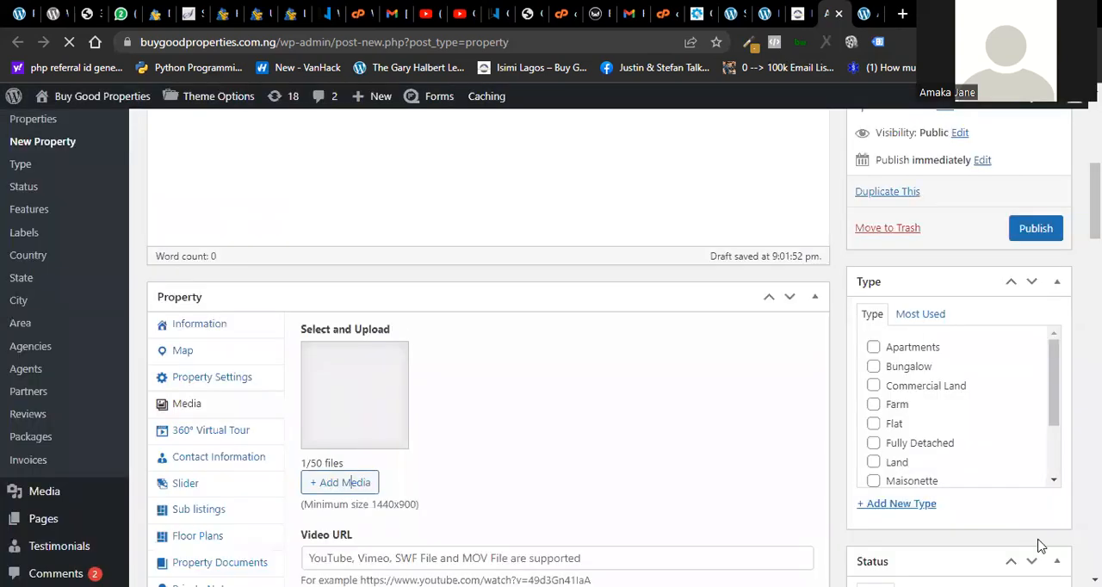
- In the property's contact information, assign an agent with agency None and set the agent data container to Do not display
click(207, 457)
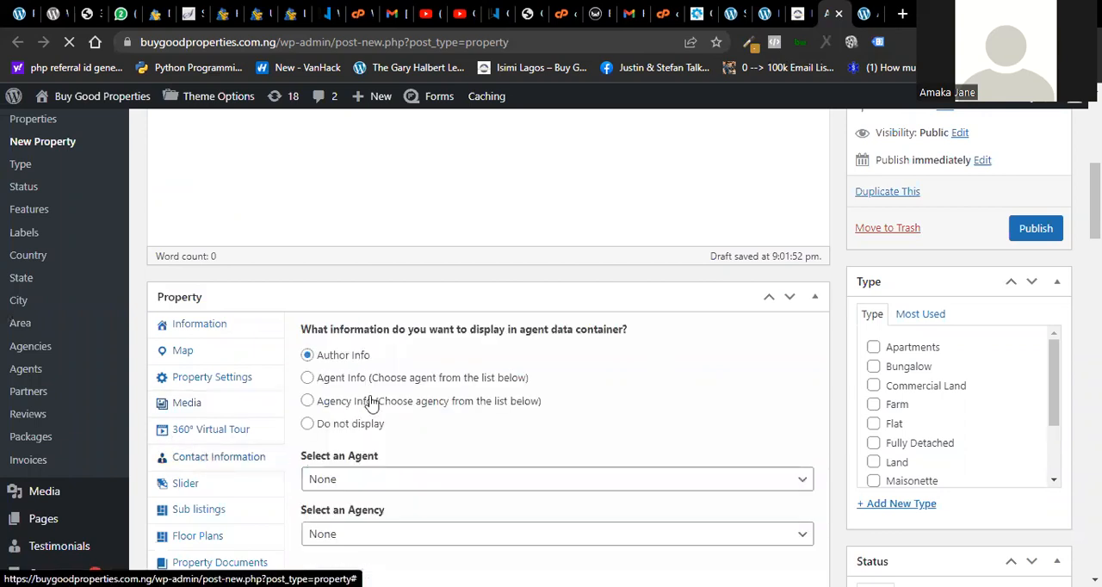
click(335, 489)
click(340, 517)
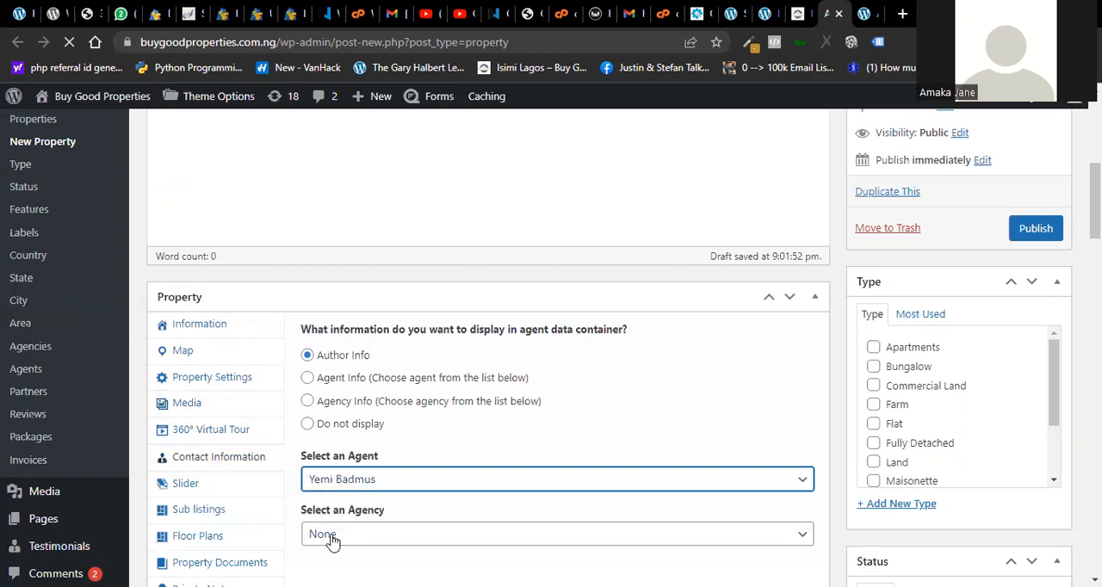
click(334, 537)
click(327, 537)
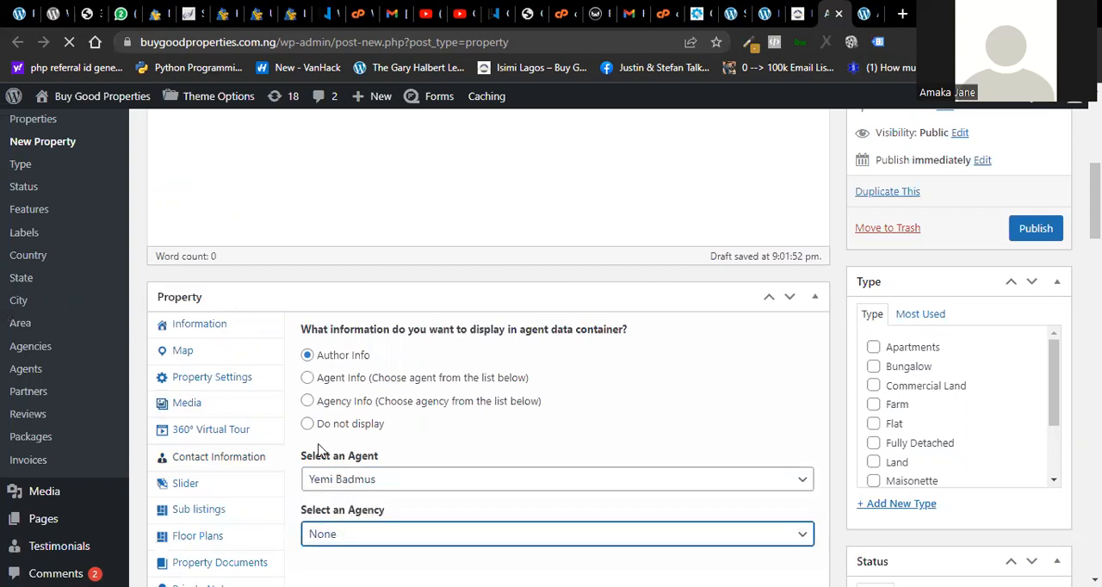
click(308, 424)
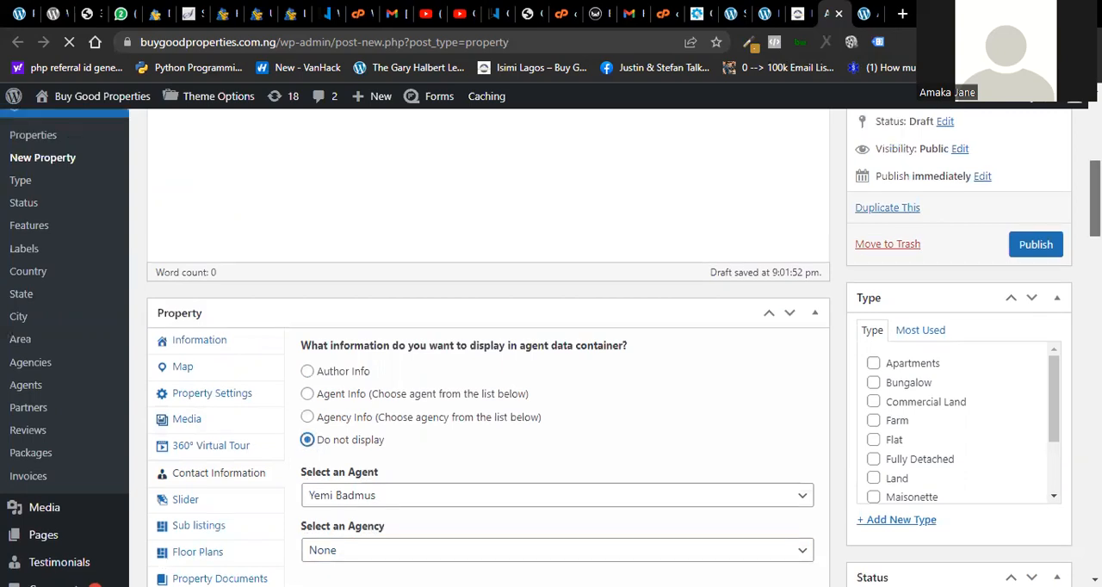
- Examine the rest of the property form, including additional features, excerpt, status, labels, country, state, city and area
scroll(551, 345, down, 2)
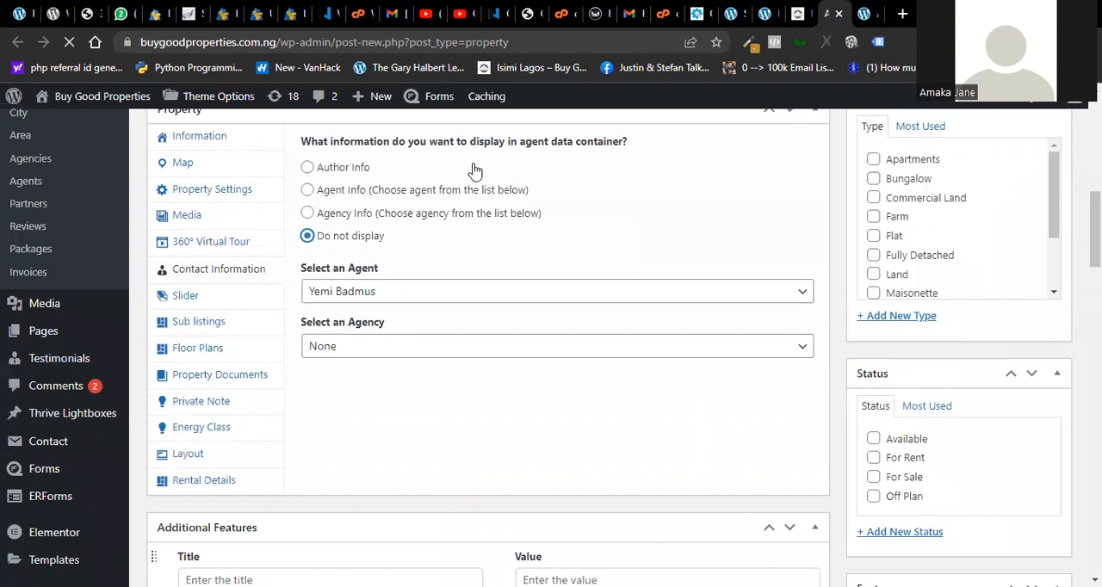
scroll(550, 344, up, 2)
scroll(551, 344, down, 4)
scroll(551, 344, down, 5)
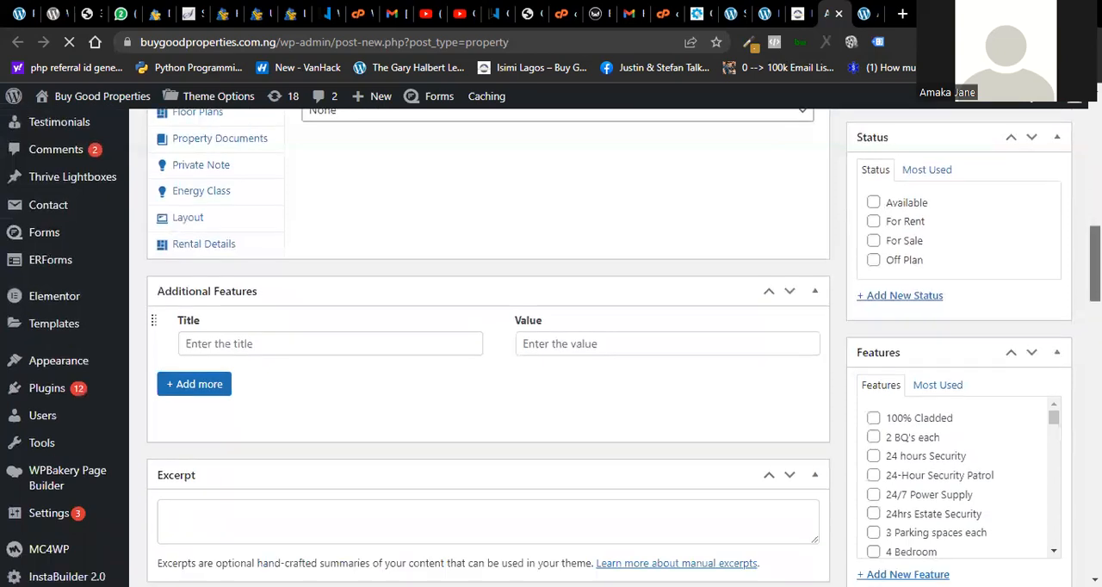
scroll(551, 345, down, 4)
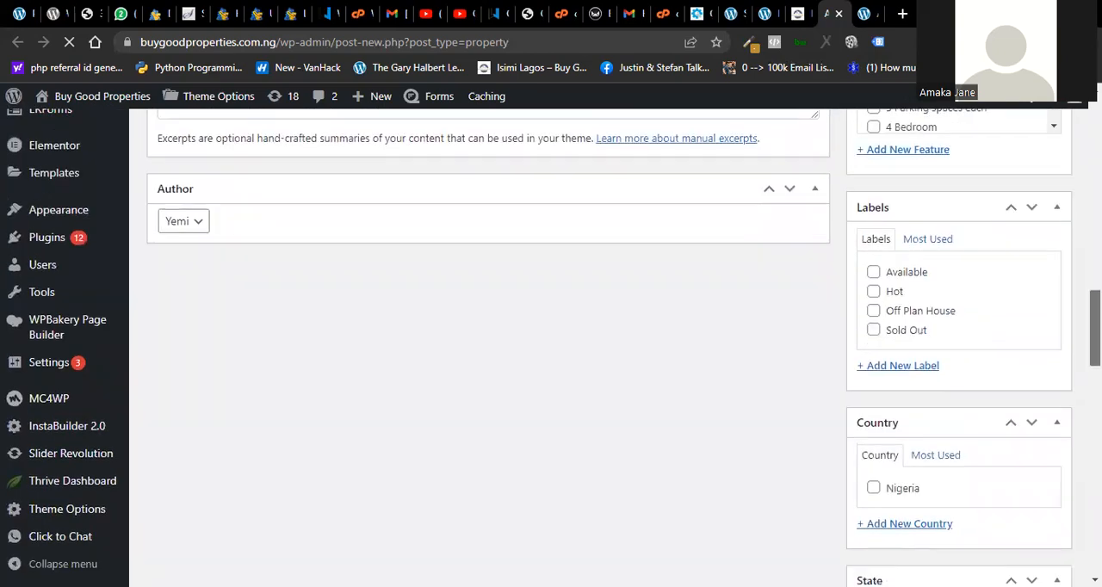
scroll(550, 344, down, 5)
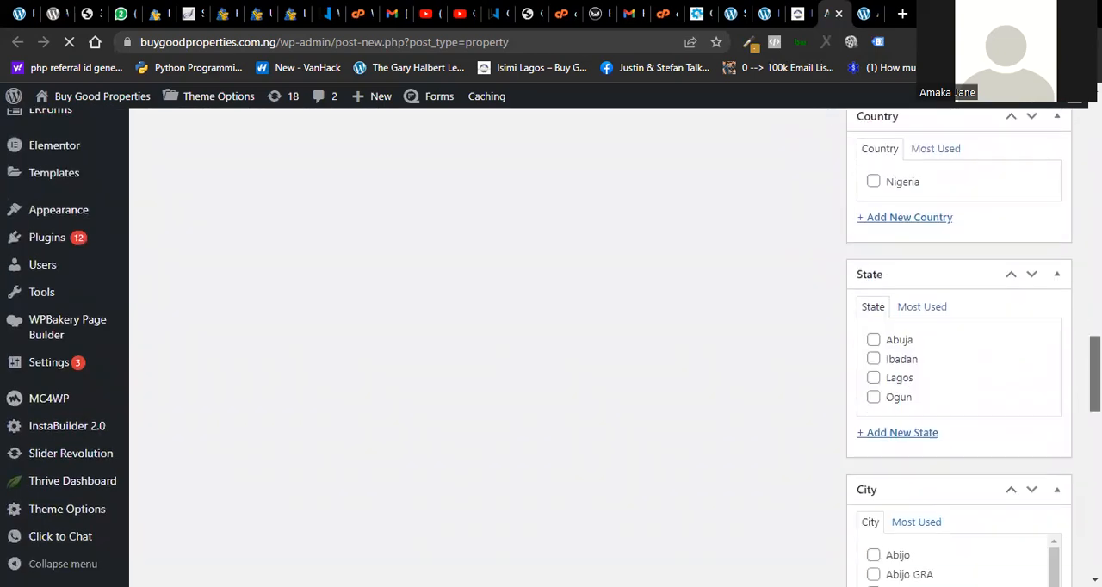
scroll(551, 344, down, 5)
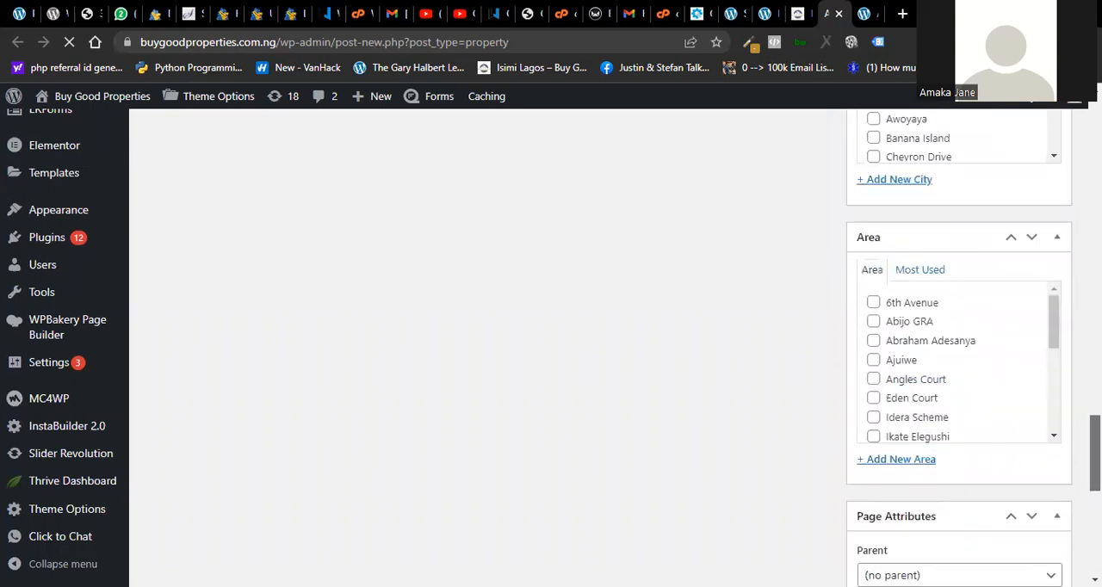
scroll(551, 344, down, 3)
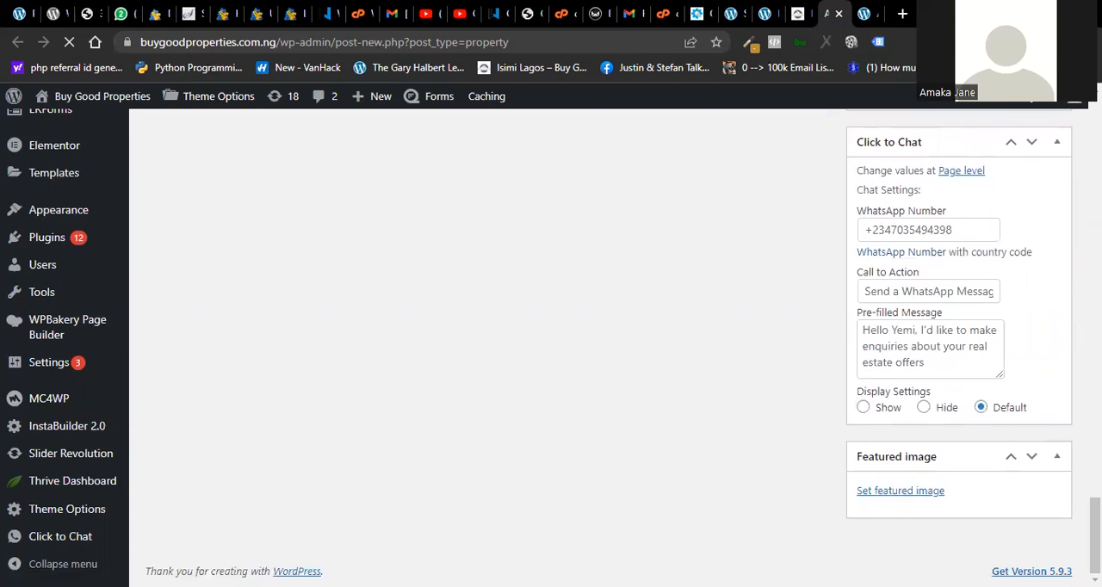
- Choose Greenlife-colony.jpg from the media library as the property's featured image
drag(1094, 534, 1095, 533)
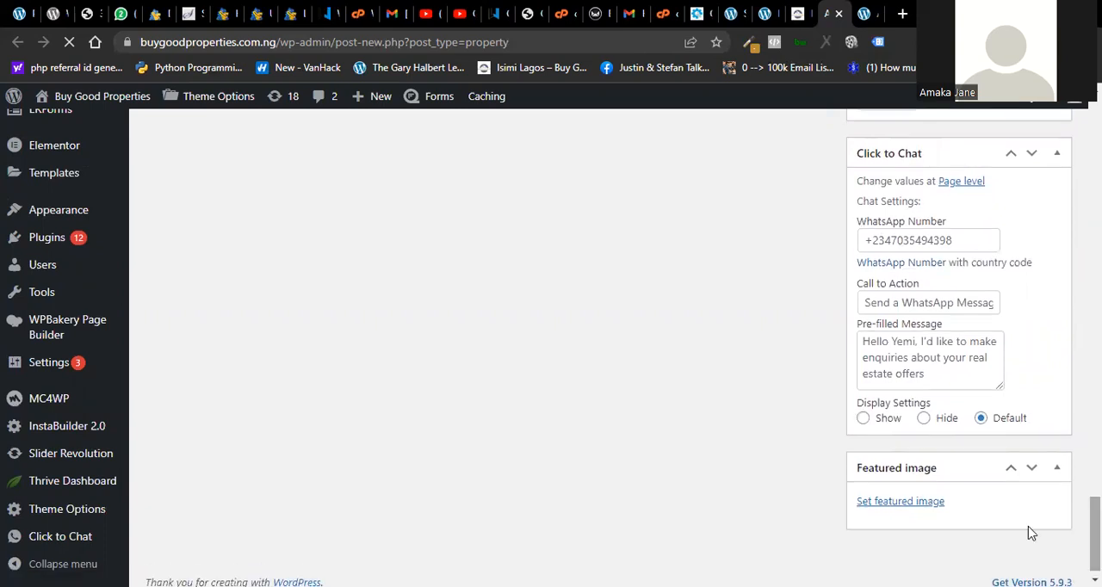
click(905, 506)
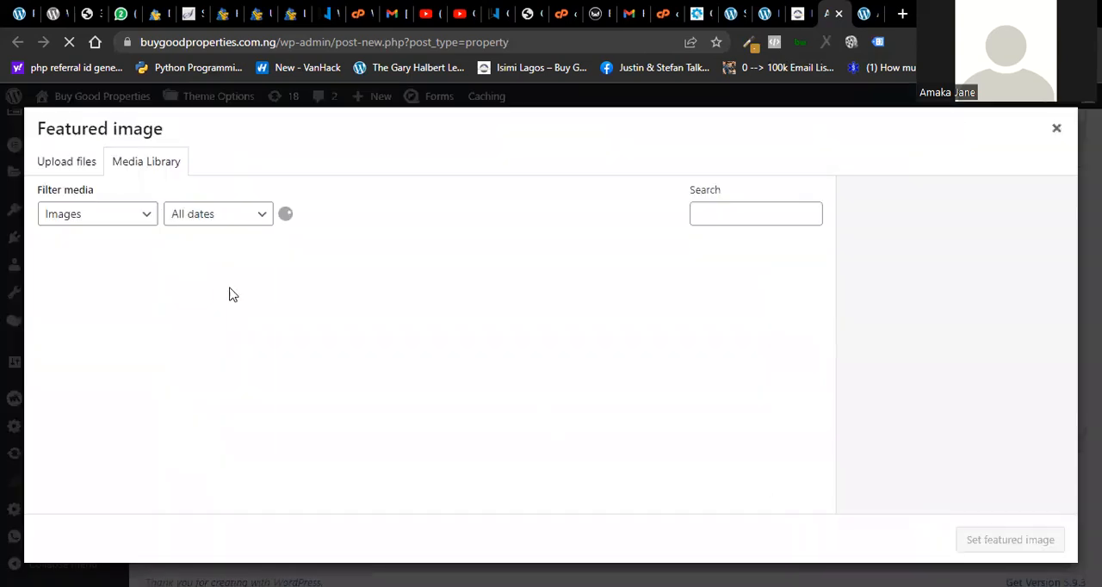
click(46, 169)
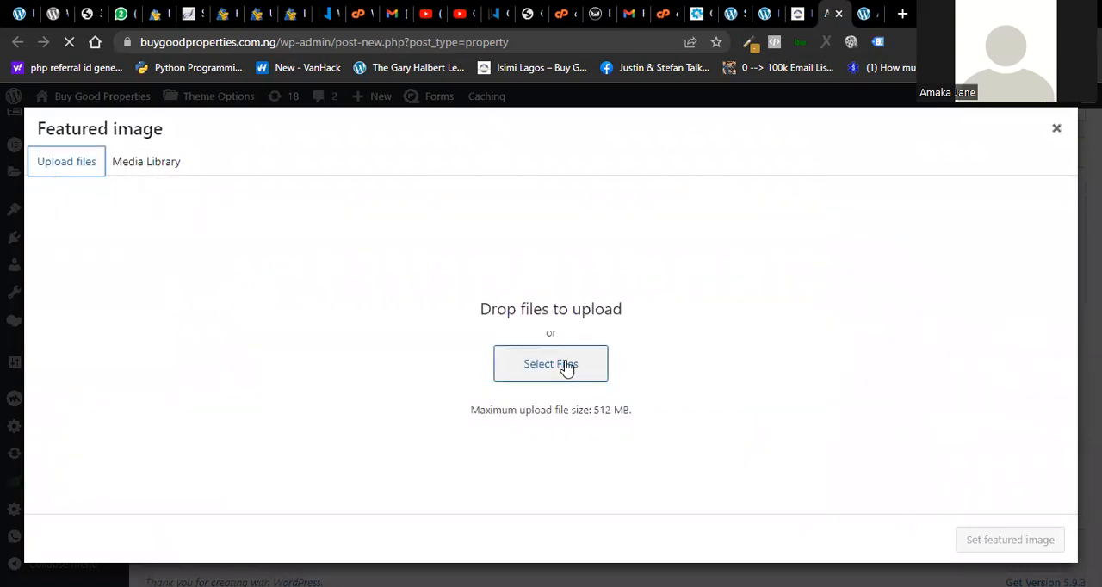
click(139, 165)
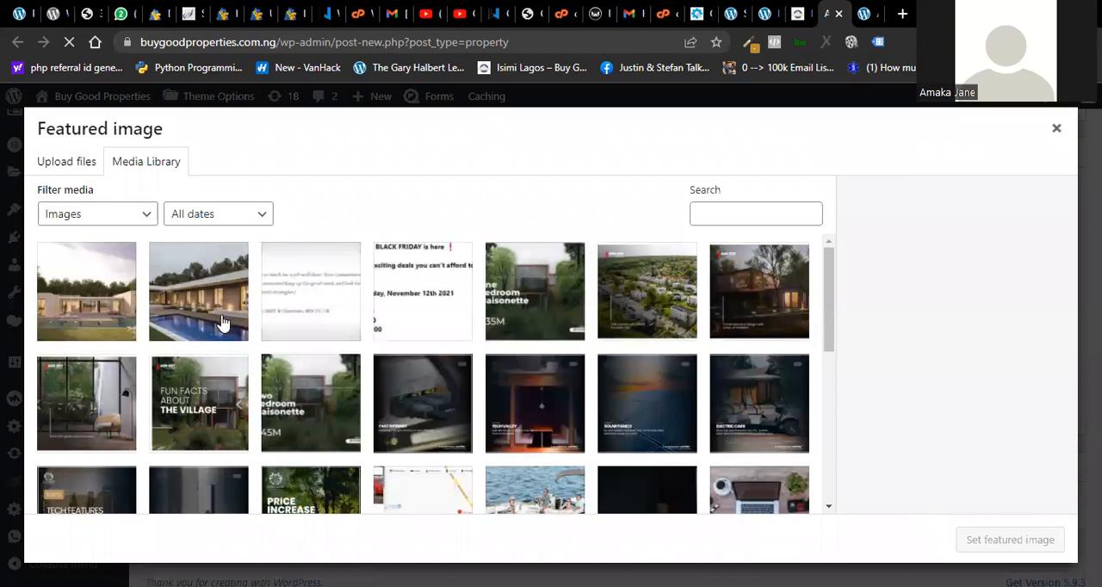
click(177, 303)
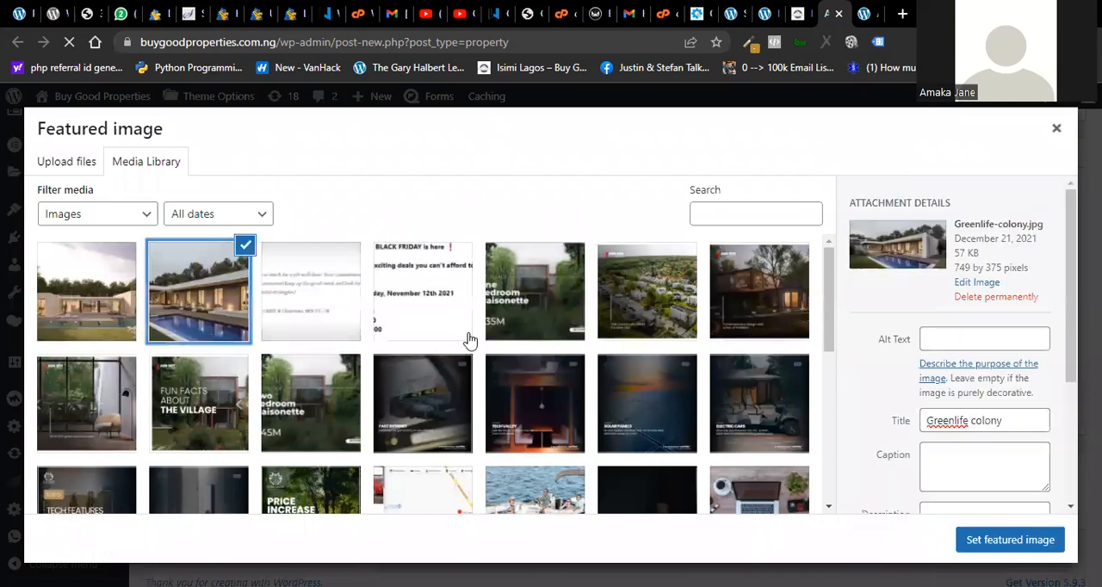
click(978, 539)
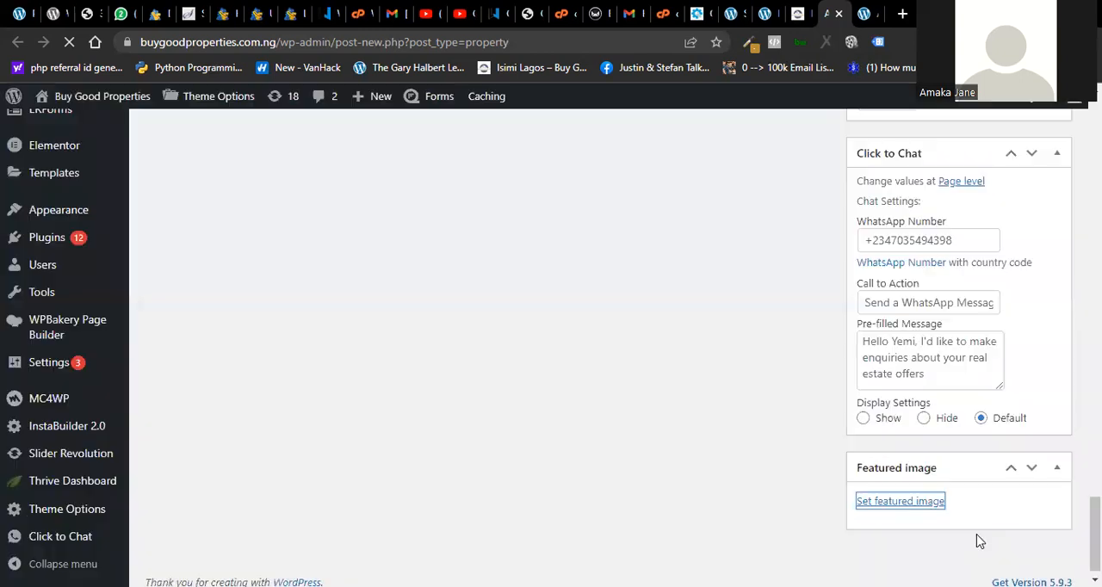
- Dismiss the plugin loading error that covers the property's description editor
scroll(1071, 250, up, 15)
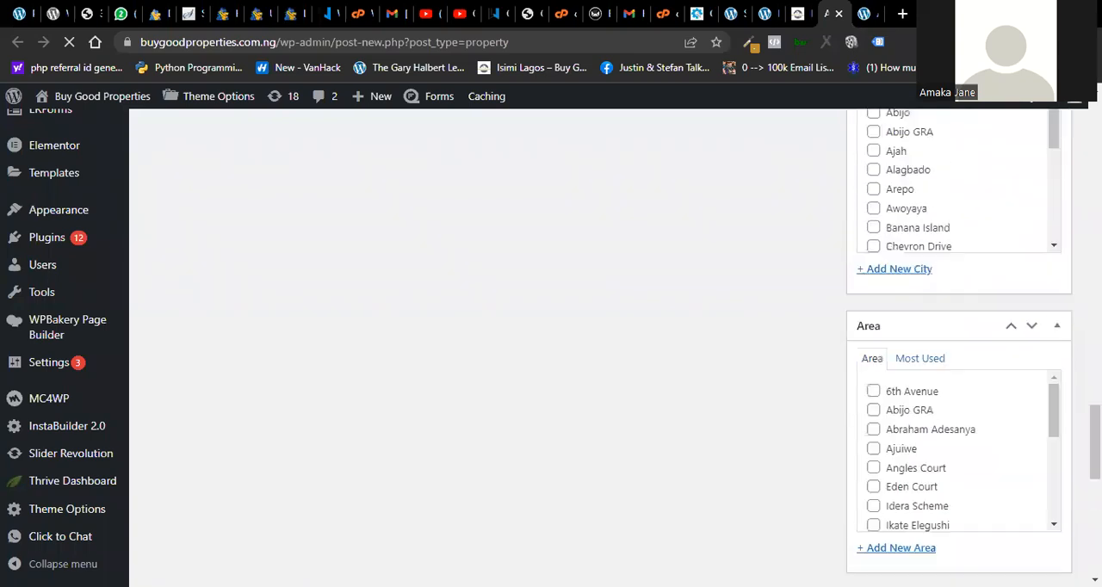
scroll(1072, 249, up, 3)
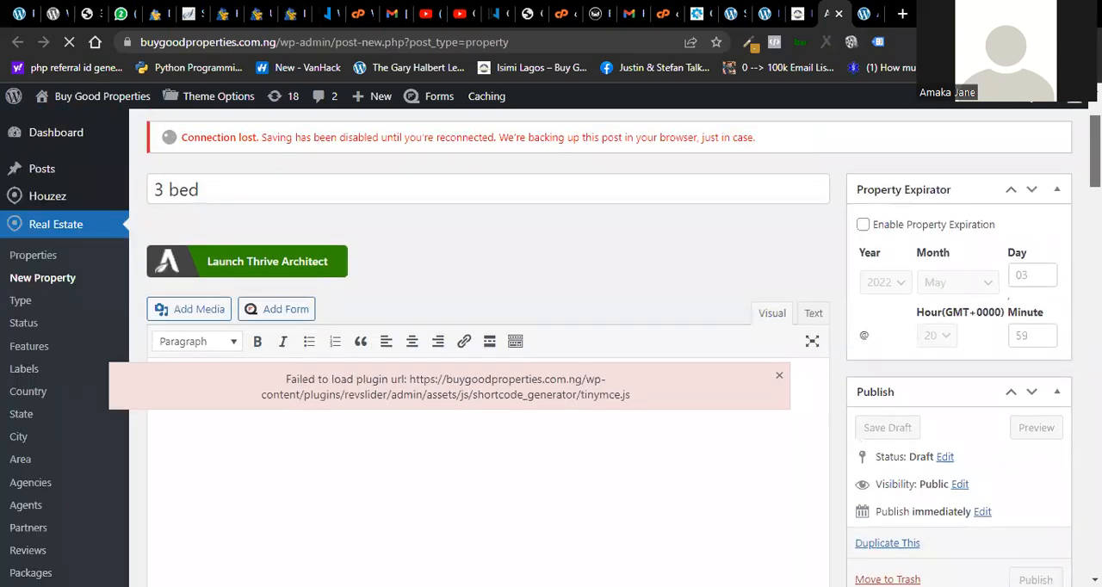
scroll(1072, 250, up, 2)
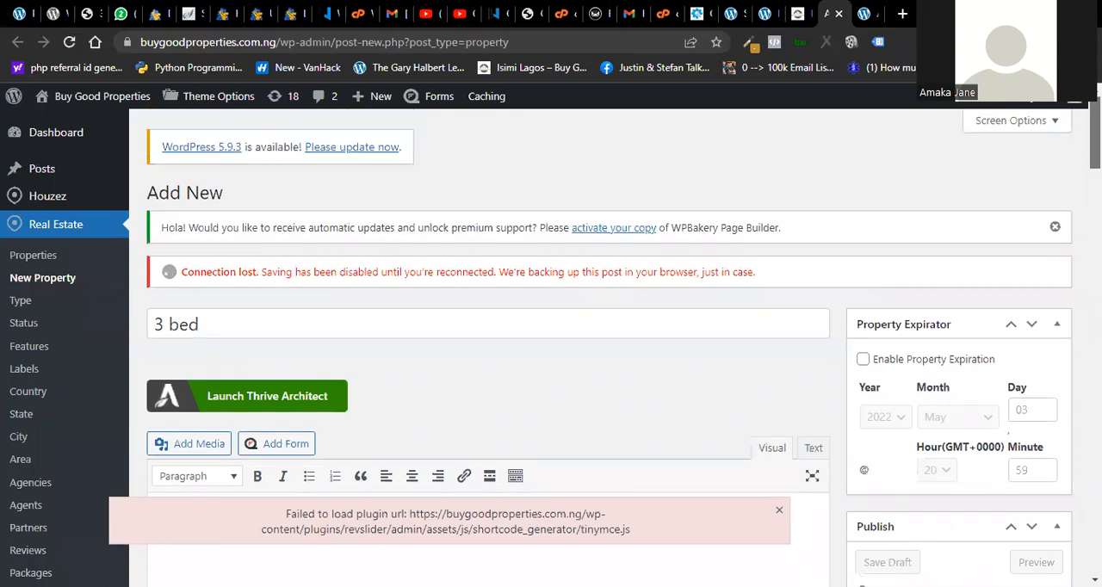
scroll(1072, 250, down, 4)
drag(1096, 182, 1097, 180)
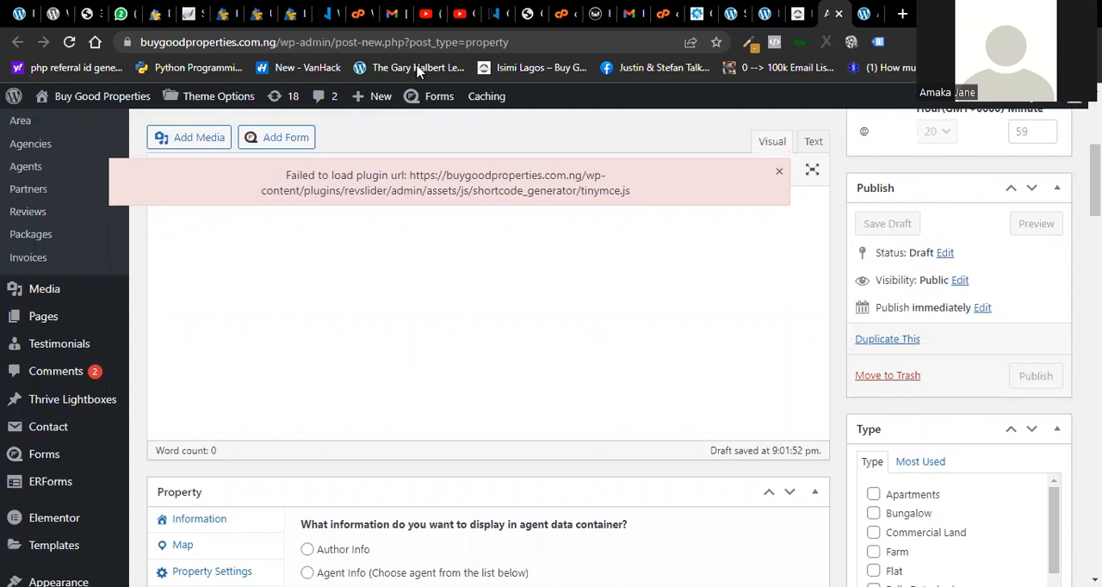
mouse_move(499, 99)
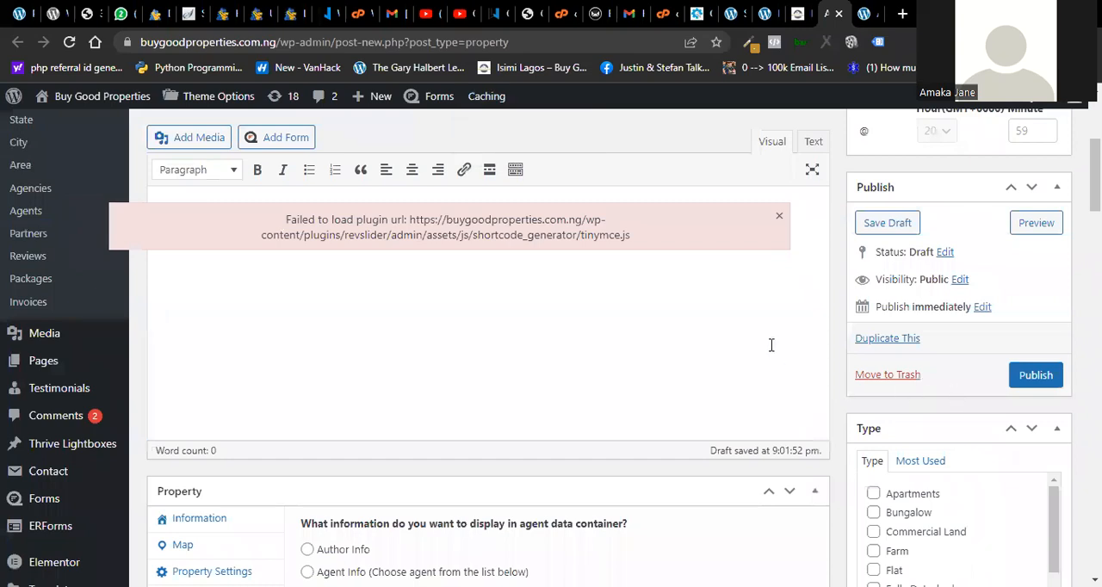
click(780, 220)
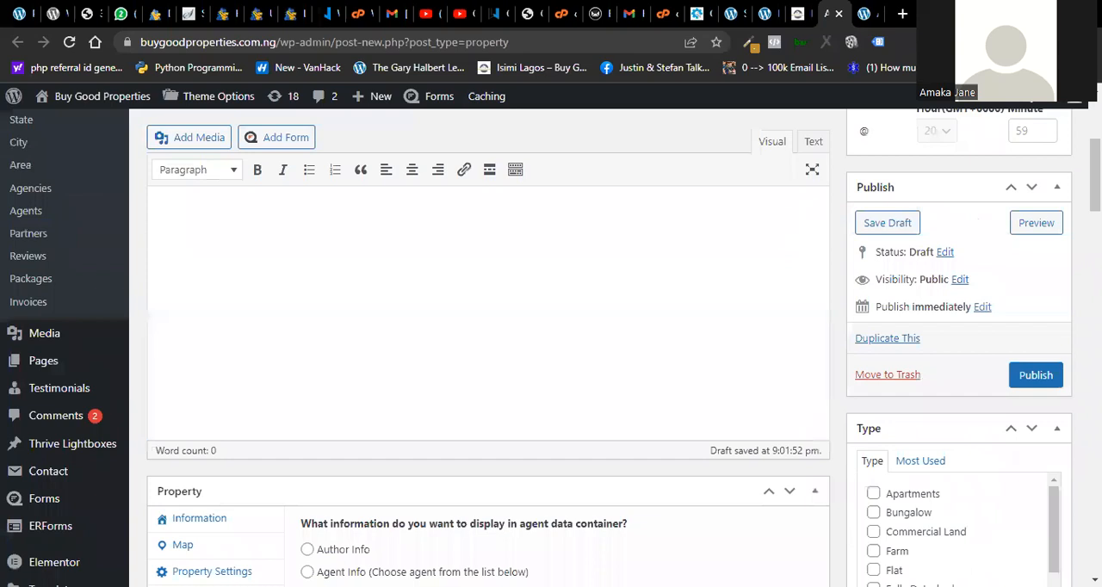
click(1024, 381)
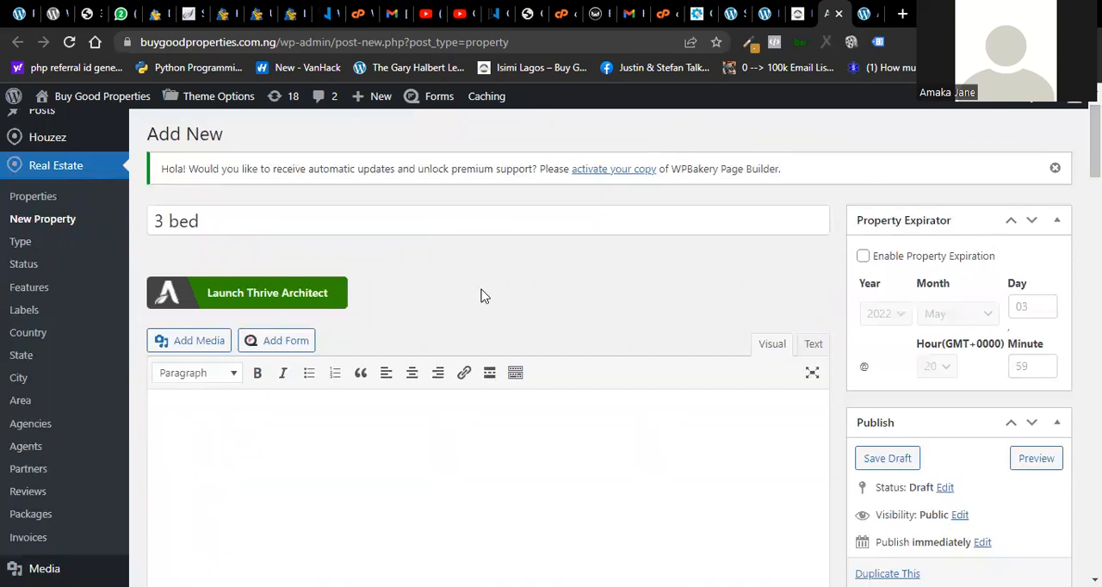
- Examine the new property form, including its title, description, publish settings, type, status and contact information
mouse_move(32, 137)
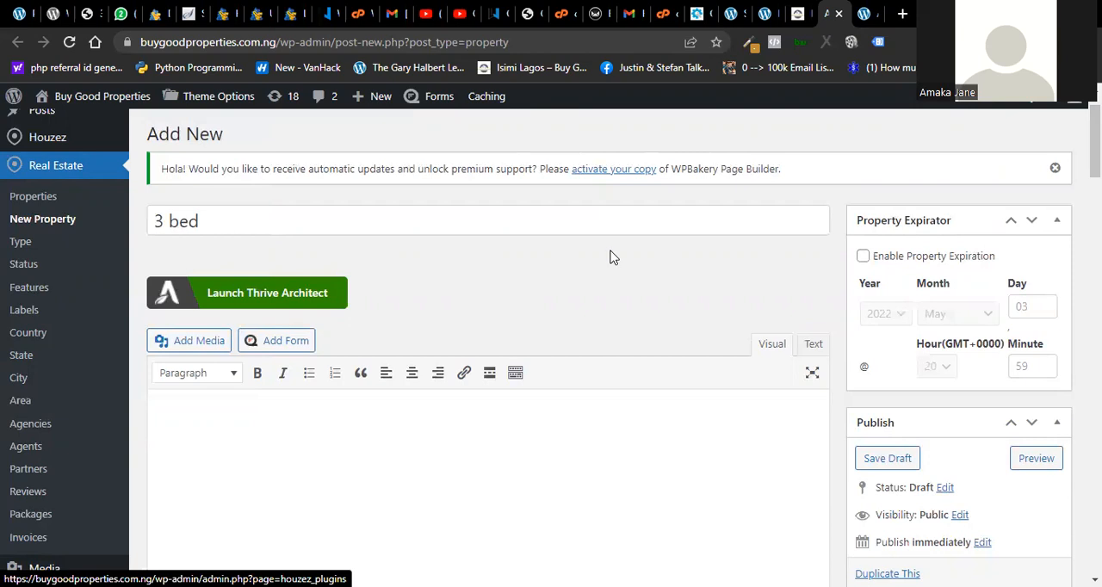
scroll(386, 270, up, 1)
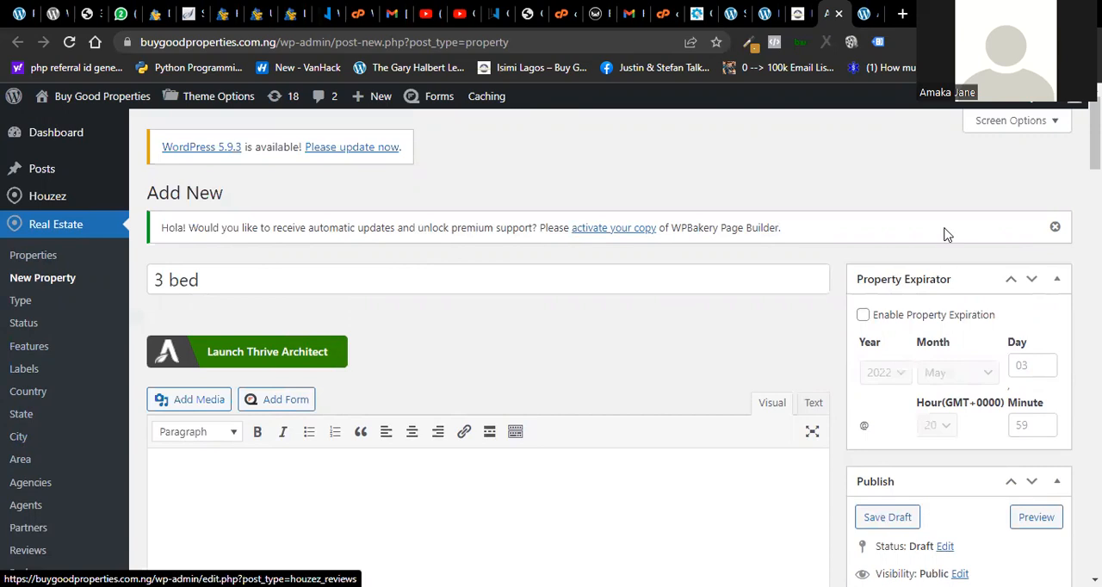
scroll(550, 347, down, 5)
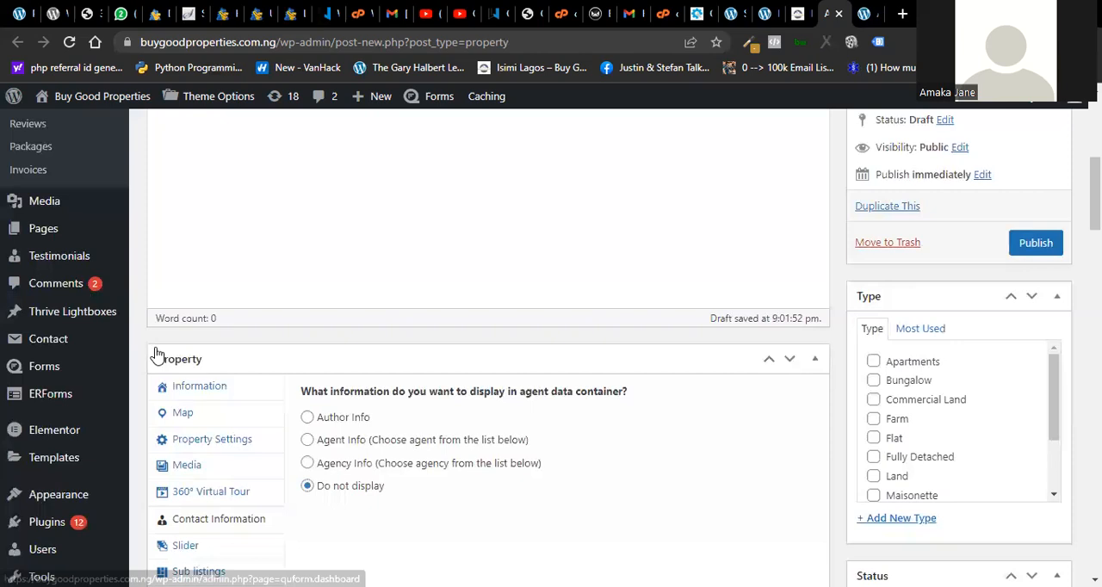
scroll(482, 344, up, 1)
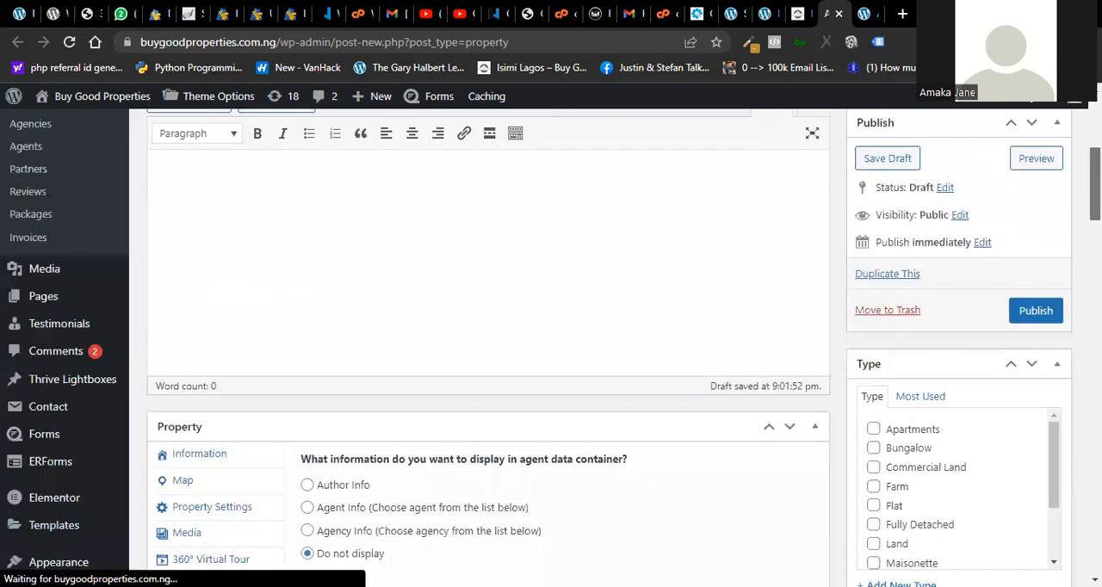
scroll(482, 344, up, 4)
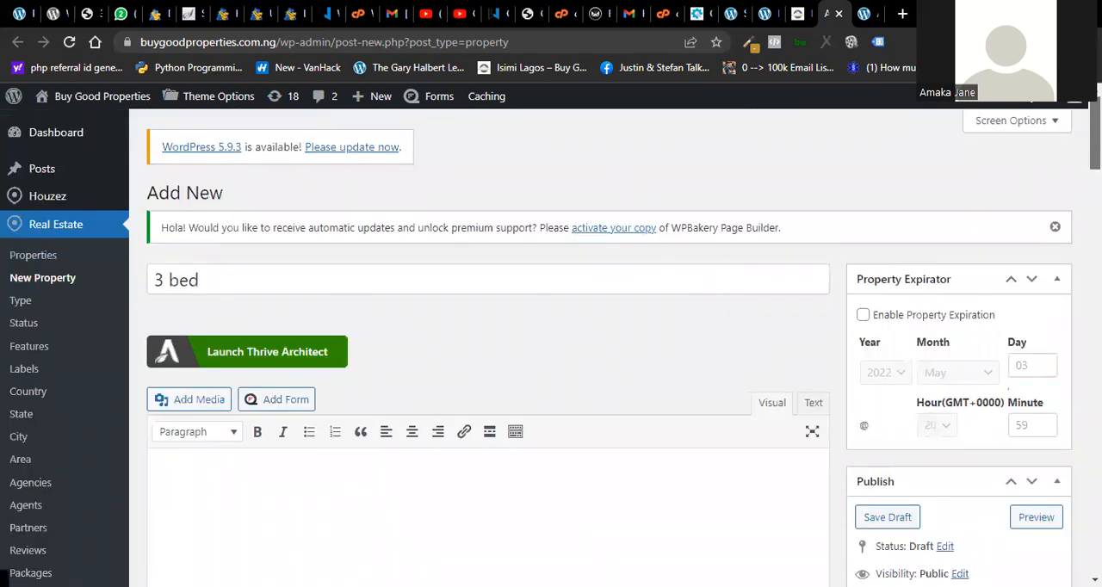
scroll(482, 344, down, 6)
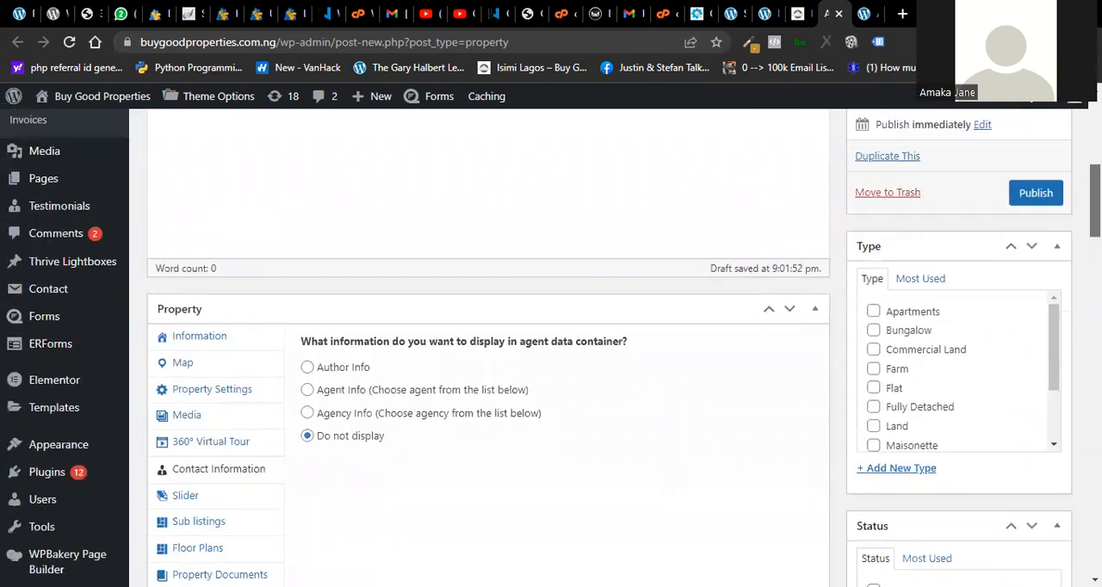
scroll(482, 344, down, 1)
scroll(482, 344, up, 7)
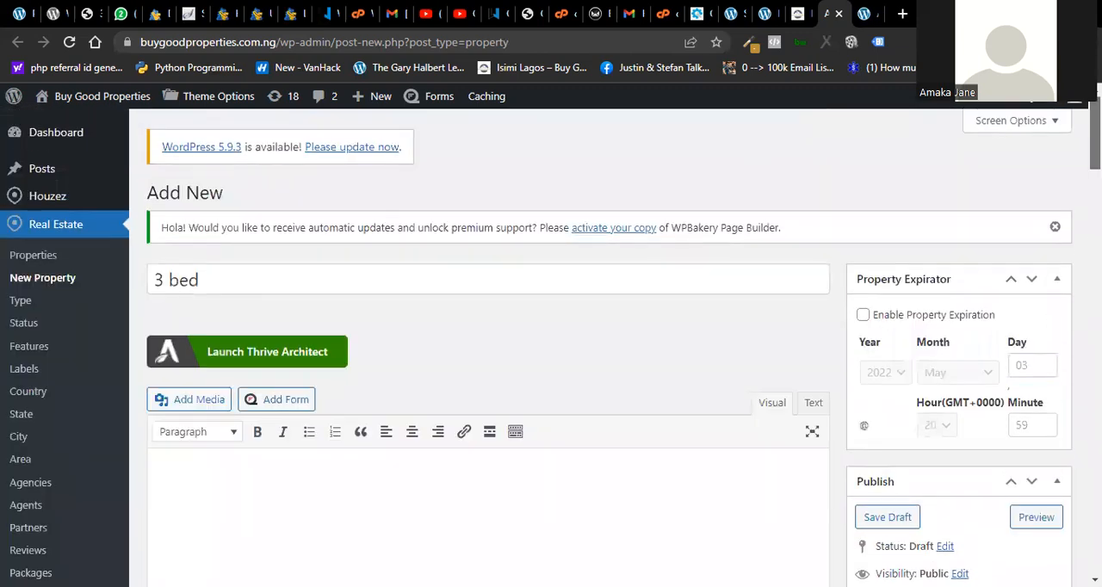
scroll(482, 344, down, 6)
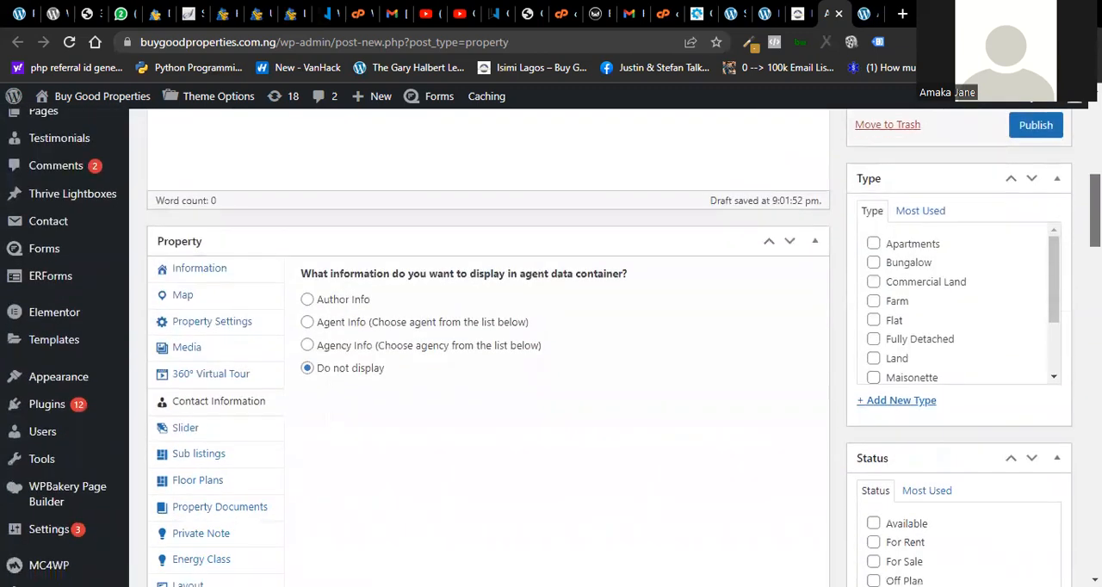
scroll(482, 345, up, 4)
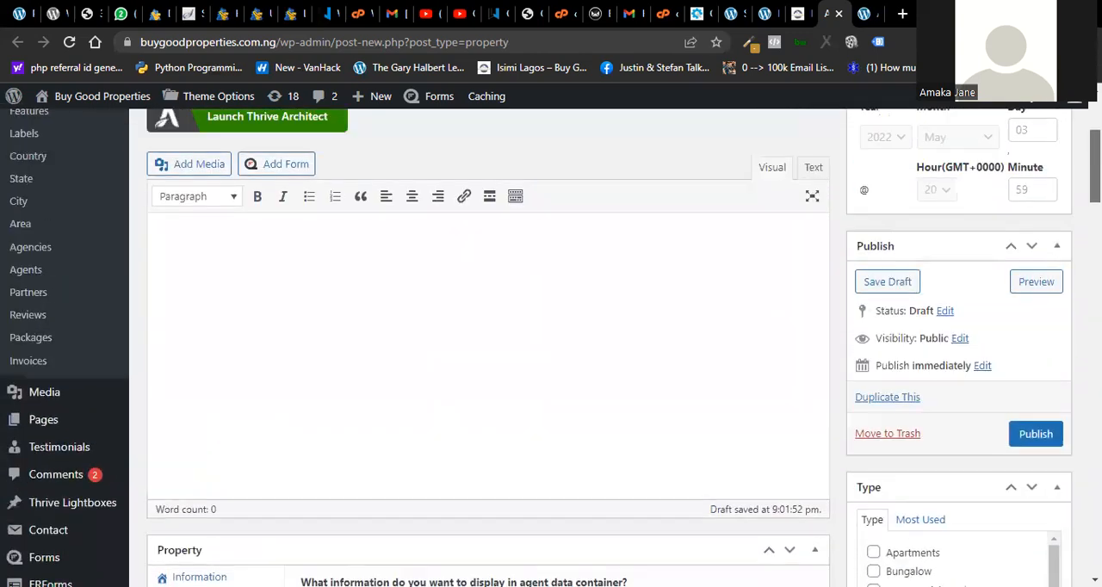
- Examine the admin options for ERForms, Appearance, Plugins and WPBakery Page Builder, and the account options
scroll(482, 344, down, 3)
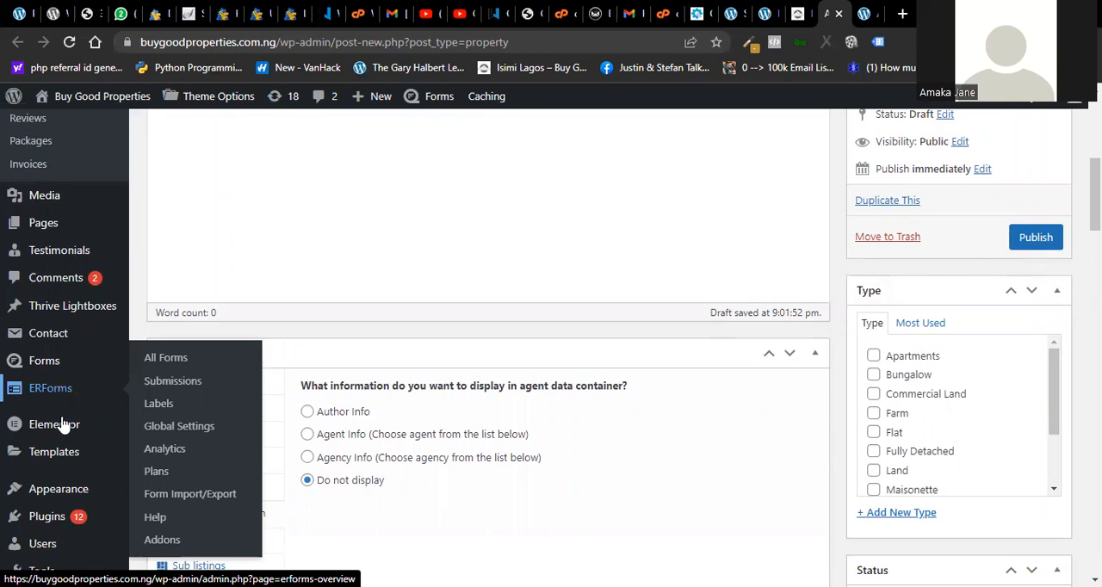
mouse_move(50, 440)
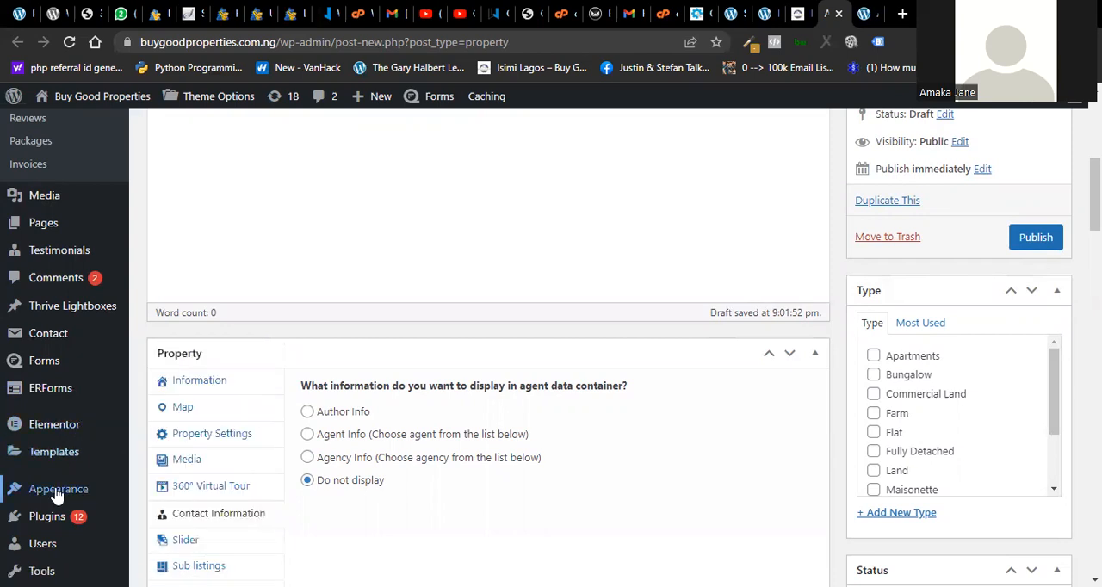
mouse_move(58, 496)
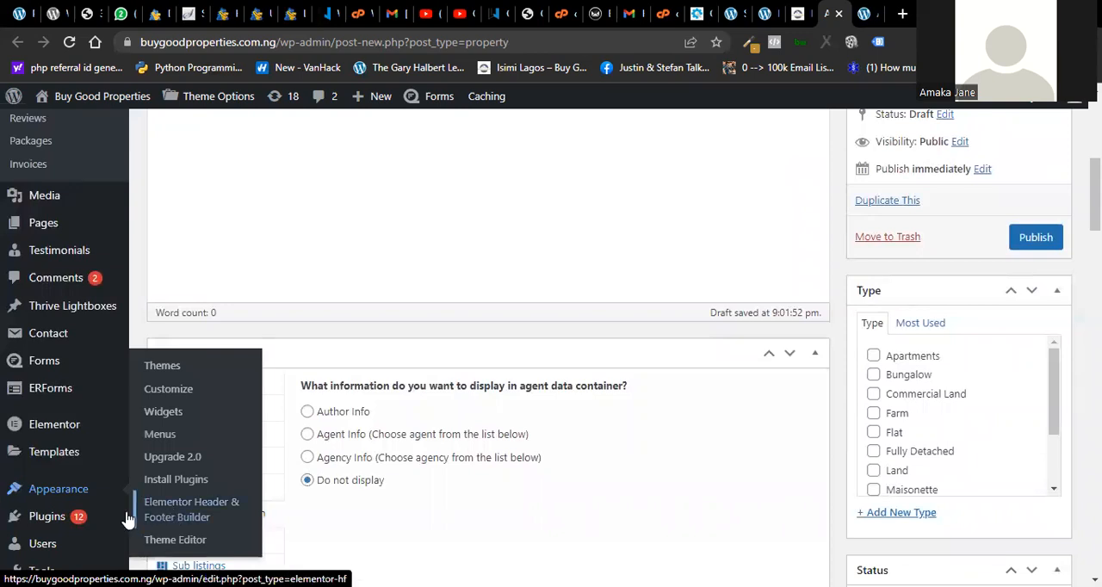
mouse_move(39, 522)
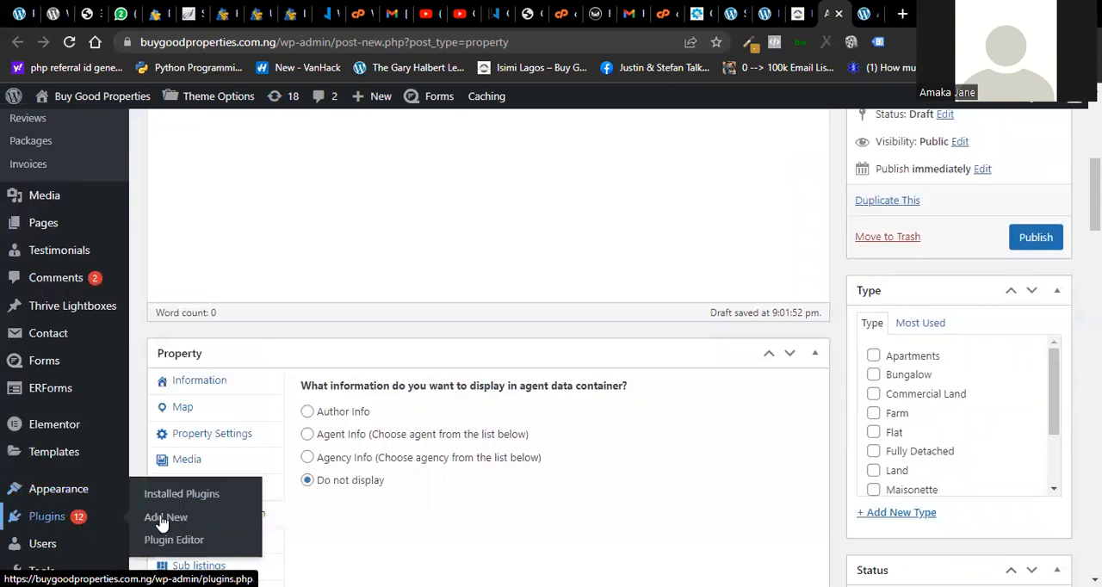
scroll(551, 348, down, 3)
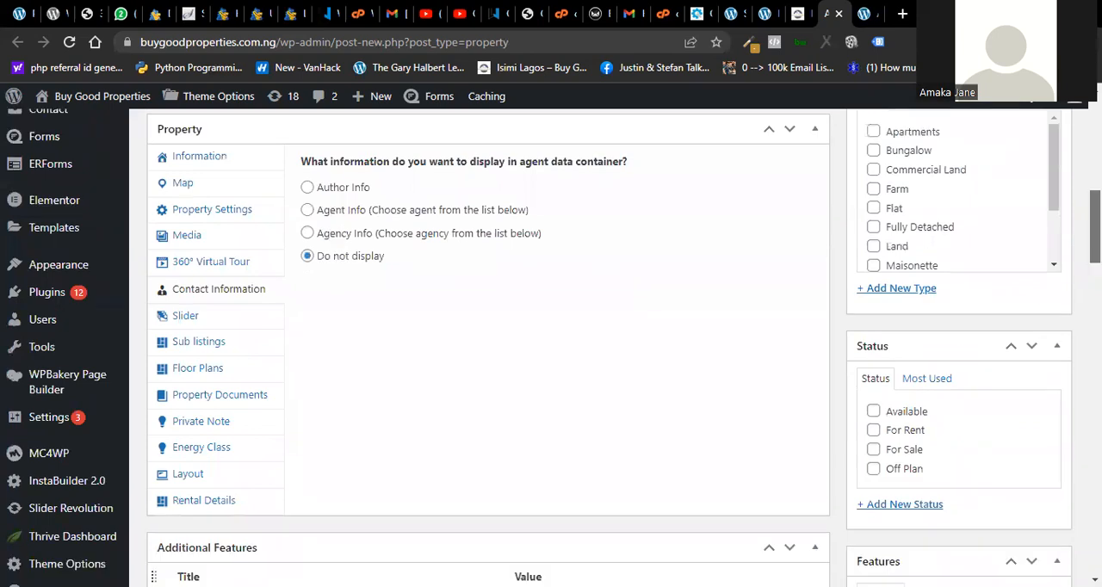
scroll(488, 344, down, 1)
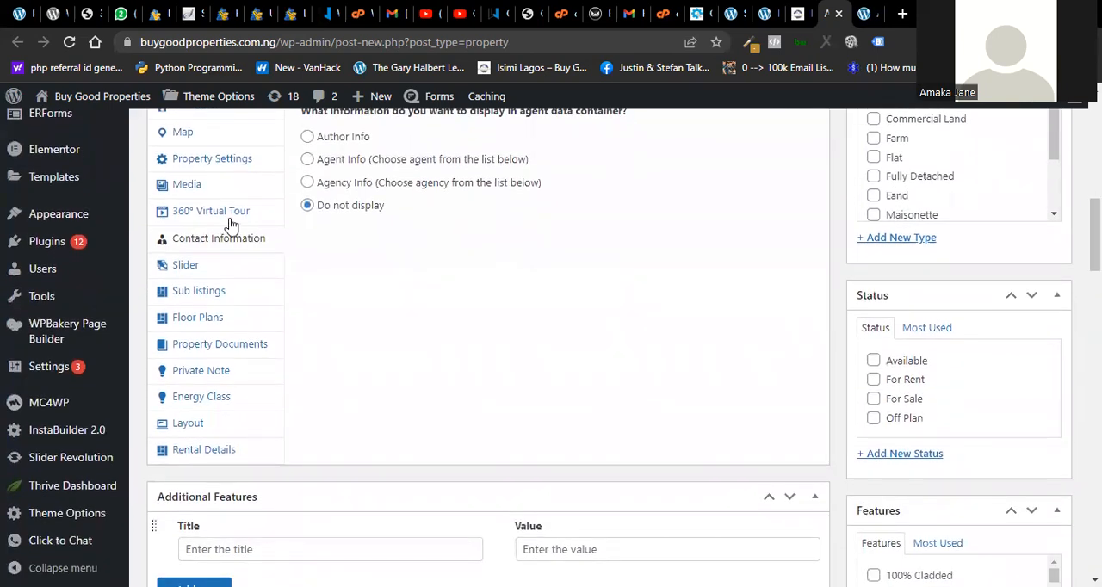
mouse_move(37, 336)
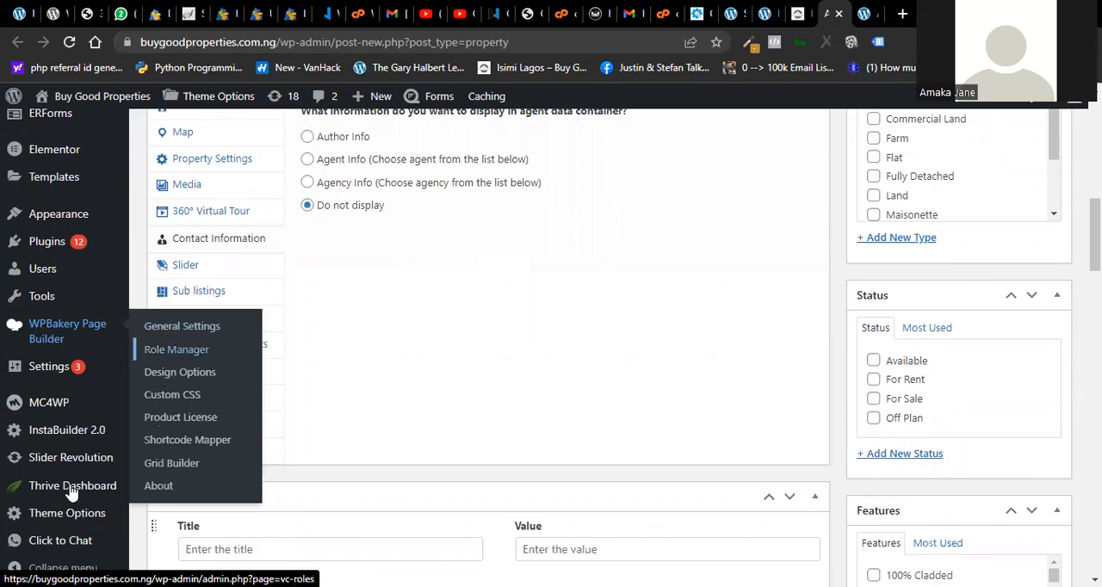
mouse_move(62, 527)
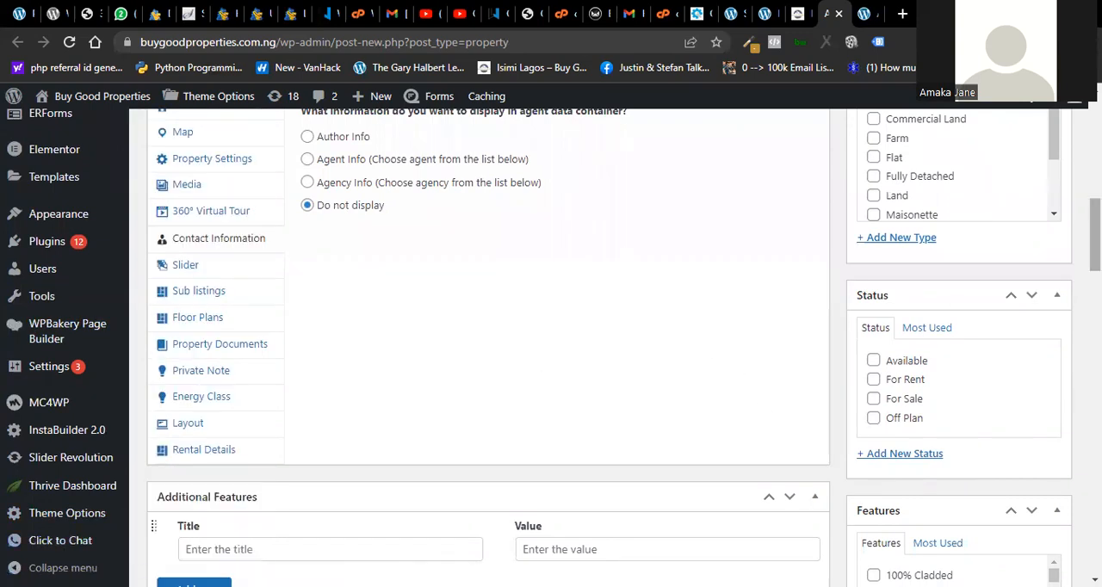
scroll(487, 344, up, 10)
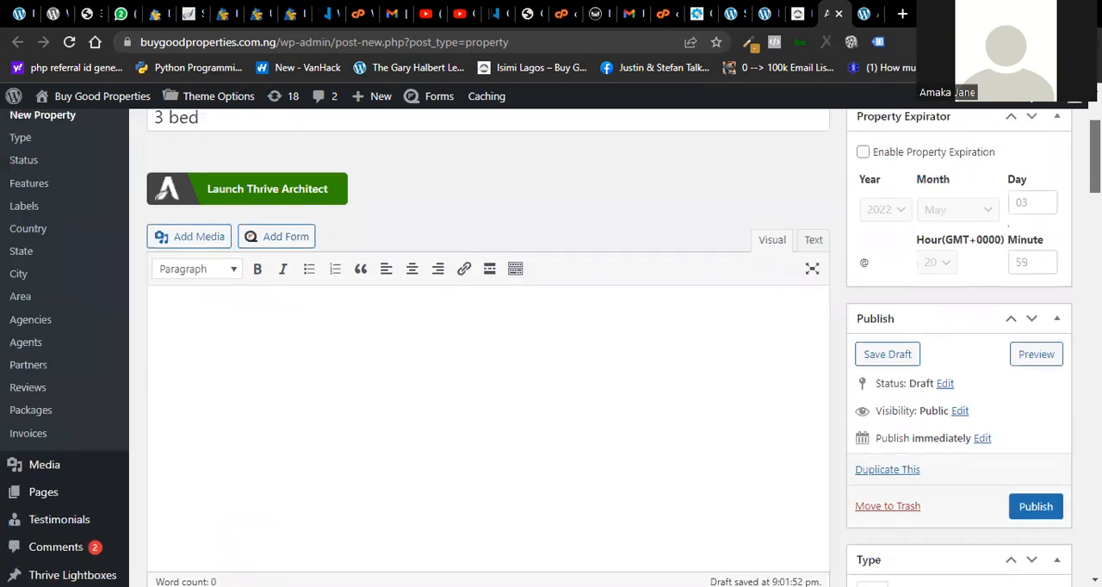
scroll(487, 345, up, 2)
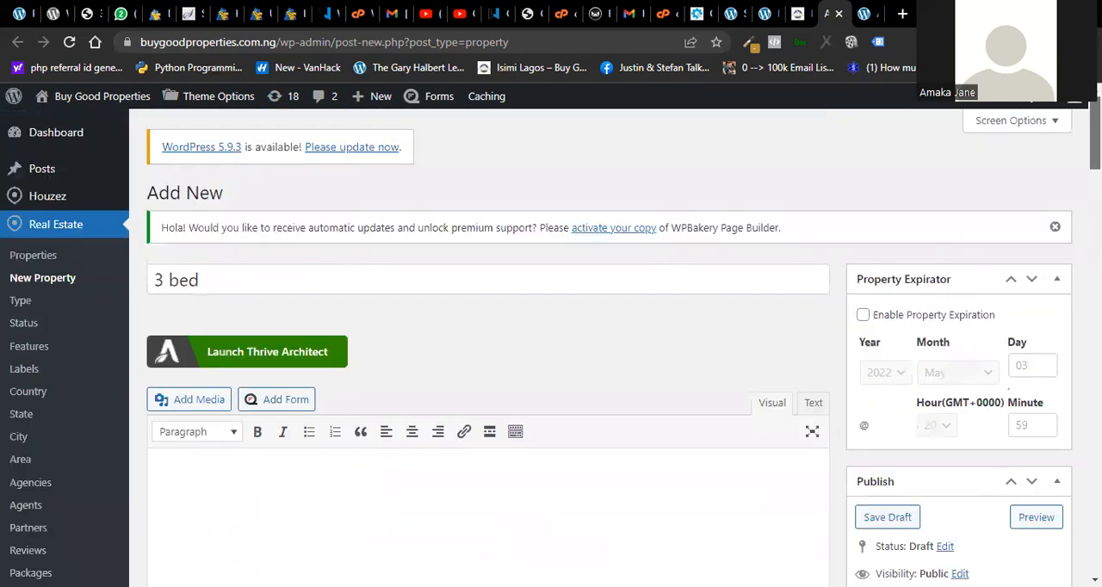
scroll(487, 344, down, 3)
scroll(487, 344, up, 3)
mouse_move(1074, 96)
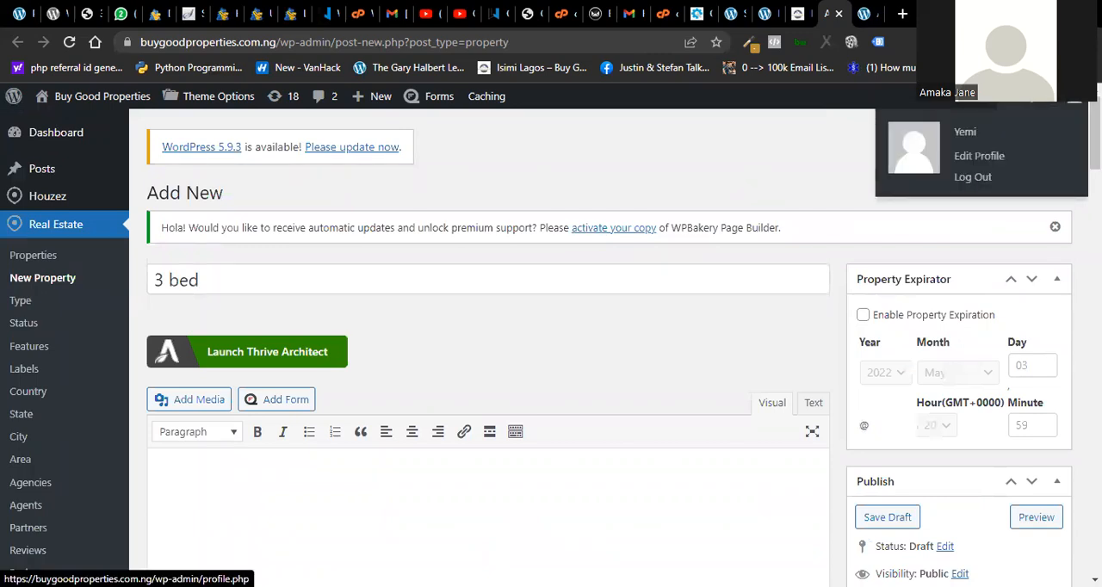
scroll(487, 345, down, 2)
scroll(488, 344, down, 1)
scroll(487, 345, up, 3)
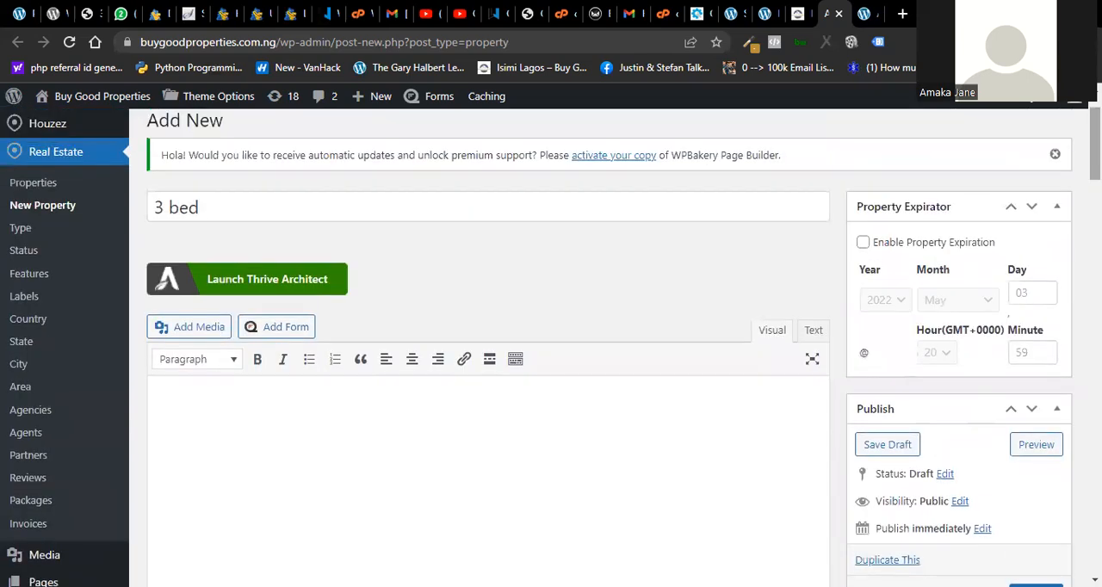
- Enter the placeholder text "smkskss fkdldsssl,s" as the property's description
click(469, 451)
scroll(487, 344, down, 4)
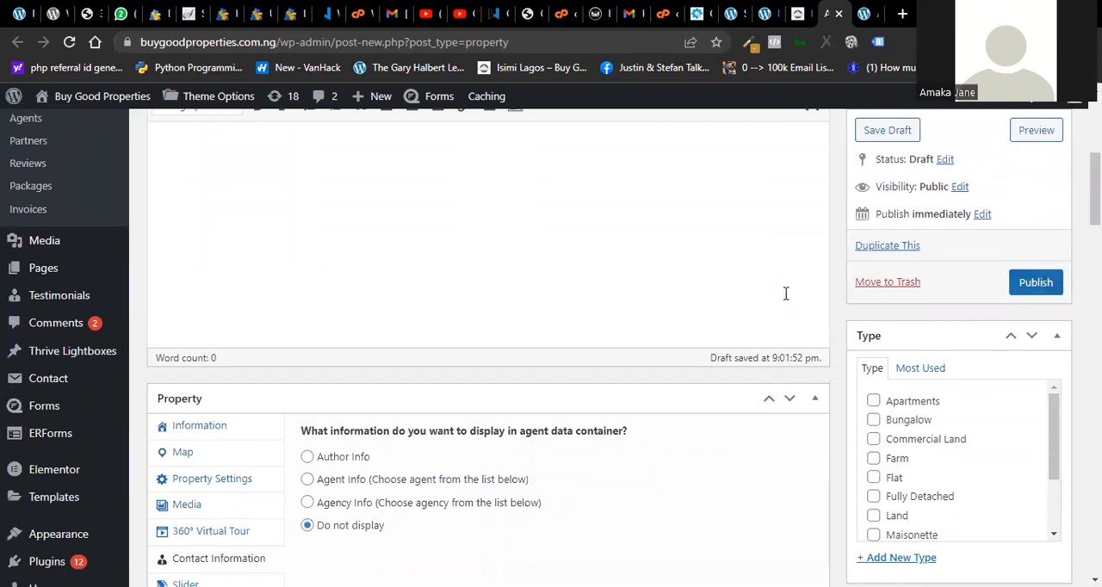
drag(1094, 186, 1095, 129)
scroll(475, 387, down, 3)
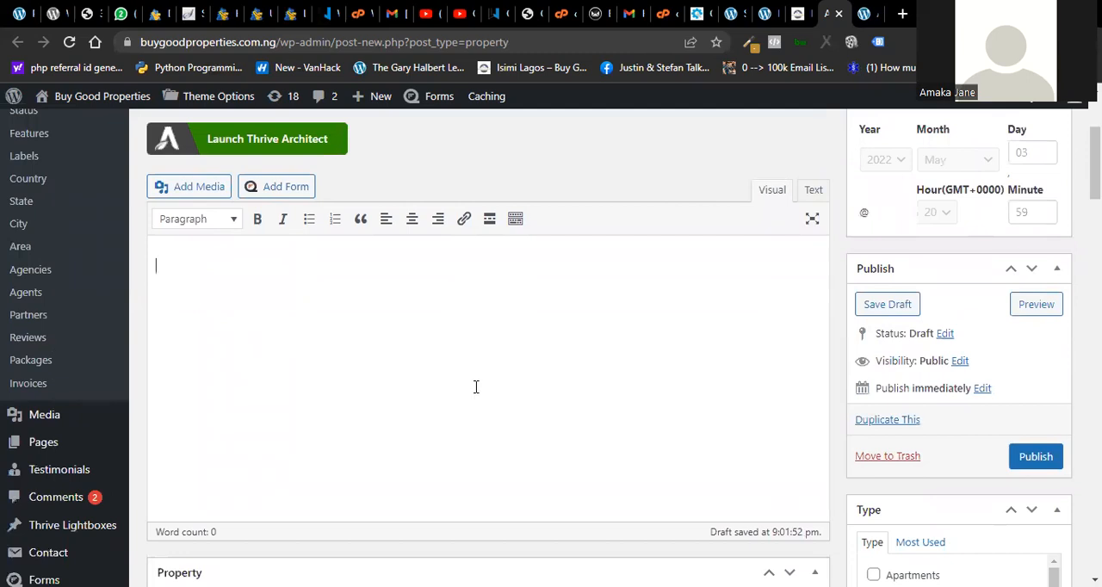
text(smkskss fkdldsssl,s)
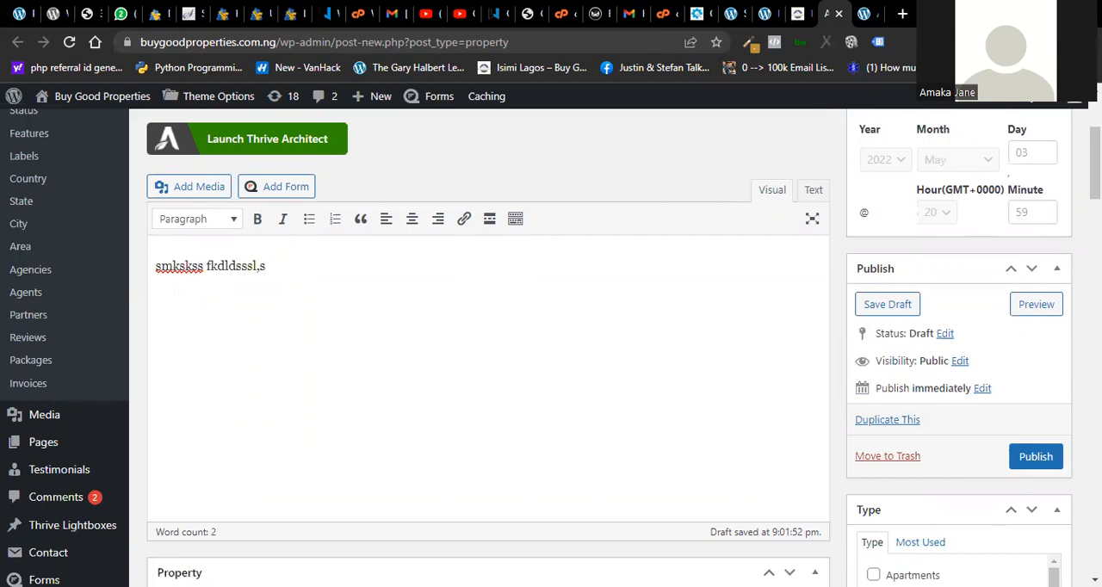
scroll(488, 344, down, 6)
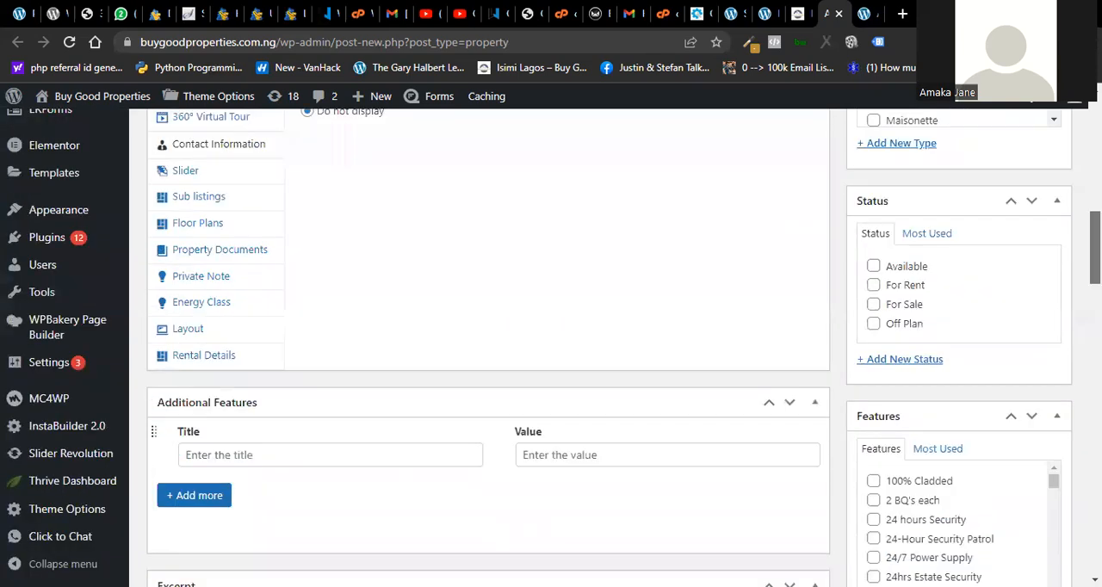
scroll(488, 344, down, 8)
scroll(488, 345, up, 12)
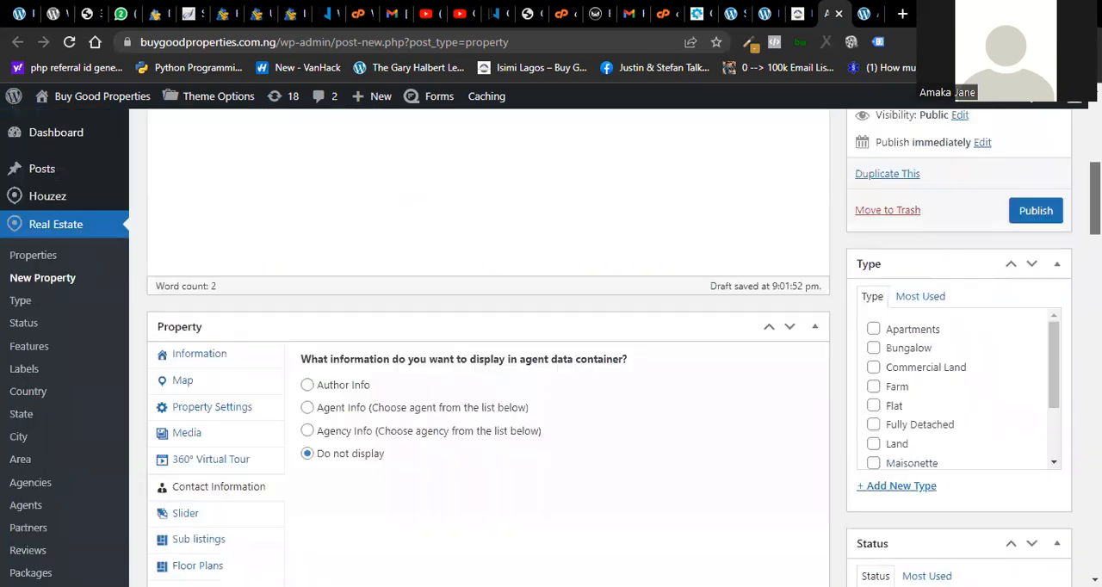
scroll(471, 315, down, 2)
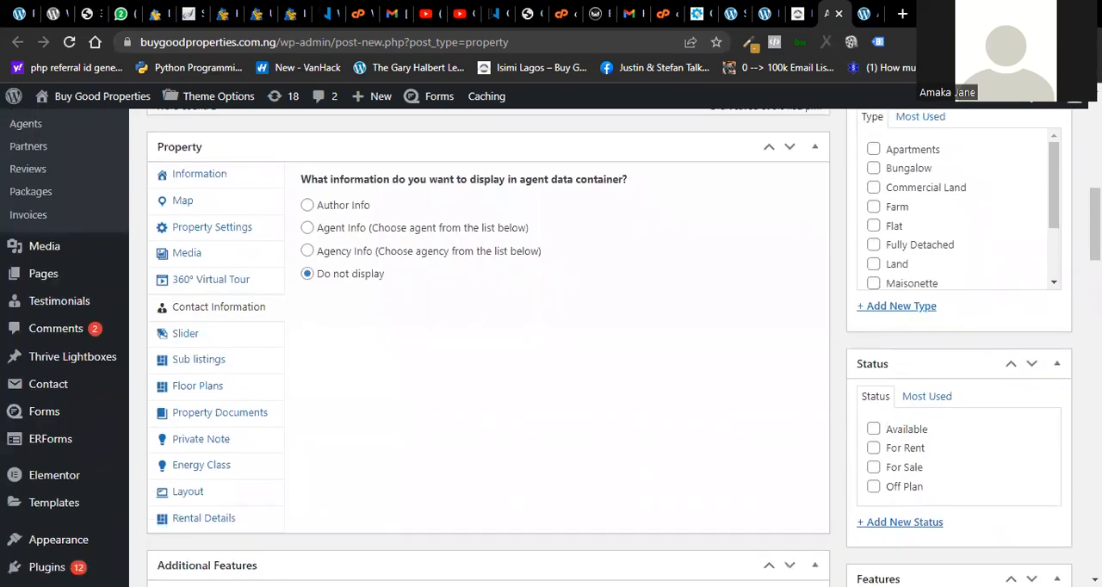
scroll(488, 344, up, 8)
scroll(488, 344, down, 10)
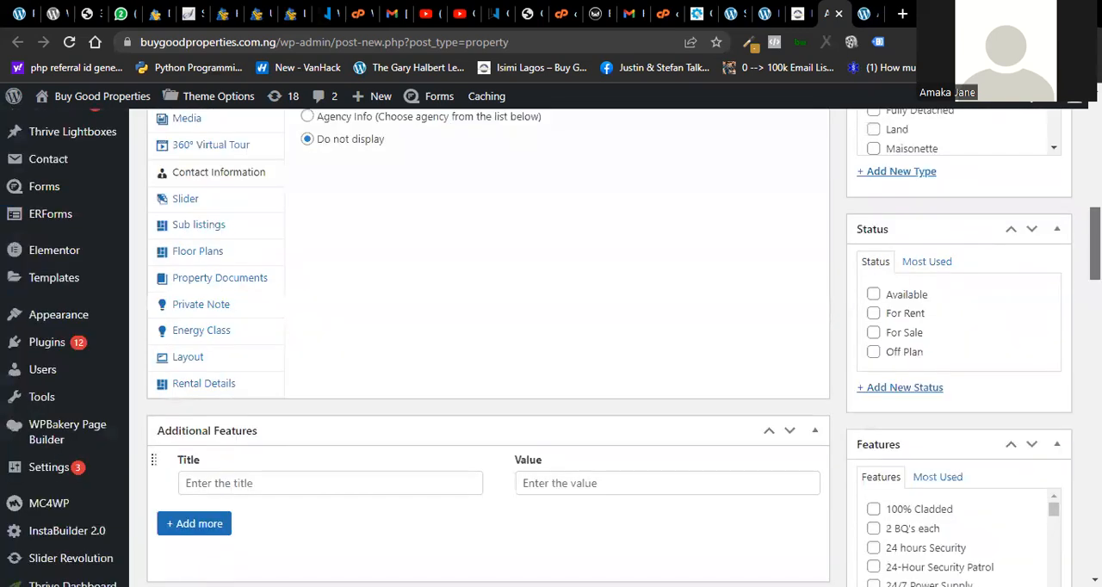
- Review the publish settings of the new "3 bed" property
scroll(488, 345, up, 10)
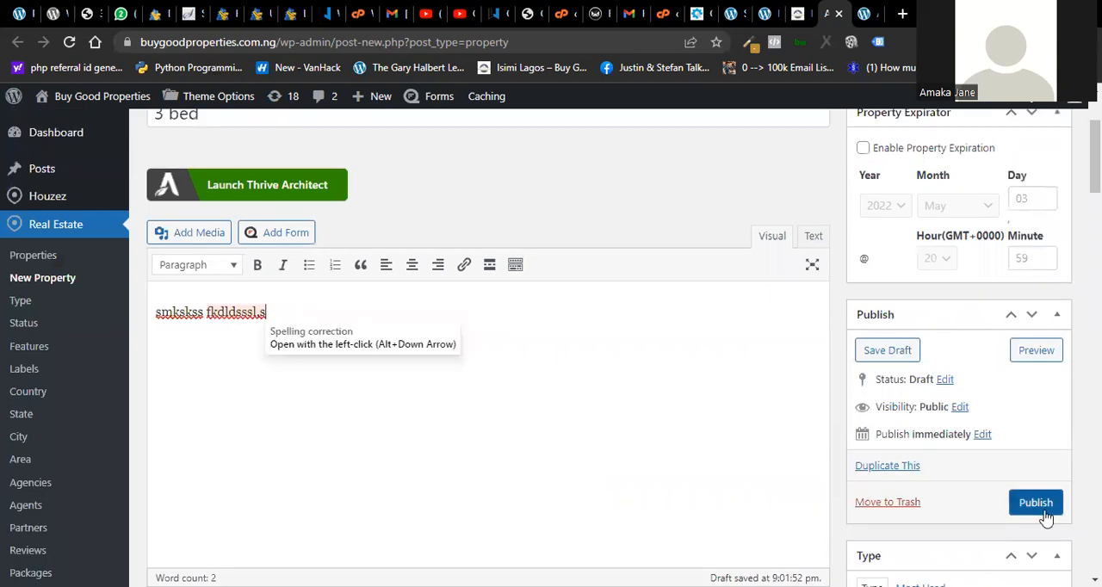
click(1036, 506)
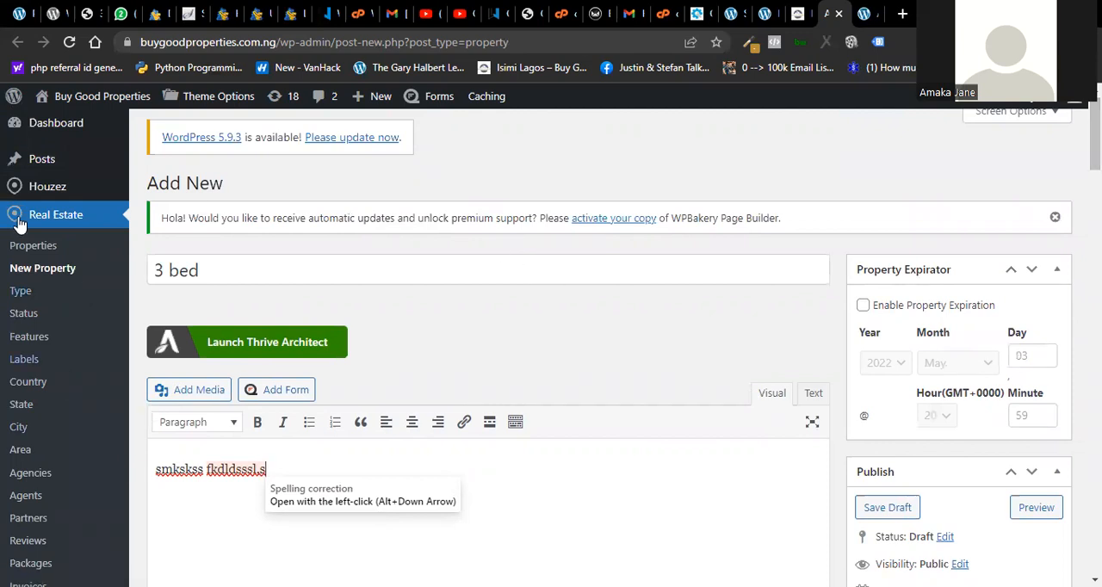
- Open the list of all posts and examine the published real estate articles, their categories and comments
mouse_move(39, 163)
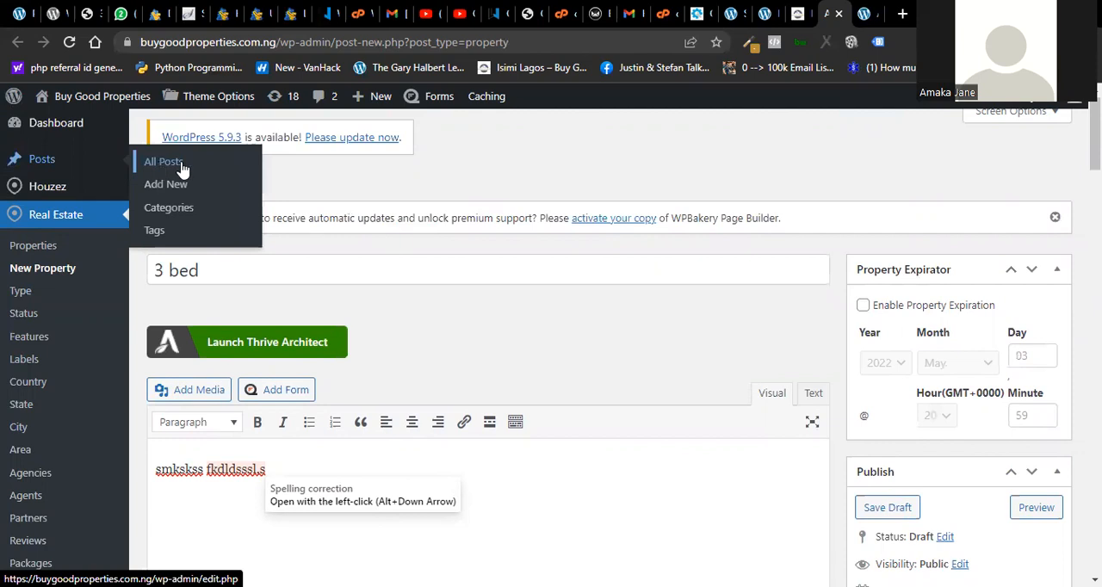
click(164, 170)
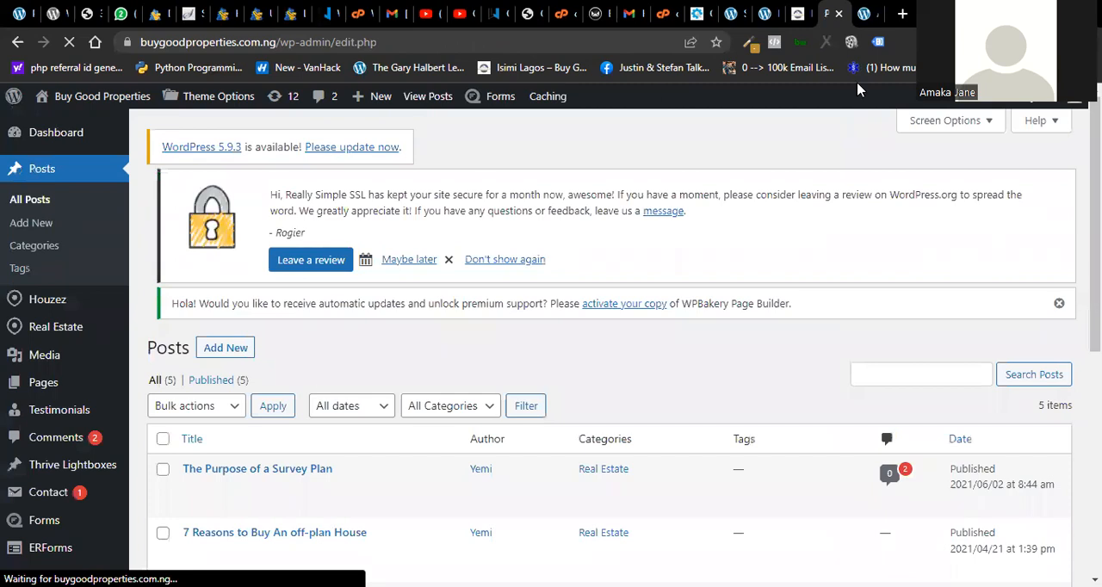
scroll(550, 344, down, 3)
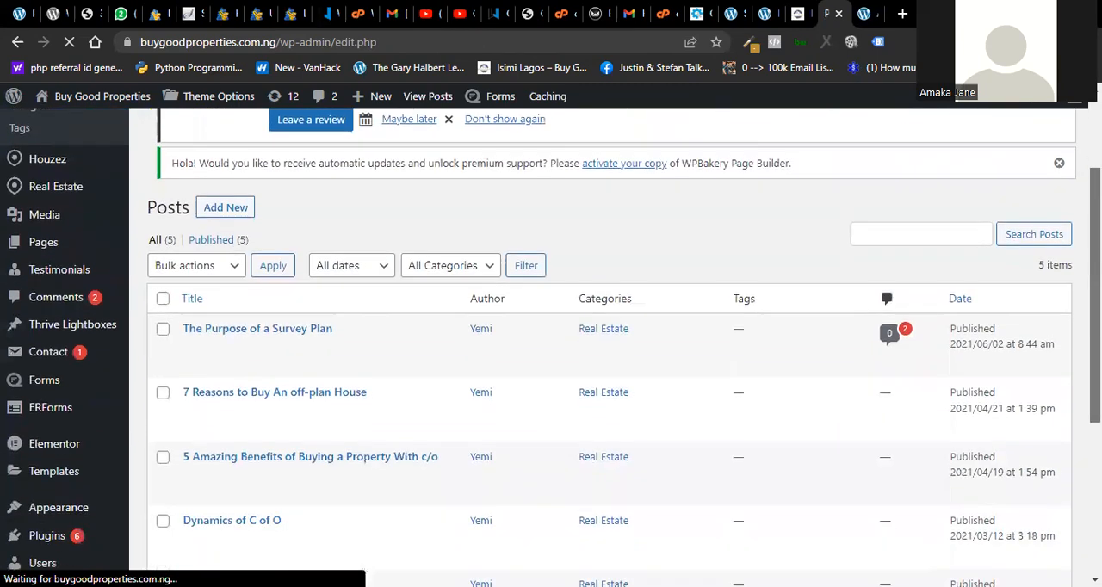
scroll(551, 345, down, 1)
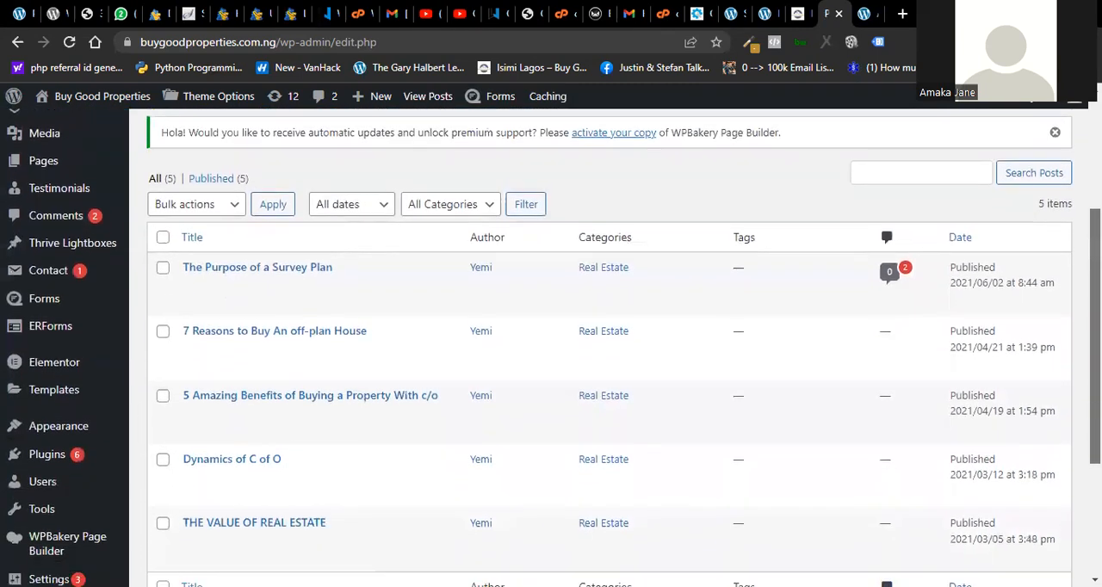
scroll(550, 344, down, 1)
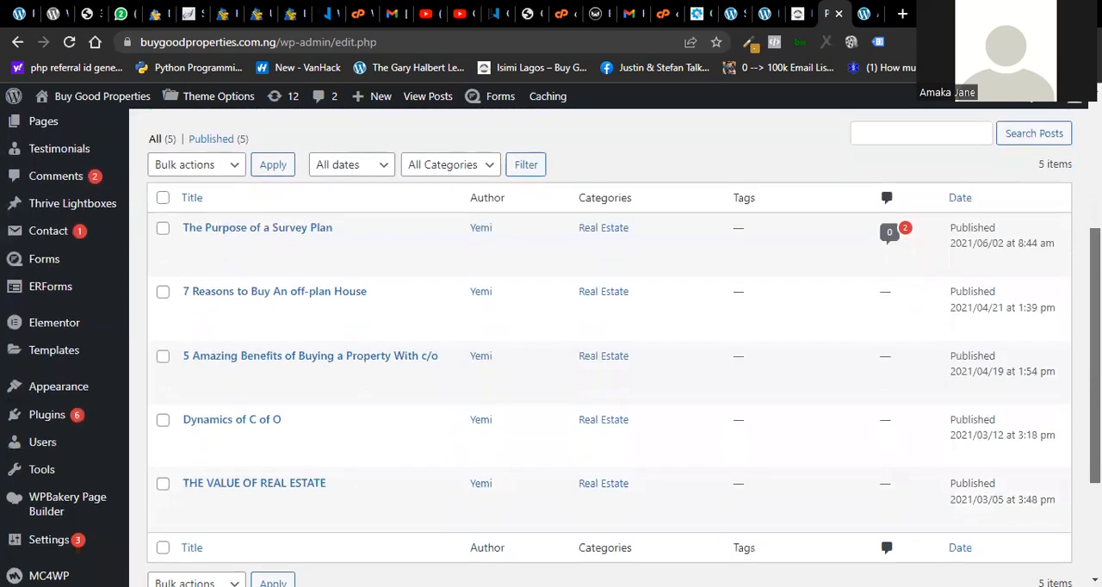
scroll(894, 311, up, 2)
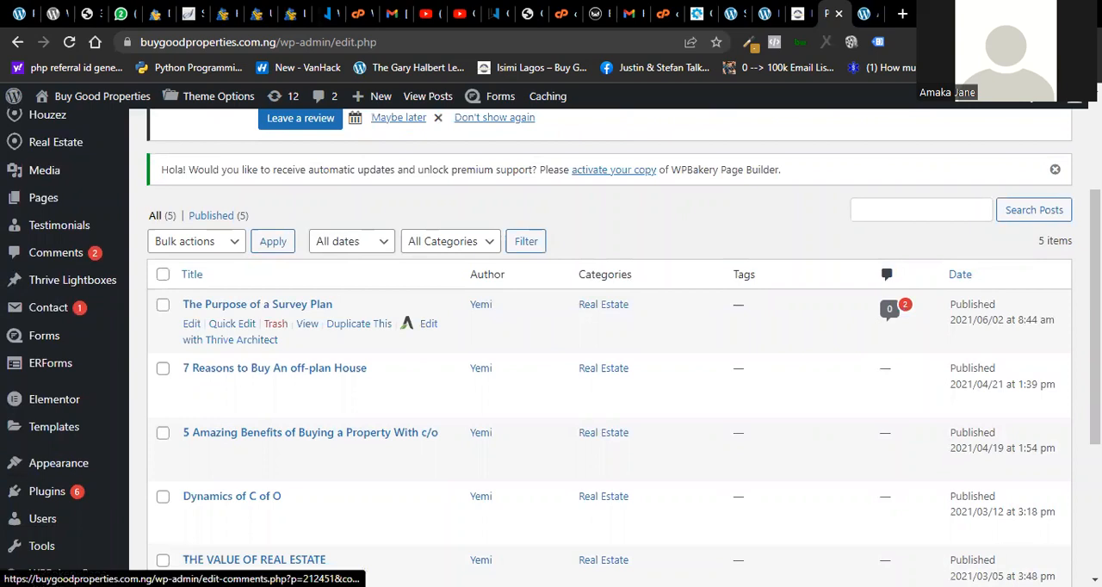
scroll(602, 344, down, 3)
scroll(602, 344, up, 2)
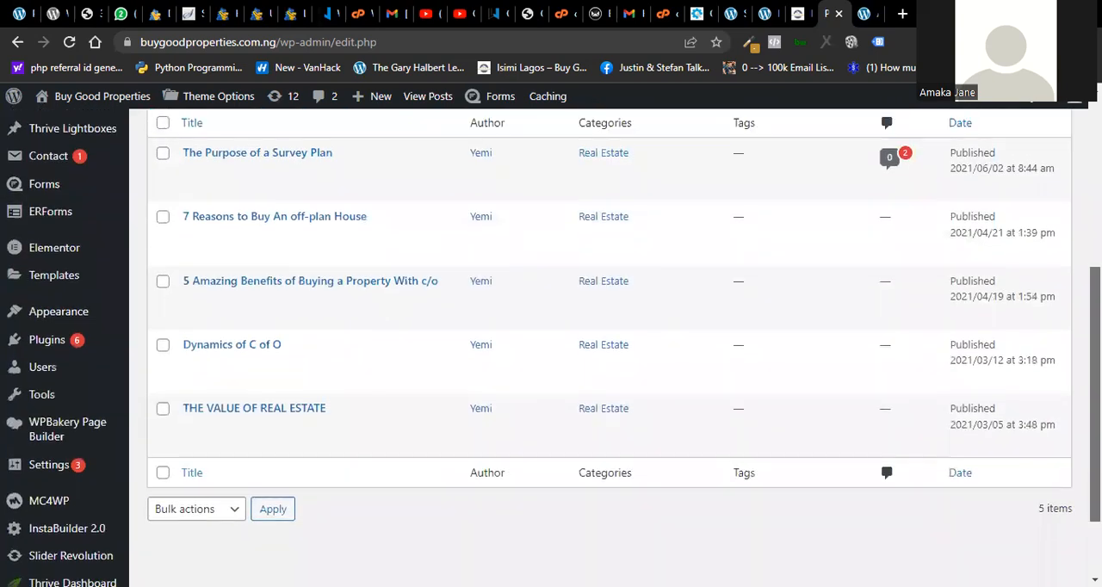
scroll(602, 345, up, 1)
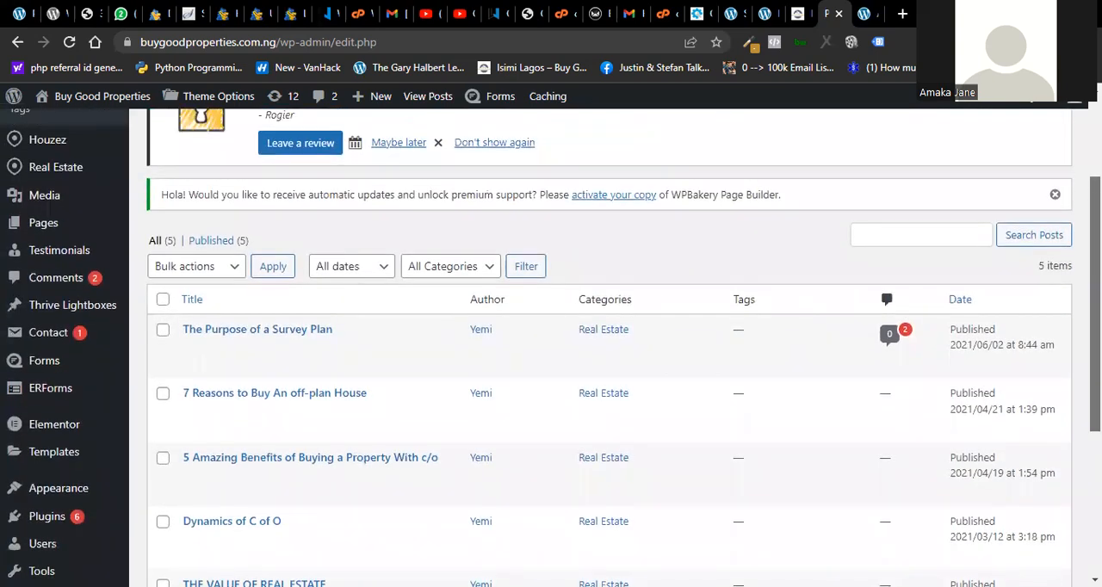
scroll(602, 345, up, 2)
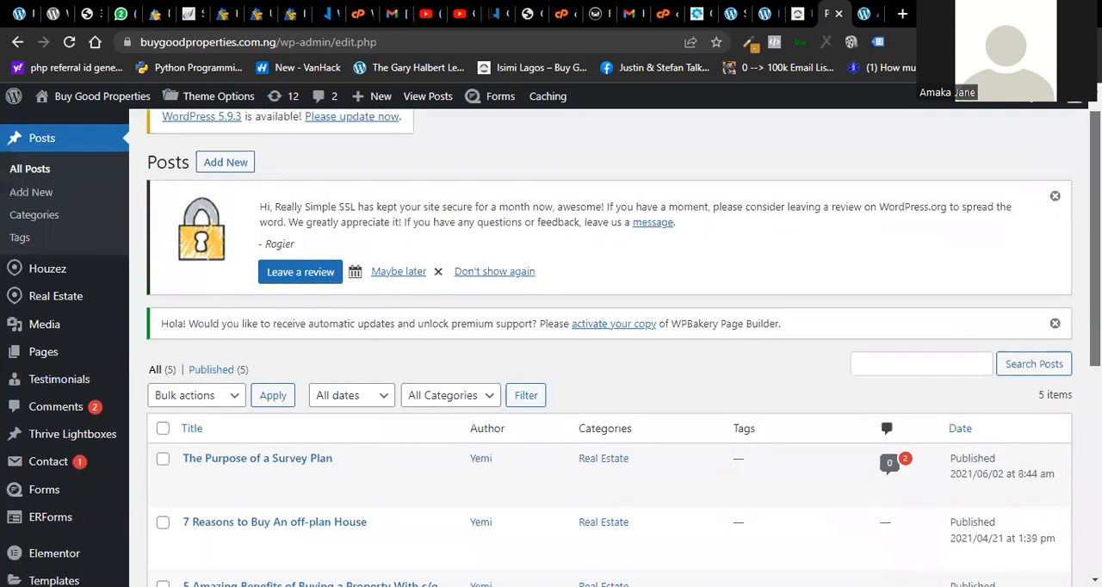
- Switch to the page of installed plugins on the Buy Good Properties site
key(ctrl+shift+Tab)
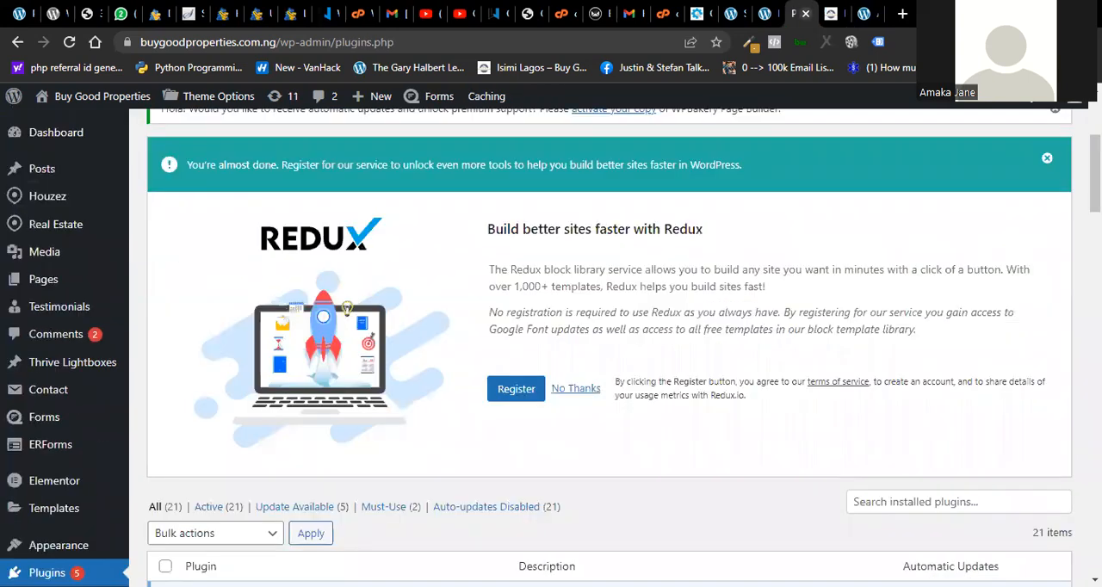